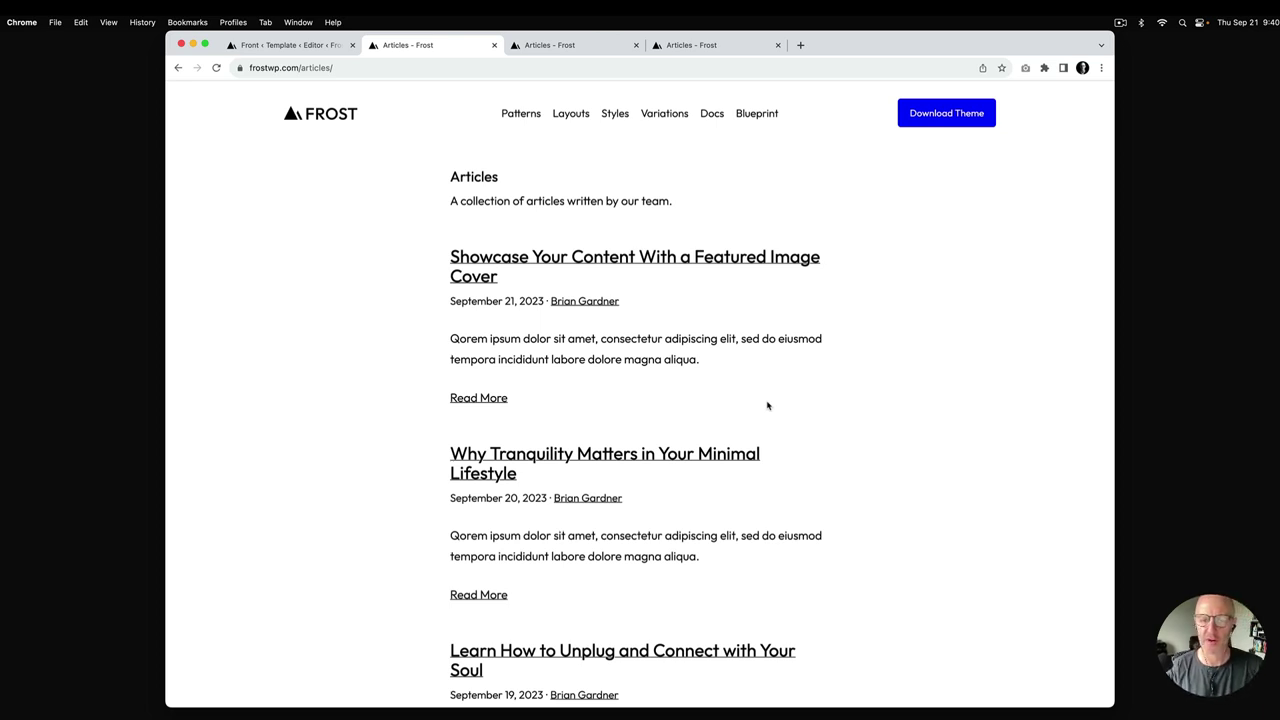
Step: Look through the Posts patterns in the site editor's pattern library
{"action": "left_click", "coordinate": [311, 46]}
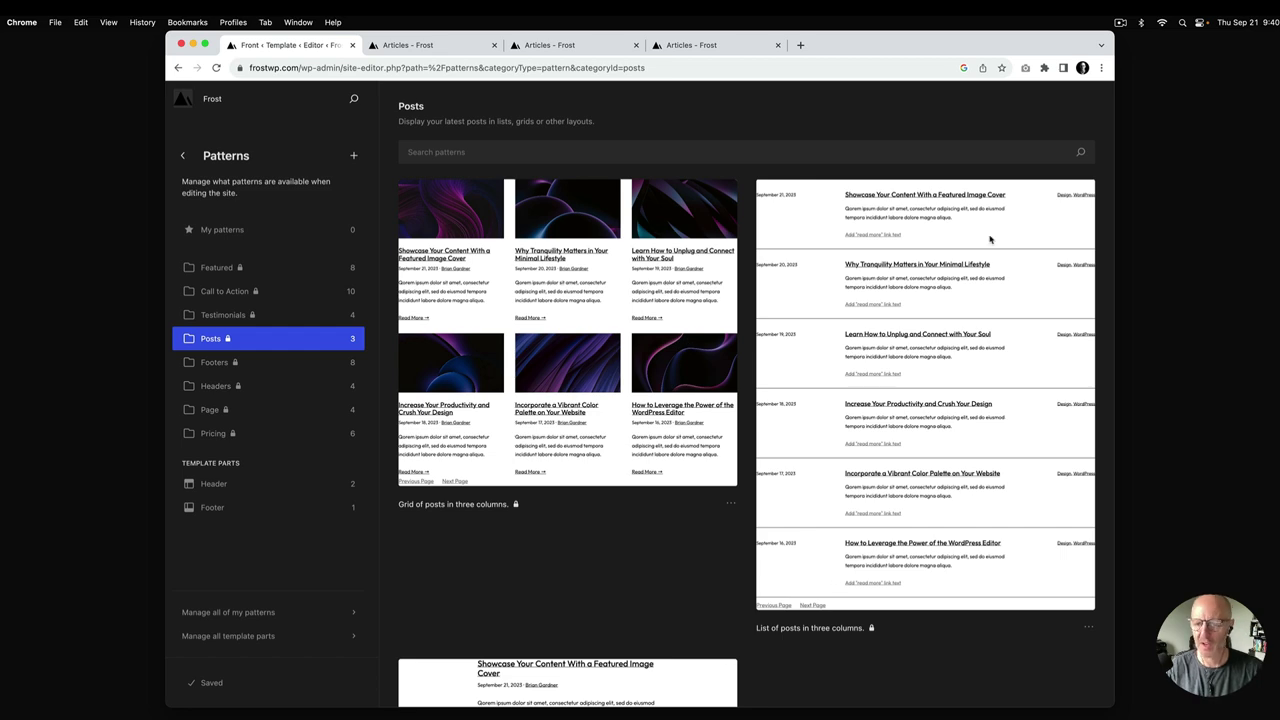
{"action": "scroll", "coordinate": [915, 420], "scroll_direction": "down", "scroll_amount": 2}
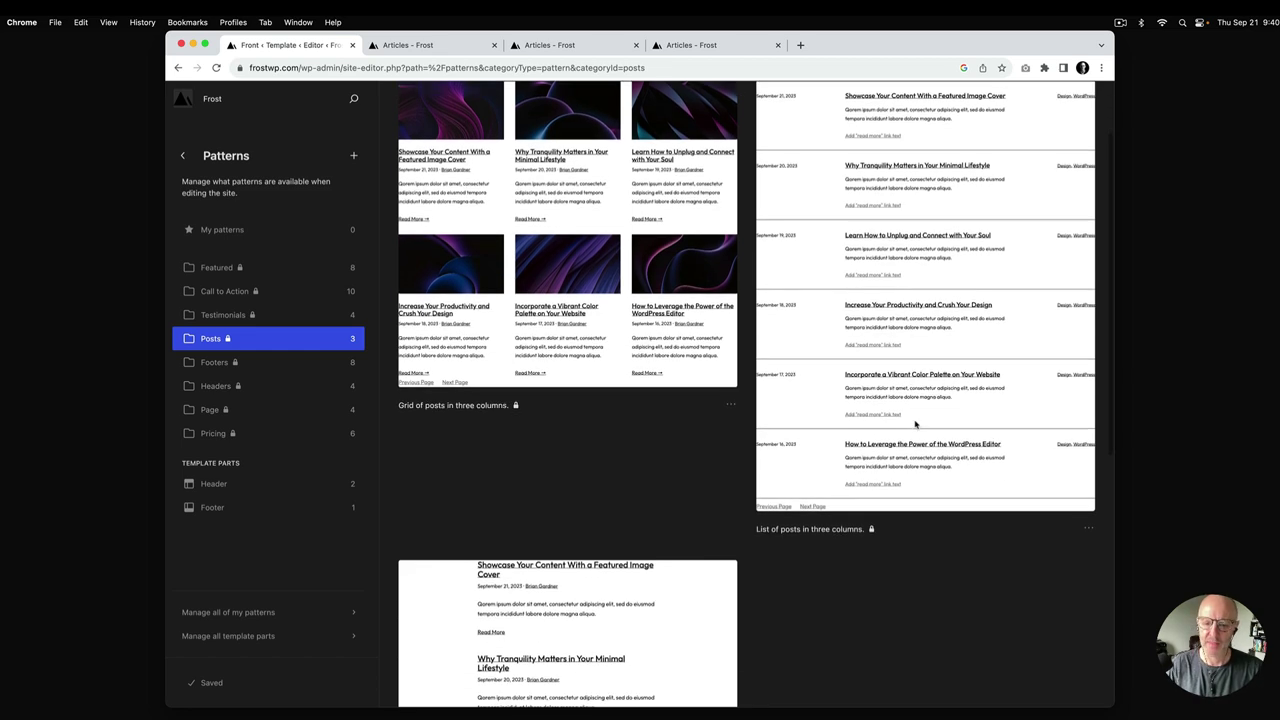
{"action": "scroll", "coordinate": [691, 446], "scroll_direction": "down", "scroll_amount": 5}
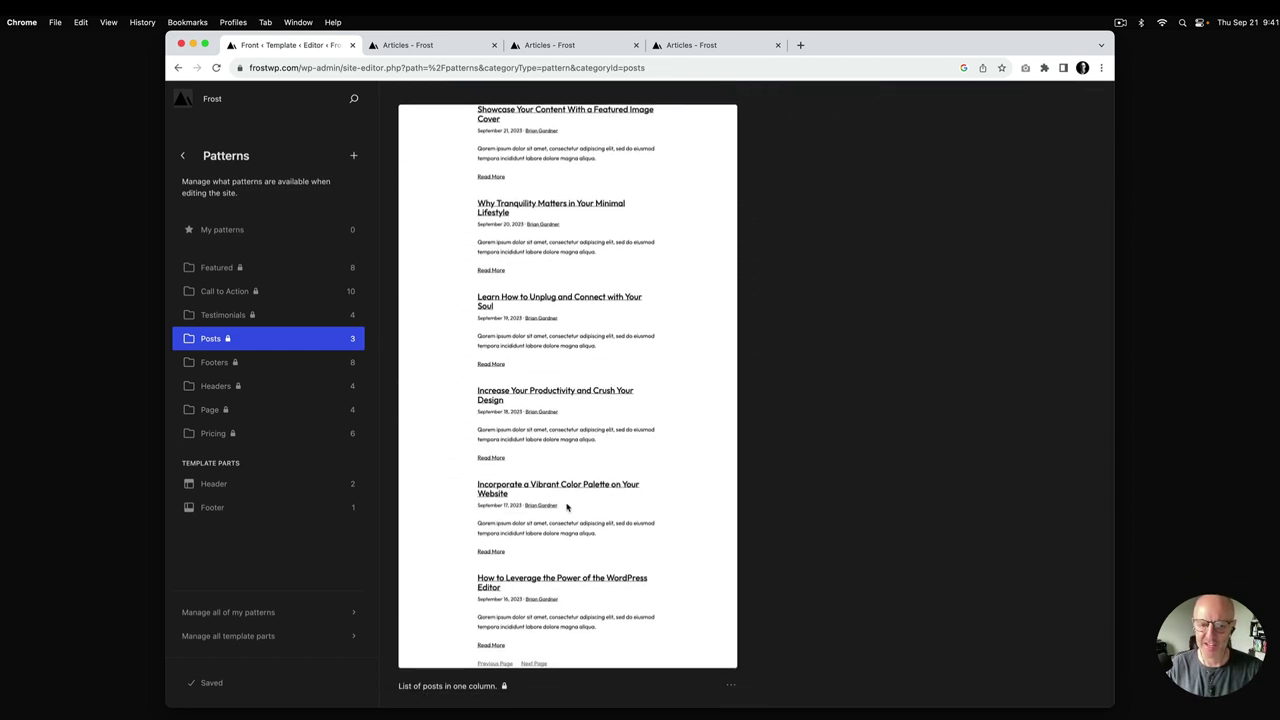
{"action": "scroll", "coordinate": [600, 225], "scroll_direction": "up", "scroll_amount": 5}
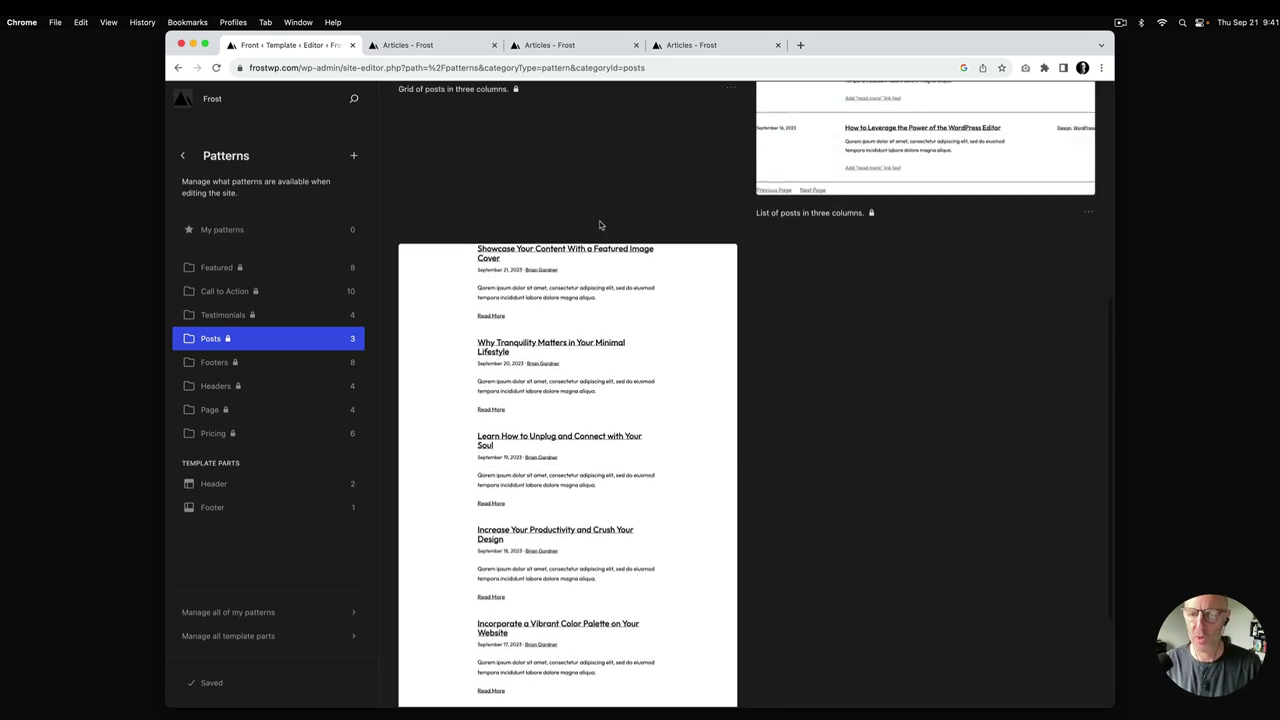
{"action": "scroll", "coordinate": [600, 225], "scroll_direction": "up", "scroll_amount": 2}
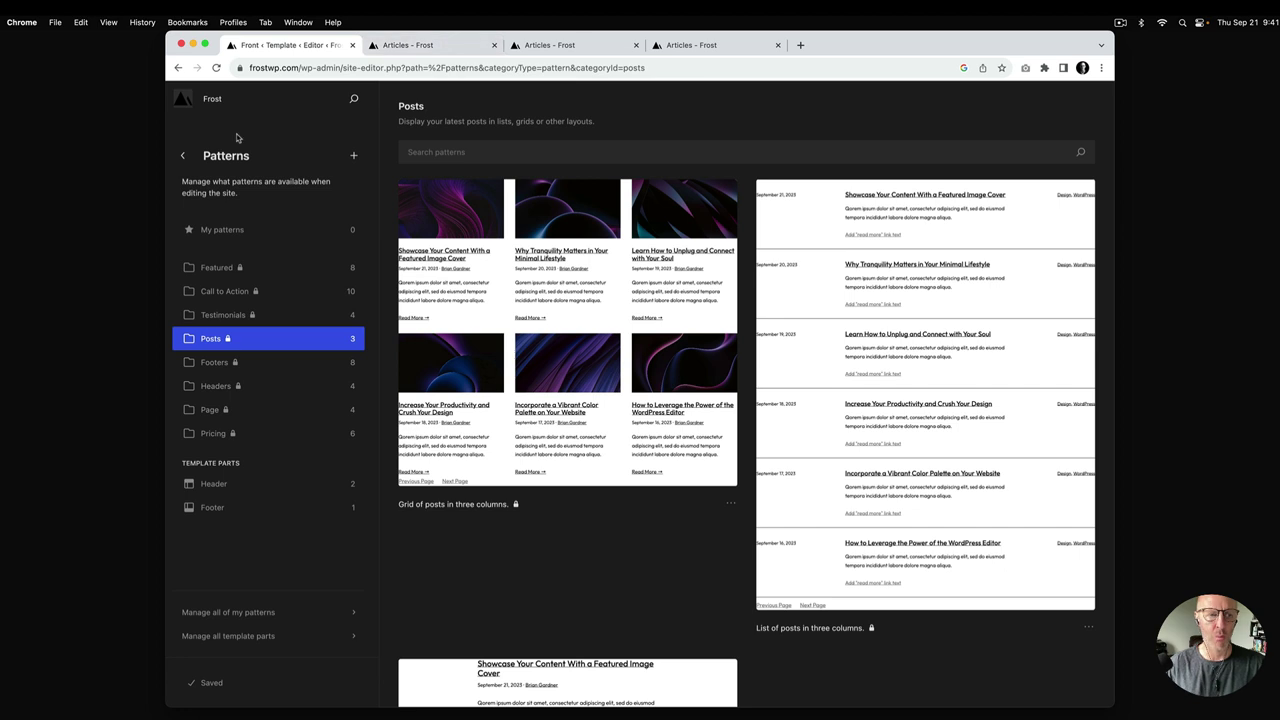
Step: Open the All Archives template for editing
{"action": "left_click", "coordinate": [183, 155]}
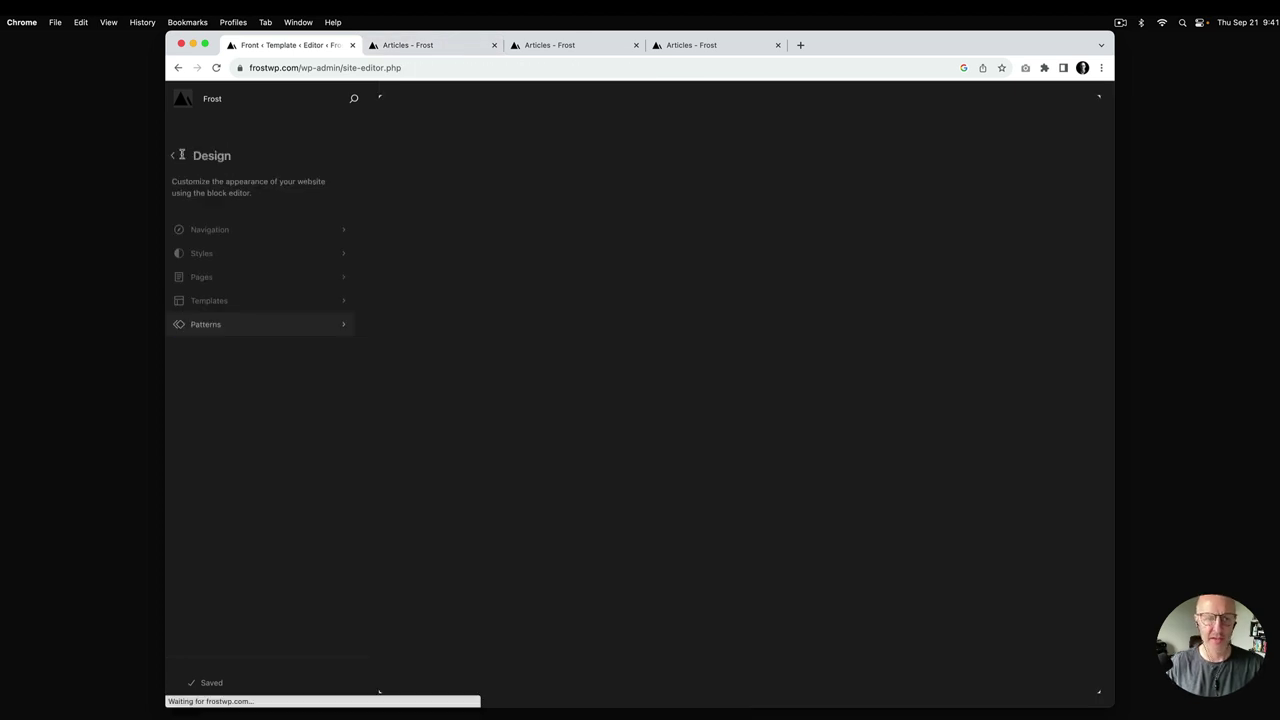
{"action": "left_click", "coordinate": [245, 305]}
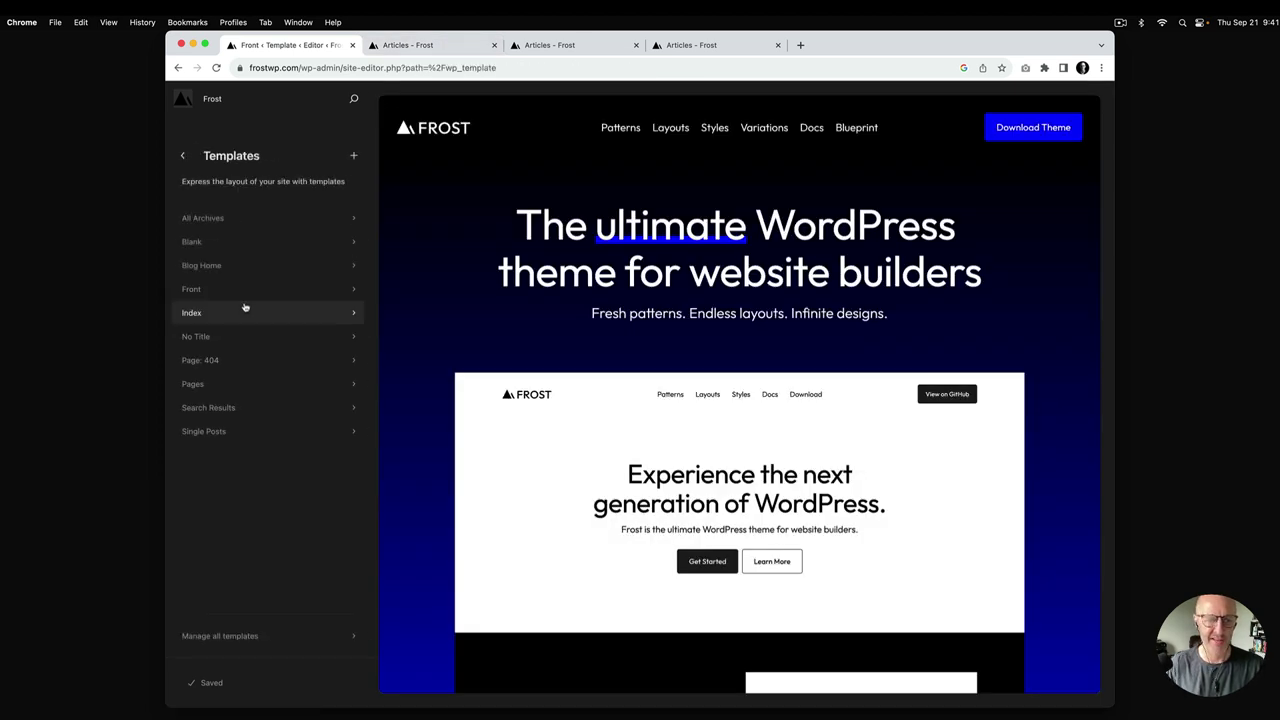
{"action": "left_click", "coordinate": [247, 221]}
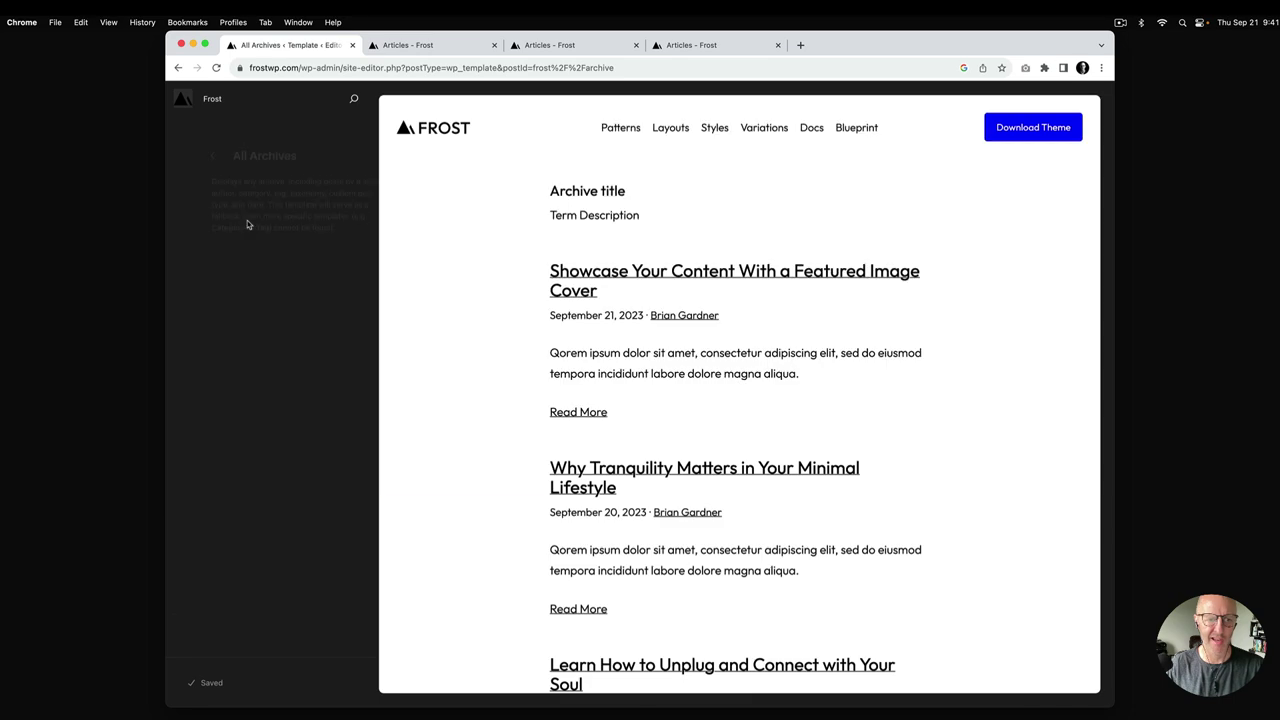
{"action": "left_click", "coordinate": [655, 394]}
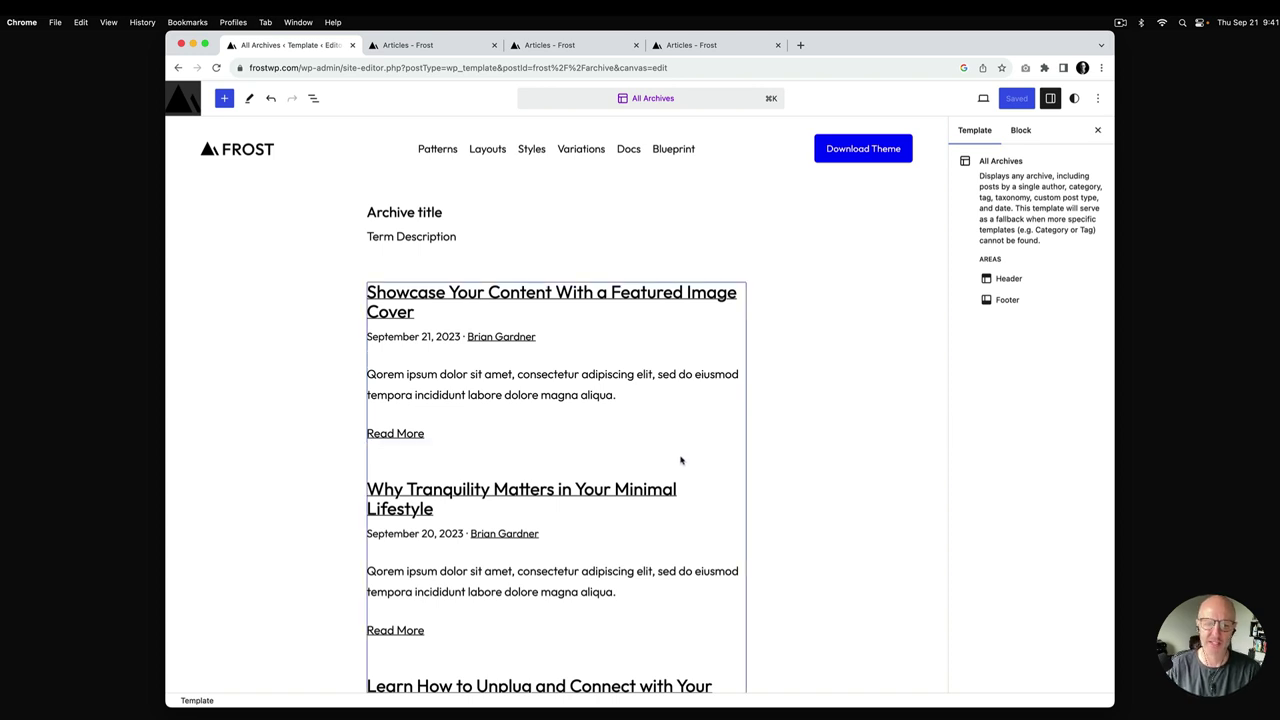
Step: Replace the archive's Query Loop with the "Grid of posts in three columns" pattern and save the template
{"action": "left_click", "coordinate": [646, 351]}
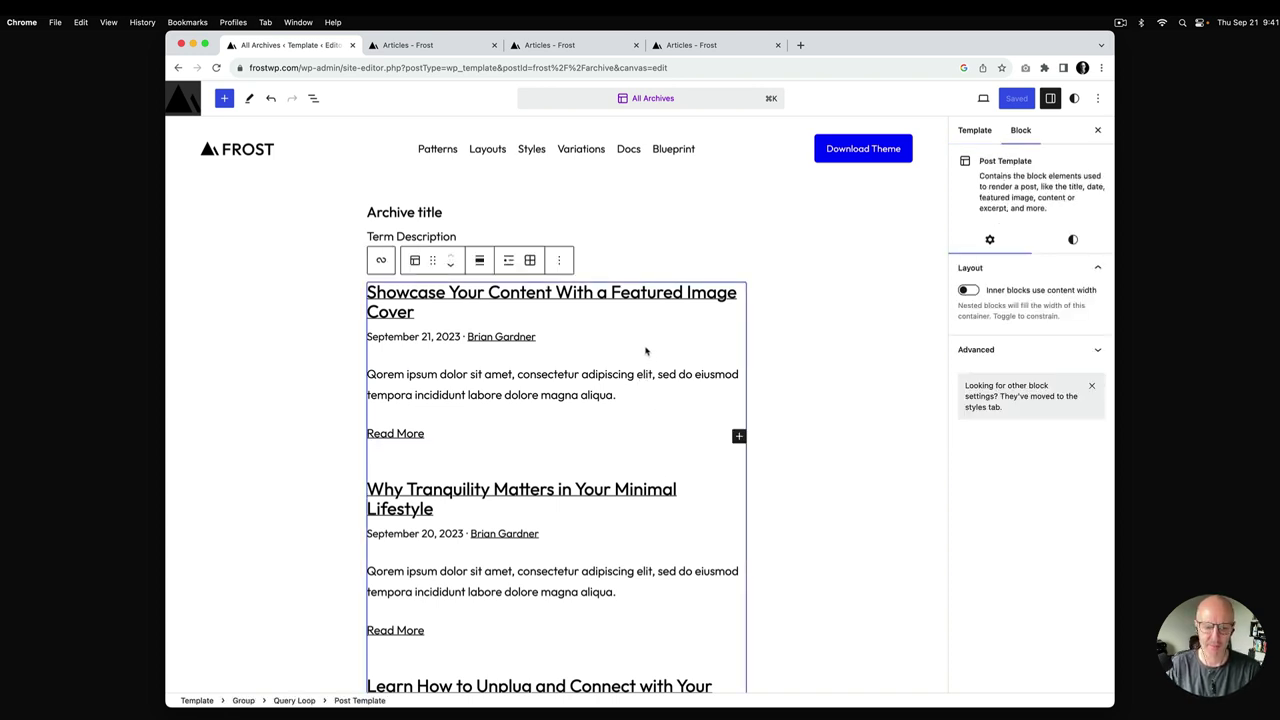
{"action": "left_click", "coordinate": [294, 700]}
{"action": "scroll", "coordinate": [614, 361], "scroll_direction": "up", "scroll_amount": 3}
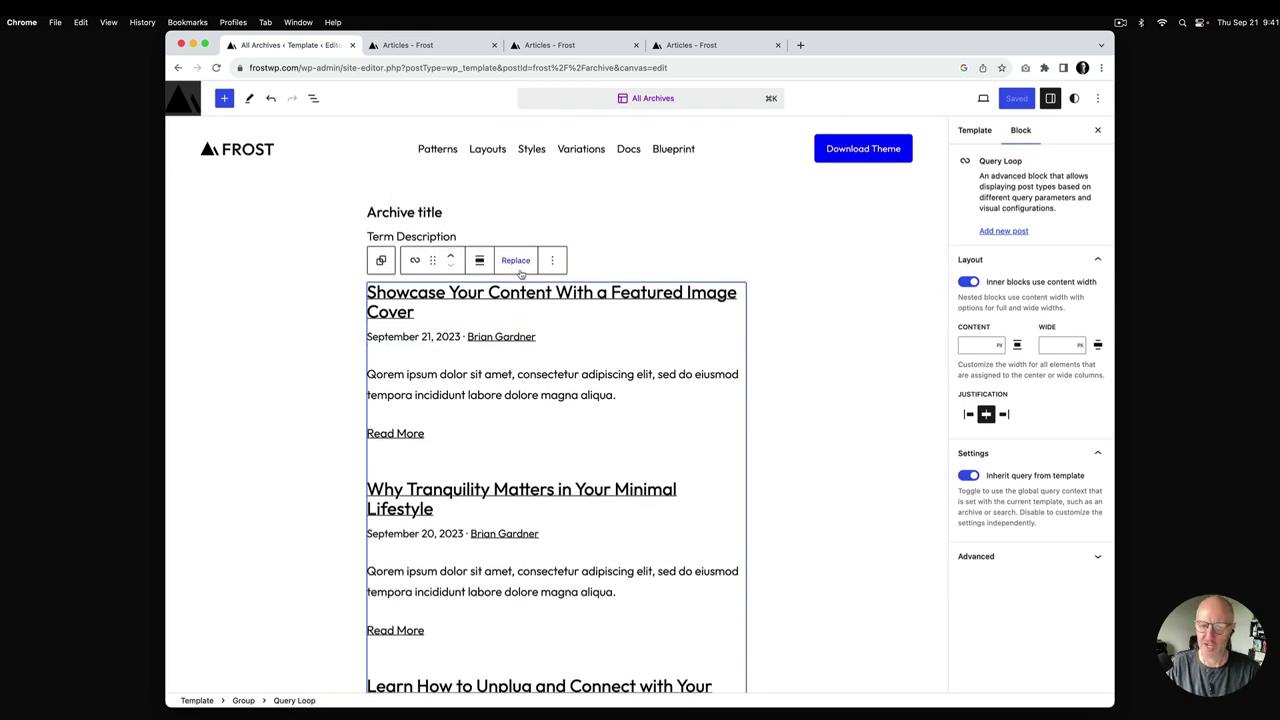
{"action": "left_click", "coordinate": [517, 262]}
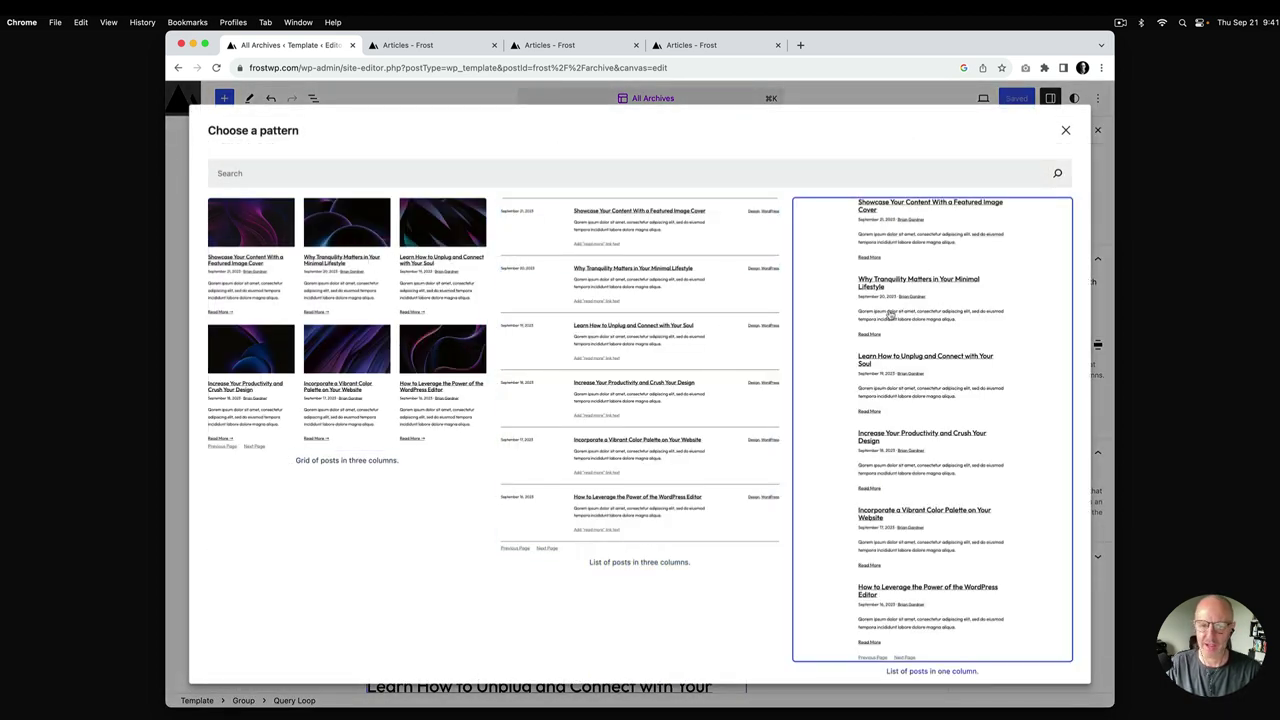
{"action": "left_click", "coordinate": [398, 367]}
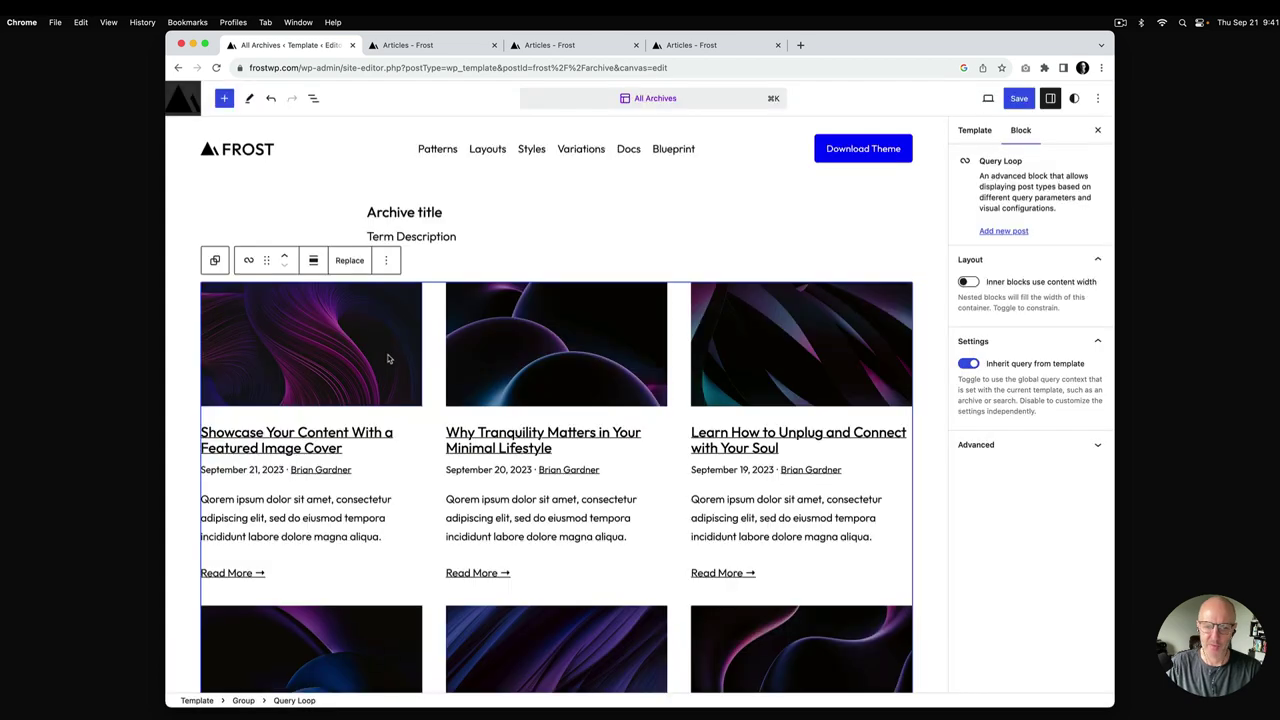
{"action": "left_click", "coordinate": [1020, 100]}
Step: Reload the second open copy of the live Articles page and review its post layout down to the pagination
{"action": "left_click", "coordinate": [588, 46]}
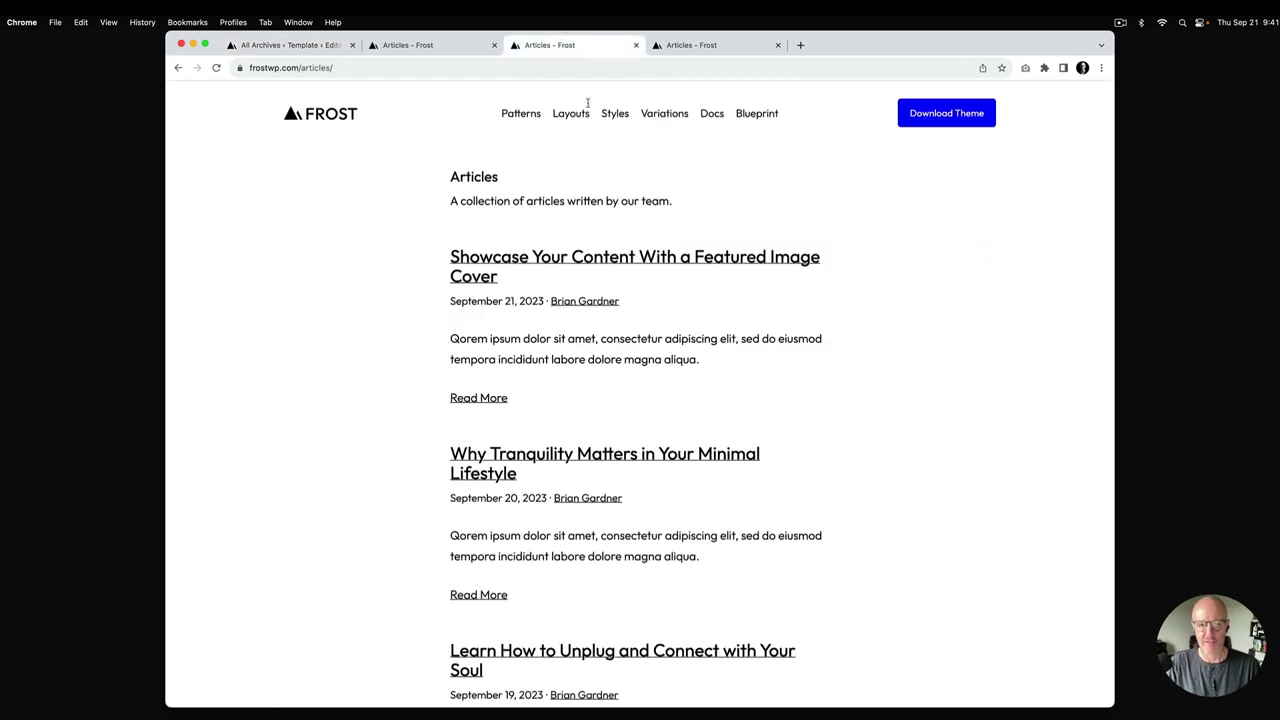
{"action": "key", "text": "super+r"}
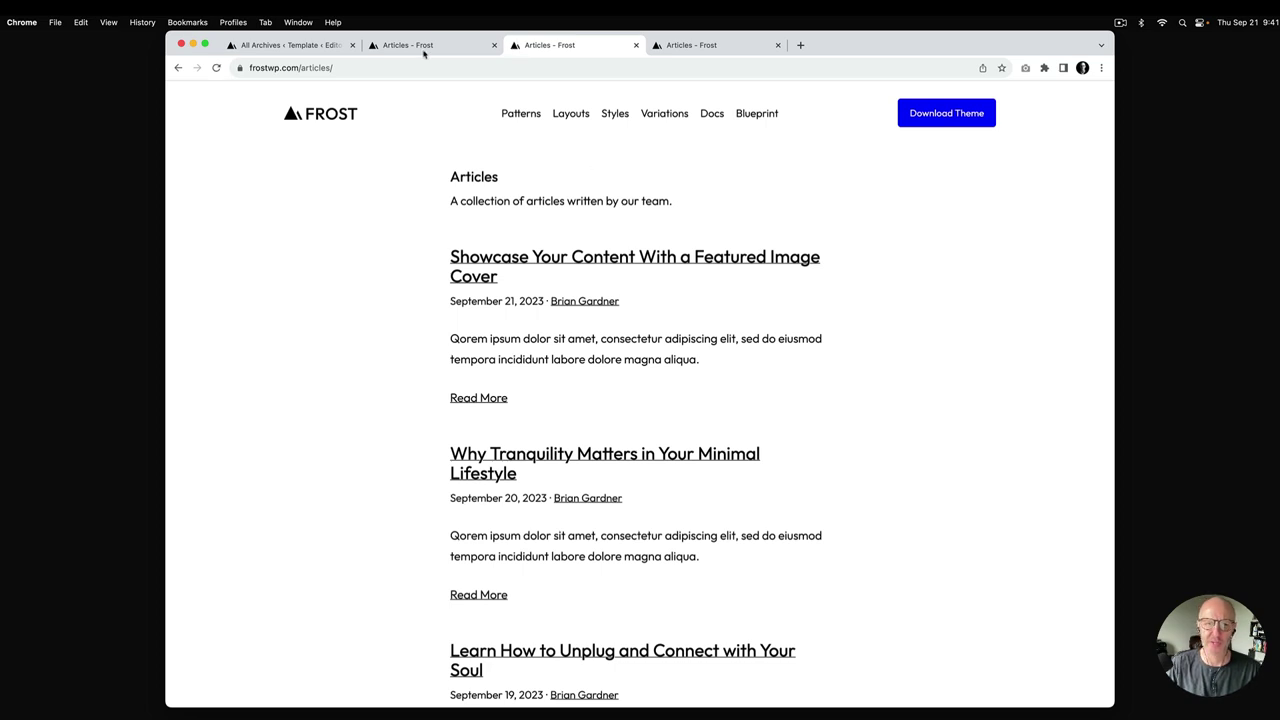
{"action": "left_click", "coordinate": [290, 45]}
{"action": "left_click", "coordinate": [988, 97]}
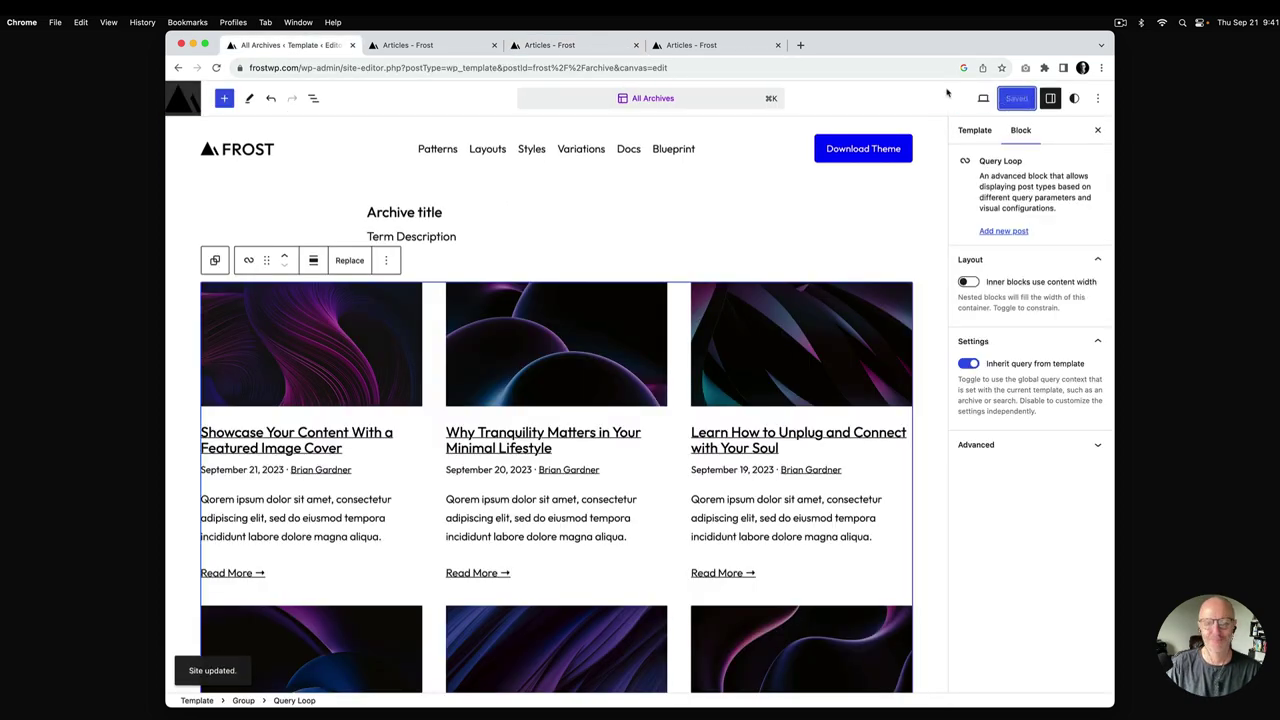
{"action": "left_click", "coordinate": [586, 46]}
{"action": "key", "text": "super+r"}
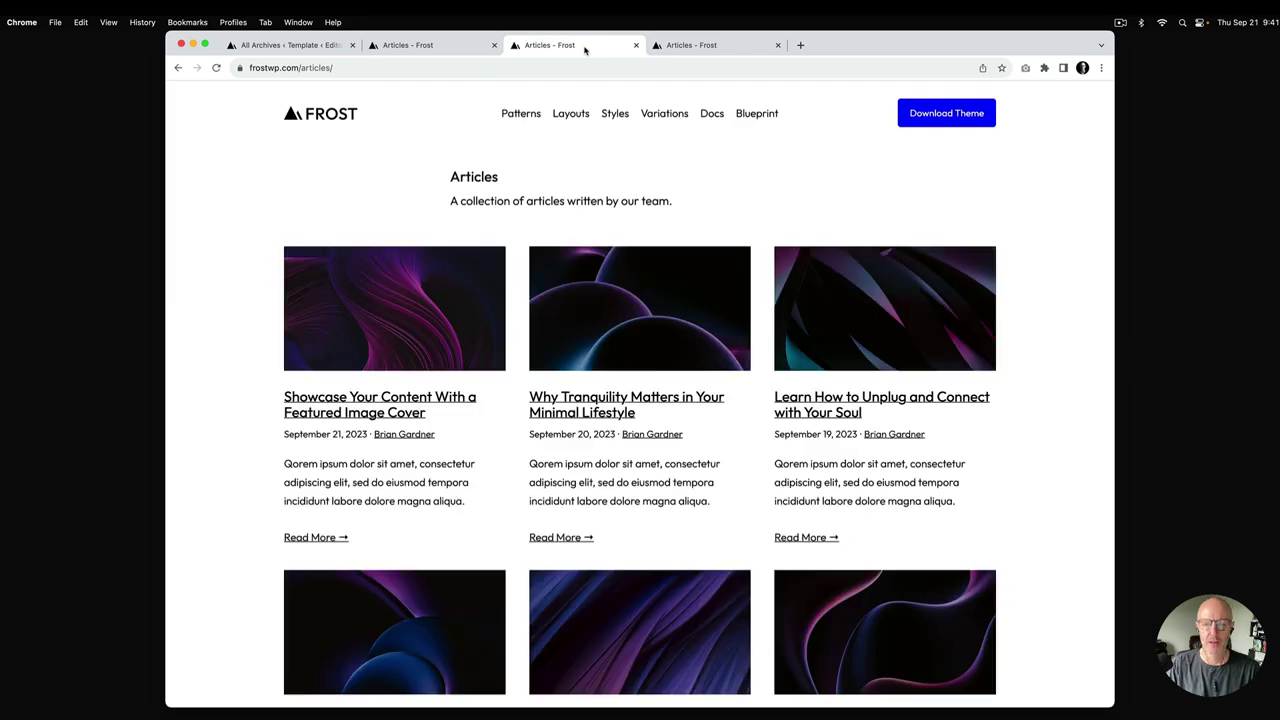
{"action": "scroll", "coordinate": [668, 182], "scroll_direction": "down", "scroll_amount": 5}
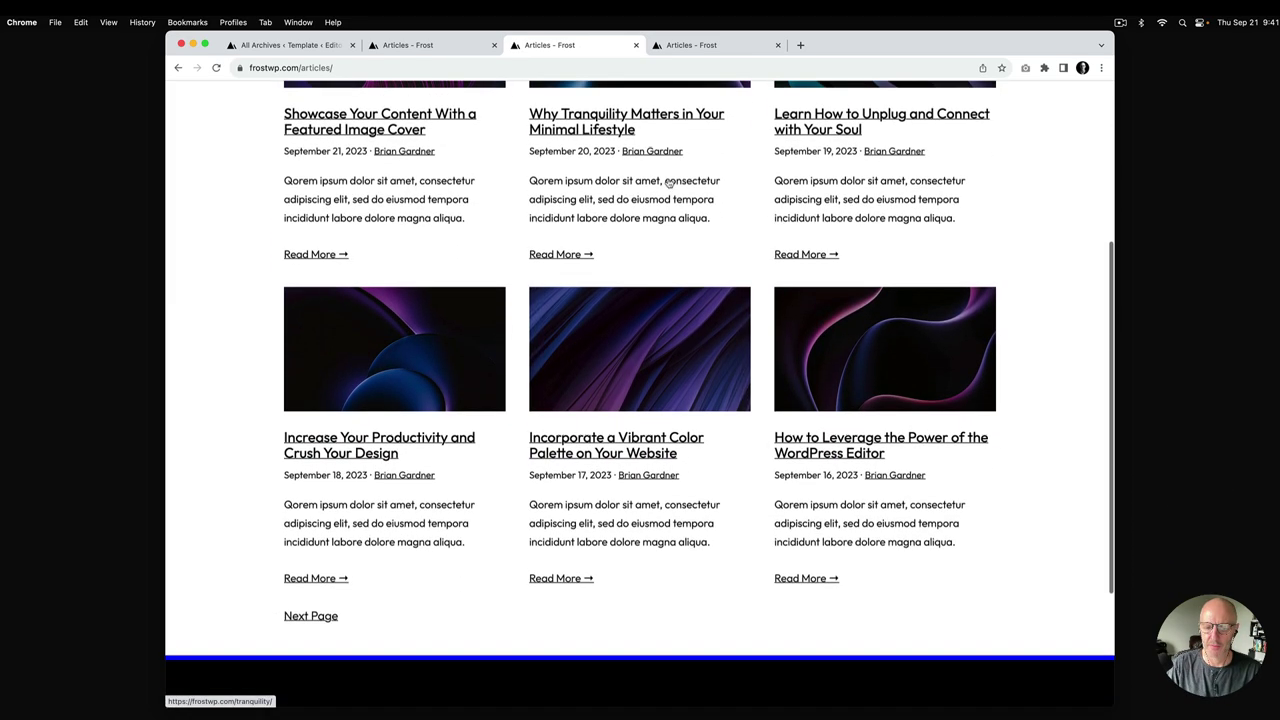
{"action": "scroll", "coordinate": [668, 178], "scroll_direction": "up", "scroll_amount": 5}
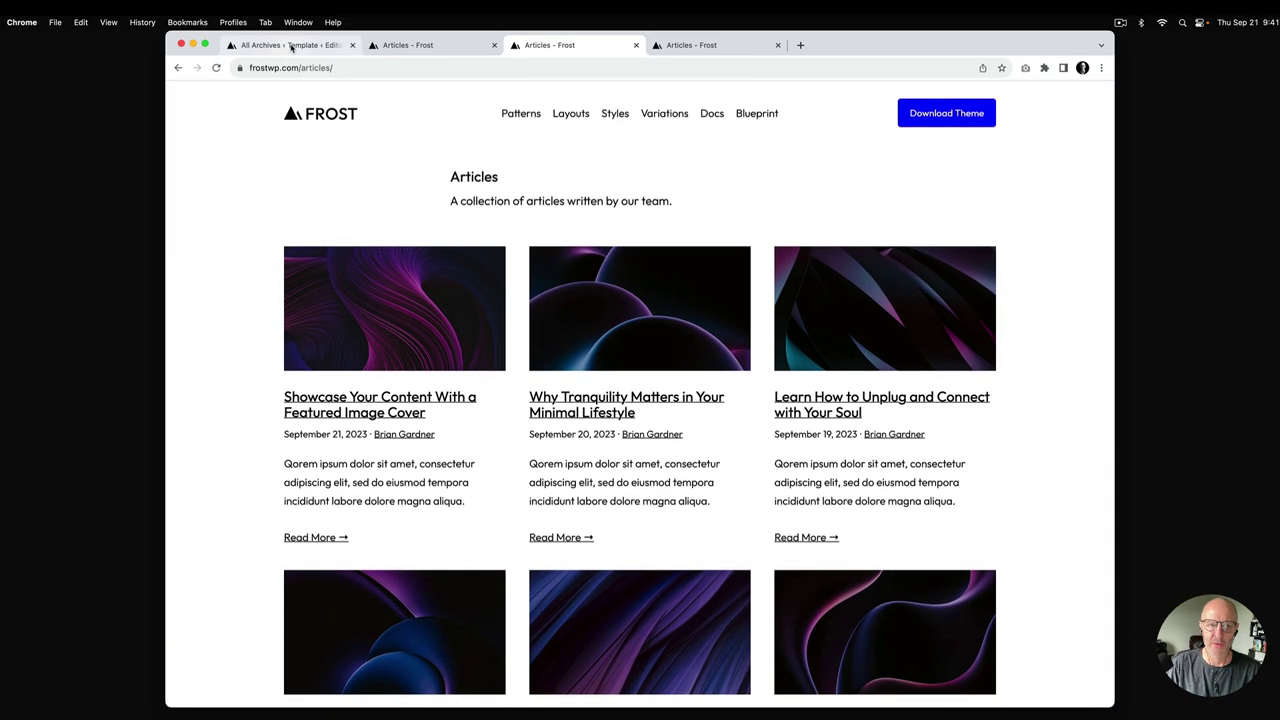
Step: Replace the archive's Query Loop with the "List of posts in three columns" pattern and save the template
{"action": "left_click", "coordinate": [292, 45]}
{"action": "left_click", "coordinate": [349, 260]}
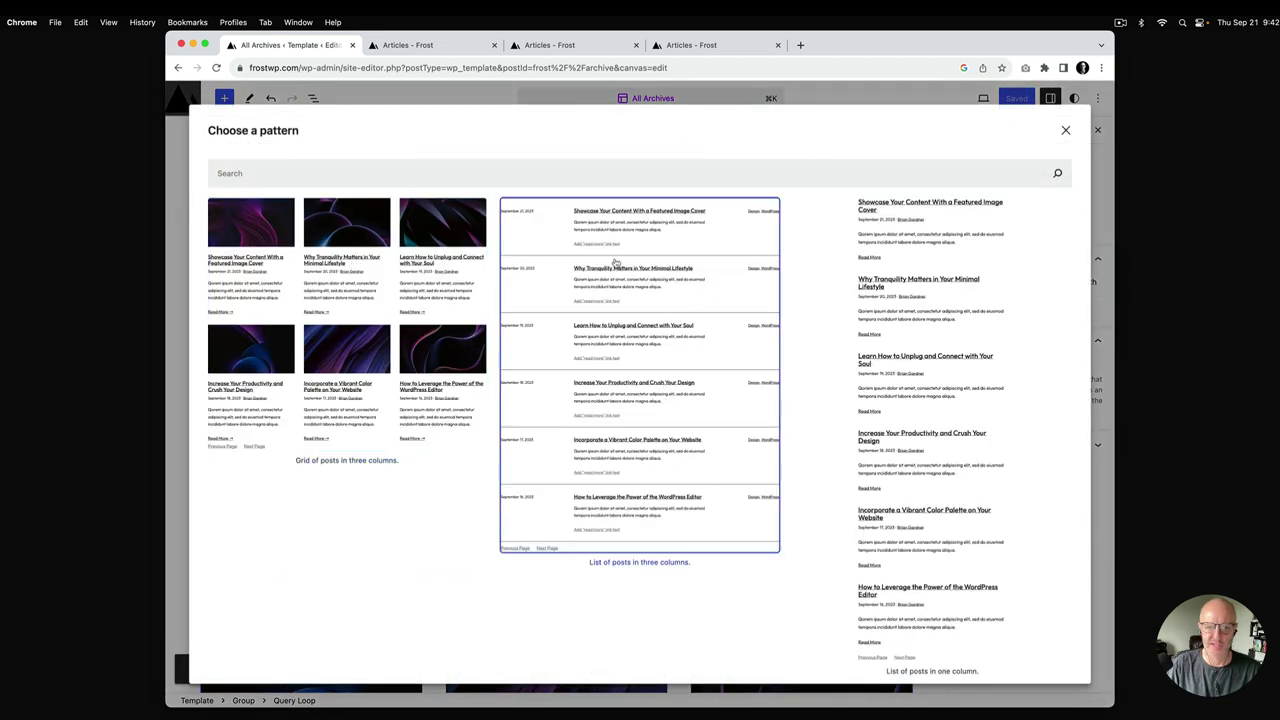
{"action": "left_click", "coordinate": [680, 345]}
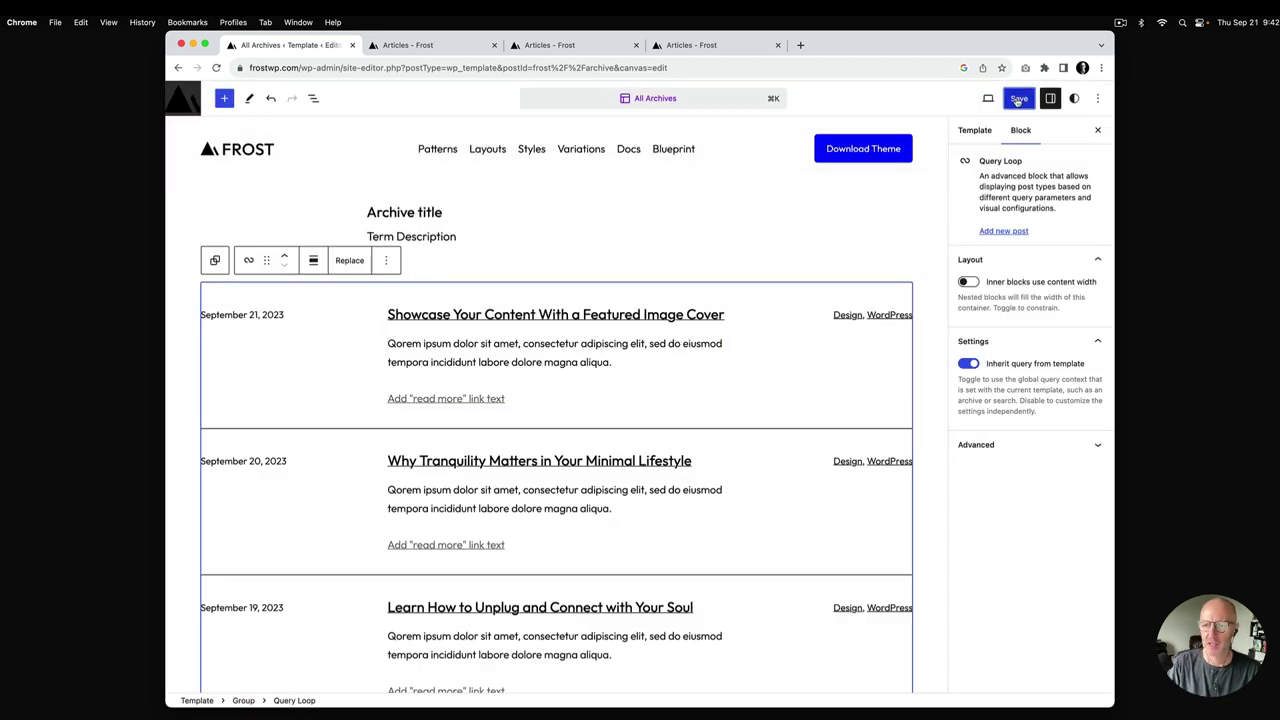
{"action": "left_click", "coordinate": [1005, 100]}
{"action": "left_click", "coordinate": [1005, 100]}
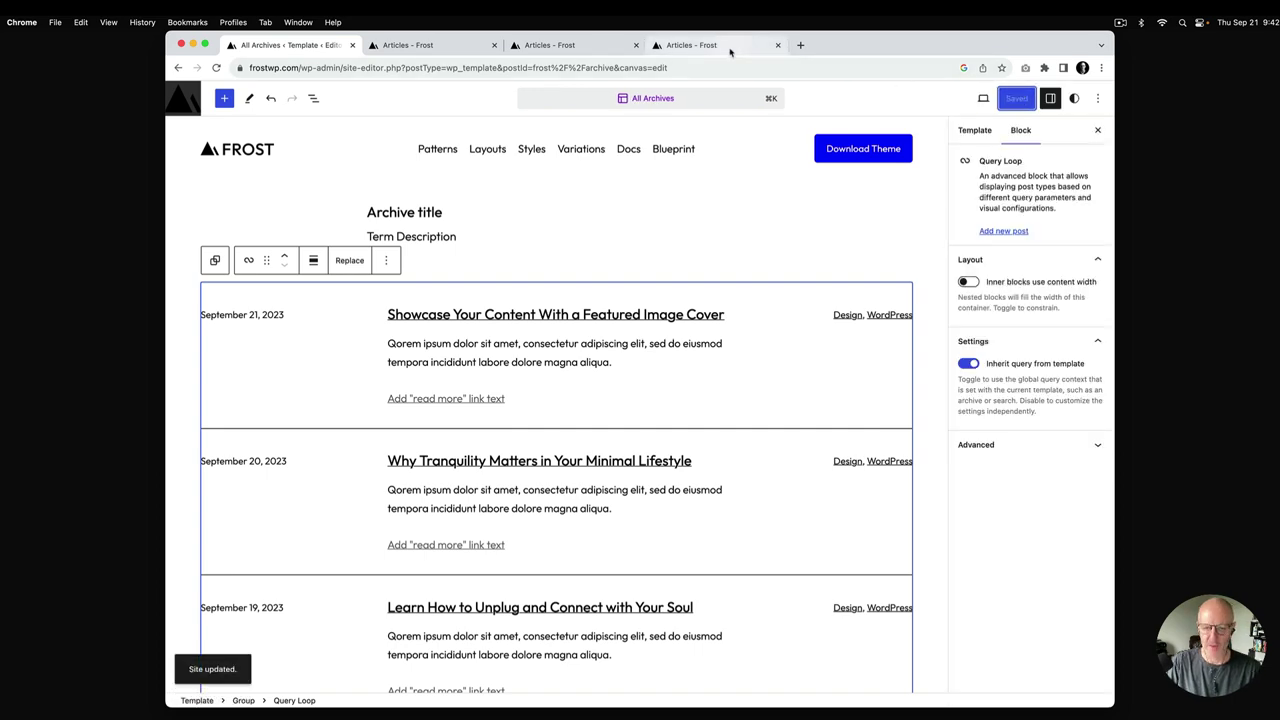
Step: Reload the third open copy of the live Articles page and review its full post listing
{"action": "left_click", "coordinate": [730, 50]}
{"action": "key", "text": "super+r"}
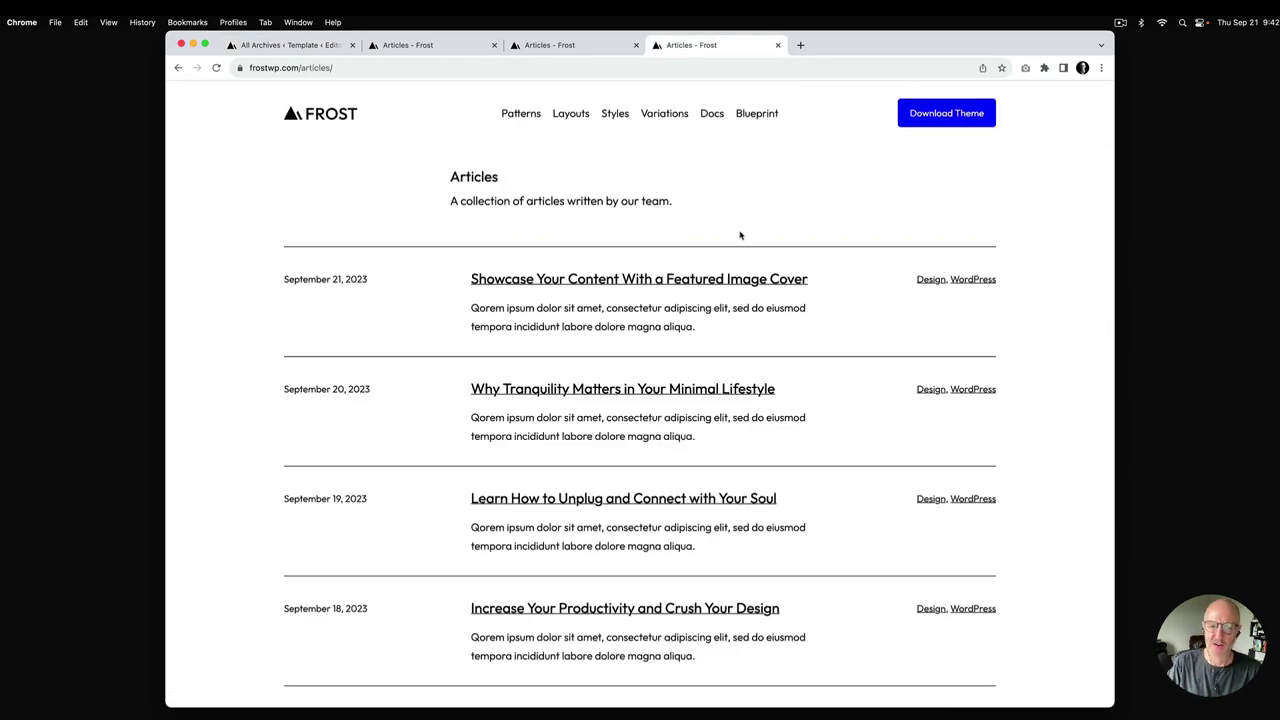
{"action": "scroll", "coordinate": [740, 235], "scroll_direction": "down", "scroll_amount": 5}
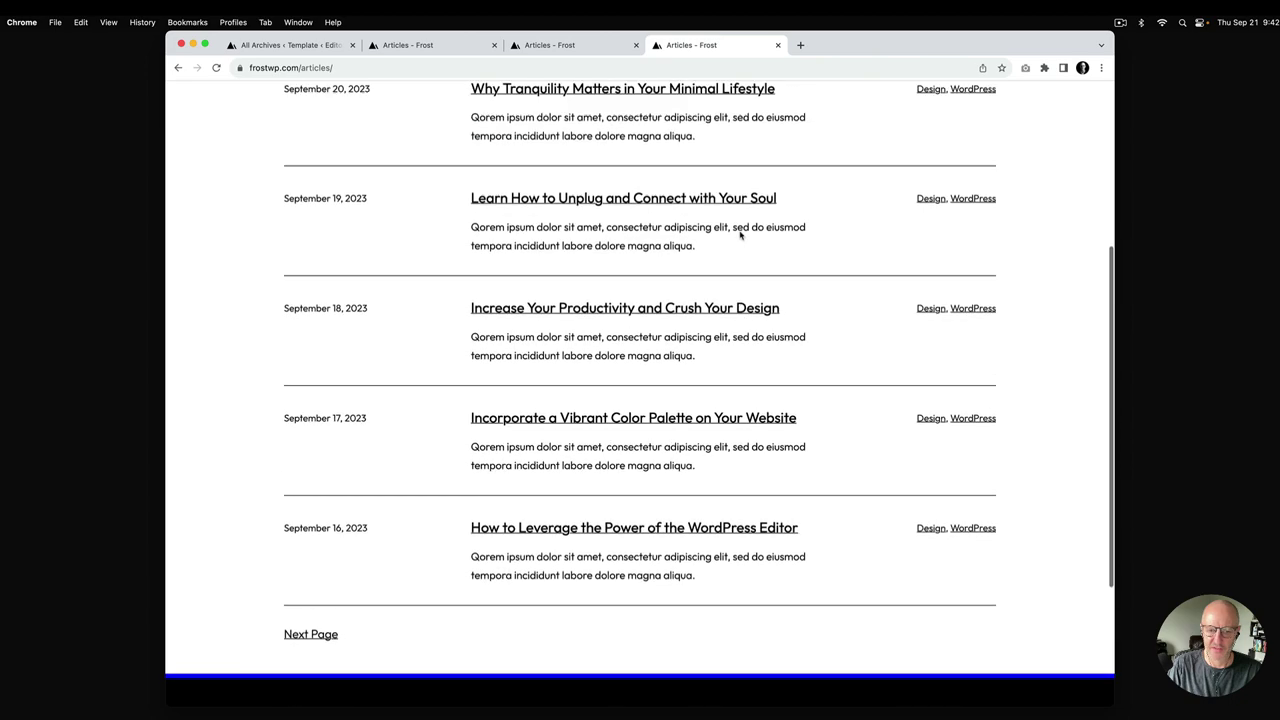
{"action": "scroll", "coordinate": [740, 235], "scroll_direction": "up", "scroll_amount": 5}
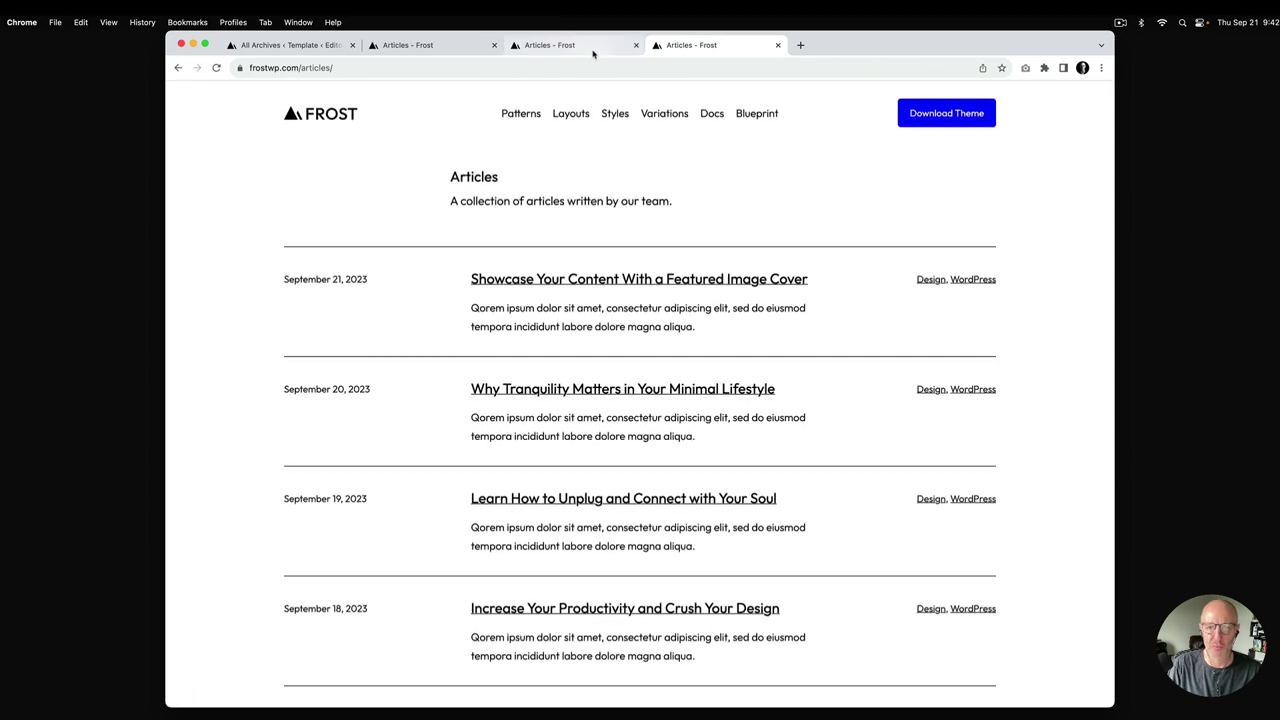
Step: Compare the grid and single-column versions of the Articles page that are still open
{"action": "left_click", "coordinate": [593, 54]}
{"action": "scroll", "coordinate": [629, 128], "scroll_direction": "down", "scroll_amount": 5}
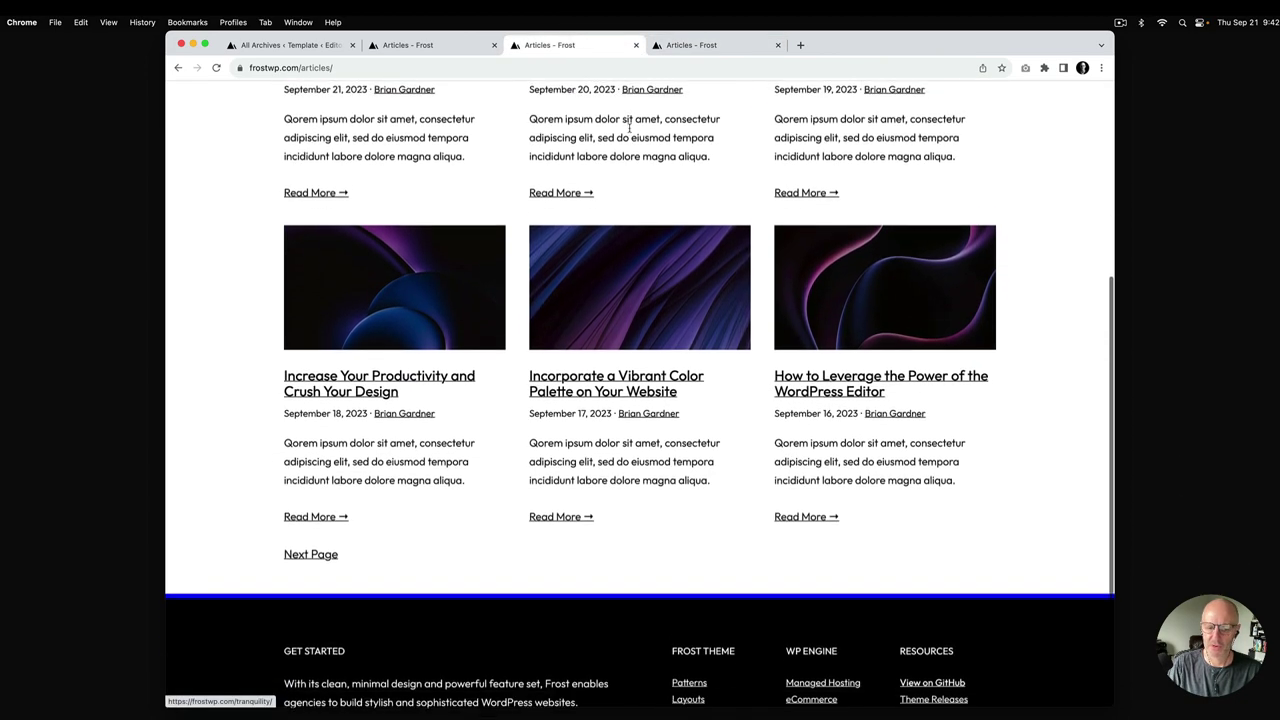
{"action": "scroll", "coordinate": [629, 128], "scroll_direction": "up", "scroll_amount": 5}
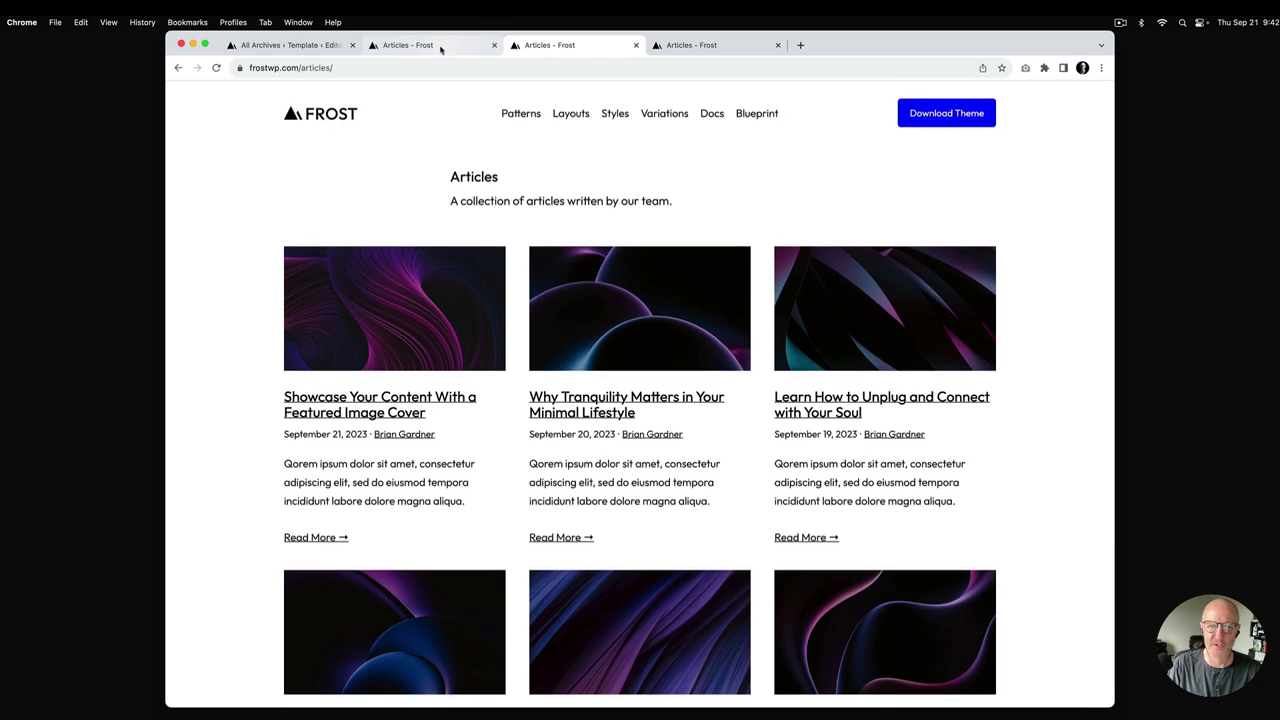
{"action": "left_click", "coordinate": [440, 47]}
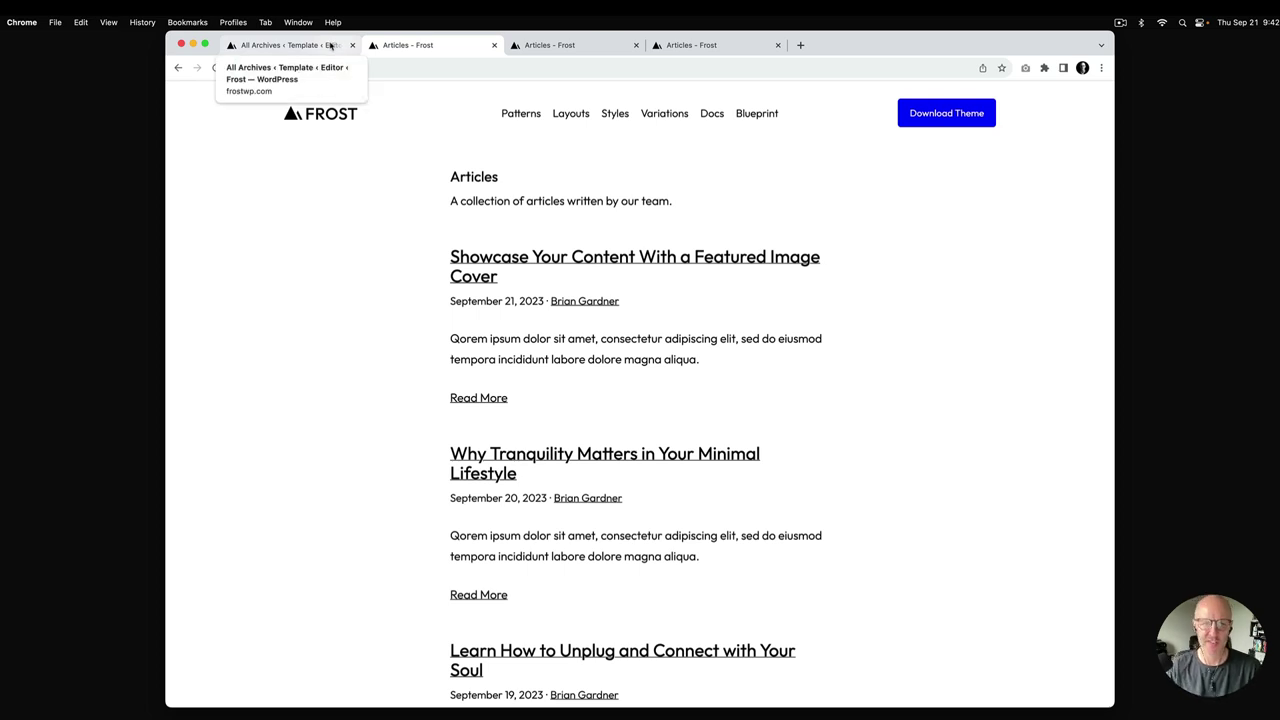
Step: Clear the customizations of the All Archives template from the full list of the site's templates
{"action": "left_click", "coordinate": [307, 44]}
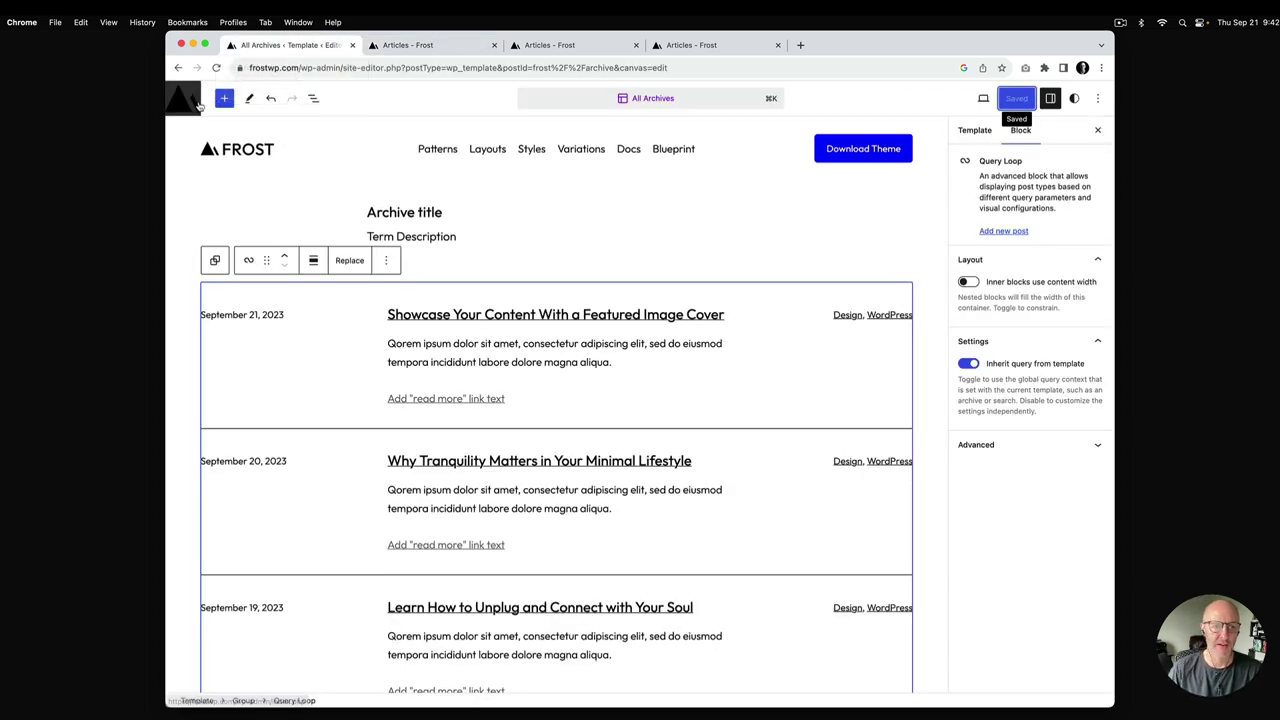
{"action": "left_click", "coordinate": [197, 105]}
{"action": "left_click", "coordinate": [183, 155]}
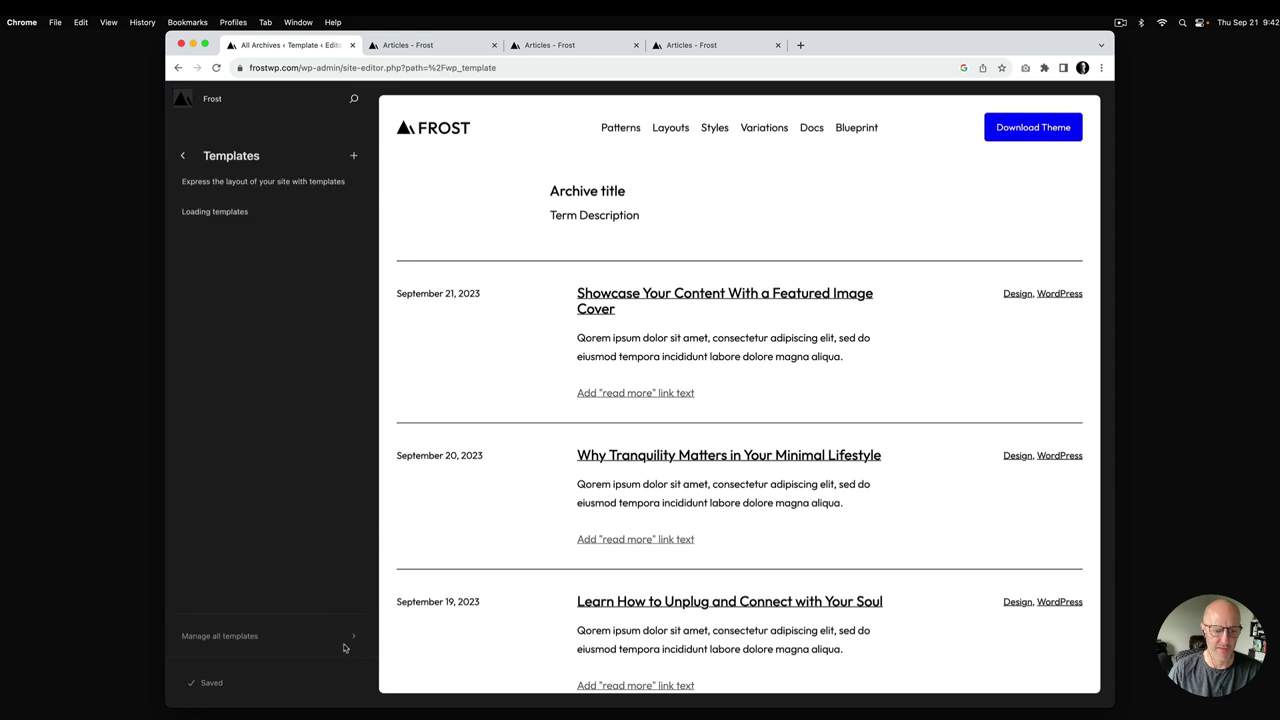
{"action": "left_click", "coordinate": [242, 637]}
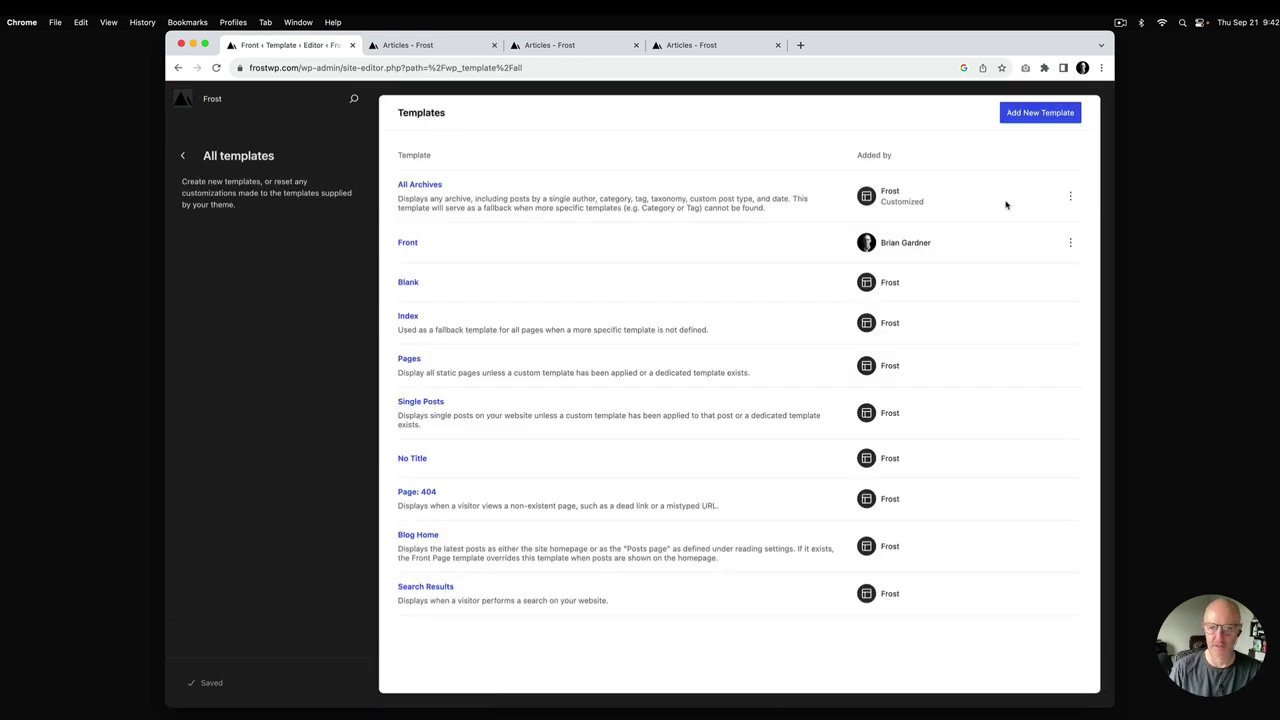
{"action": "left_click", "coordinate": [1070, 198]}
{"action": "left_click", "coordinate": [1035, 230]}
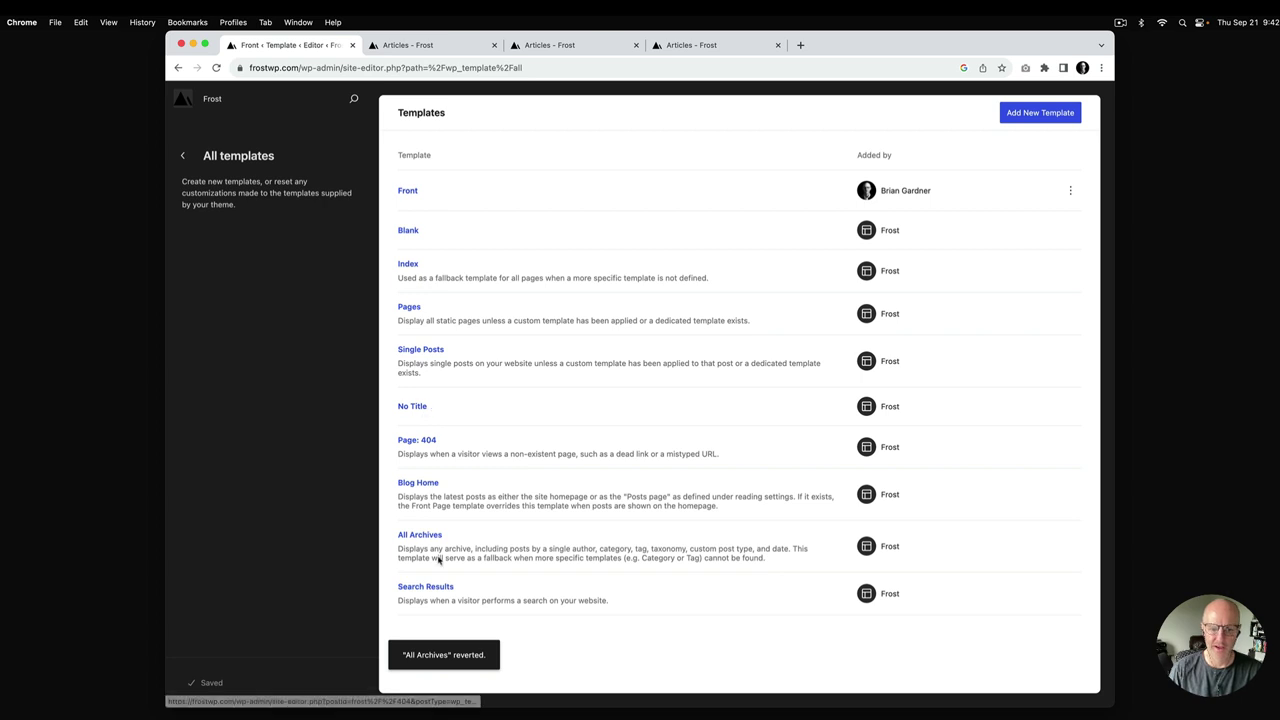
Step: Reopen the All Archives template and expand its main Group in the block list view
{"action": "left_click", "coordinate": [425, 538]}
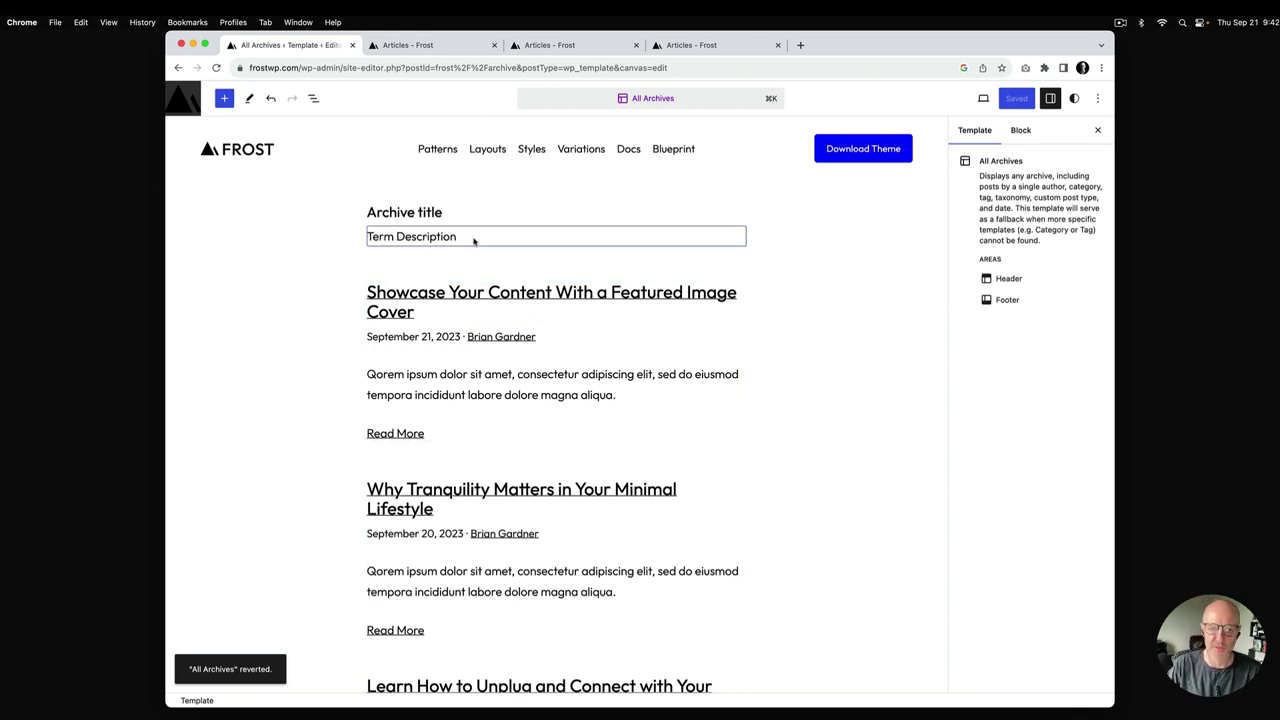
{"action": "left_click", "coordinate": [313, 98]}
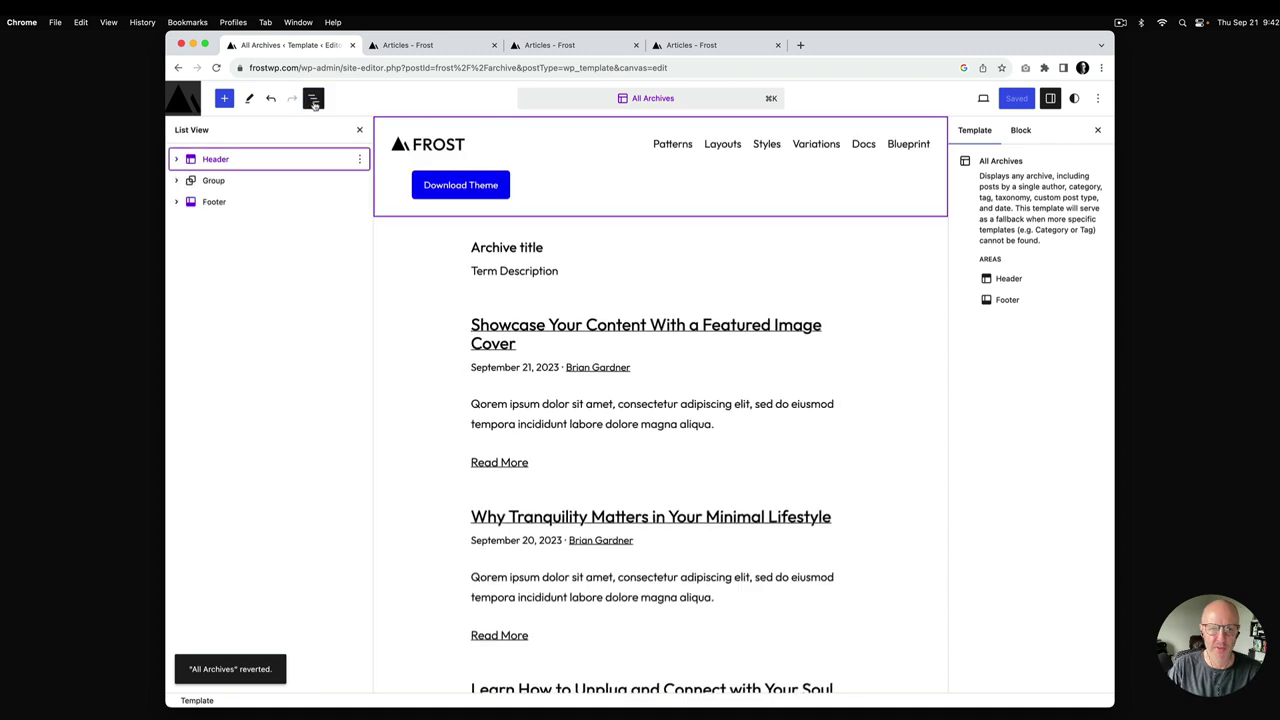
{"action": "left_click", "coordinate": [213, 181]}
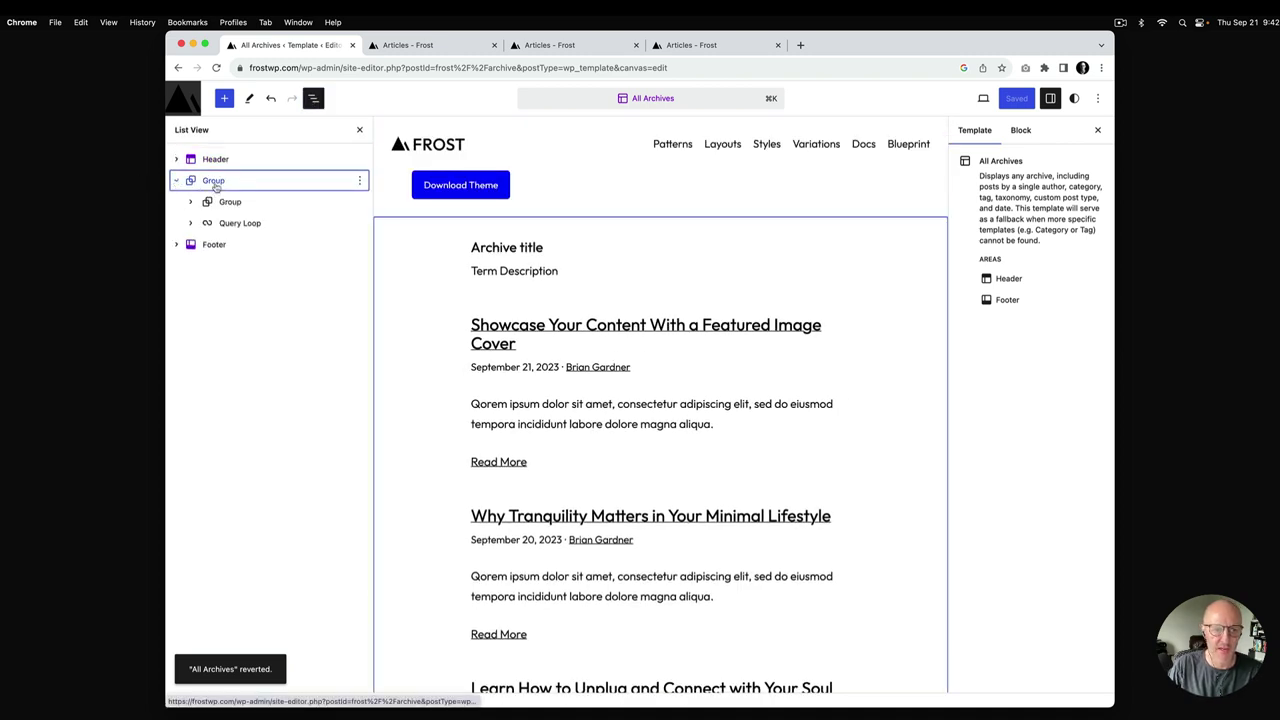
Step: Set the Query Loop block to wide width and disable its option for inner blocks to use content width
{"action": "left_click", "coordinate": [240, 222]}
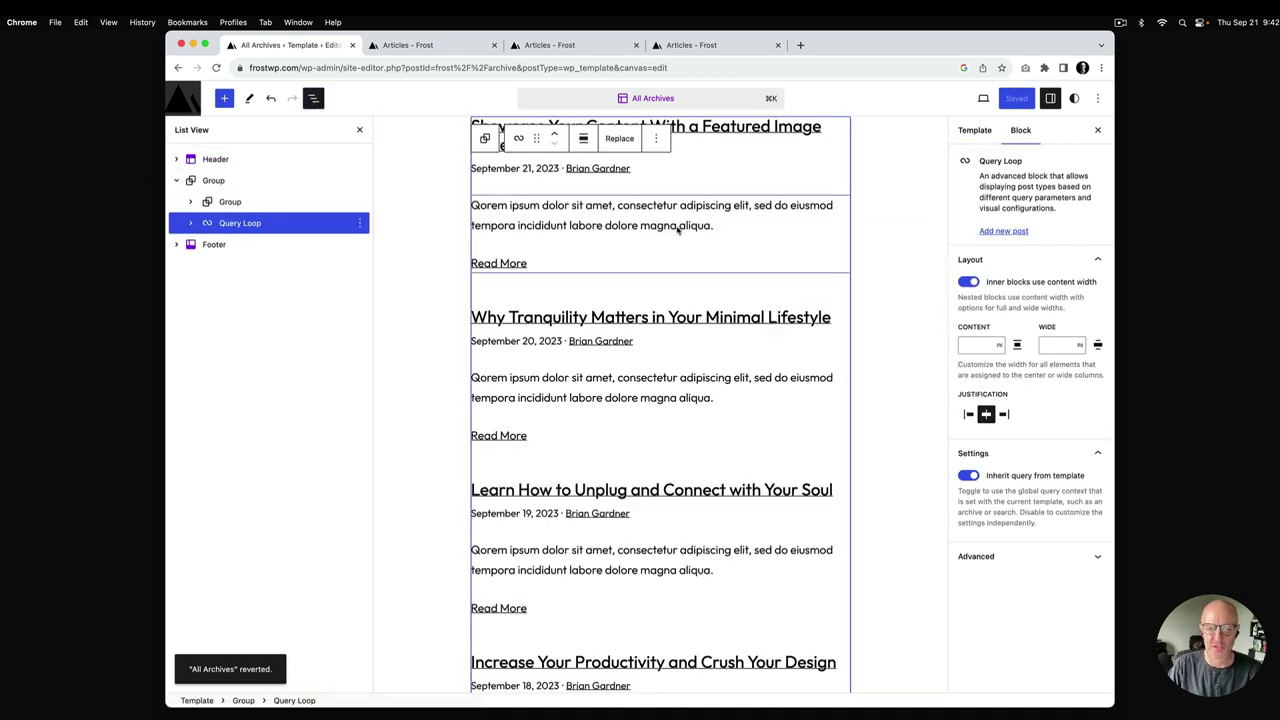
{"action": "scroll", "coordinate": [678, 229], "scroll_direction": "up", "scroll_amount": 3}
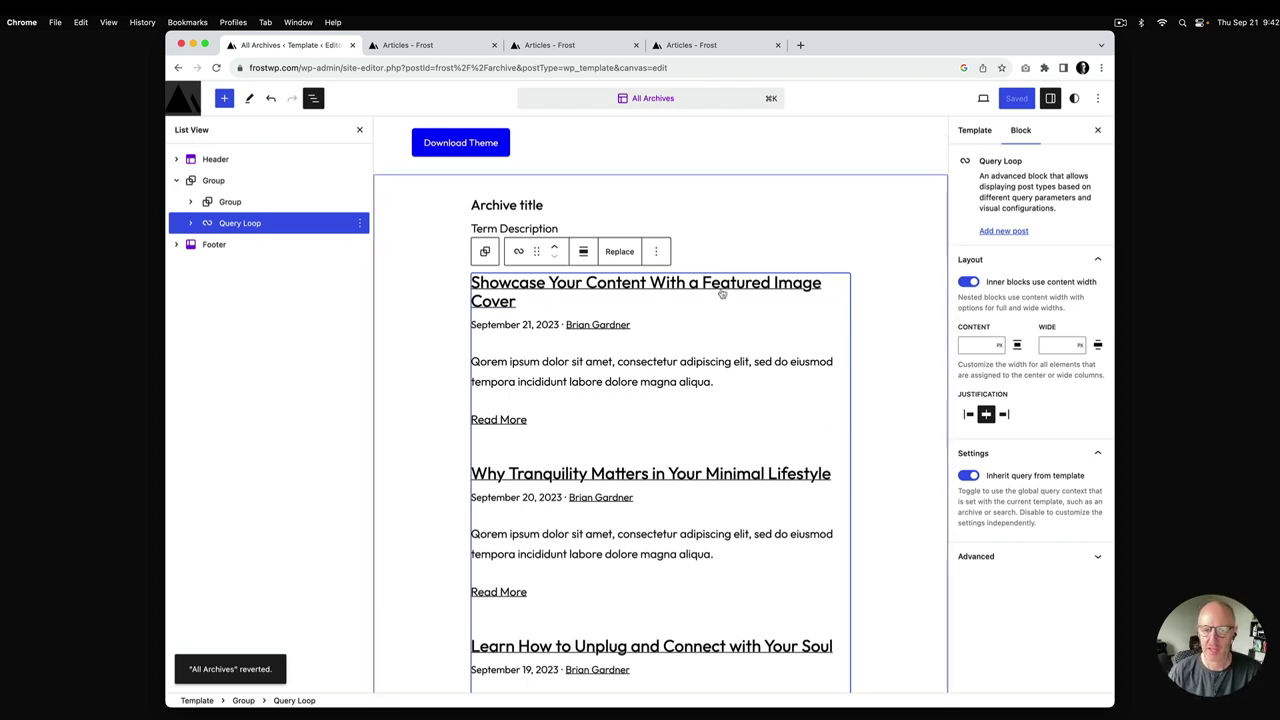
{"action": "left_click", "coordinate": [583, 252]}
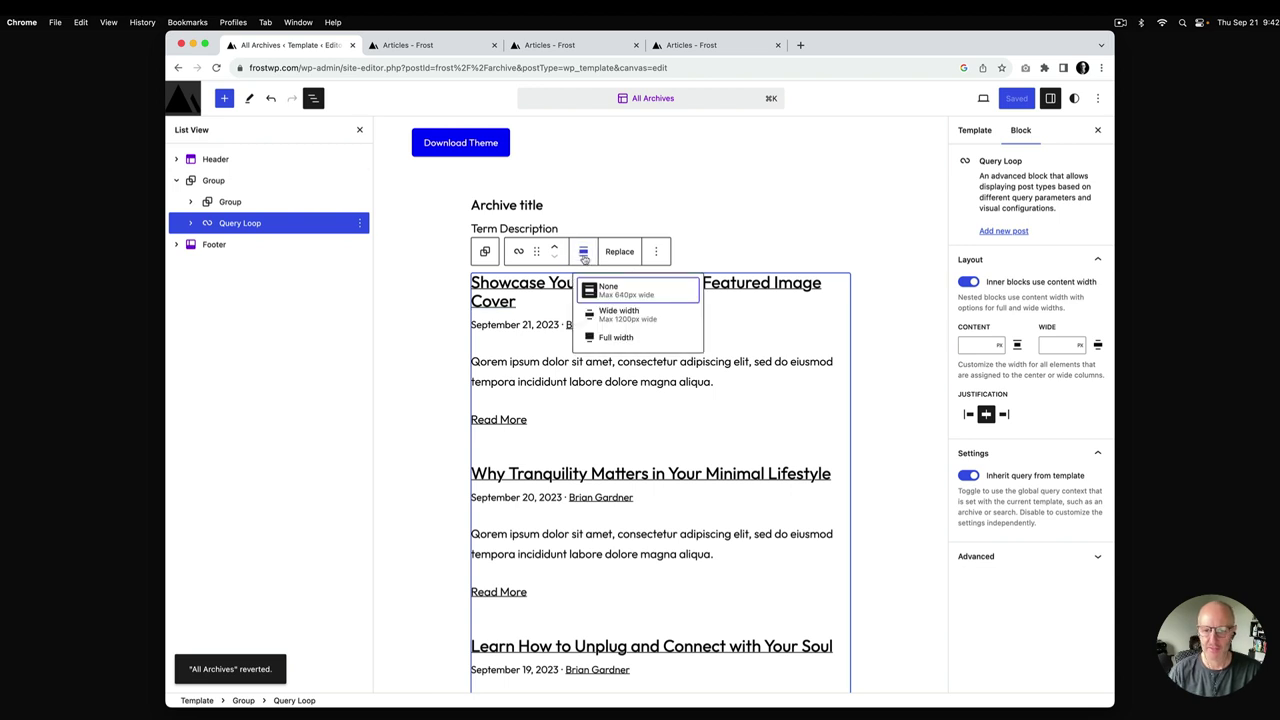
{"action": "left_click", "coordinate": [629, 316]}
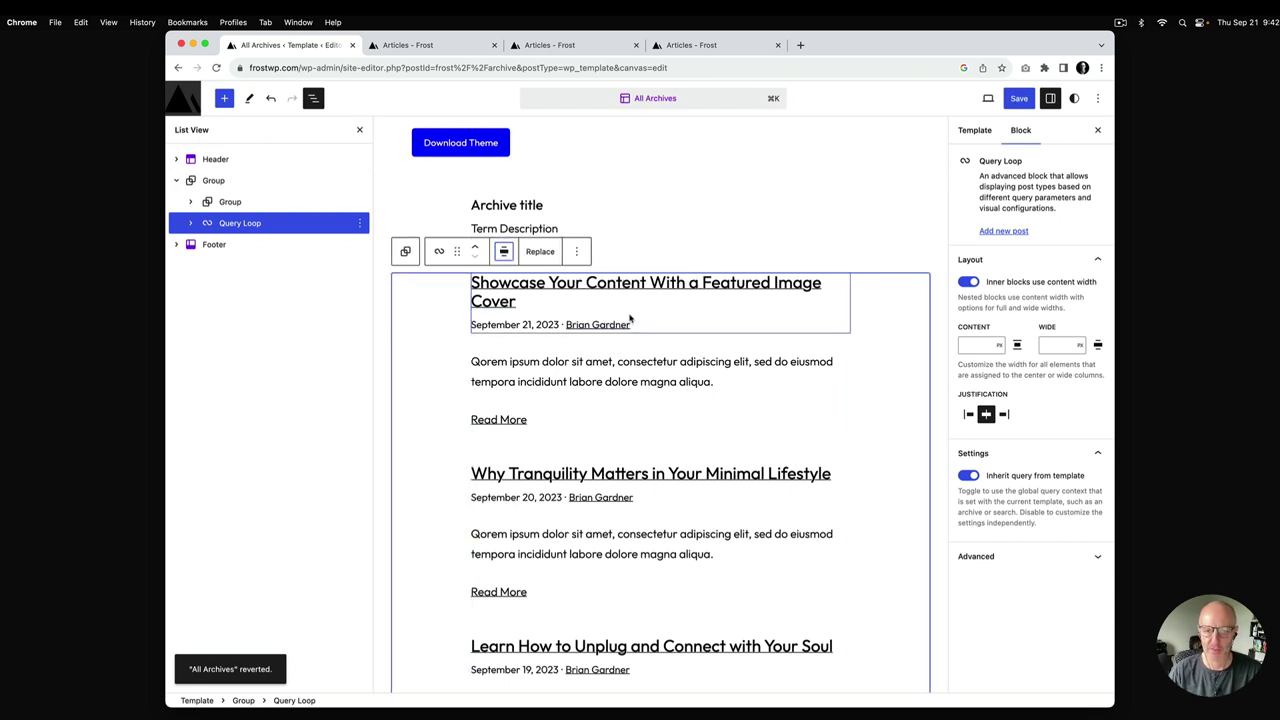
{"action": "left_click", "coordinate": [1028, 287]}
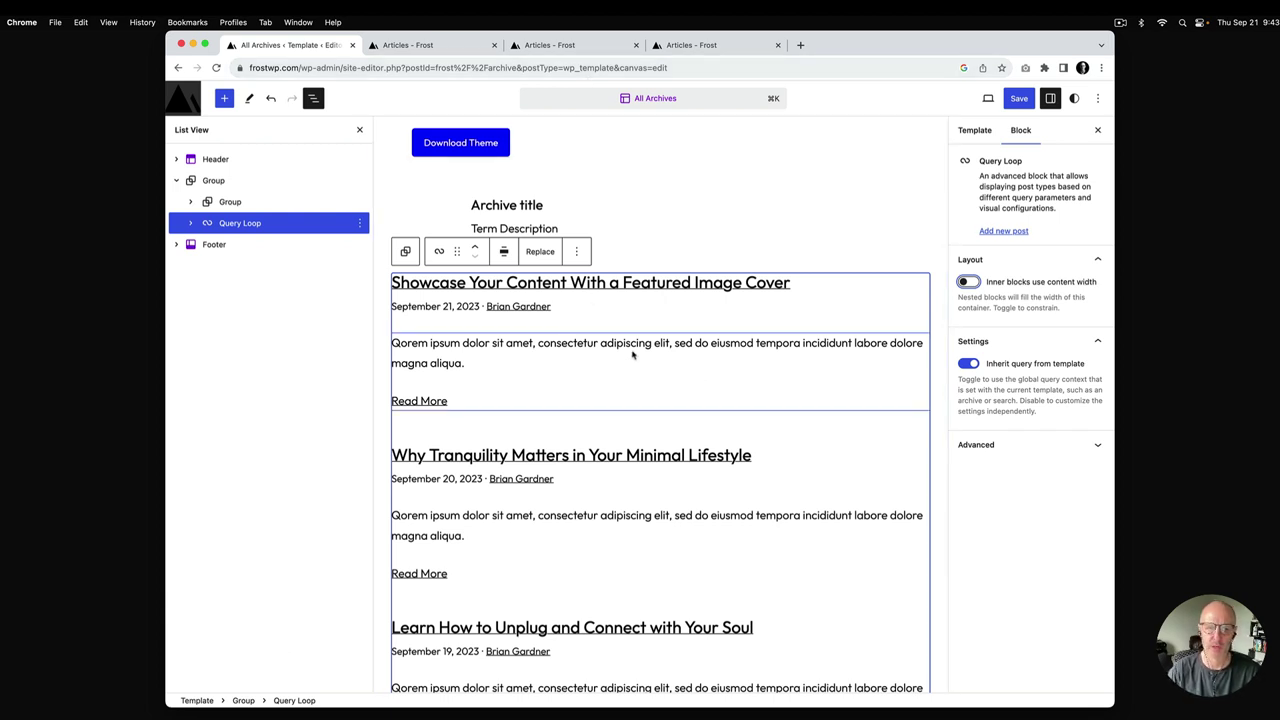
Step: Switch the Post Template inside the Query Loop to grid view, try 2 columns, and set it to 3 columns
{"action": "left_click", "coordinate": [191, 223]}
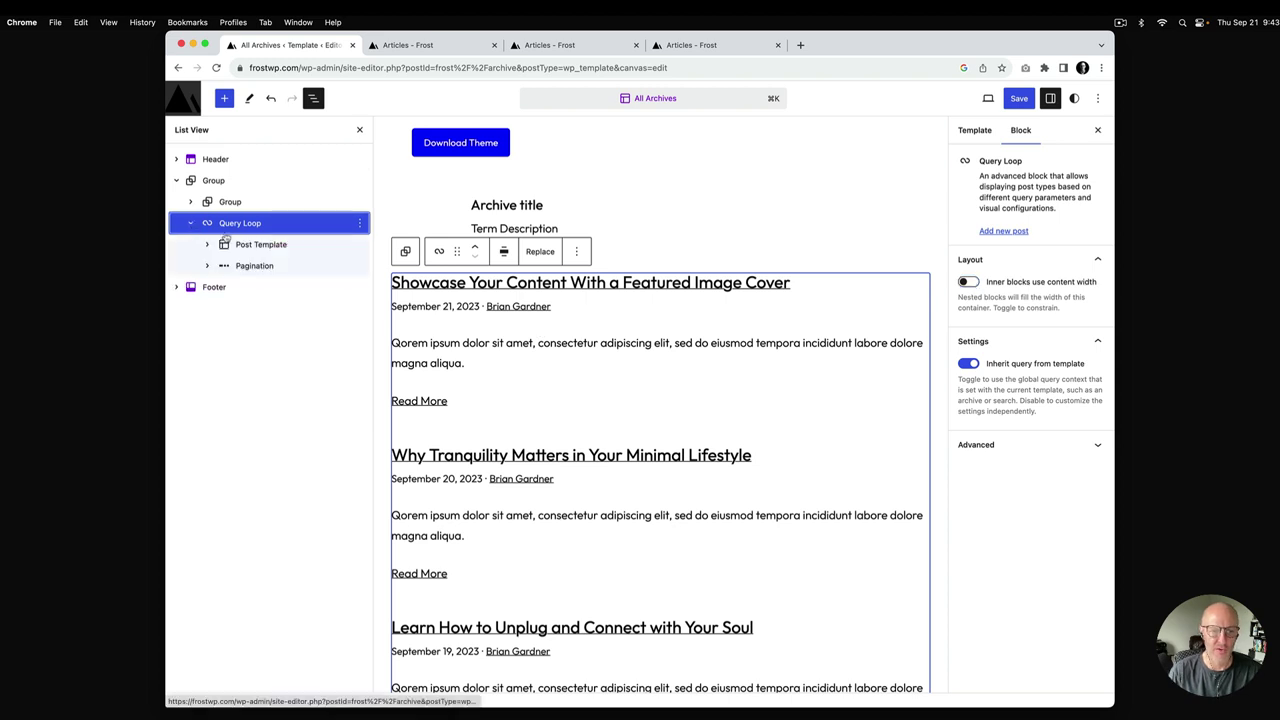
{"action": "left_click", "coordinate": [276, 246]}
{"action": "scroll", "coordinate": [508, 240], "scroll_direction": "up", "scroll_amount": 3}
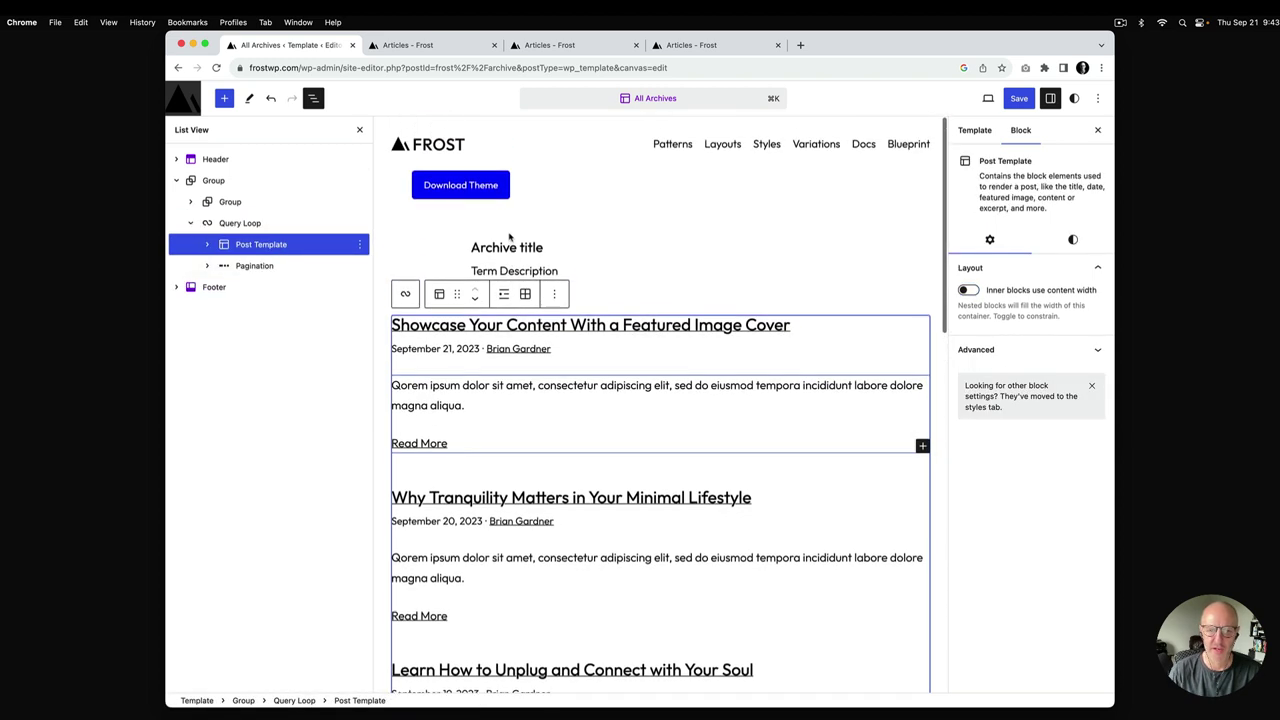
{"action": "left_click", "coordinate": [526, 295]}
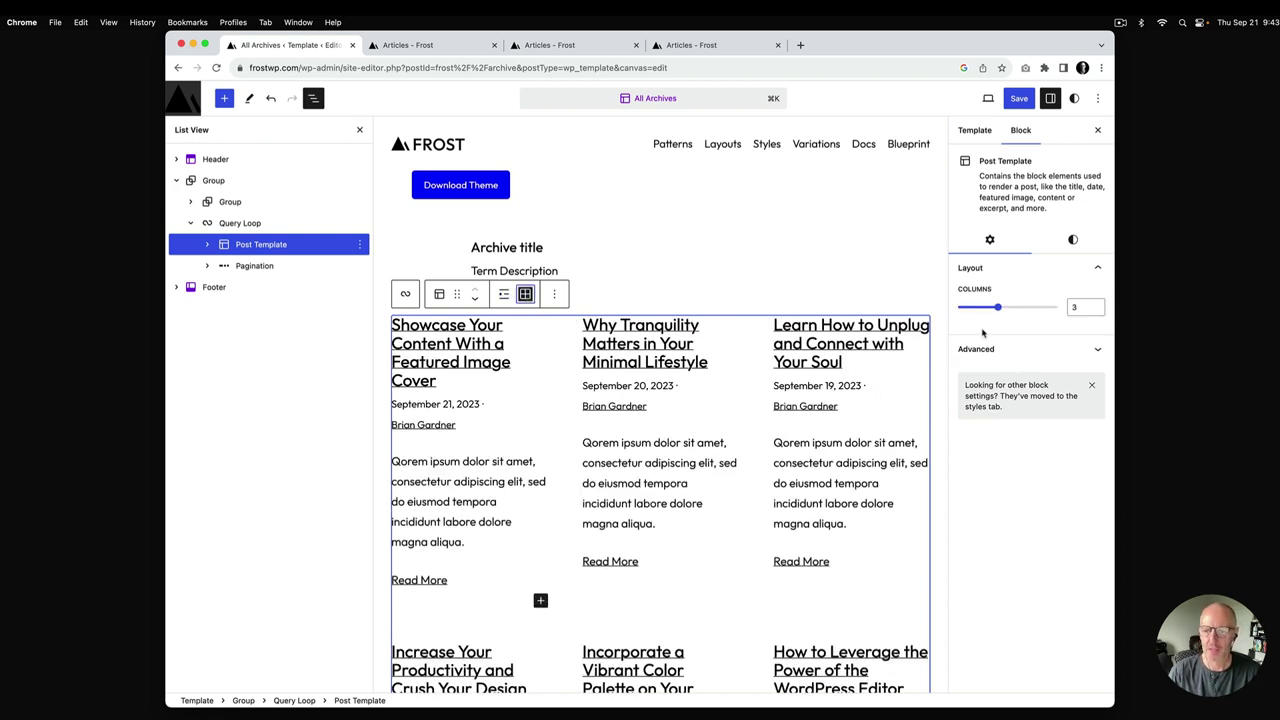
{"action": "mouse_move", "coordinate": [998, 309]}
{"action": "mouse_move", "coordinate": [998, 309]}
{"action": "left_mouse_down"}
{"action": "mouse_move", "coordinate": [1057, 311]}
{"action": "mouse_move", "coordinate": [978, 312]}
{"action": "left_mouse_up"}
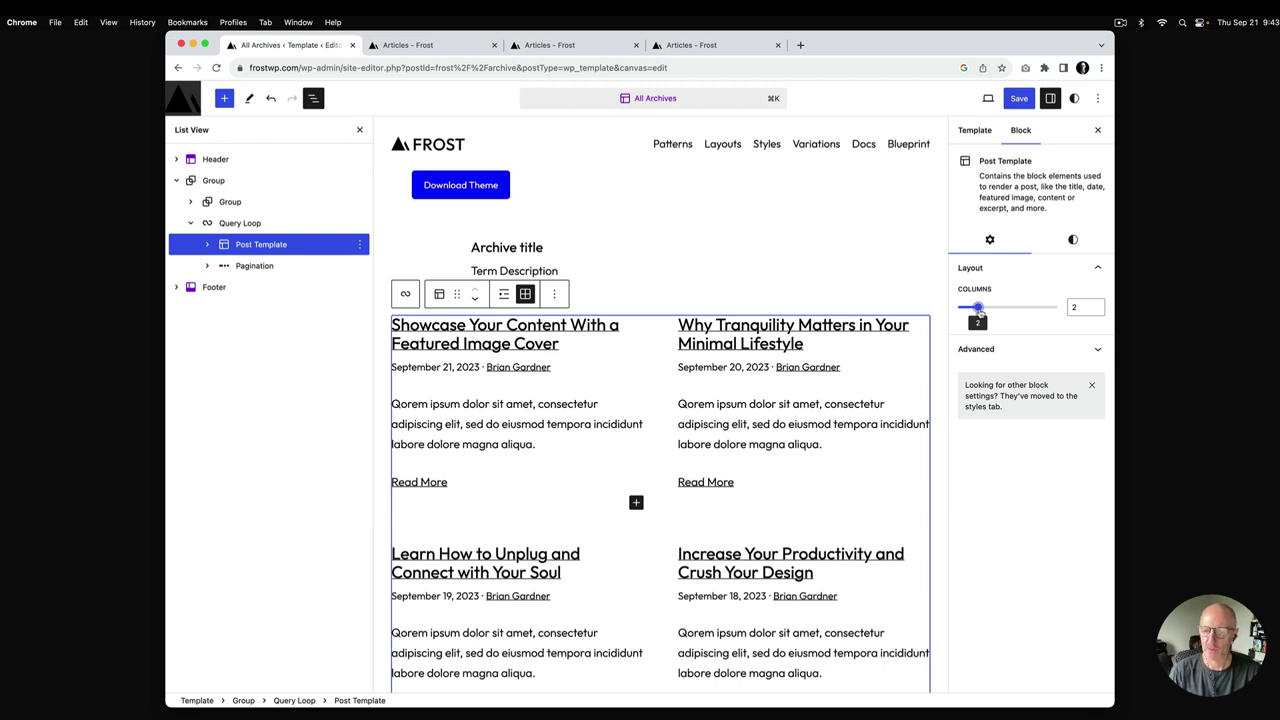
{"action": "left_click_drag", "start_coordinate": [978, 312], "coordinate": [997, 312]}
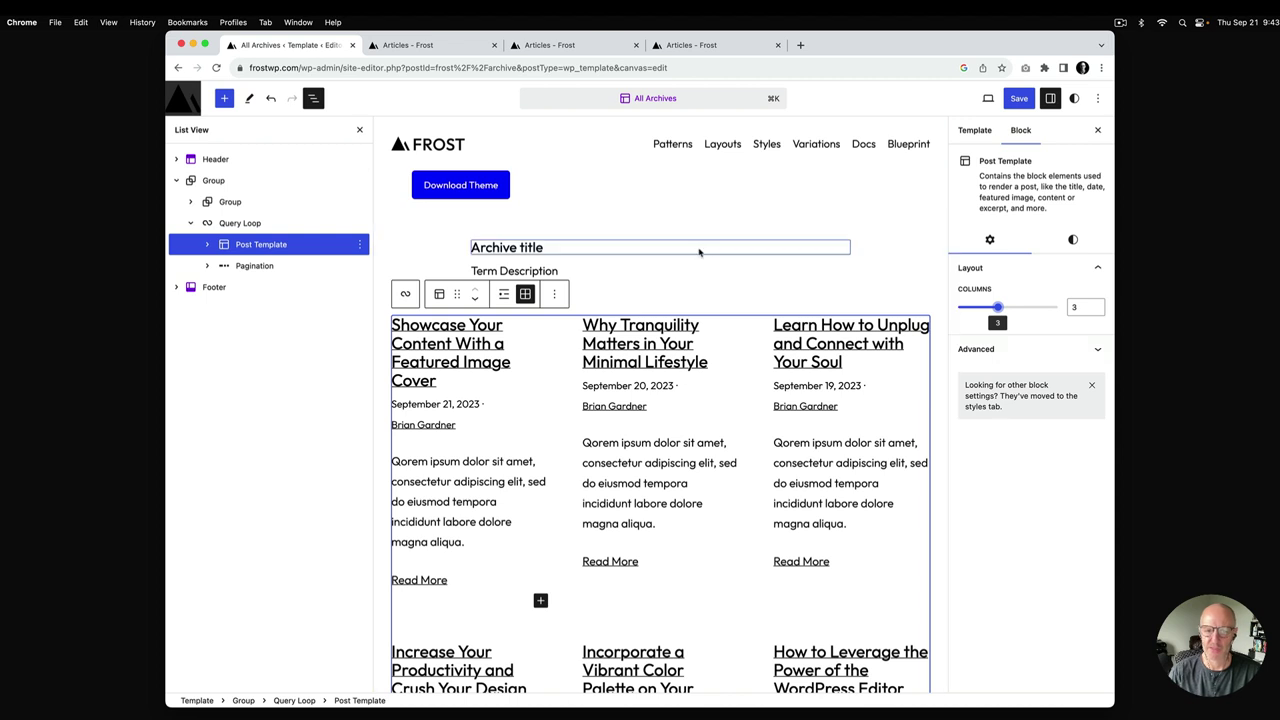
Step: Save the All Archives template and compare the reloaded first Articles page with the version that has featured images
{"action": "left_click", "coordinate": [1019, 100]}
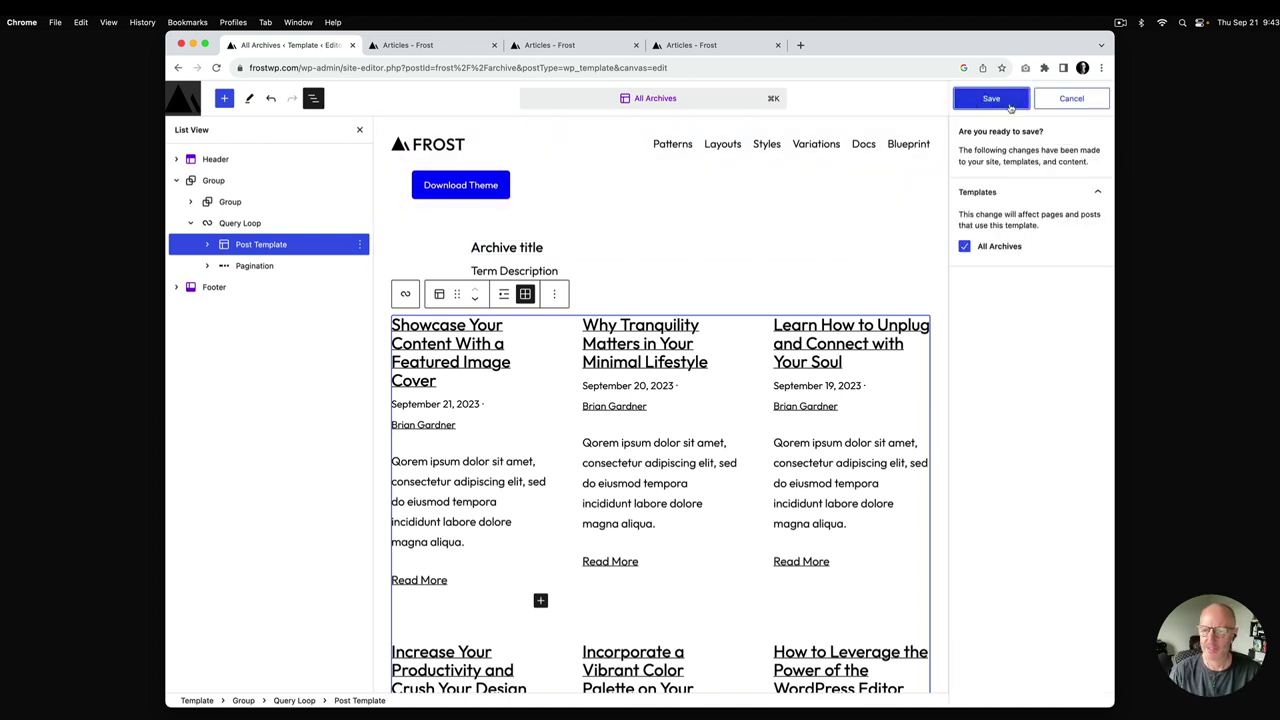
{"action": "left_click", "coordinate": [990, 98]}
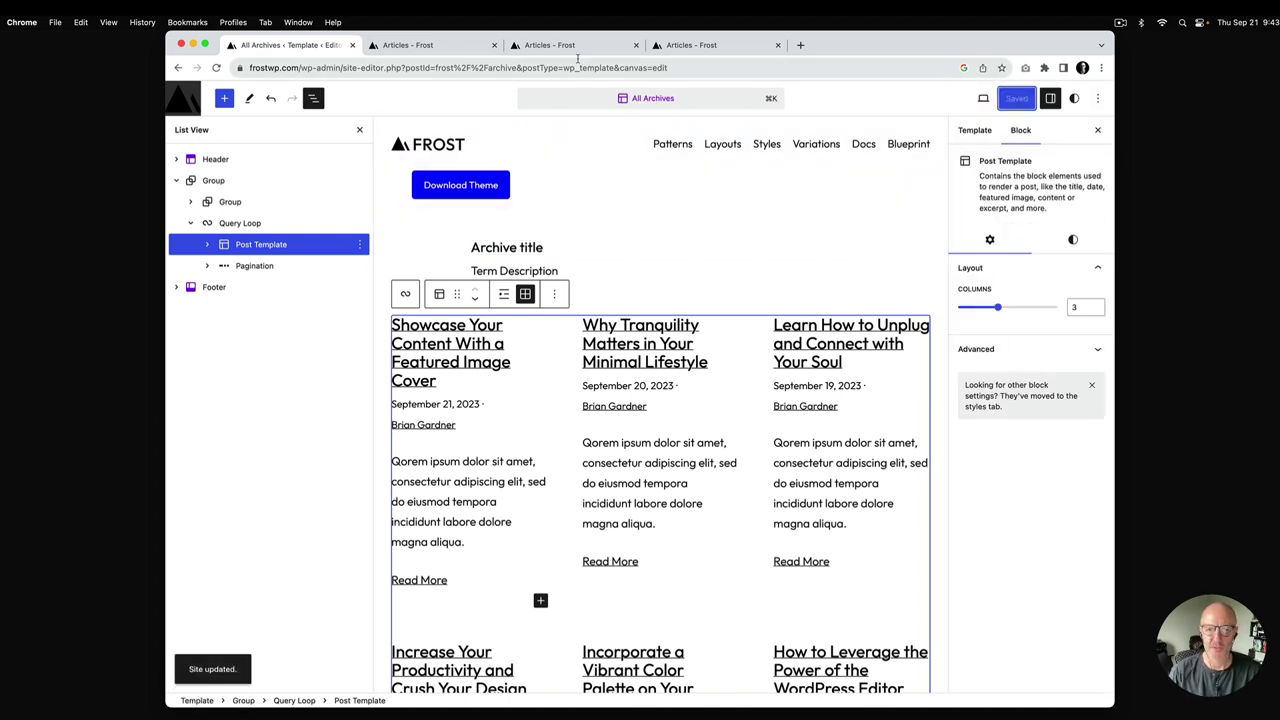
{"action": "left_click", "coordinate": [428, 47]}
{"action": "key", "text": "super+r"}
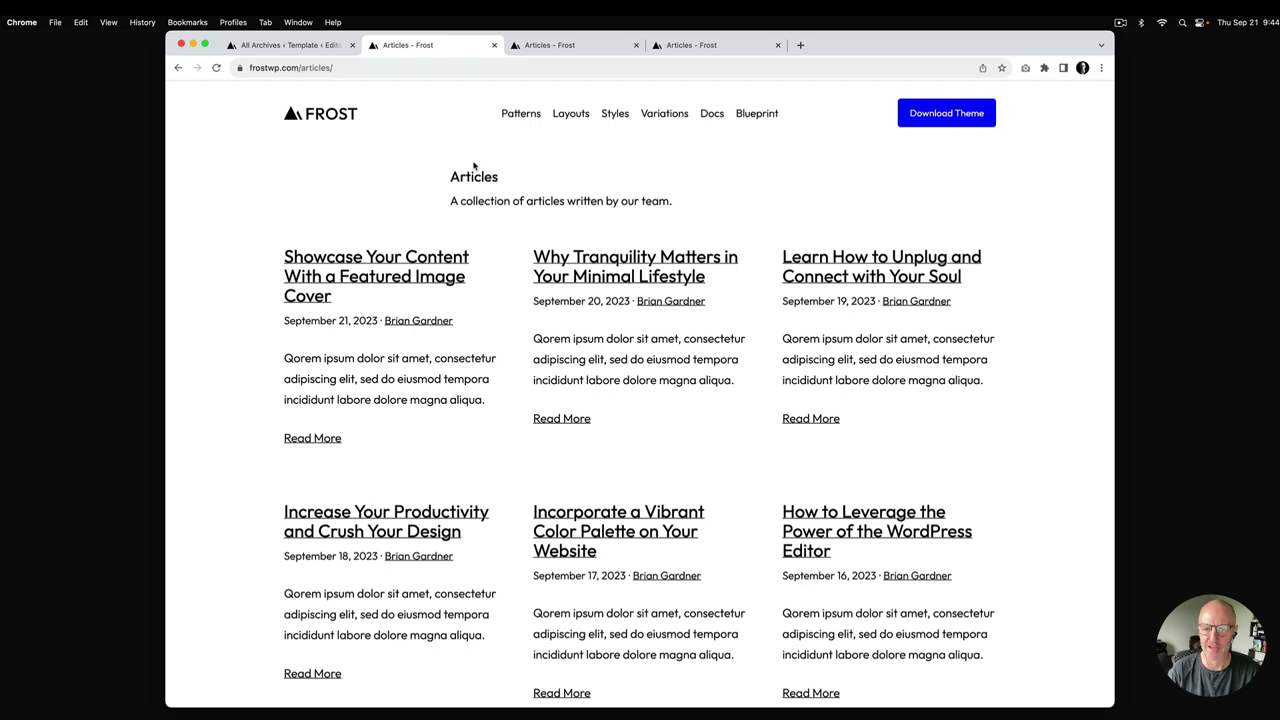
{"action": "left_click", "coordinate": [532, 44]}
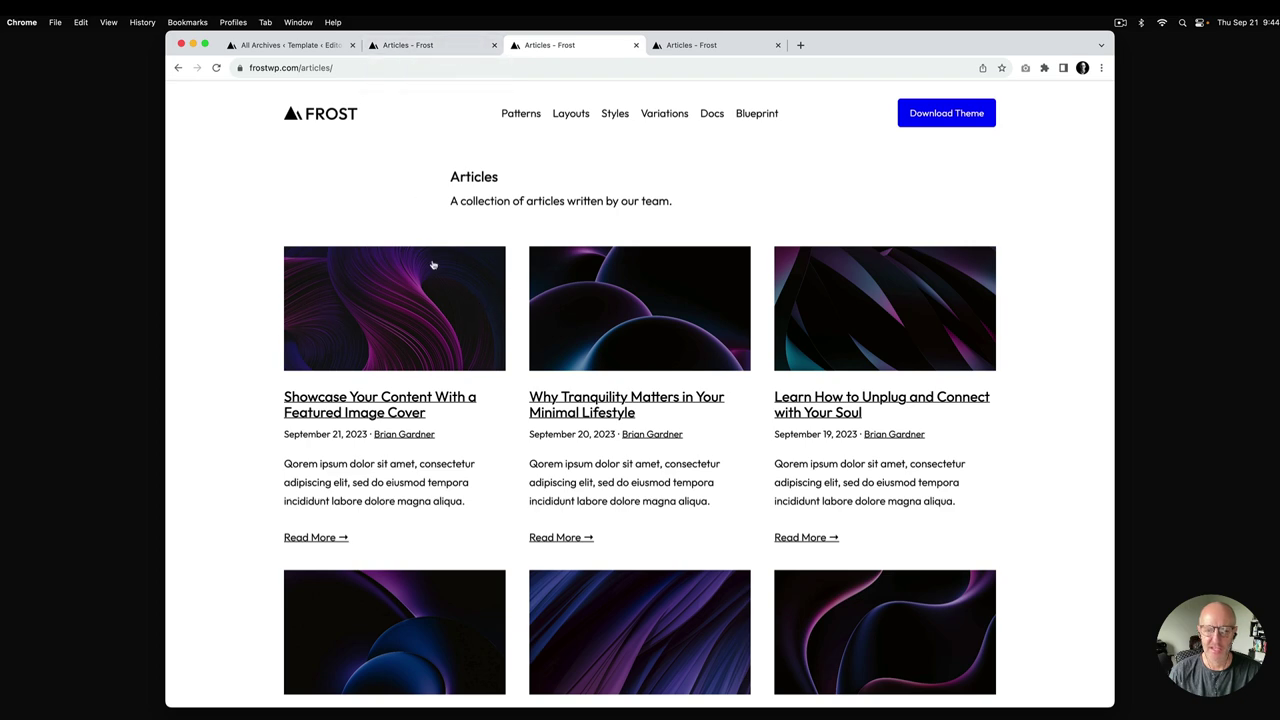
Step: Return to the template editor and add a Post Featured Image block at the end of the Post Template
{"action": "left_click", "coordinate": [297, 45]}
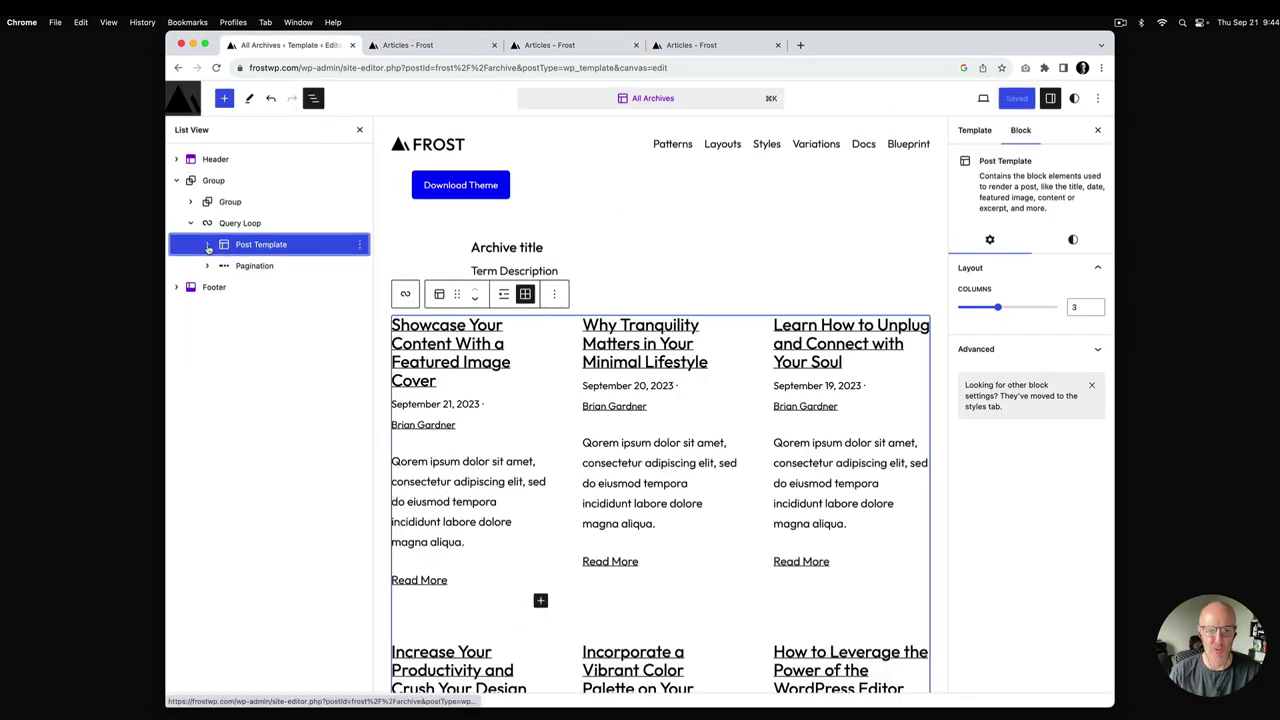
{"action": "left_click", "coordinate": [208, 245]}
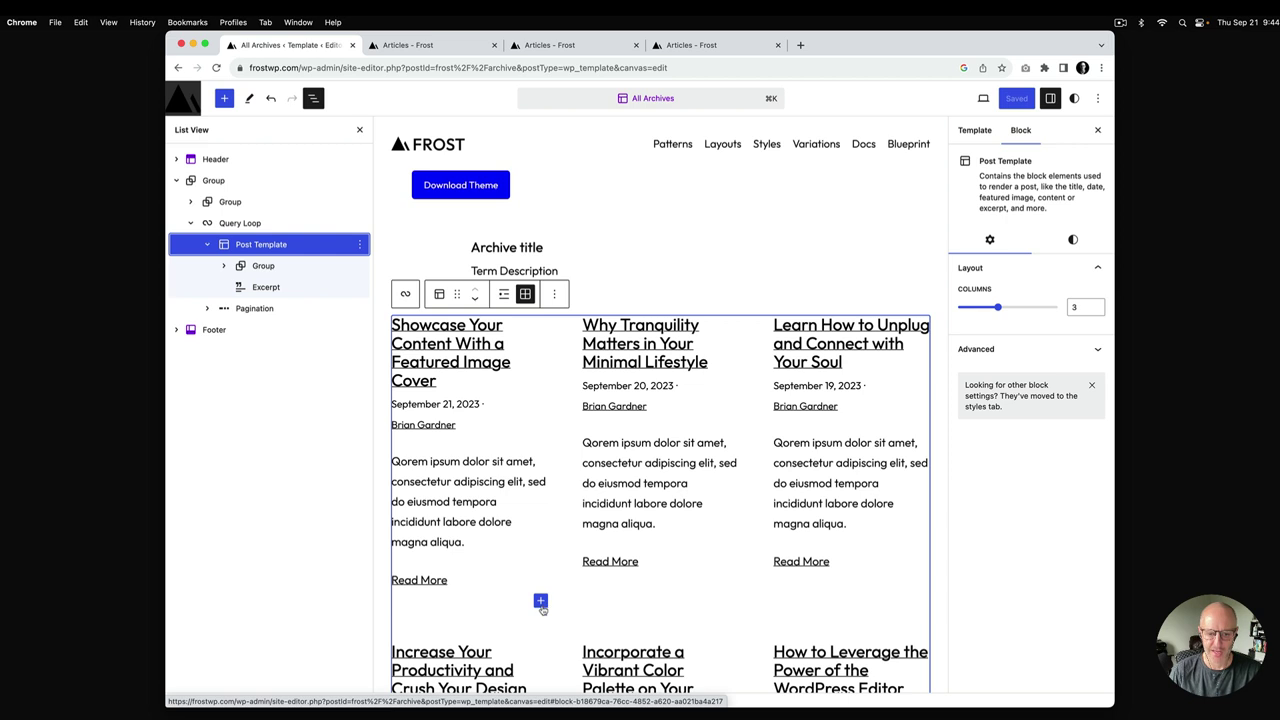
{"action": "left_click", "coordinate": [541, 602]}
{"action": "type", "text": "fe"}
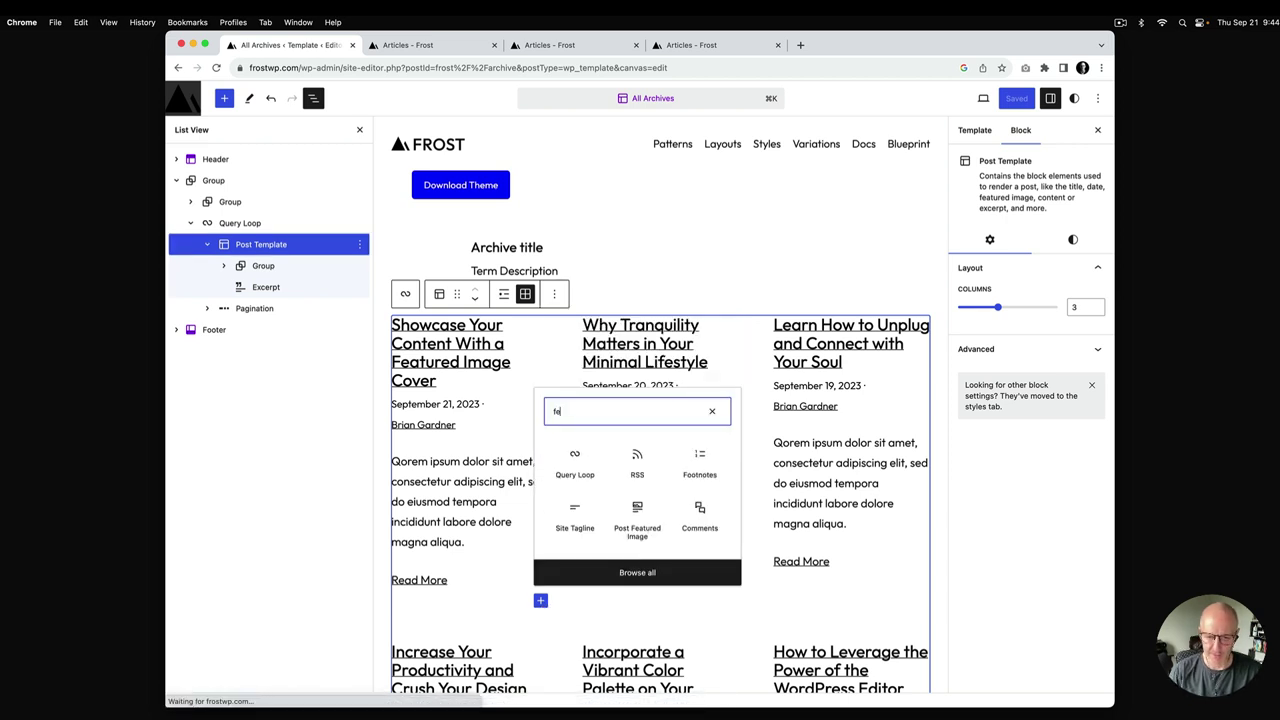
{"action": "left_click", "coordinate": [637, 527]}
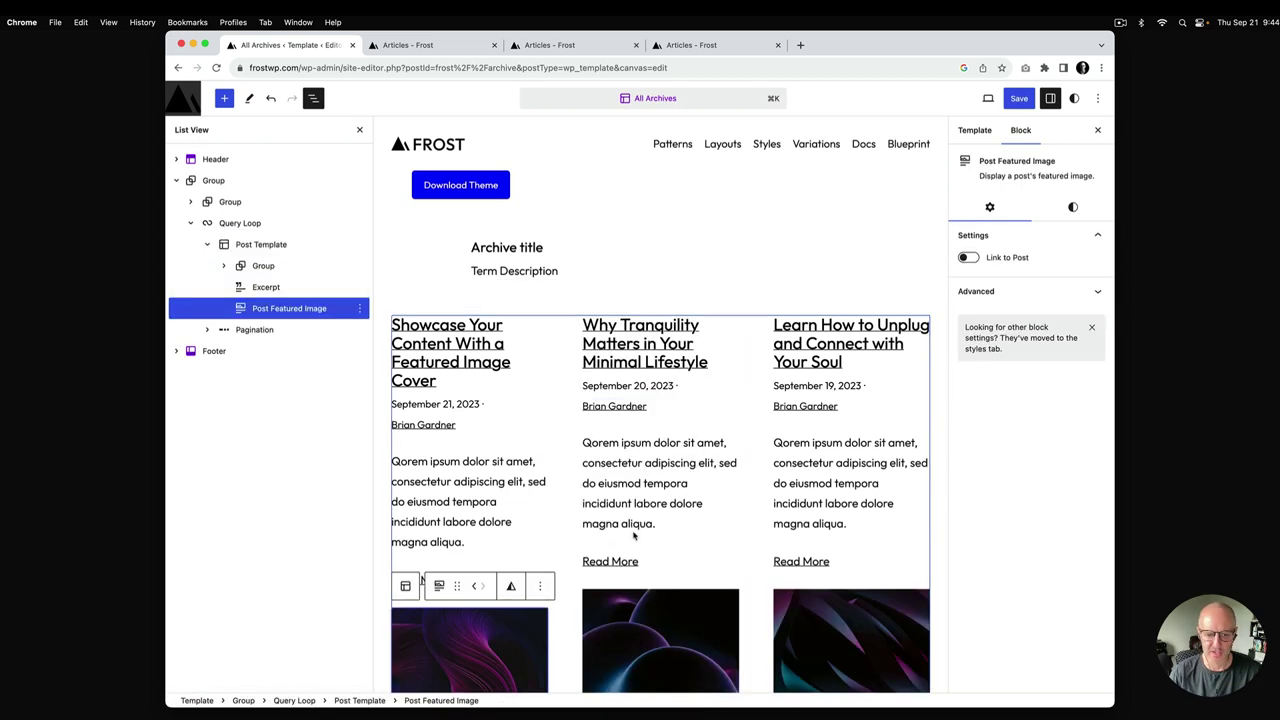
Step: Move the Post Featured Image block to the start of the Post Template, above the title group and excerpt
{"action": "scroll", "coordinate": [588, 525], "scroll_direction": "down", "scroll_amount": 4}
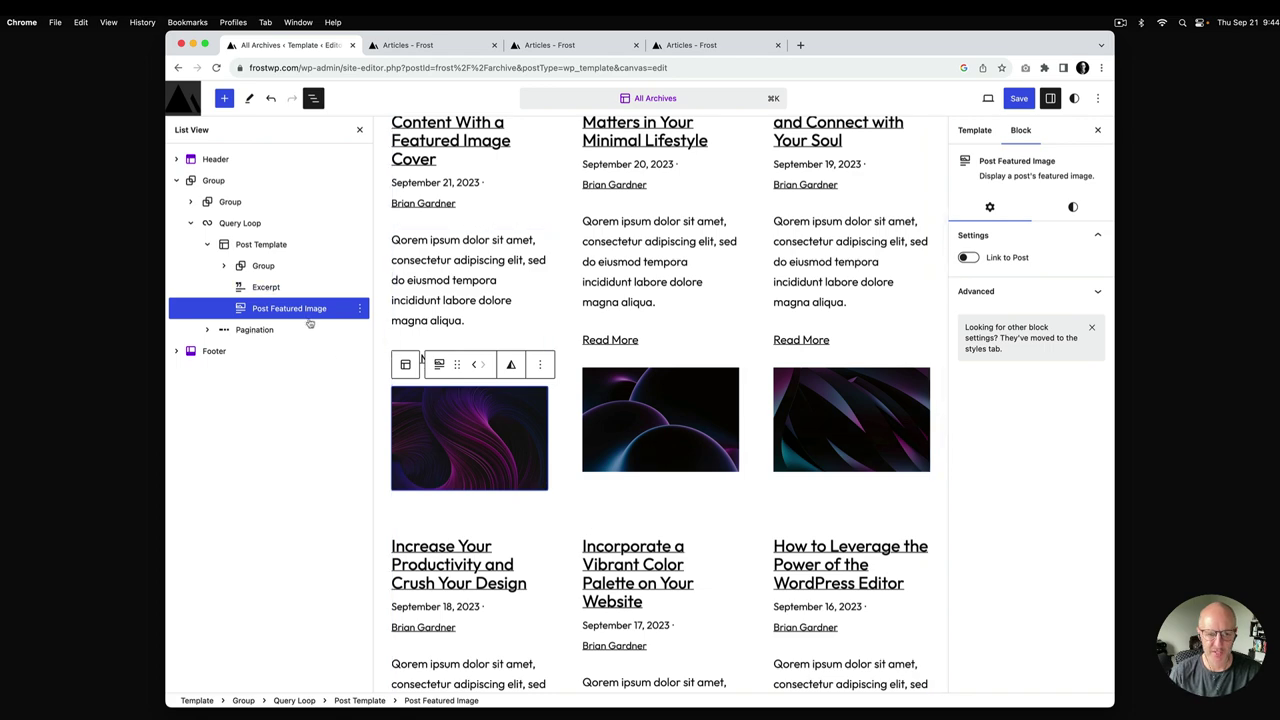
{"action": "left_click", "coordinate": [473, 366]}
{"action": "left_click", "coordinate": [473, 366]}
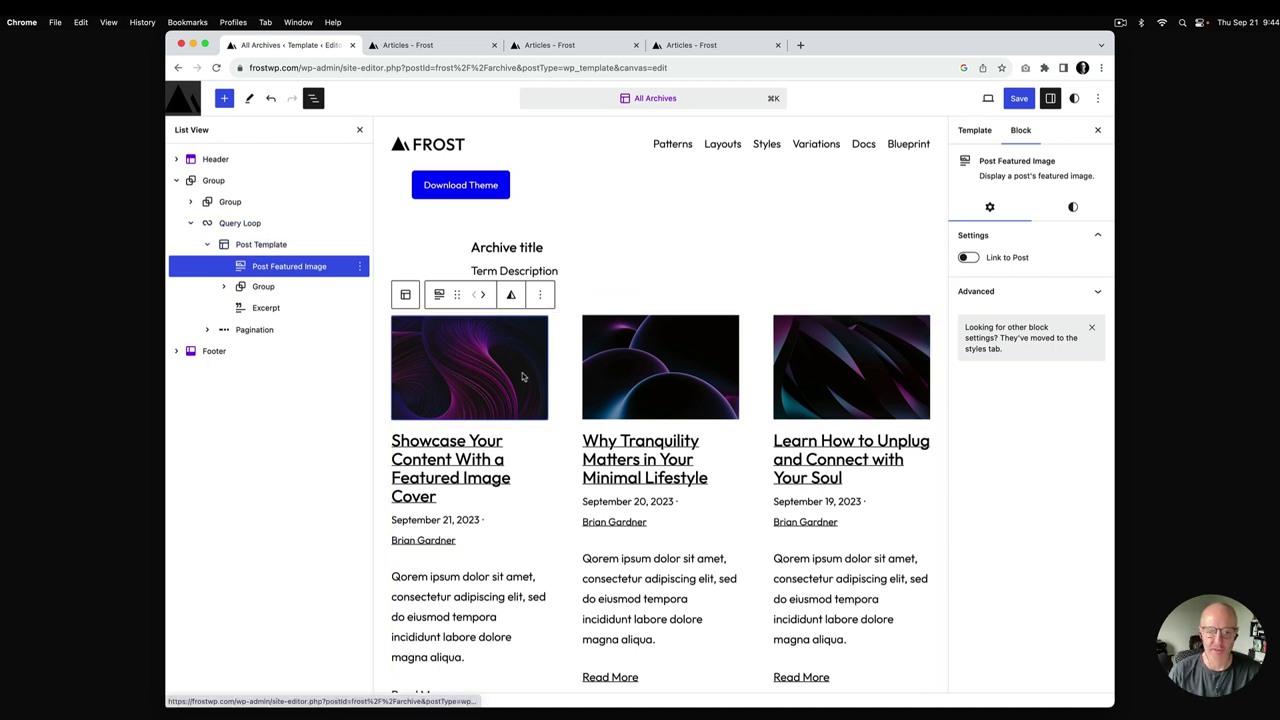
{"action": "scroll", "coordinate": [730, 485], "scroll_direction": "down", "scroll_amount": 4}
{"action": "scroll", "coordinate": [723, 513], "scroll_direction": "up", "scroll_amount": 3}
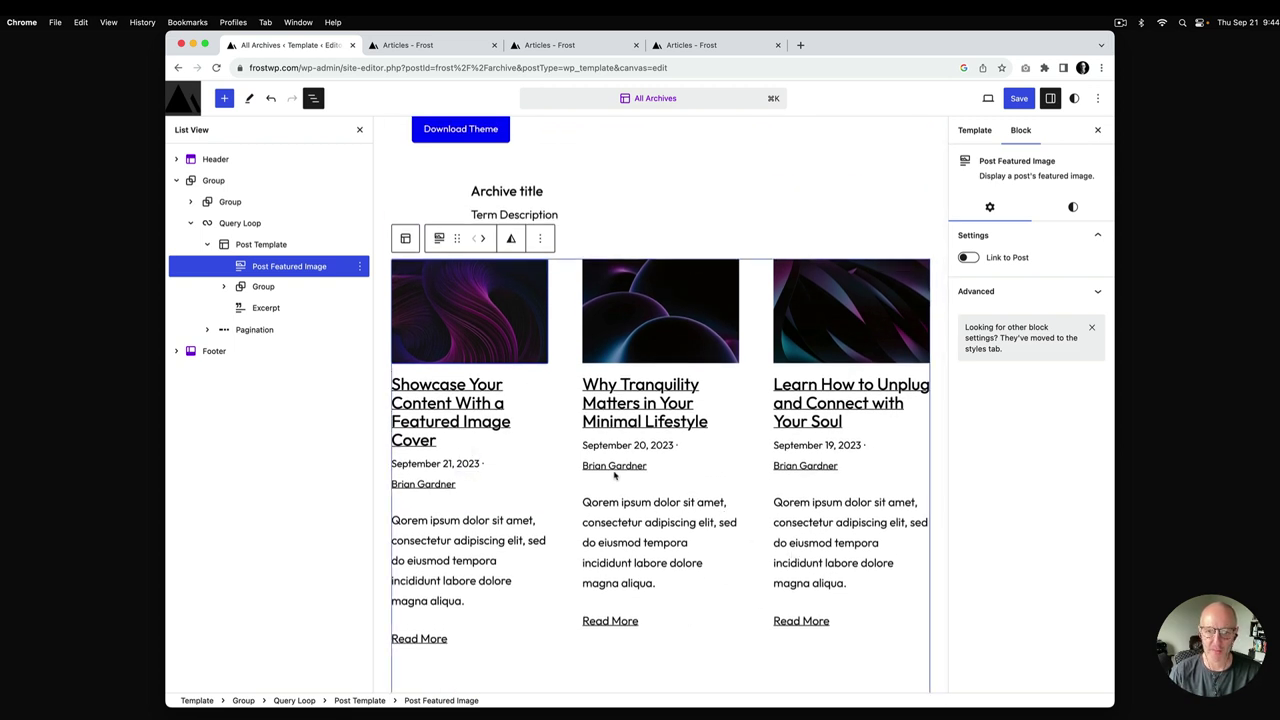
Step: Compare the post title styling on the pattern-based Articles page with the first open Articles page
{"action": "key", "text": "ctrl+Tab"}
{"action": "key", "text": "ctrl+Tab"}
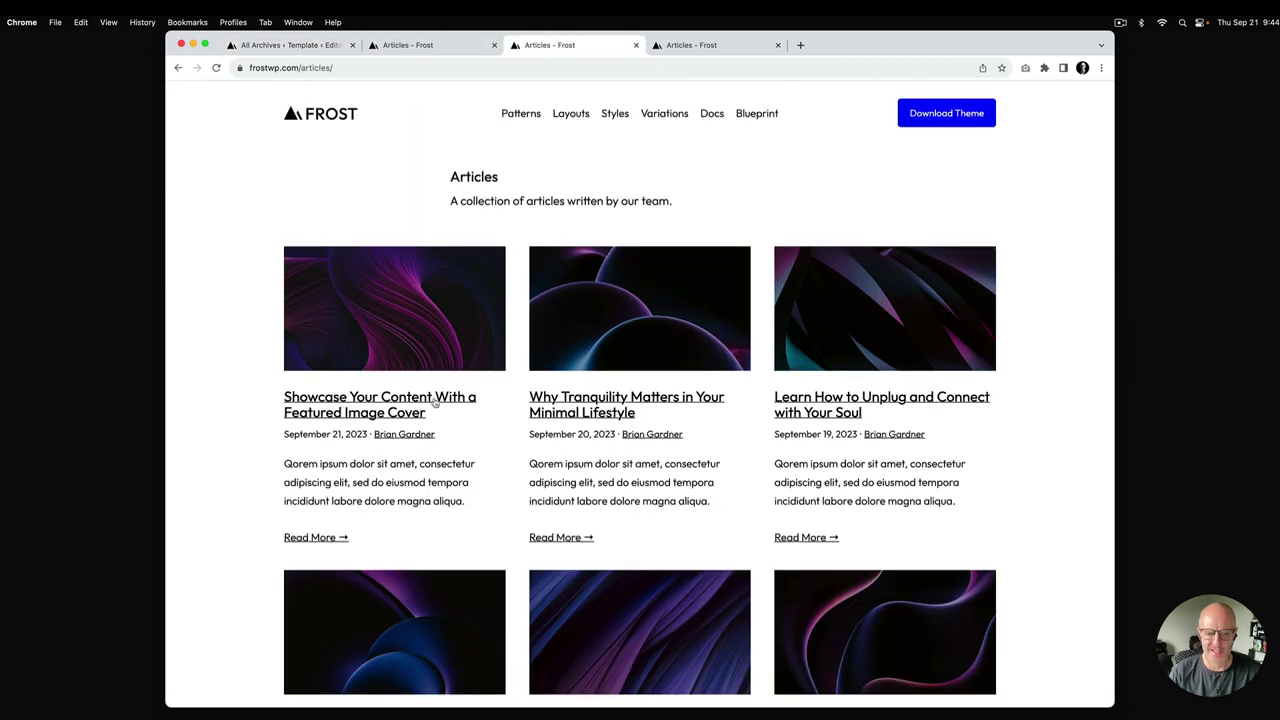
{"action": "left_click", "coordinate": [440, 46]}
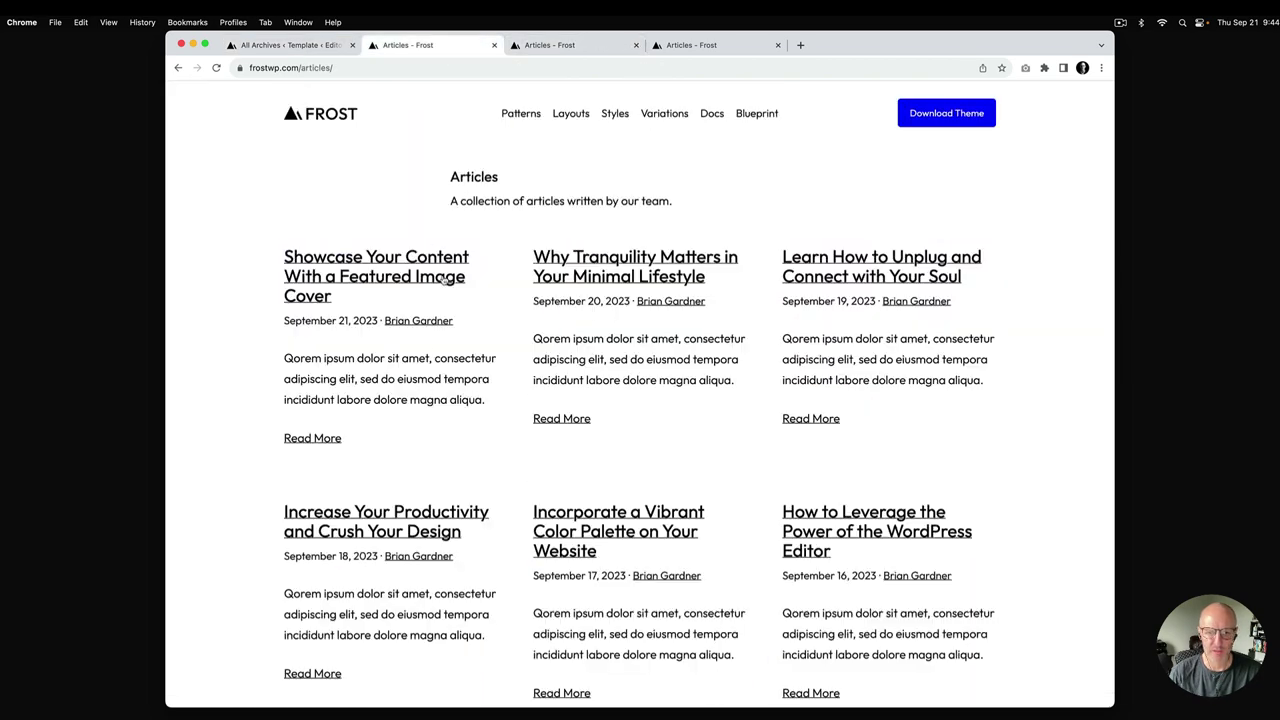
Step: Set the post Title block's font size to Large (24) in the template editor and save the All Archives template
{"action": "left_click", "coordinate": [290, 45]}
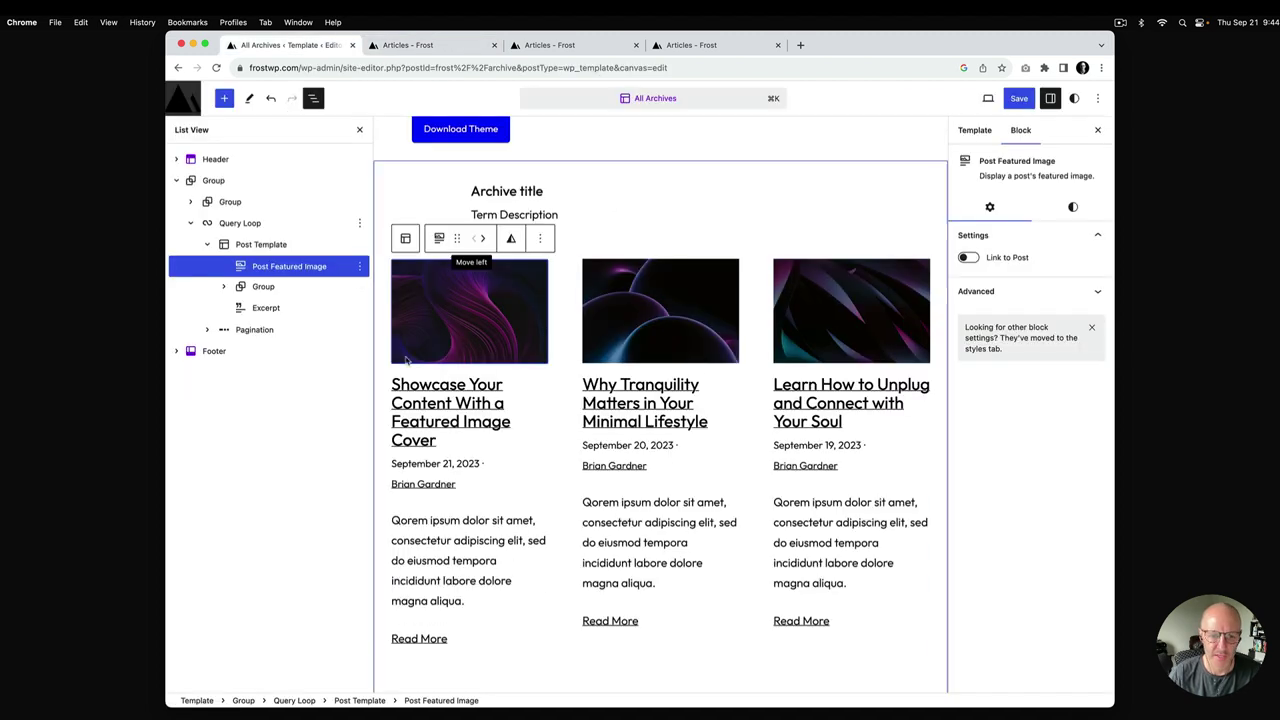
{"action": "left_click", "coordinate": [450, 405]}
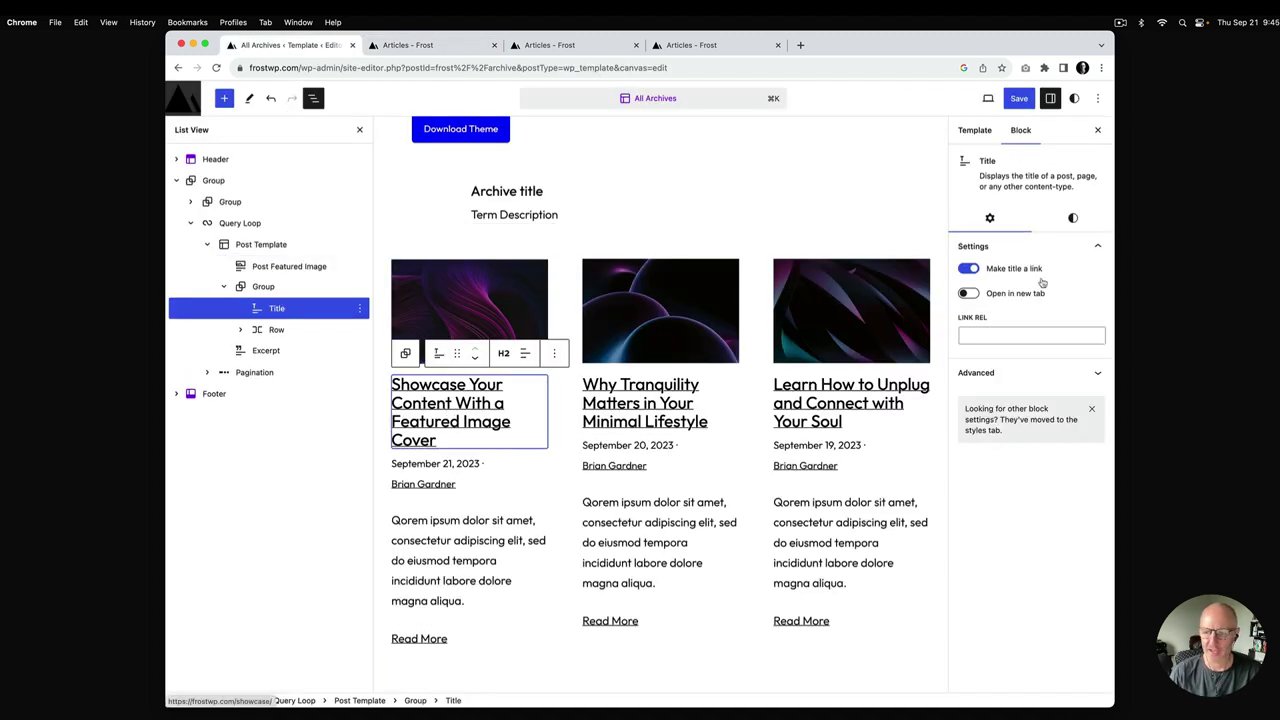
{"action": "left_click", "coordinate": [1073, 217]}
{"action": "left_click", "coordinate": [1080, 398]}
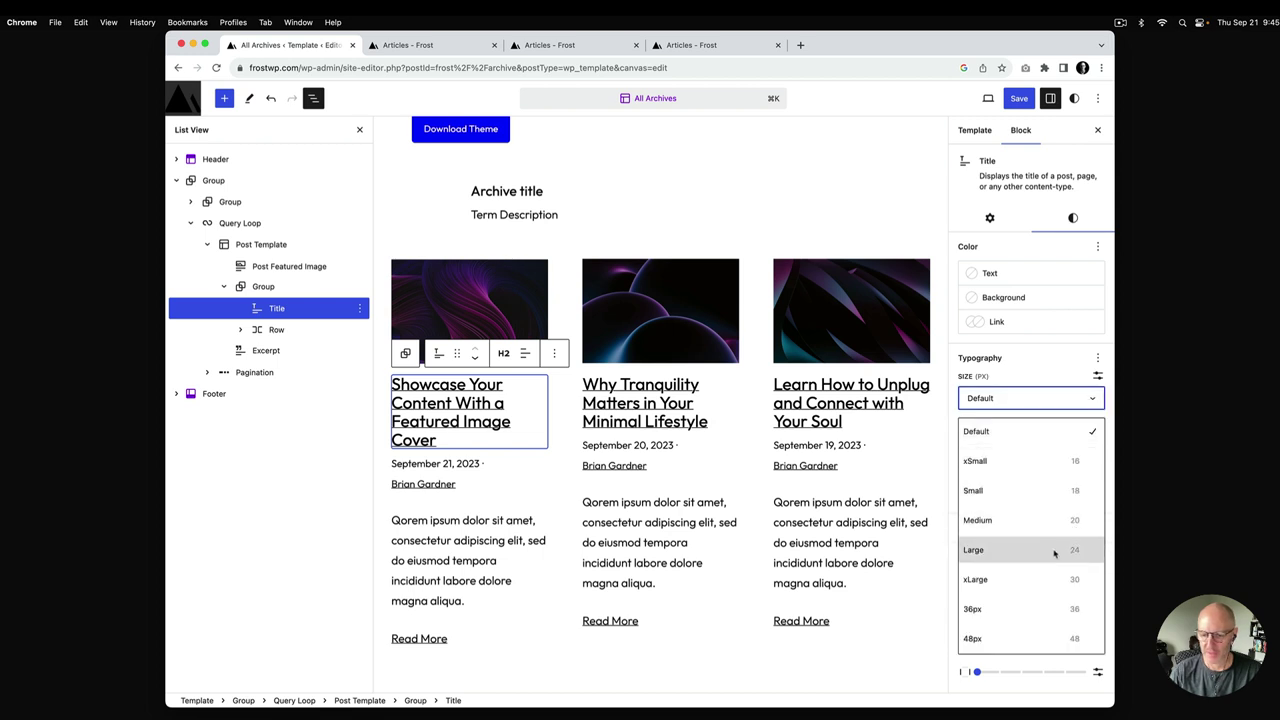
{"action": "left_click", "coordinate": [1057, 550]}
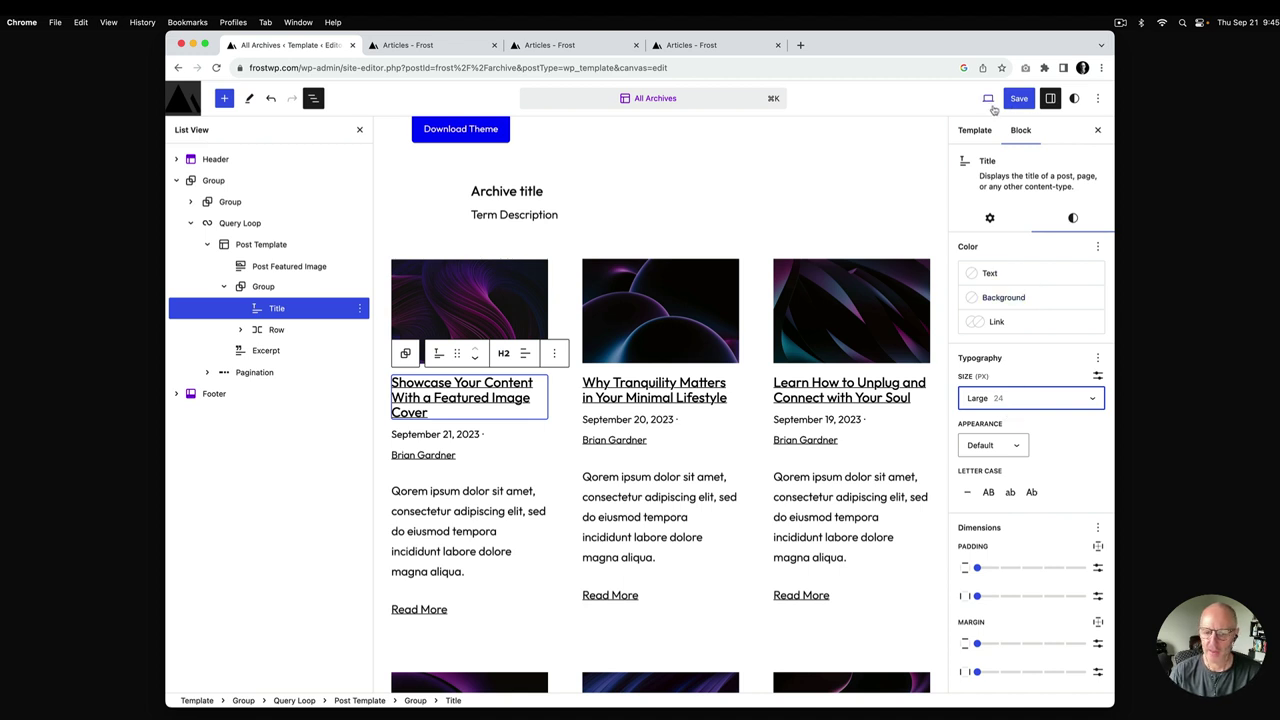
{"action": "left_click", "coordinate": [1018, 98]}
{"action": "left_click", "coordinate": [977, 98]}
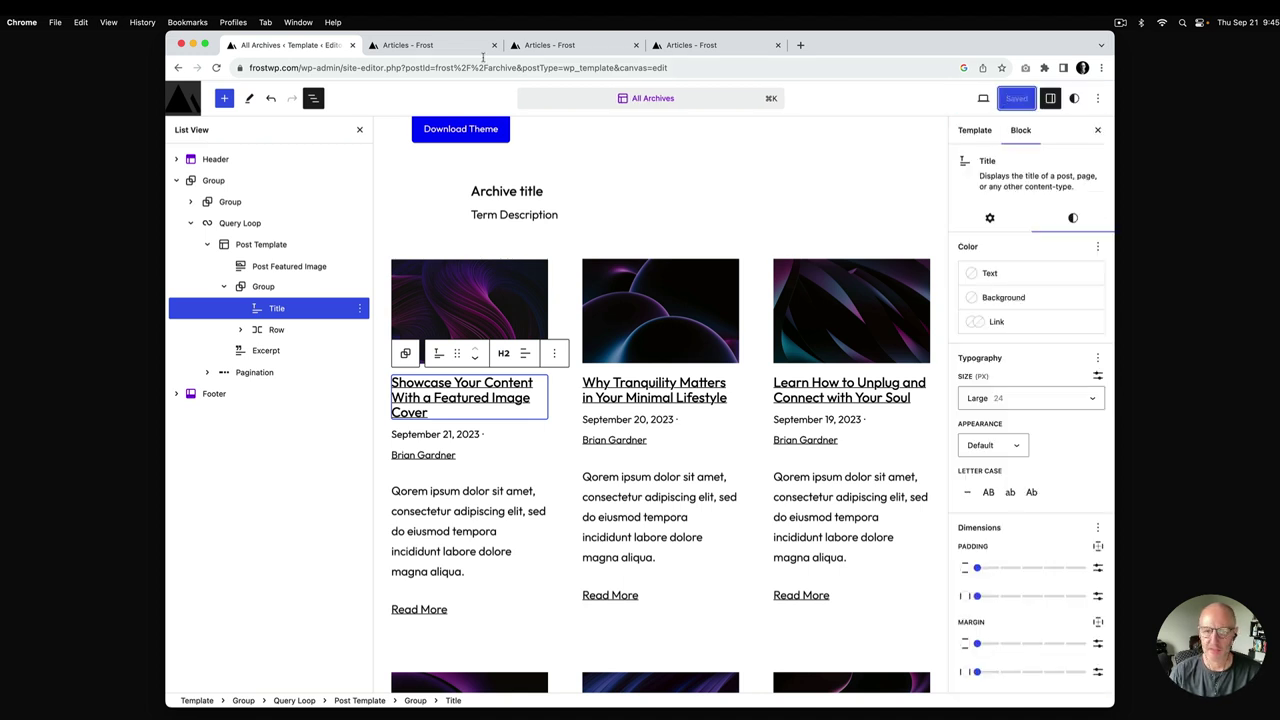
Step: Reload the first open Articles page and compare it with the pattern-based grid version
{"action": "left_click", "coordinate": [459, 50]}
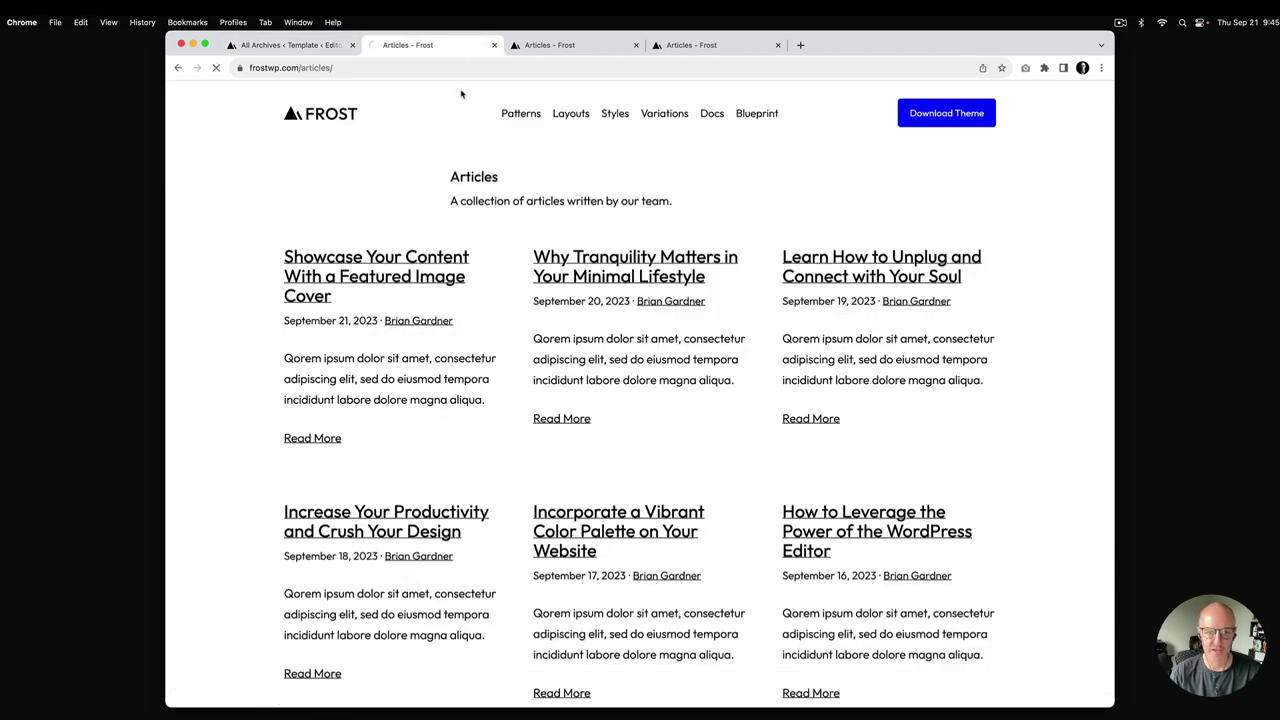
{"action": "left_click", "coordinate": [578, 46]}
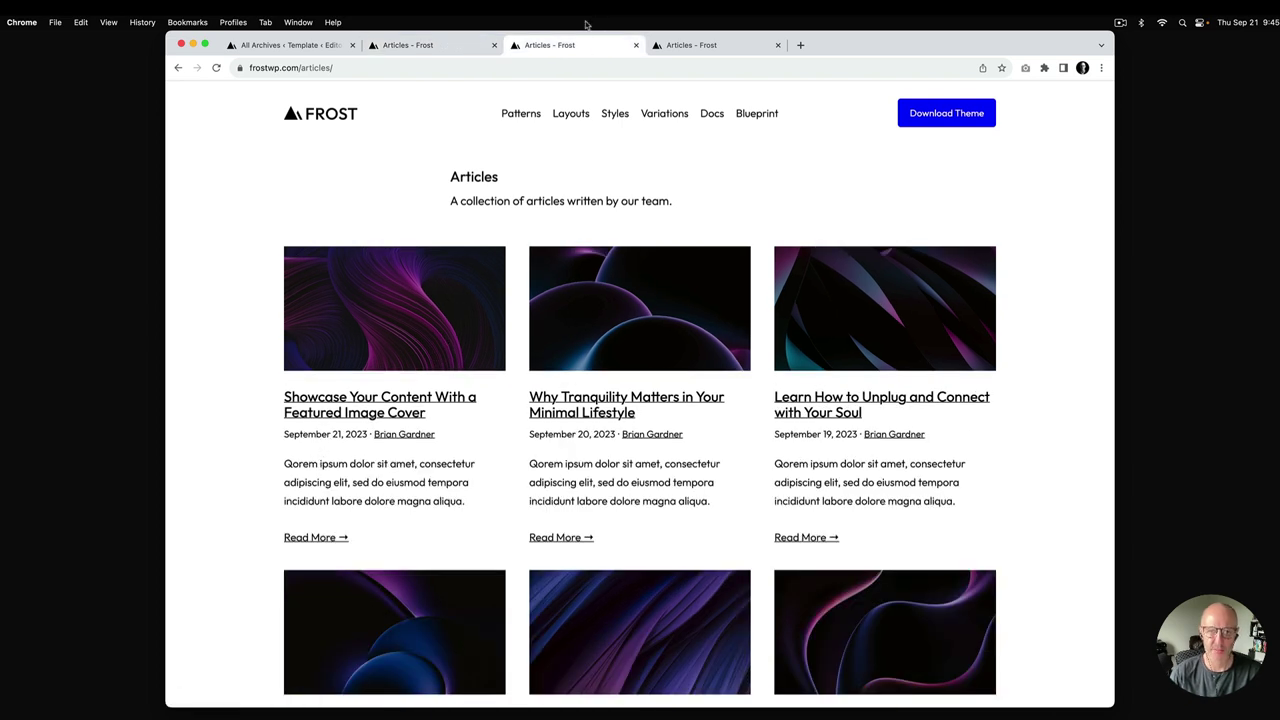
{"action": "left_click", "coordinate": [430, 45]}
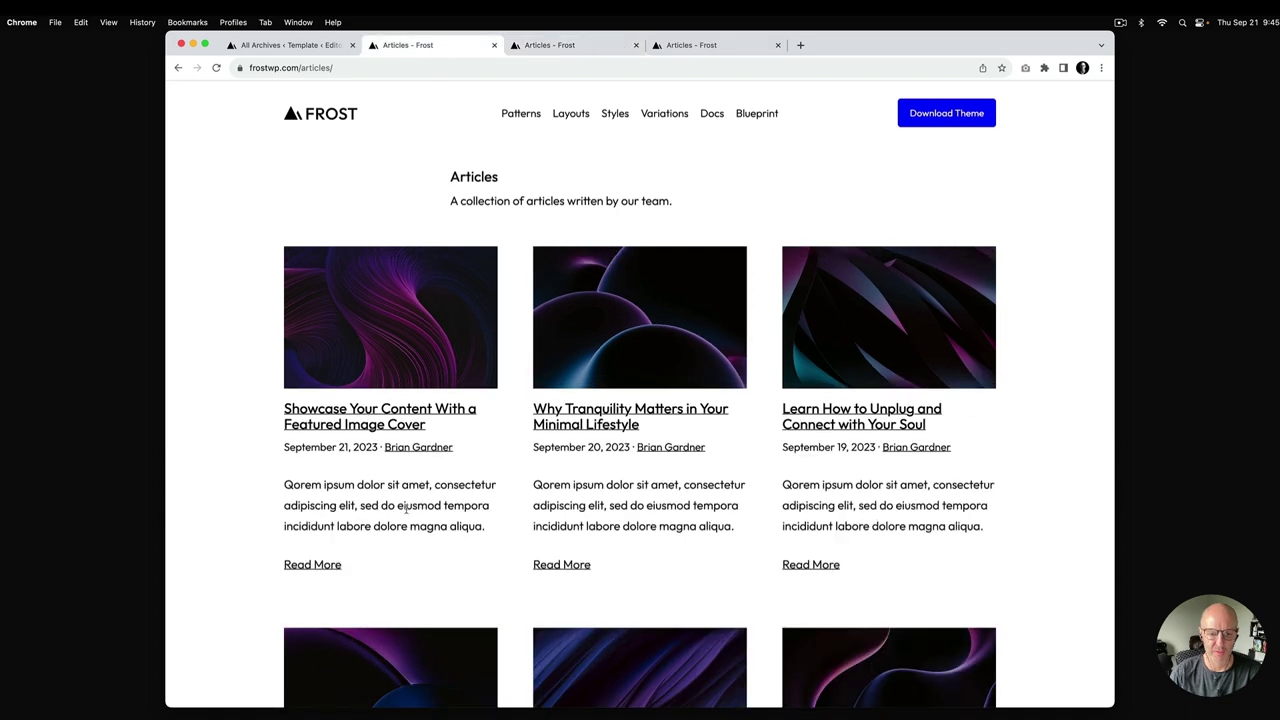
Step: Set only the top margin of the Excerpt block to 0 in the All Archives template
{"action": "left_click", "coordinate": [308, 44]}
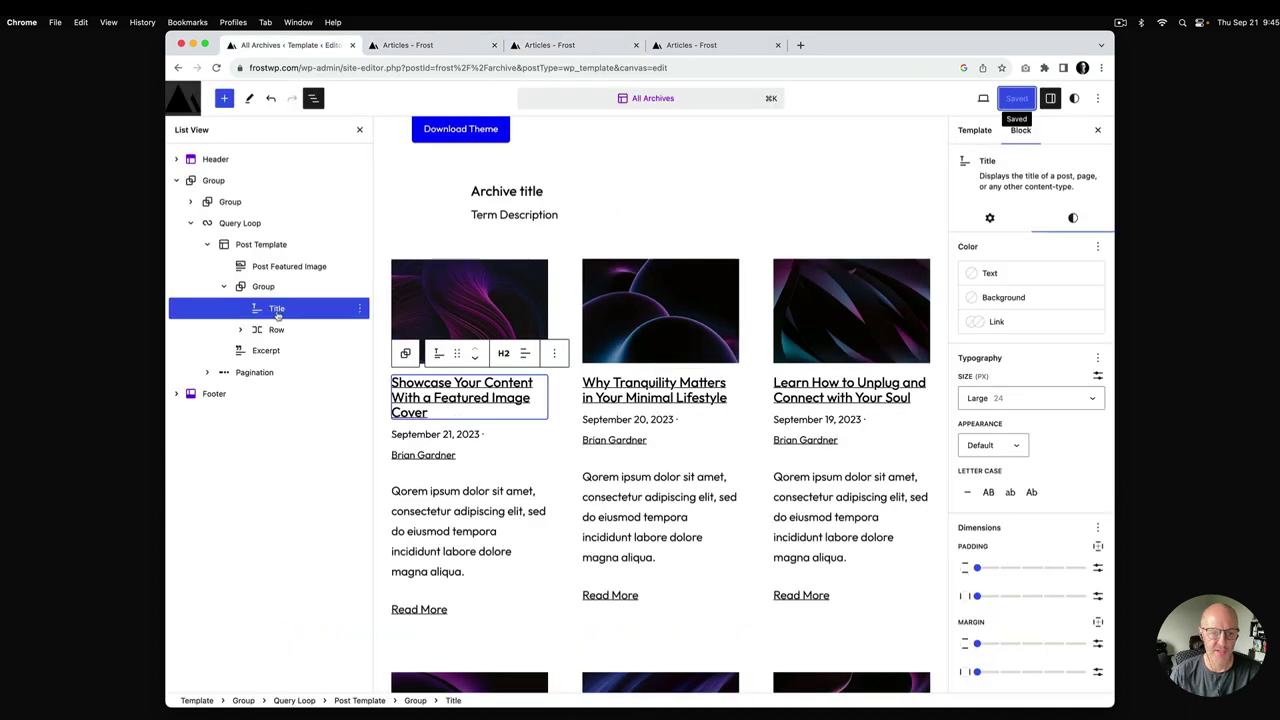
{"action": "left_click", "coordinate": [436, 516]}
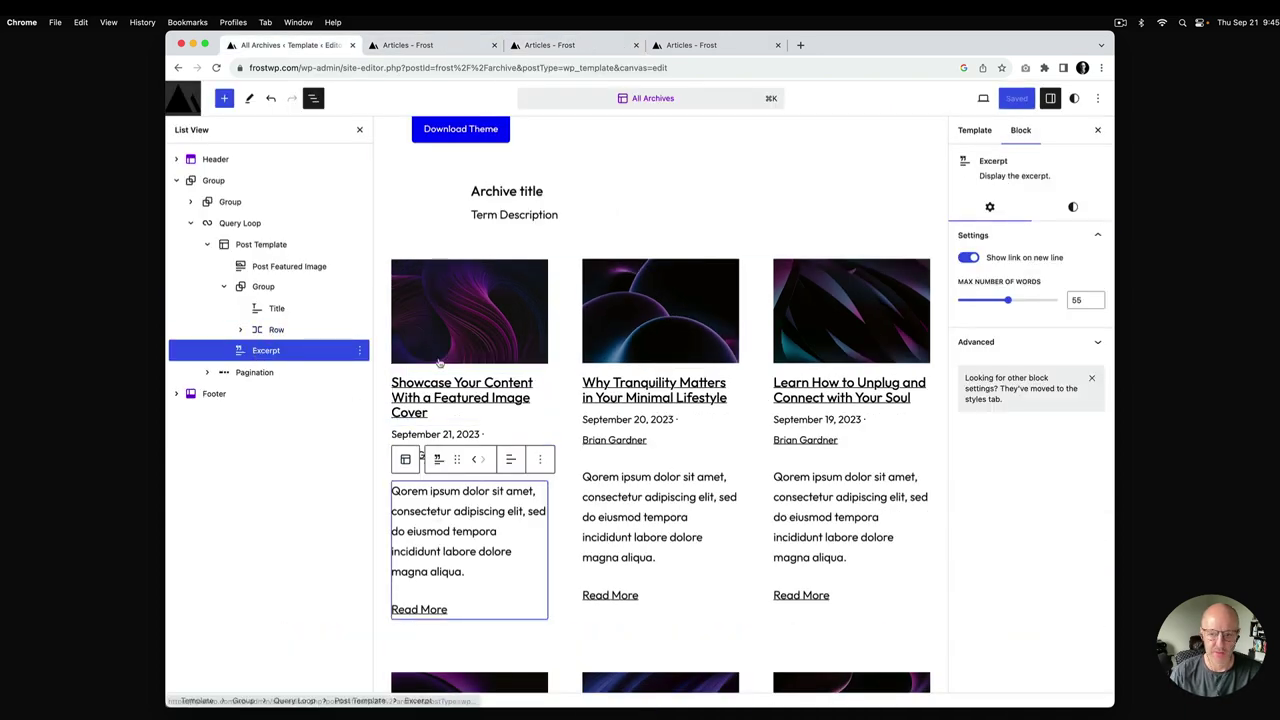
{"action": "left_click", "coordinate": [1073, 207]}
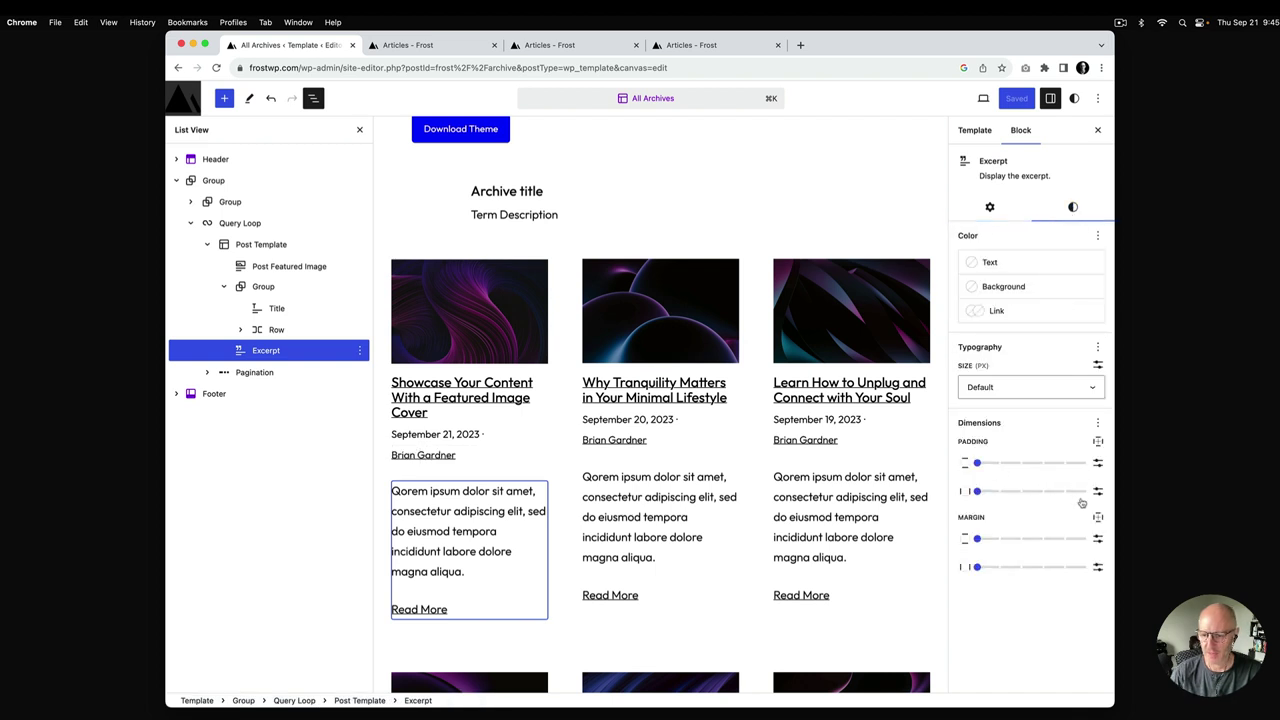
{"action": "left_click", "coordinate": [1098, 517]}
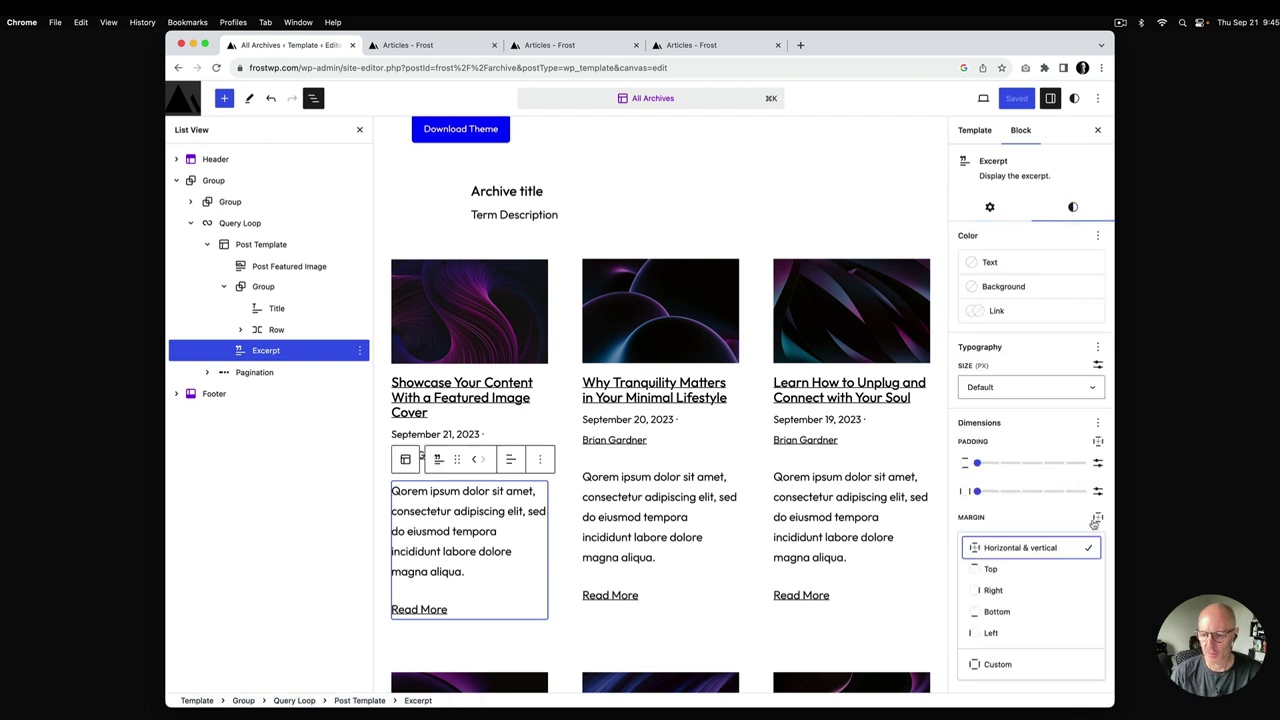
{"action": "left_click", "coordinate": [992, 569]}
{"action": "left_click", "coordinate": [959, 540]}
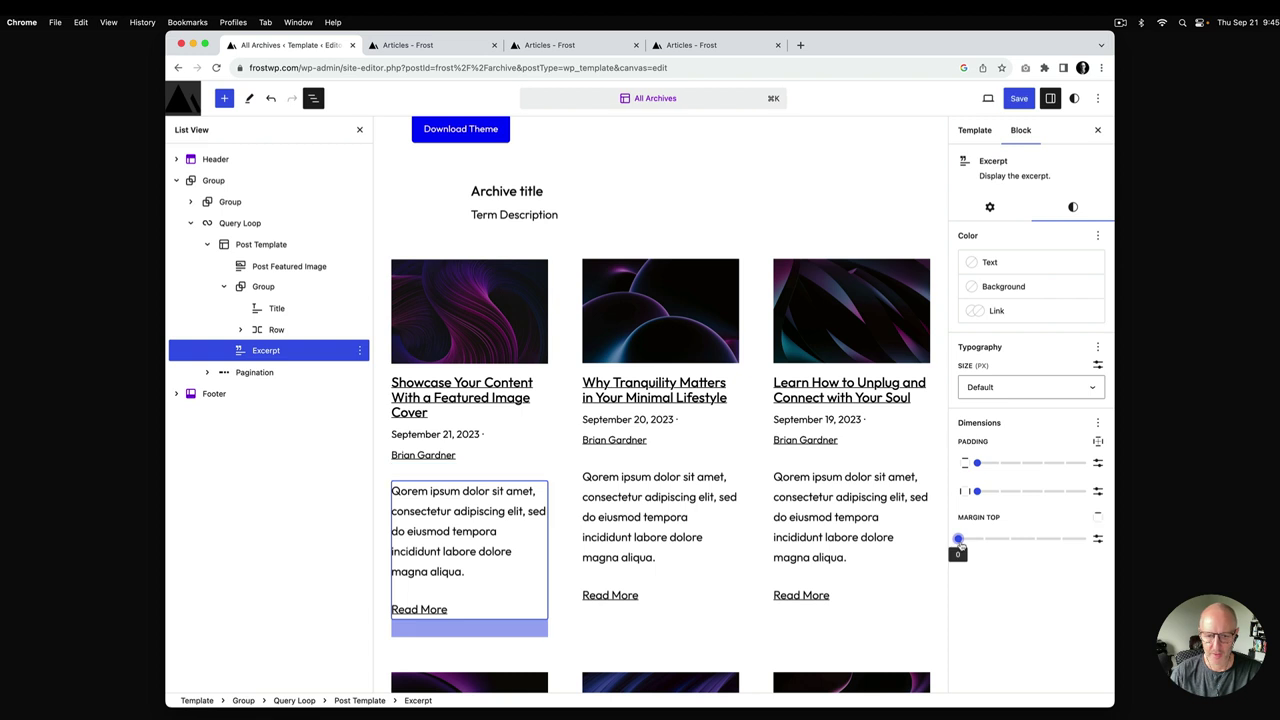
{"action": "mouse_move", "coordinate": [958, 540]}
{"action": "left_mouse_down"}
{"action": "mouse_move", "coordinate": [1057, 540]}
{"action": "mouse_move", "coordinate": [962, 545]}
{"action": "left_mouse_up"}
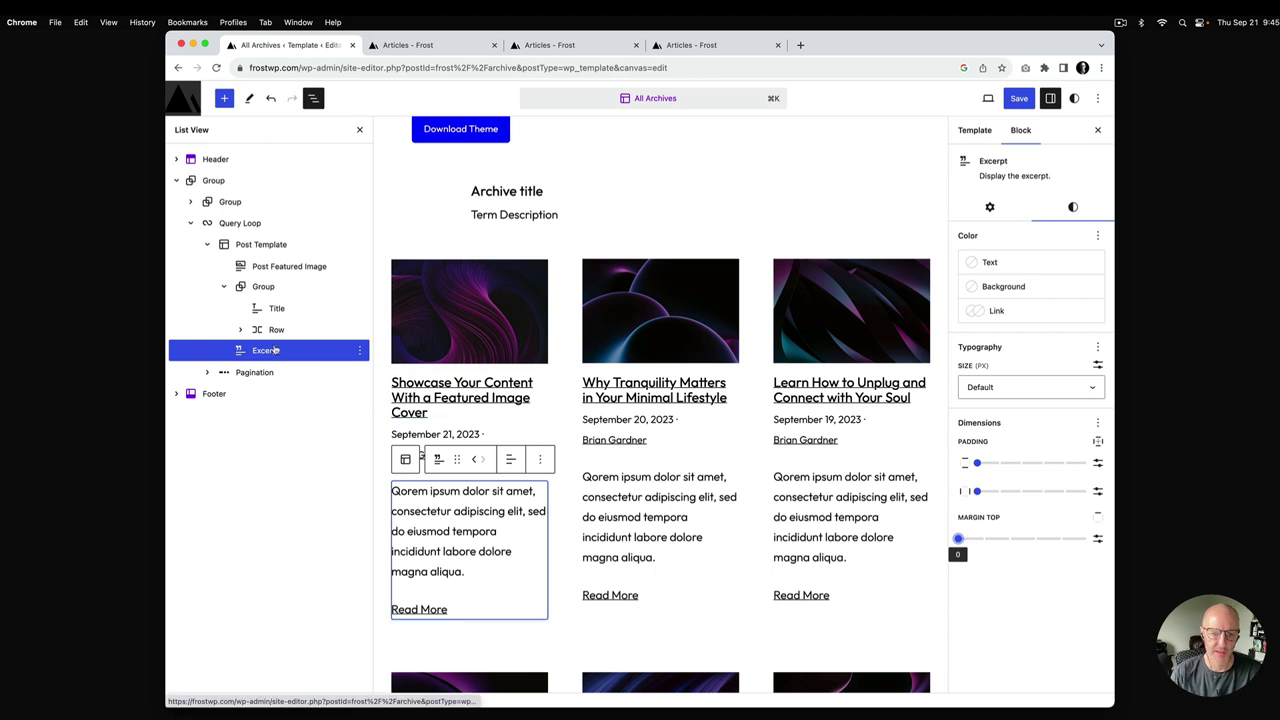
{"action": "left_click", "coordinate": [1019, 98]}
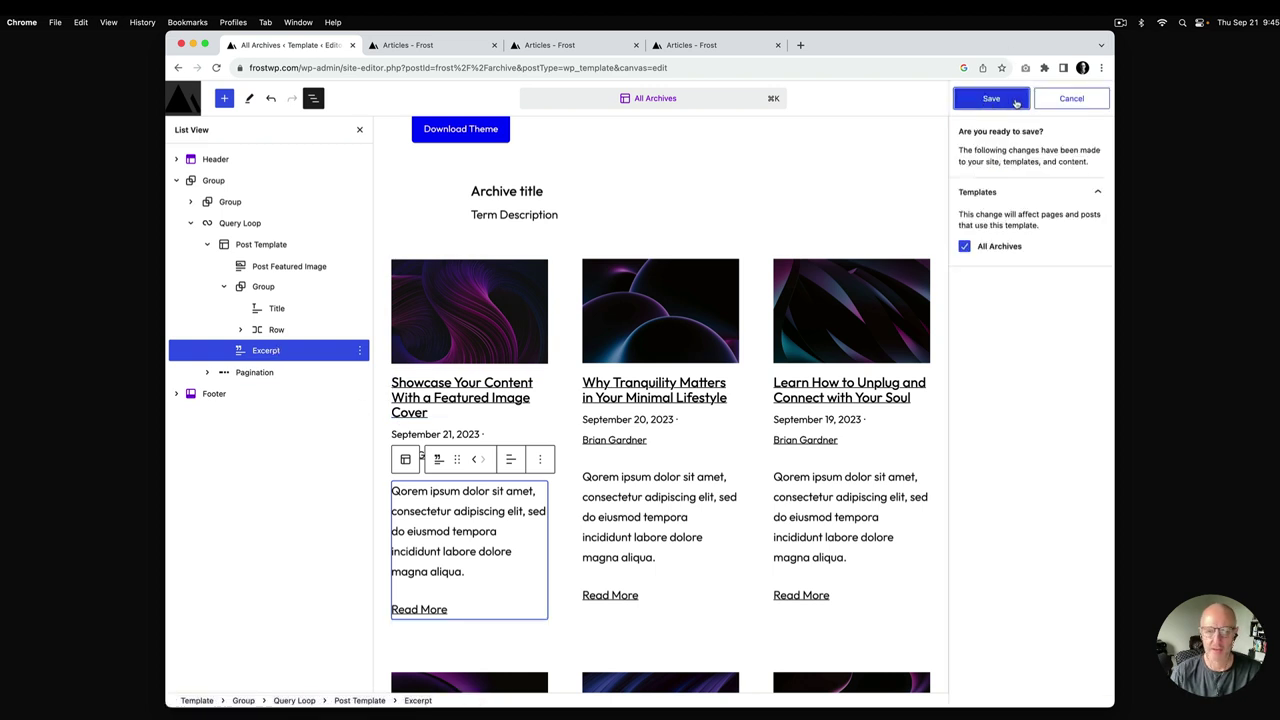
Step: Set the block spacing of the group holding the post title and date row to 20 px, save the template, and check the live Articles page
{"action": "left_click", "coordinate": [263, 287]}
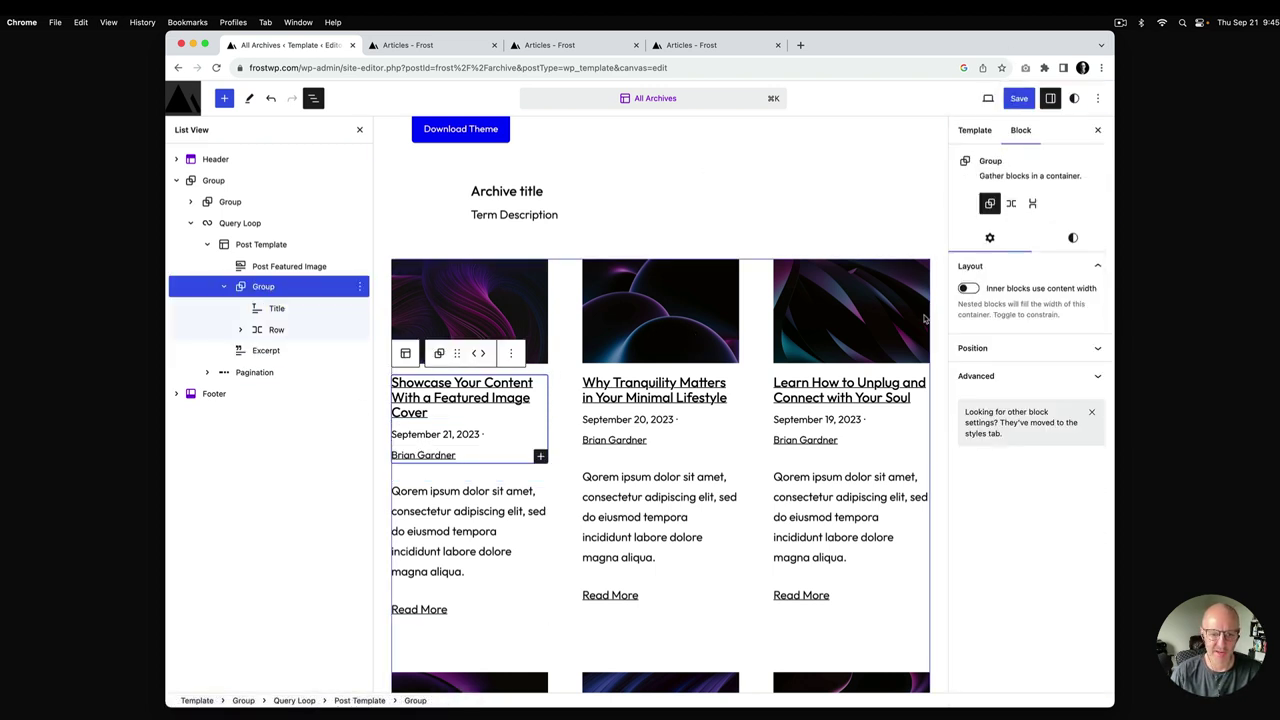
{"action": "left_click", "coordinate": [1073, 237]}
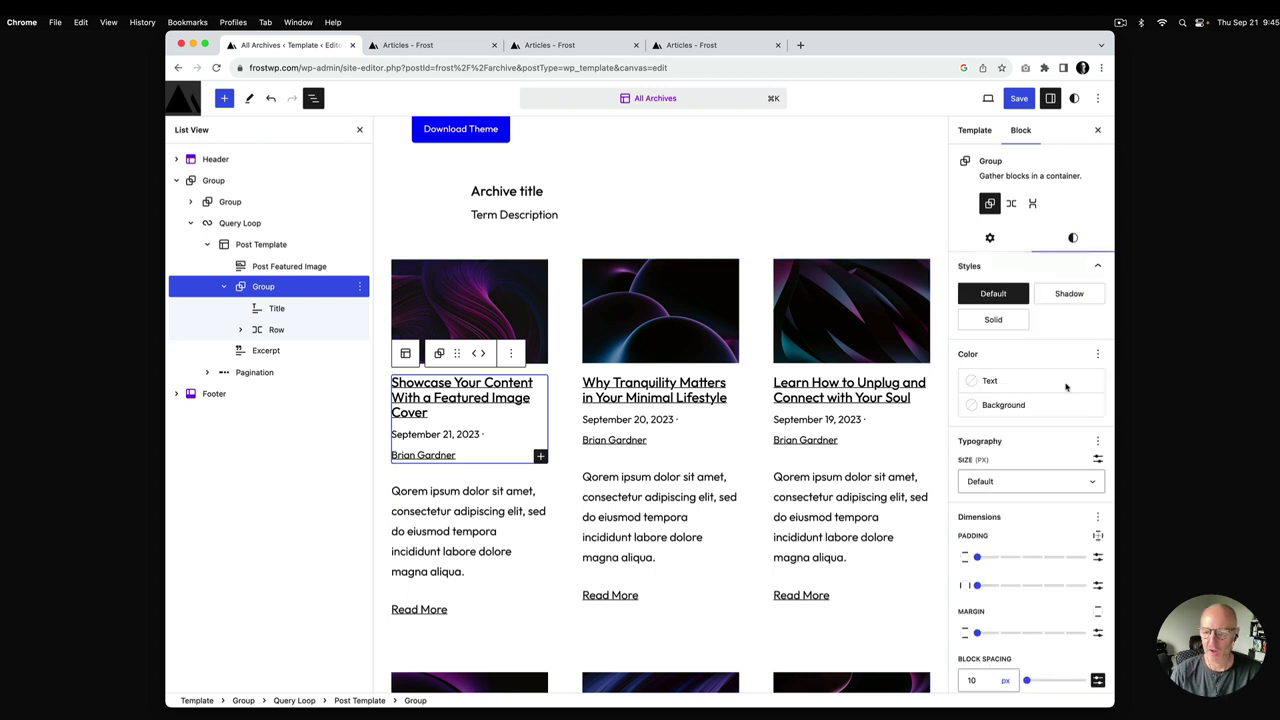
{"action": "scroll", "coordinate": [1040, 547], "scroll_direction": "down", "scroll_amount": 2}
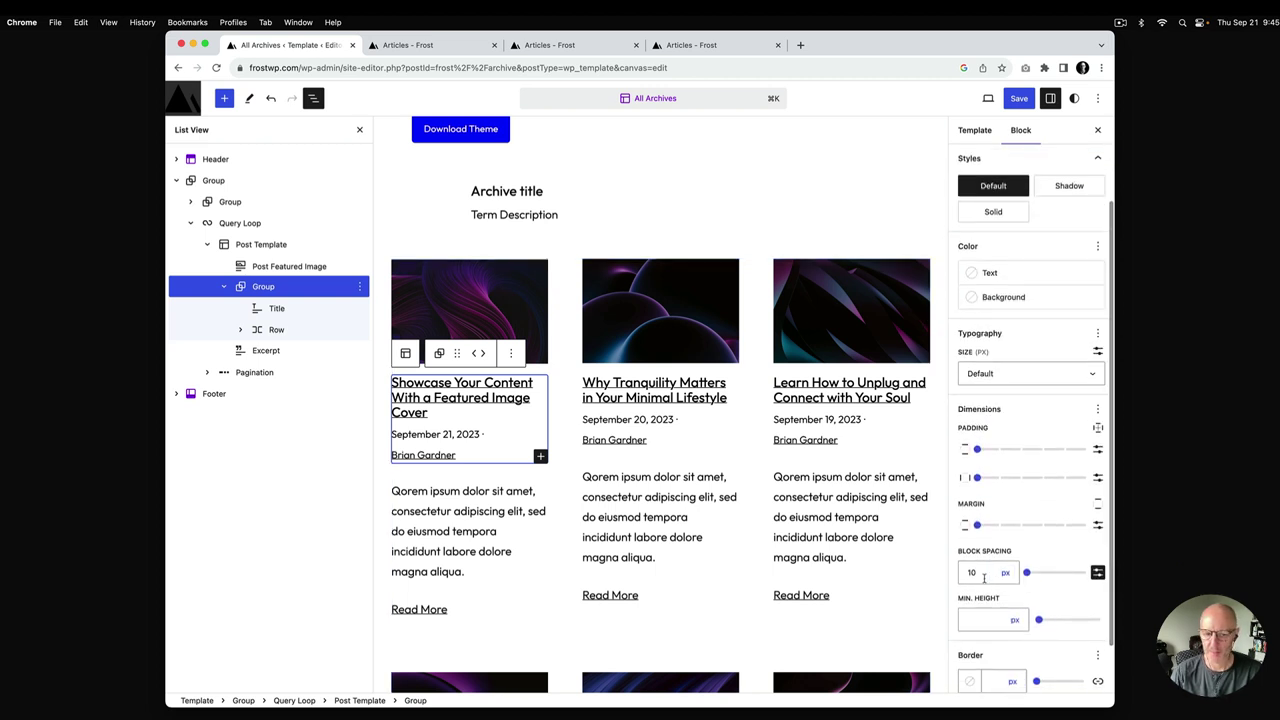
{"action": "left_click", "coordinate": [450, 46]}
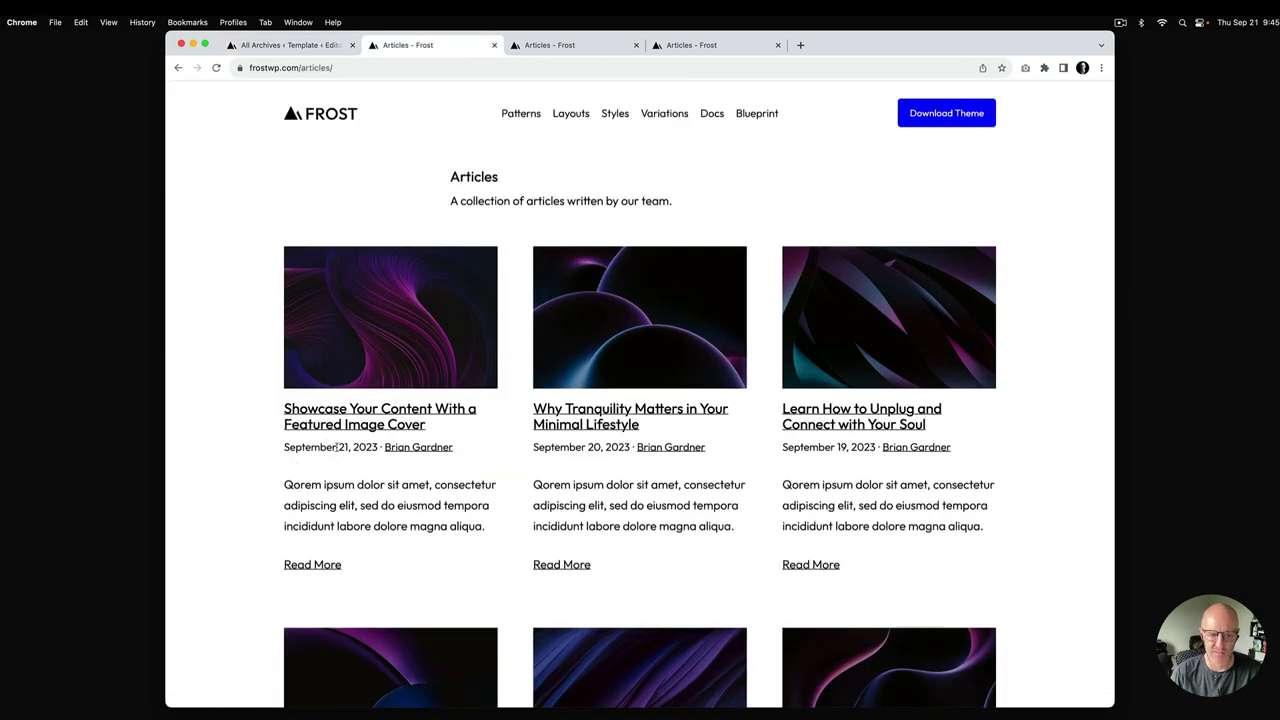
{"action": "left_click", "coordinate": [290, 45]}
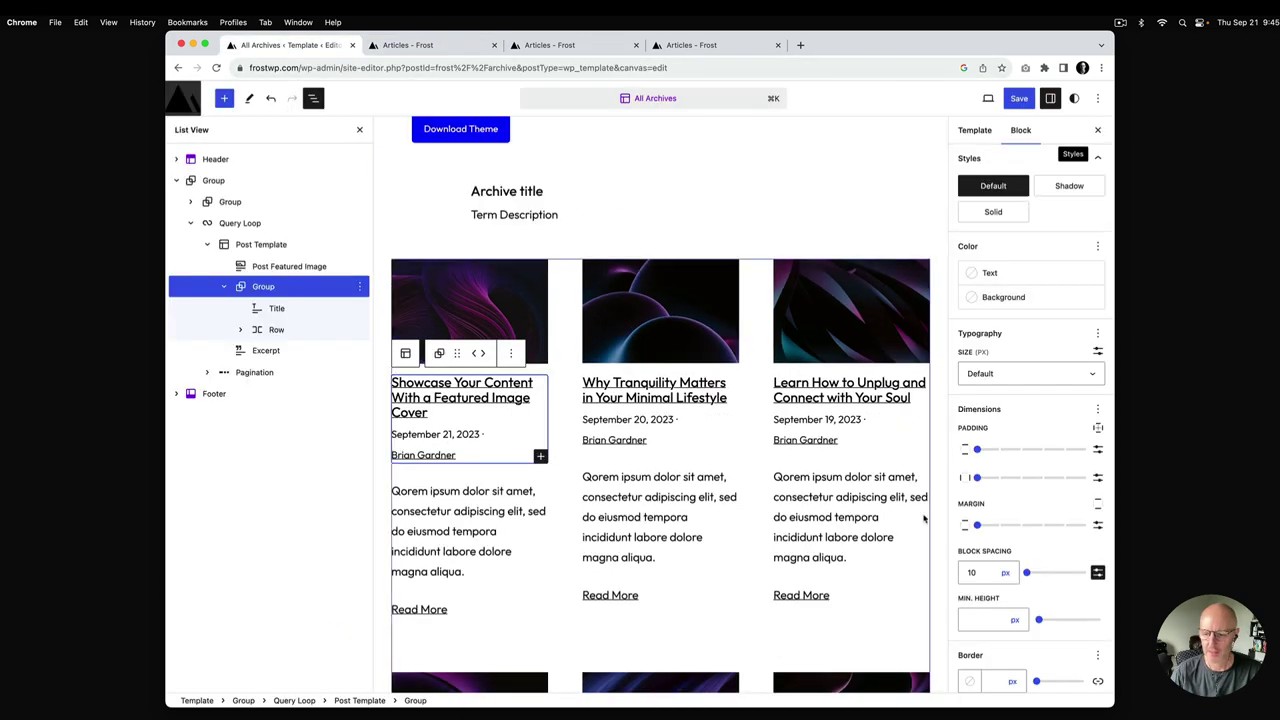
{"action": "left_click", "coordinate": [970, 572]}
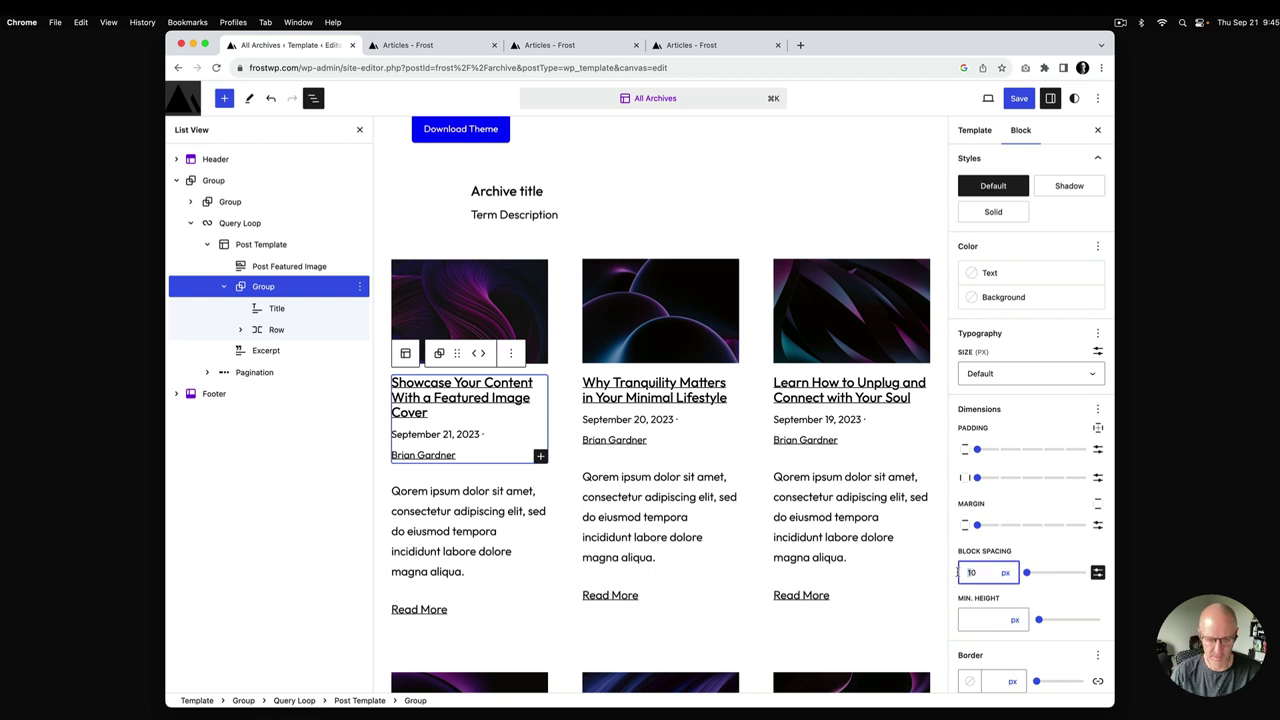
{"action": "type", "text": "20"}
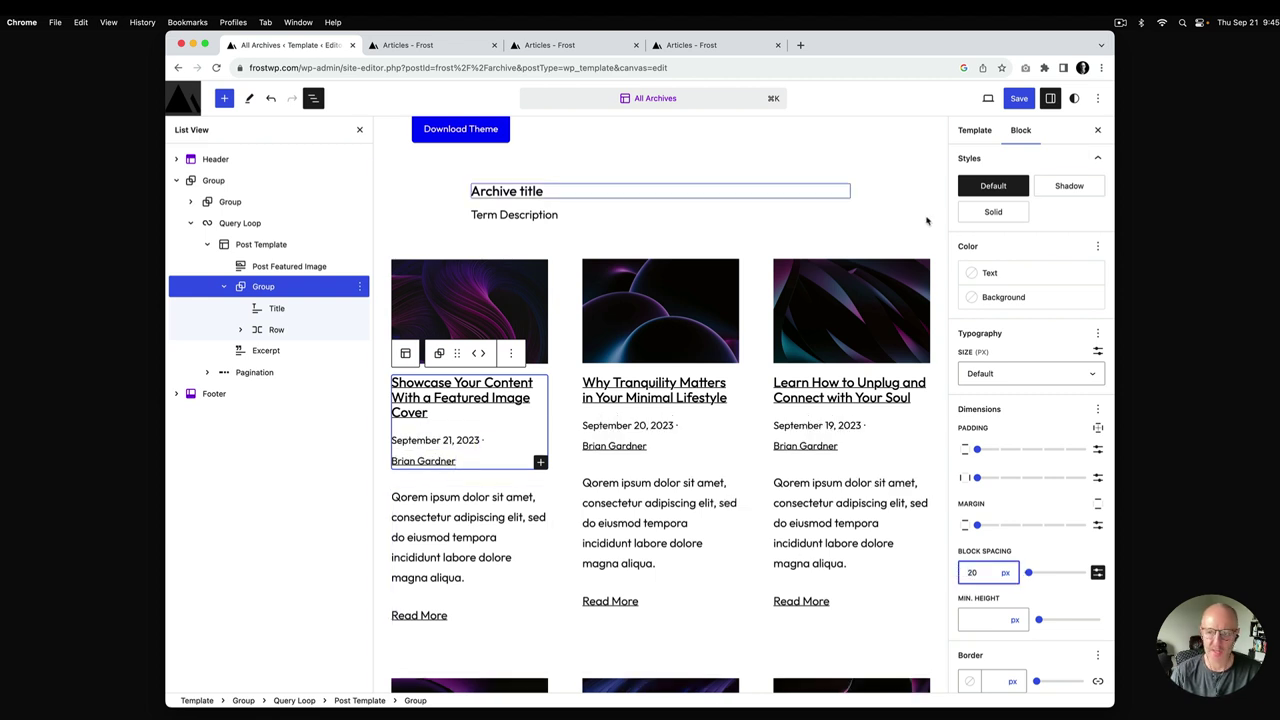
{"action": "left_click", "coordinate": [1019, 99]}
{"action": "left_click", "coordinate": [1010, 101]}
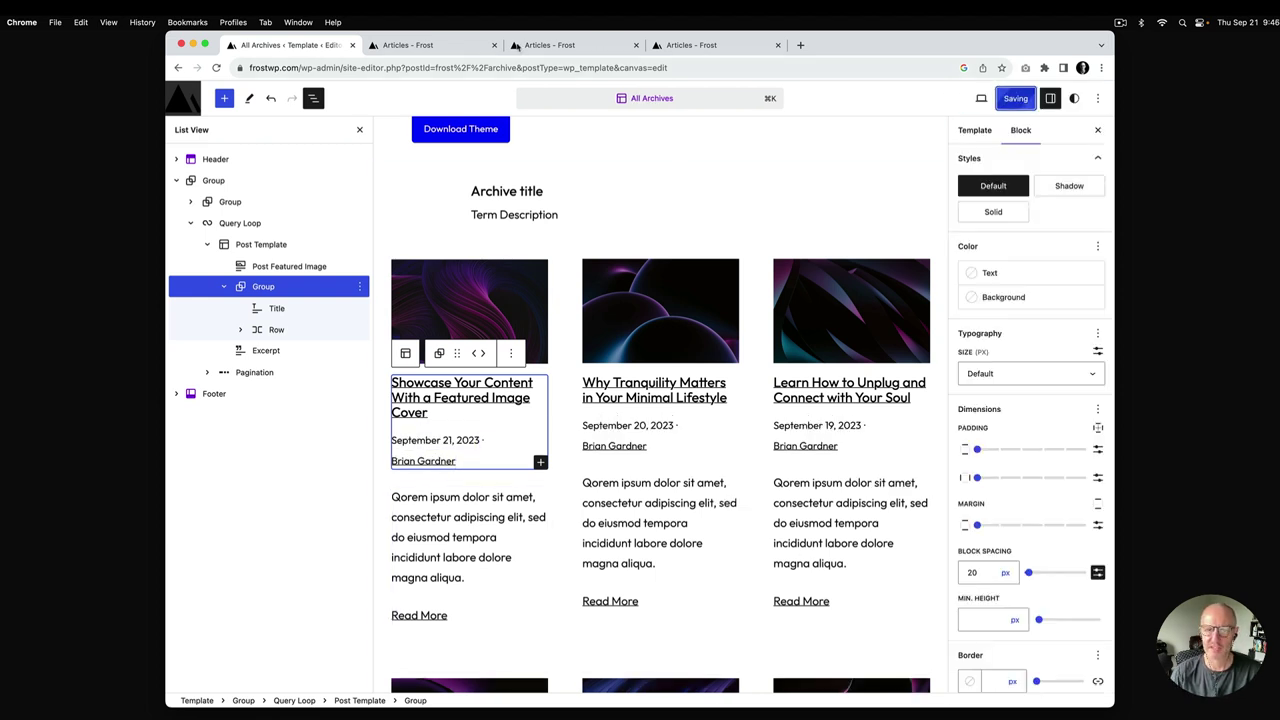
{"action": "left_click", "coordinate": [439, 49]}
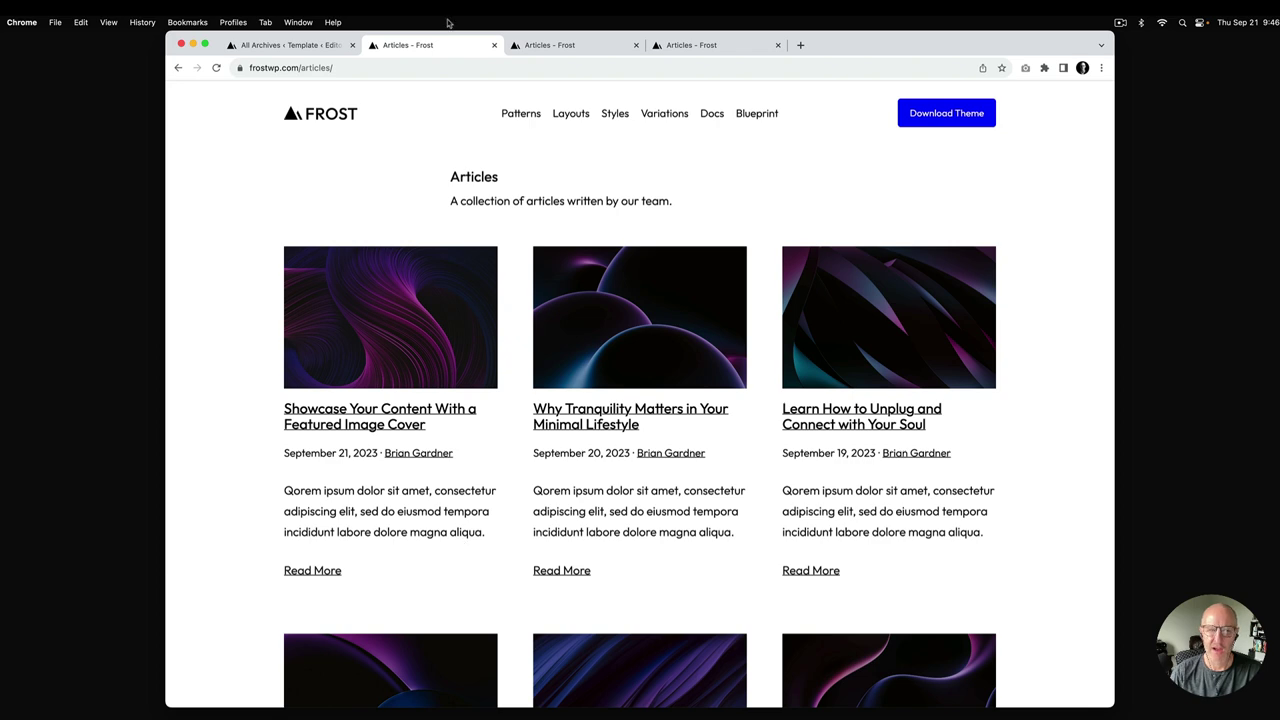
Step: Change the Excerpt block's link text to "Continue Post" and save the All Archives template
{"action": "left_click", "coordinate": [292, 47]}
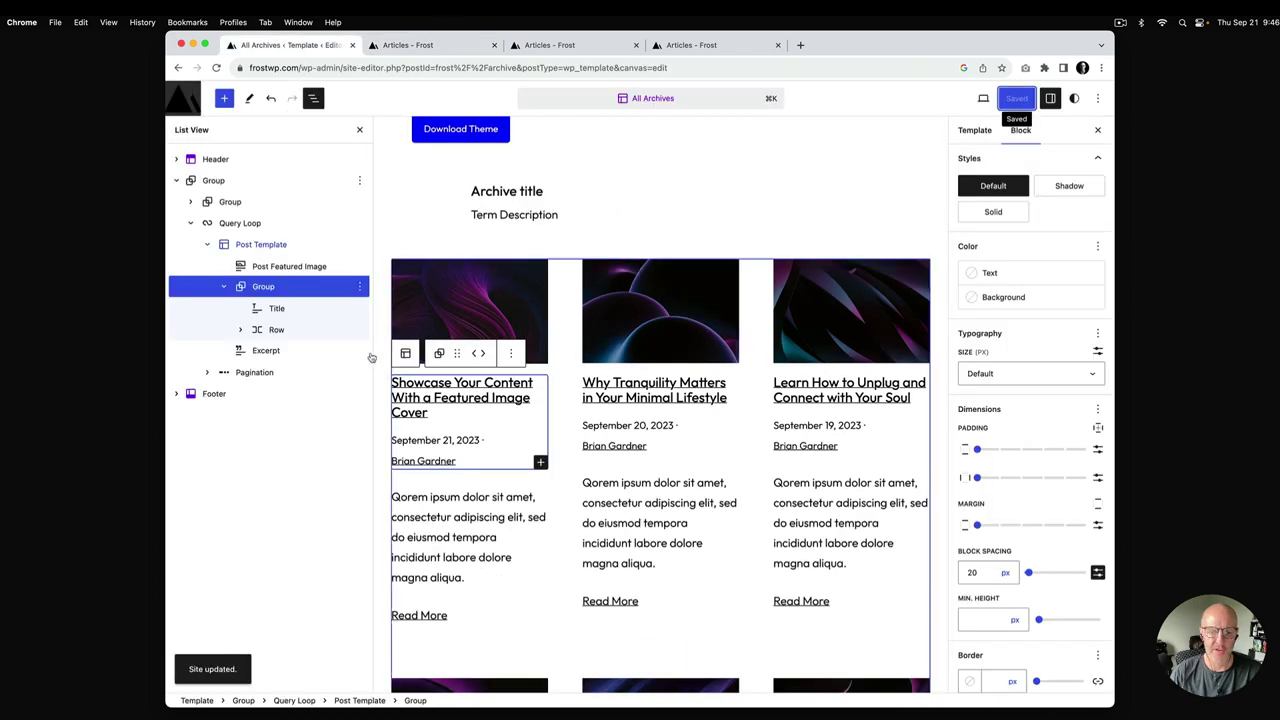
{"action": "left_click", "coordinate": [458, 619]}
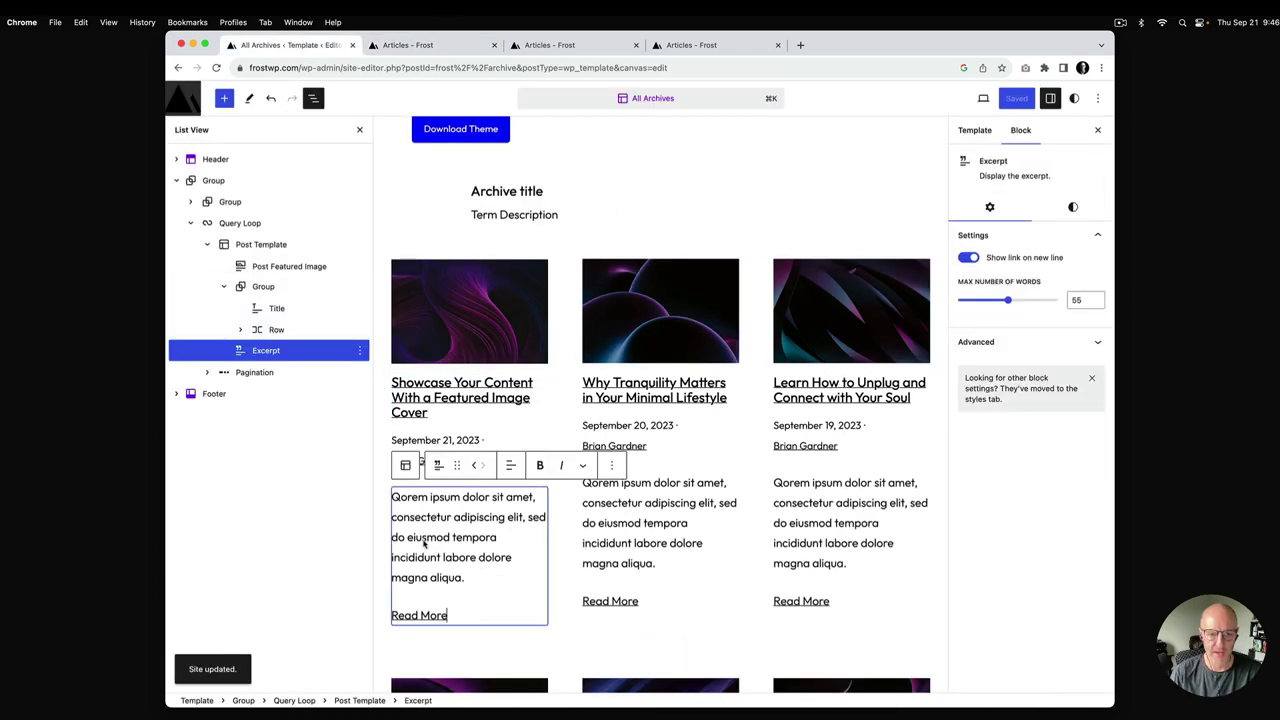
{"action": "triple_click", "coordinate": [437, 619]}
{"action": "type", "text": "Co"}
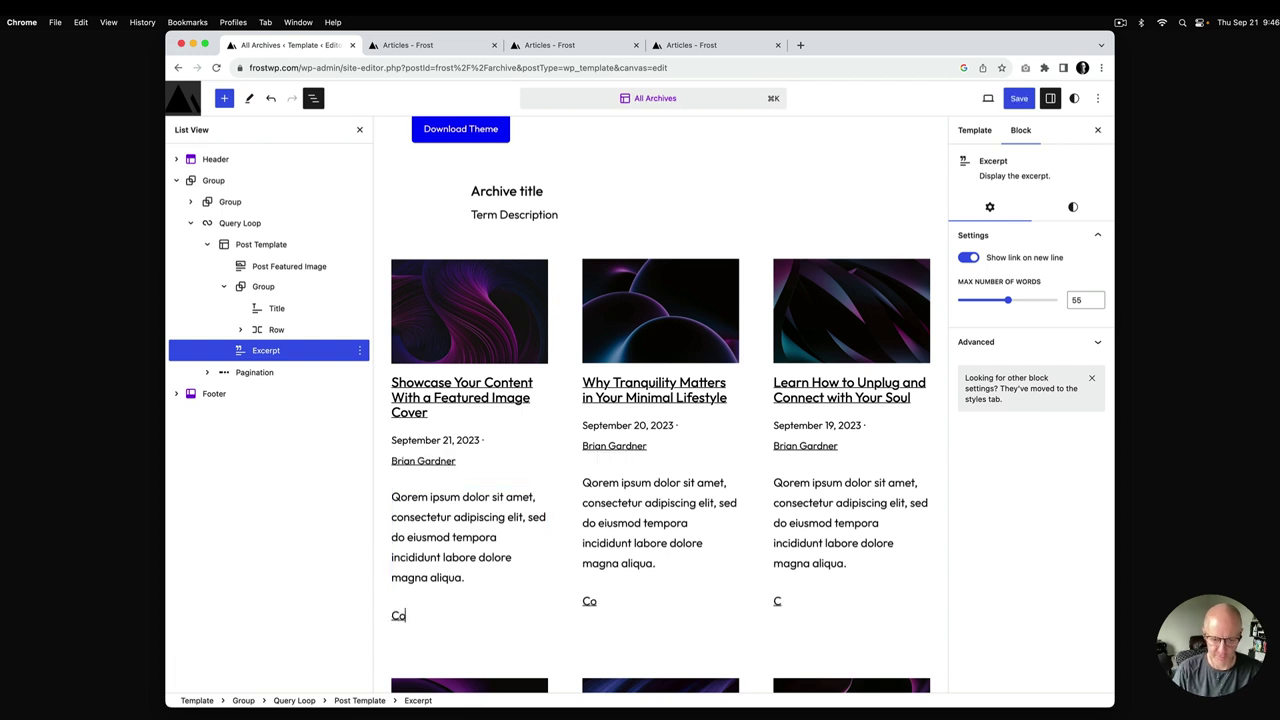
{"action": "type", "text": "ntinue Post"}
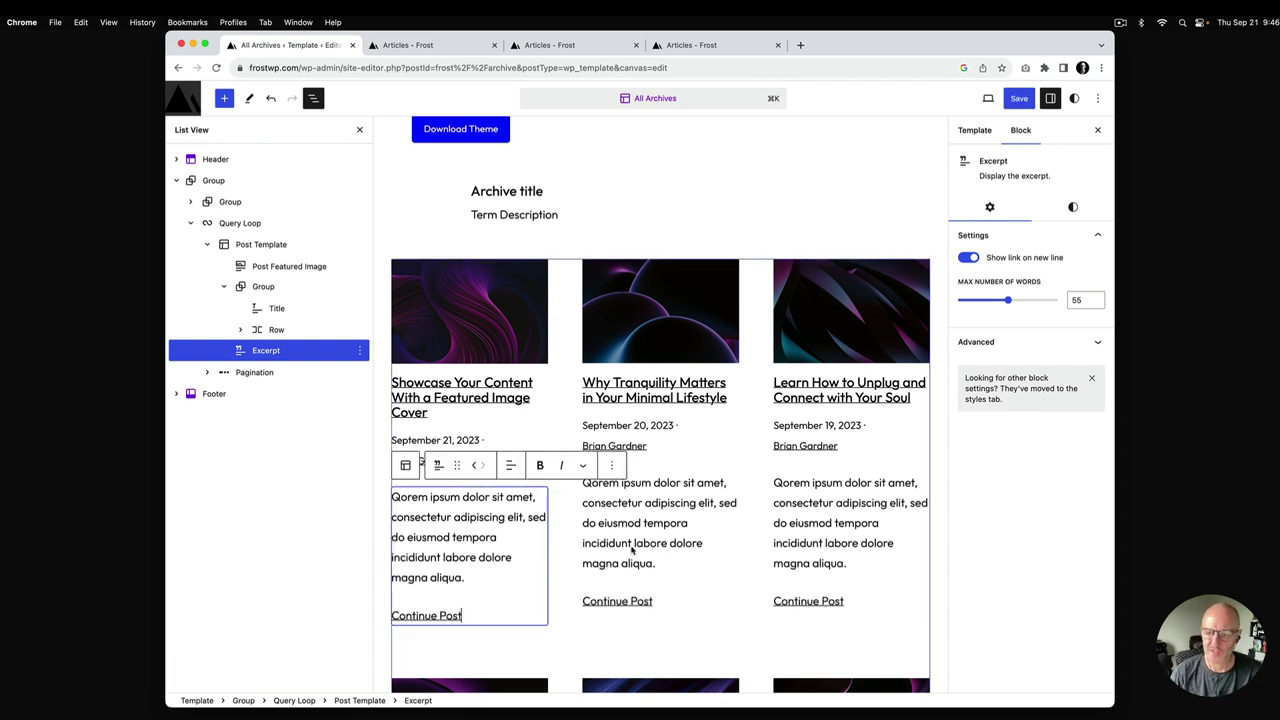
{"action": "left_click", "coordinate": [1018, 98]}
{"action": "left_click", "coordinate": [986, 97]}
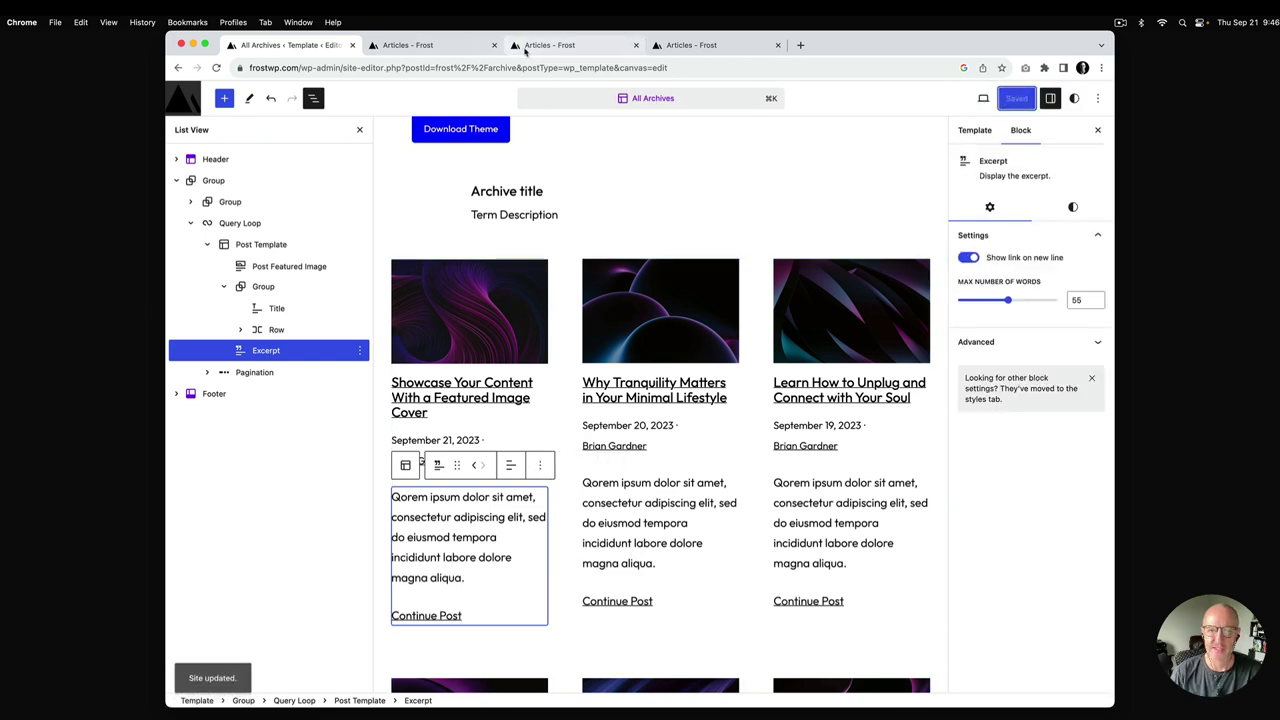
Step: Compare the excerpt link text and column spacing on the pattern-based Articles page with the first open Articles page
{"action": "left_click", "coordinate": [552, 45]}
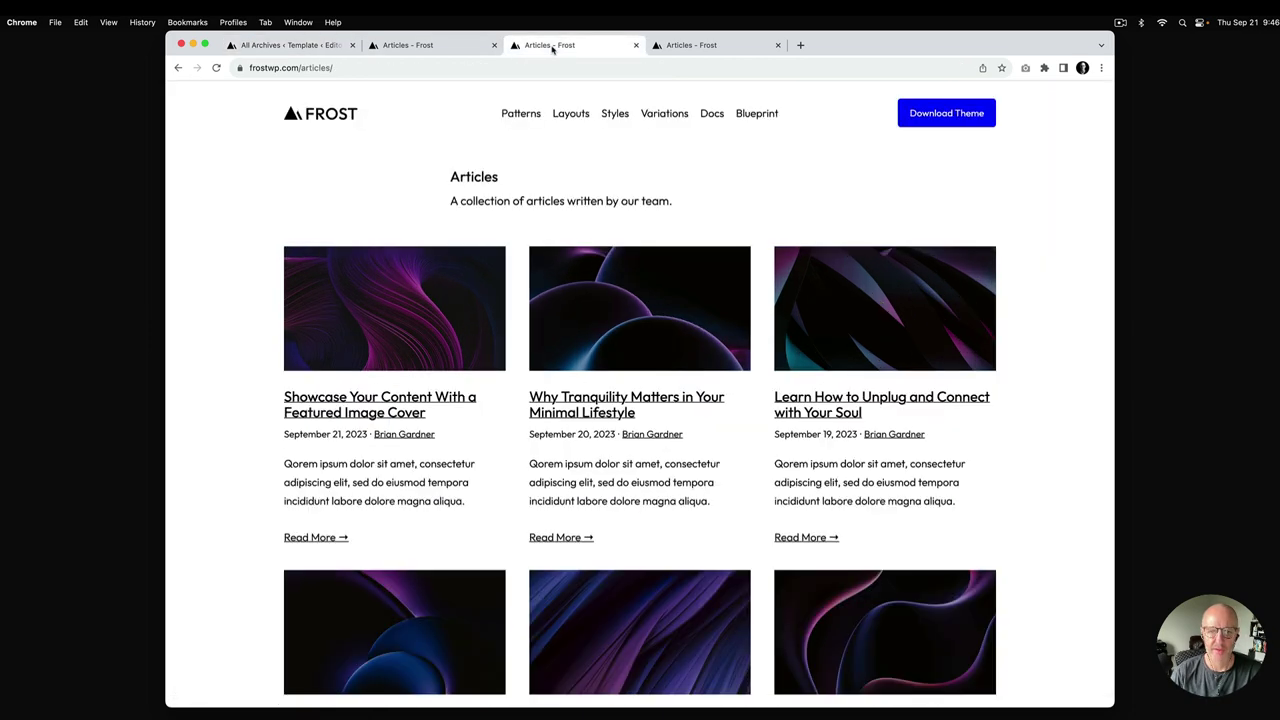
{"action": "left_click", "coordinate": [470, 46]}
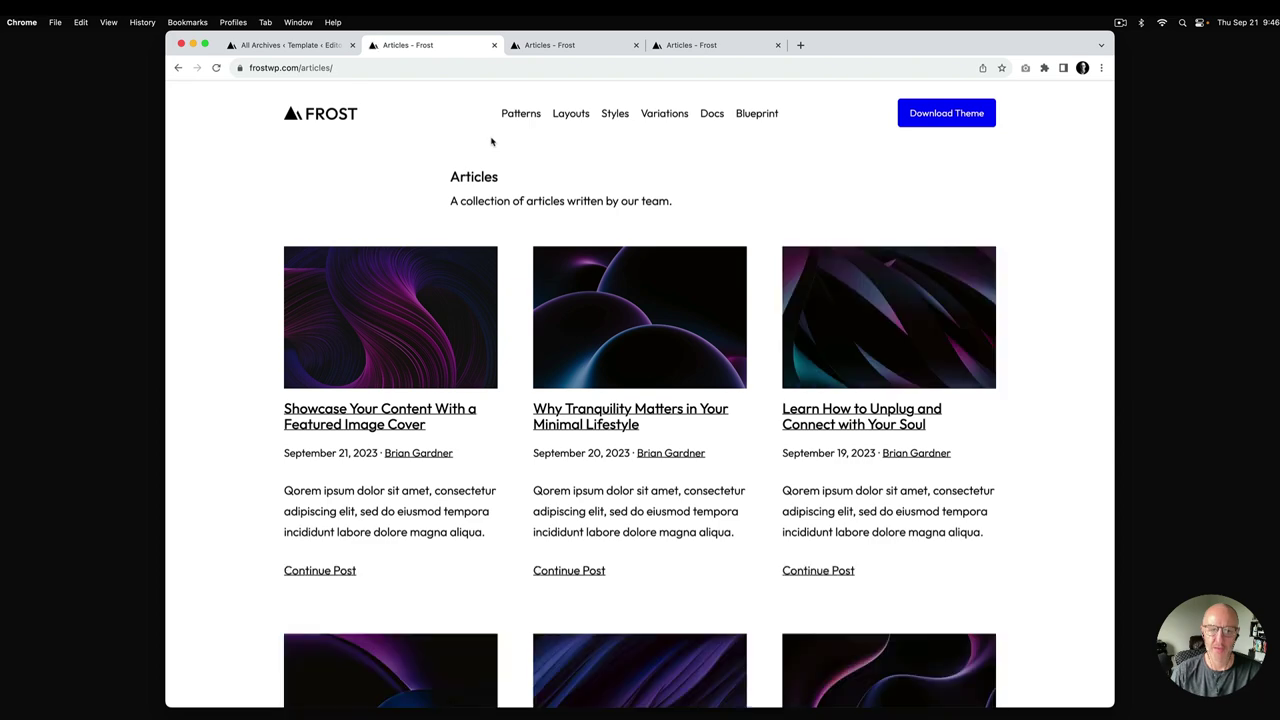
{"action": "left_click", "coordinate": [566, 50]}
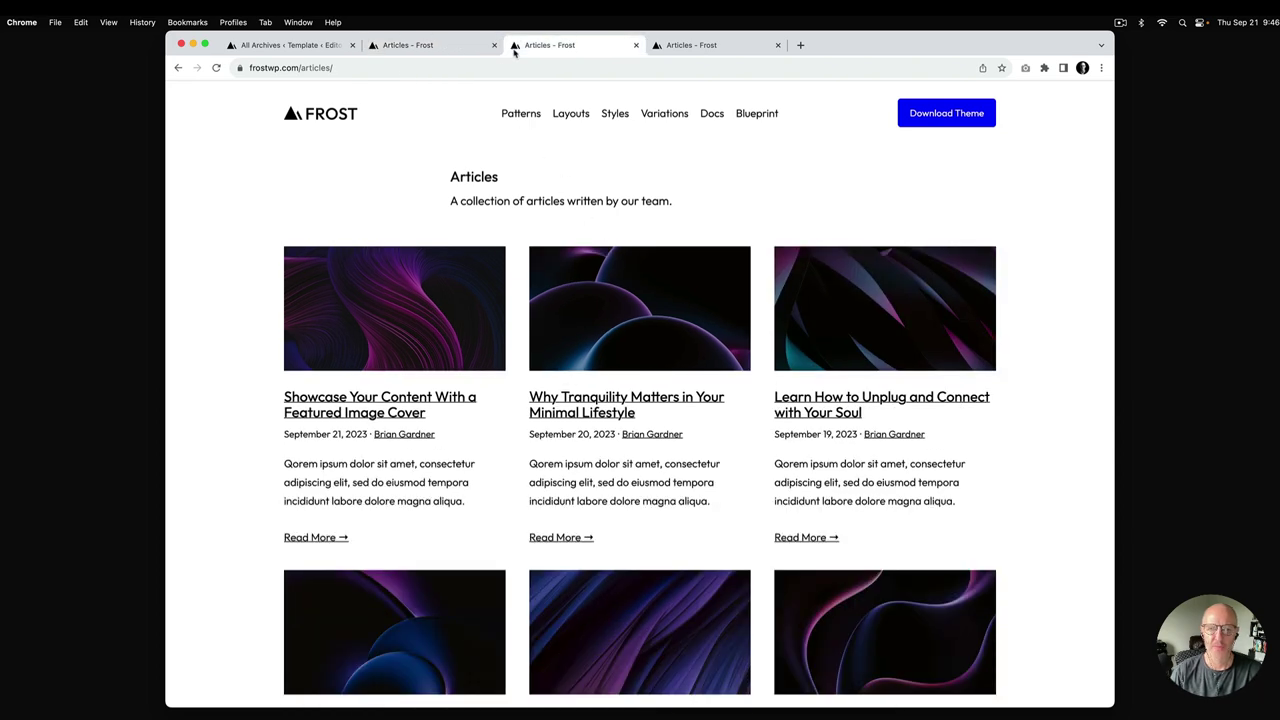
{"action": "left_click", "coordinate": [460, 50]}
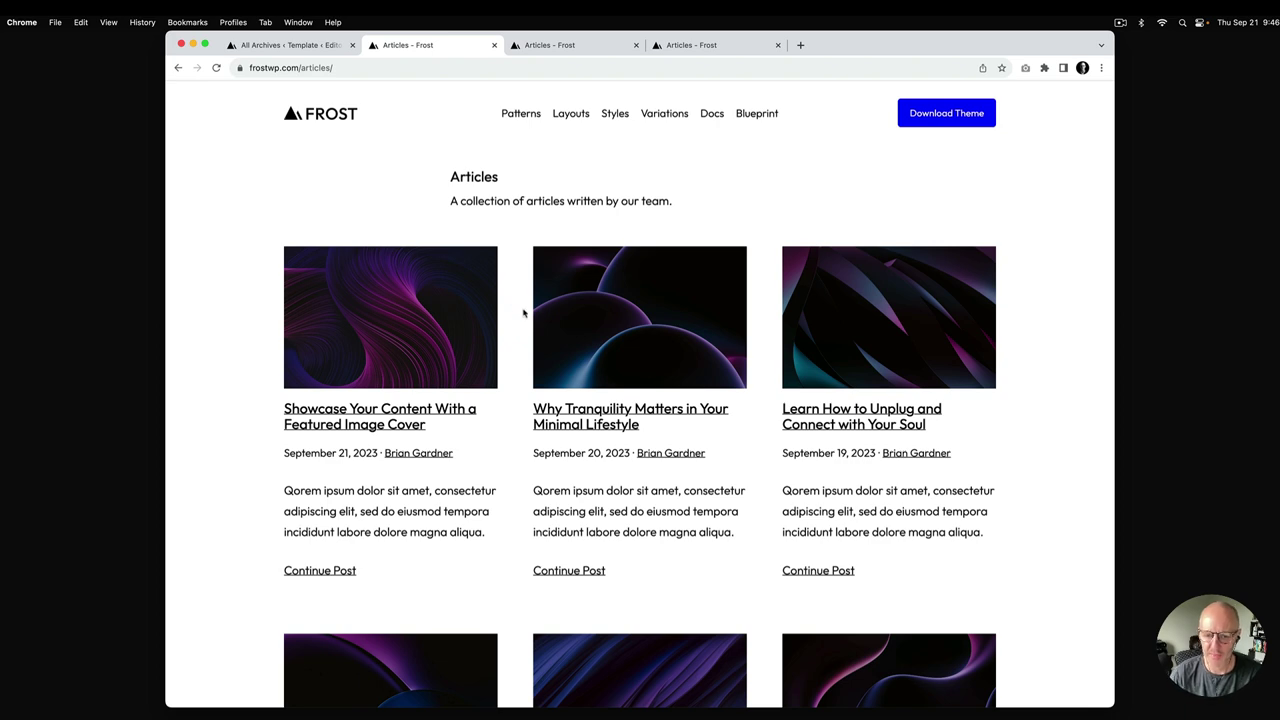
{"action": "scroll", "coordinate": [523, 313], "scroll_direction": "down", "scroll_amount": 3}
{"action": "scroll", "coordinate": [523, 313], "scroll_direction": "up", "scroll_amount": 3}
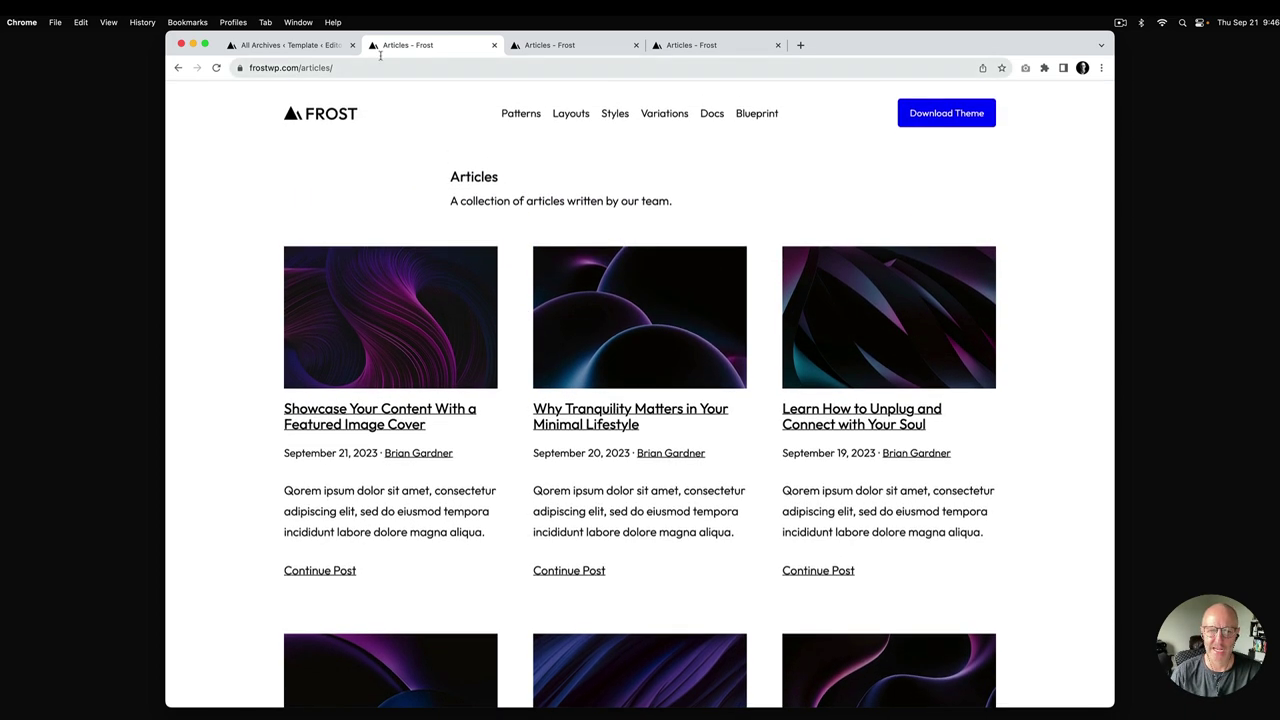
Step: Set the Post Template block's block spacing to 30 px and save the All Archives template
{"action": "left_click", "coordinate": [300, 45]}
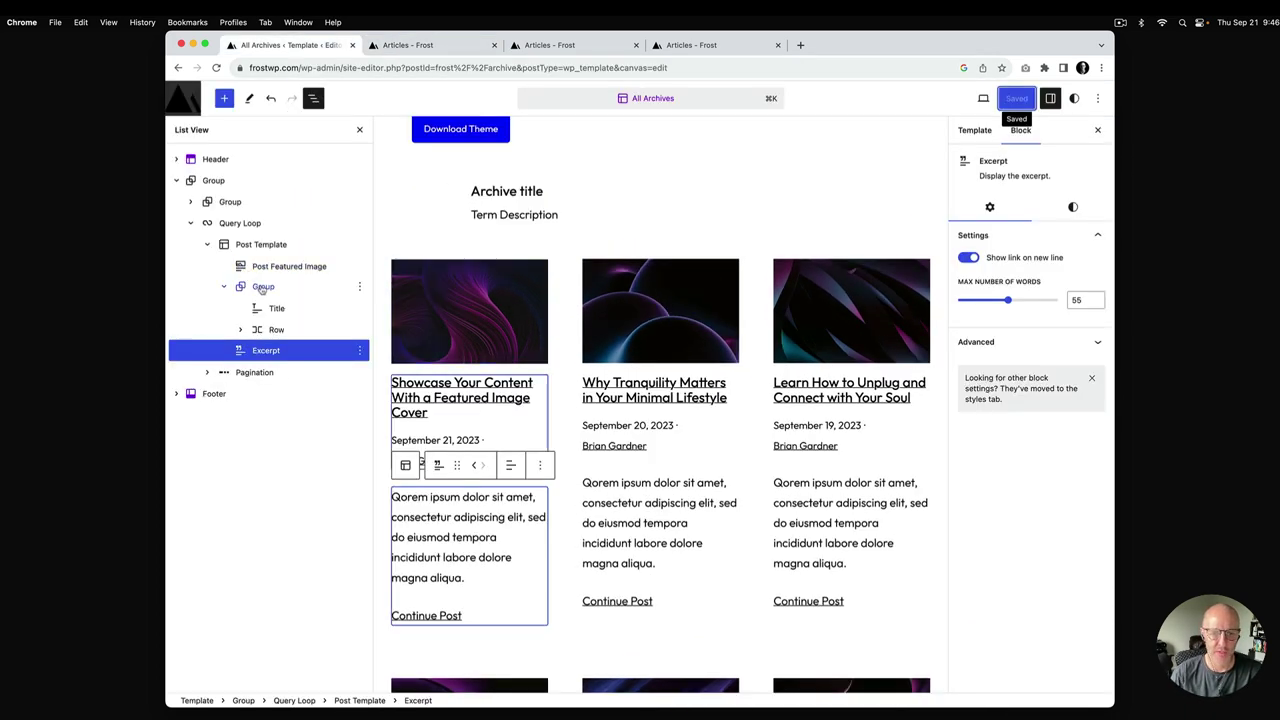
{"action": "left_click", "coordinate": [262, 246]}
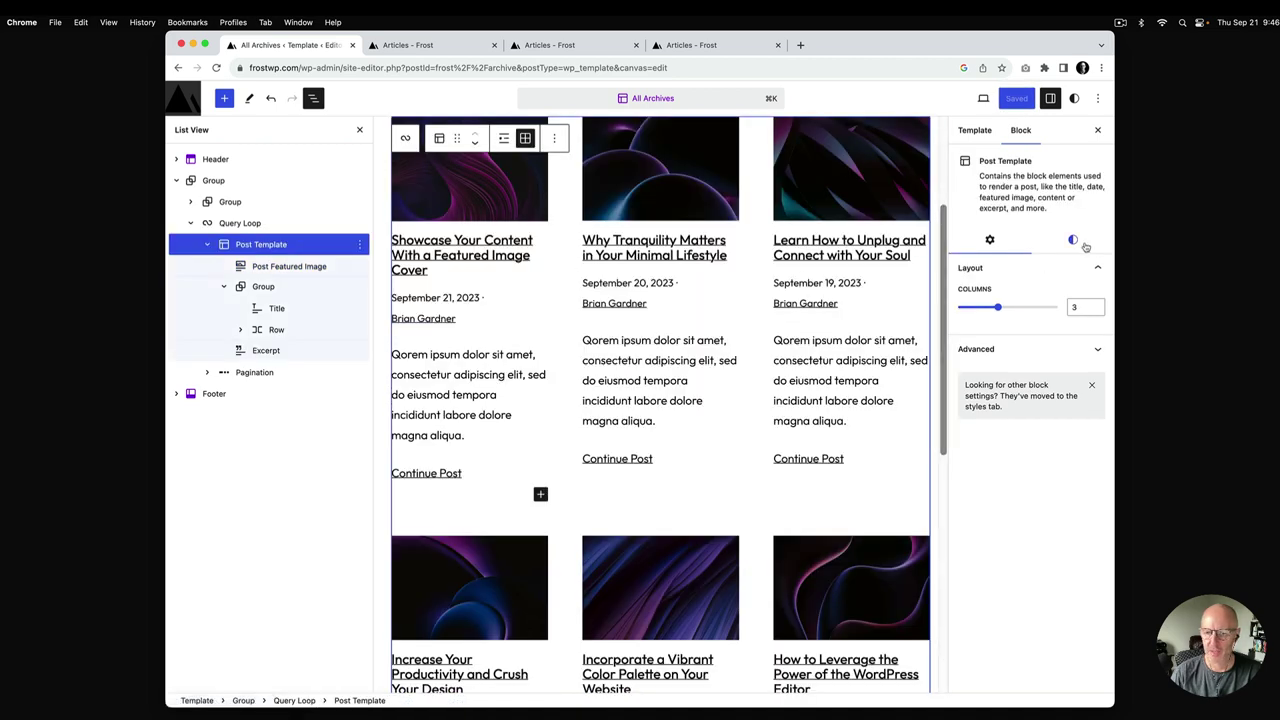
{"action": "left_click", "coordinate": [1074, 242]}
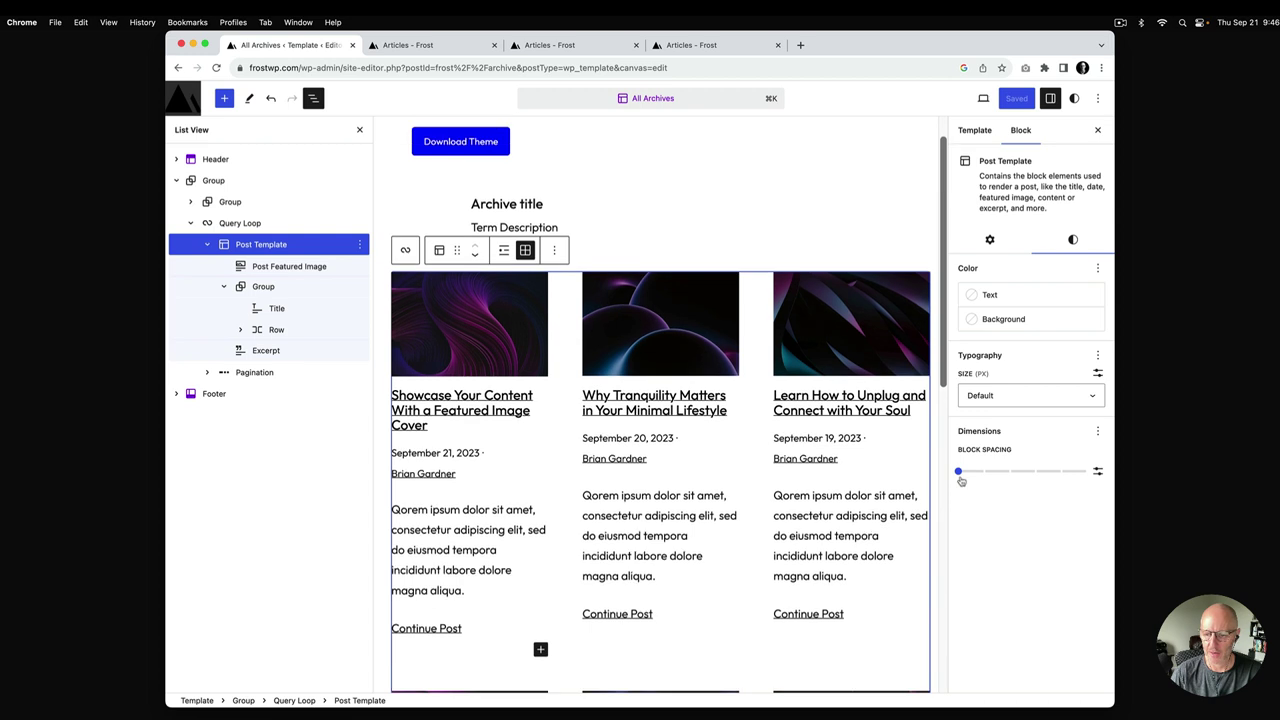
{"action": "left_click", "coordinate": [958, 472]}
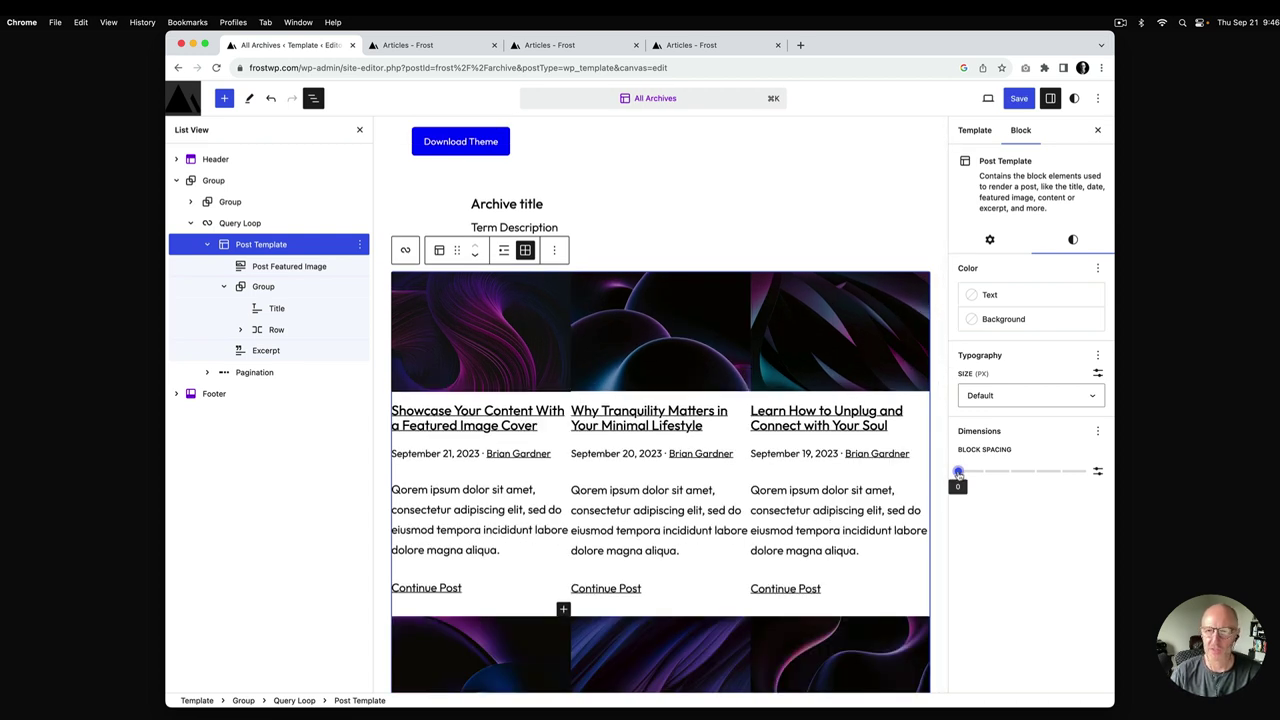
{"action": "left_click_drag", "start_coordinate": [969, 477], "coordinate": [1000, 478]}
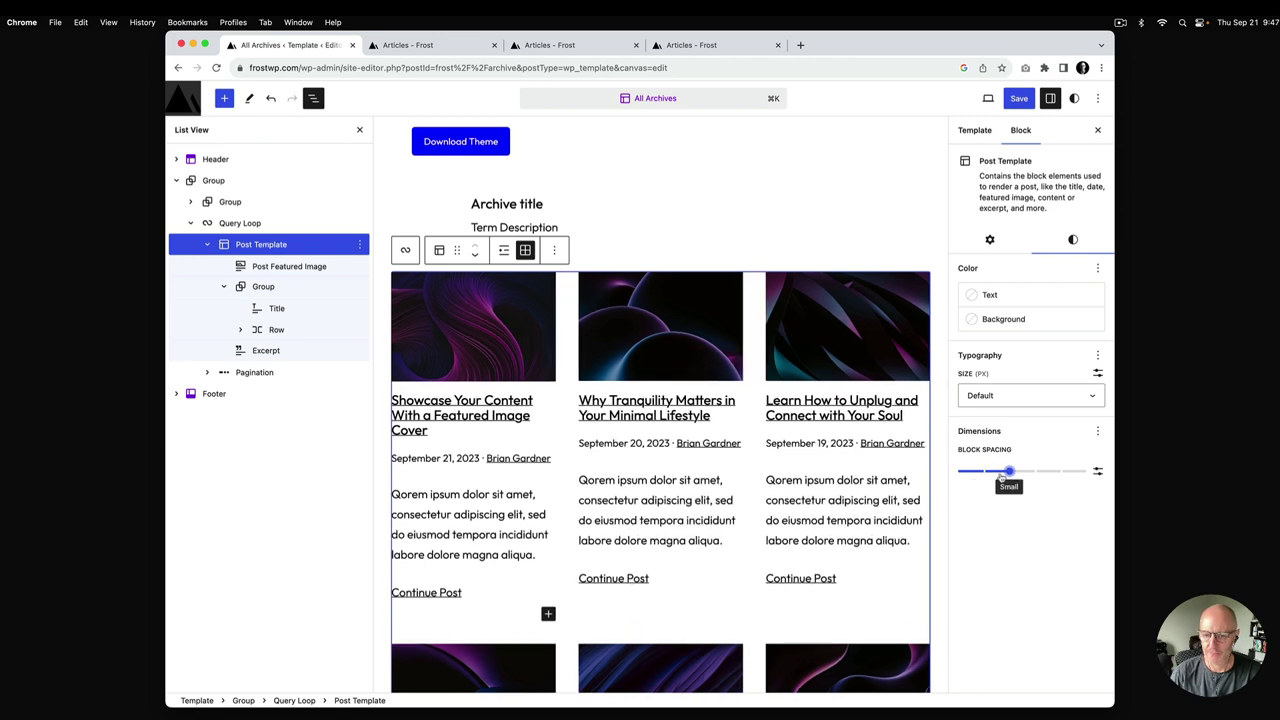
{"action": "left_click", "coordinate": [1097, 471]}
{"action": "type", "text": "30"}
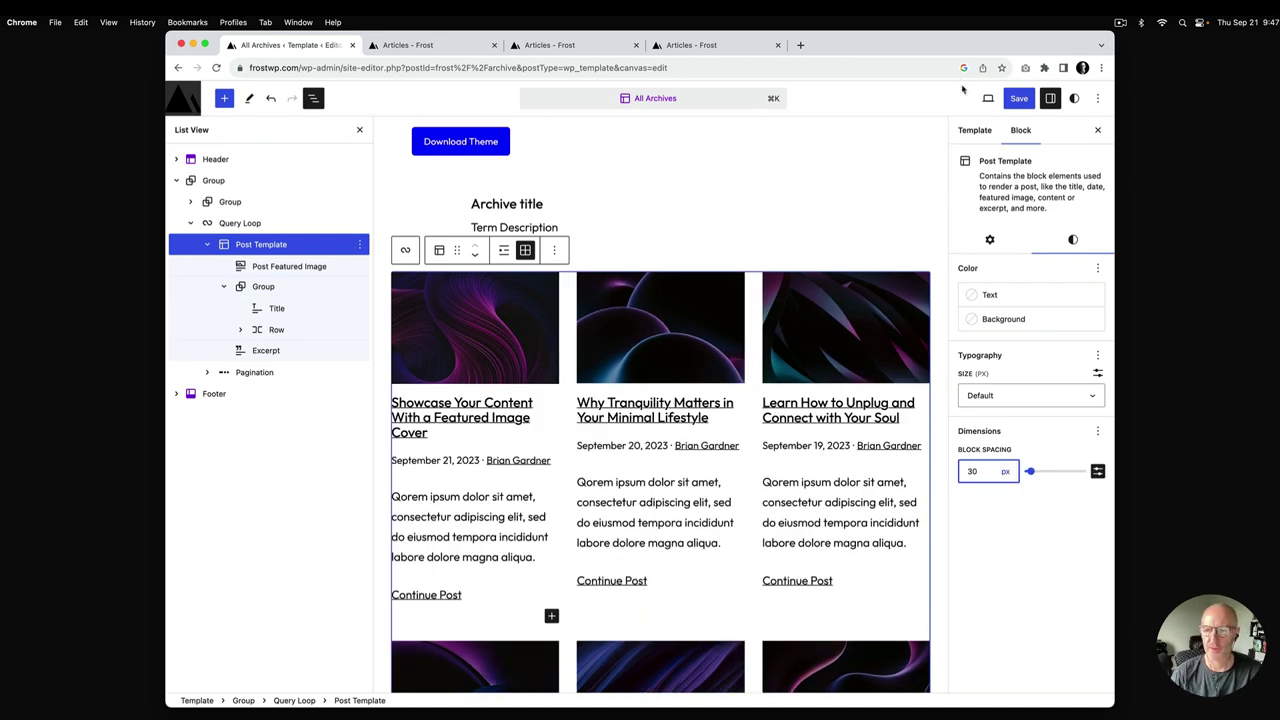
{"action": "left_click", "coordinate": [1018, 98]}
{"action": "left_click", "coordinate": [970, 97]}
Step: Reload the first open Articles page, compare its column spacing with the pattern-based version, and return to the template editor
{"action": "left_click", "coordinate": [449, 45]}
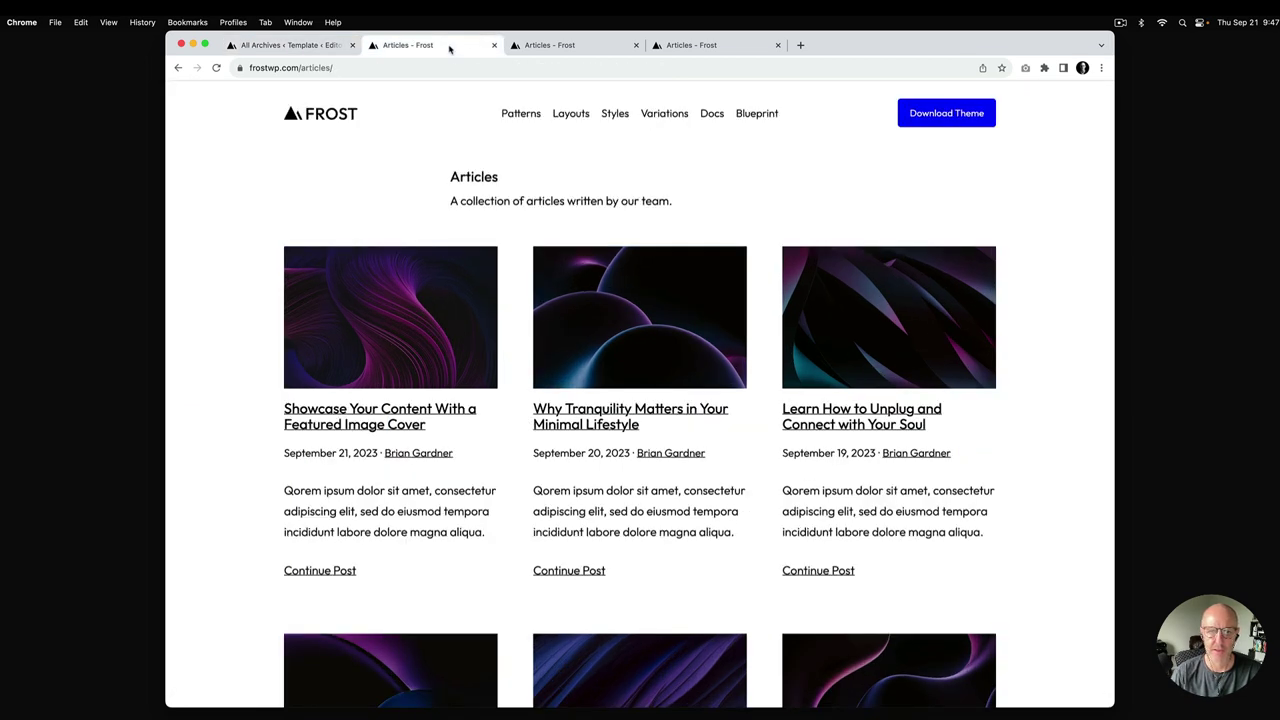
{"action": "key", "text": "super+r"}
{"action": "left_click", "coordinate": [575, 44]}
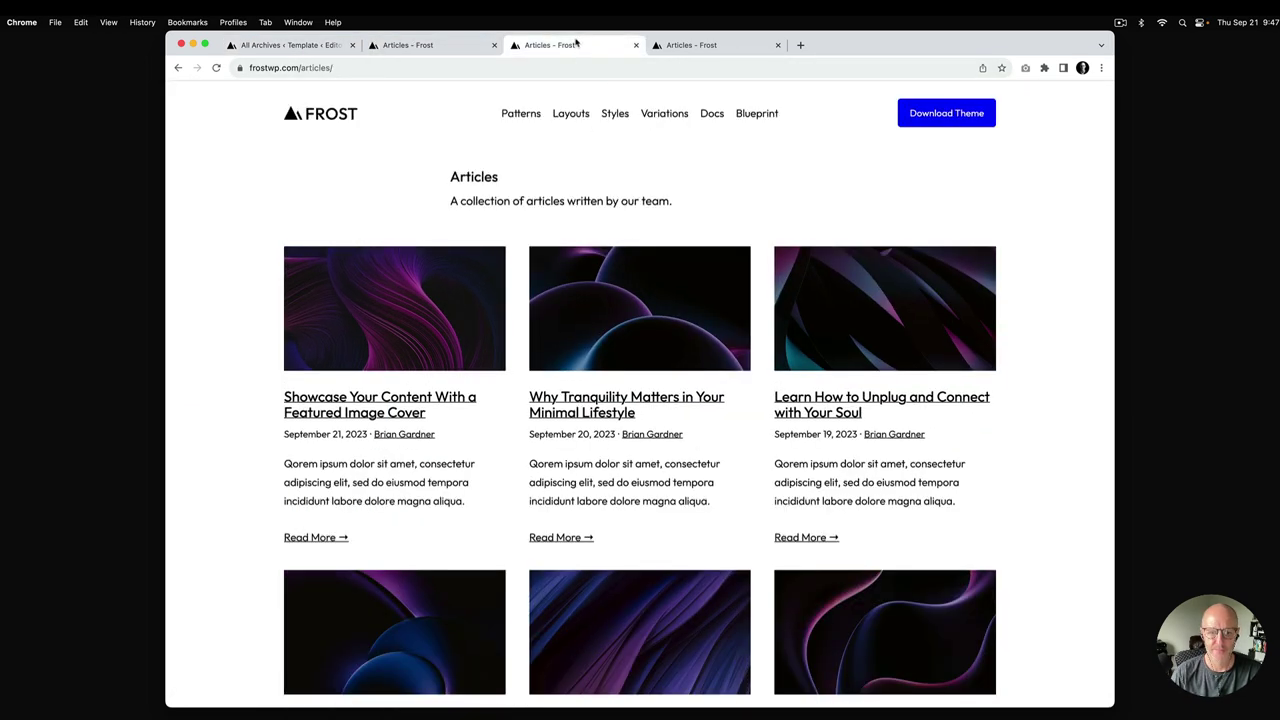
{"action": "left_click", "coordinate": [292, 45]}
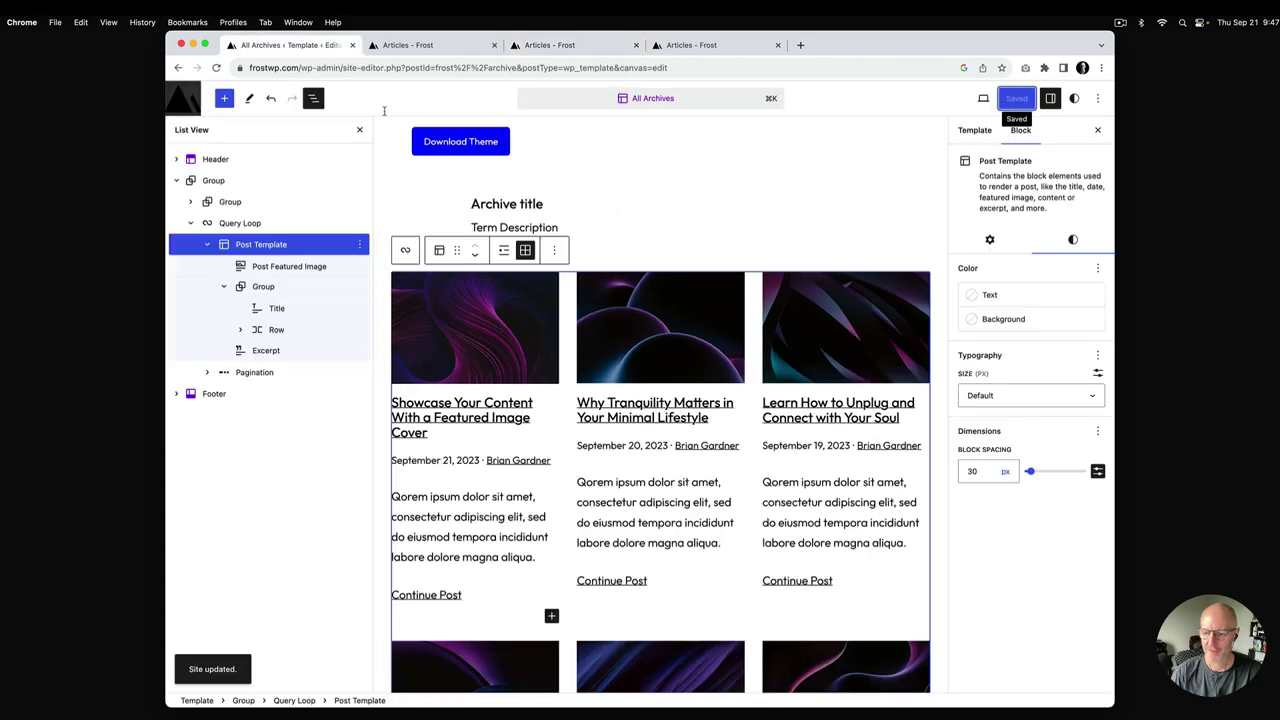
Step: Switch the Post Template's block spacing from a custom value to a preset size above xSmall and save the All Archives template
{"action": "left_click", "coordinate": [1097, 472]}
{"action": "left_click_drag", "start_coordinate": [958, 472], "coordinate": [1006, 472]}
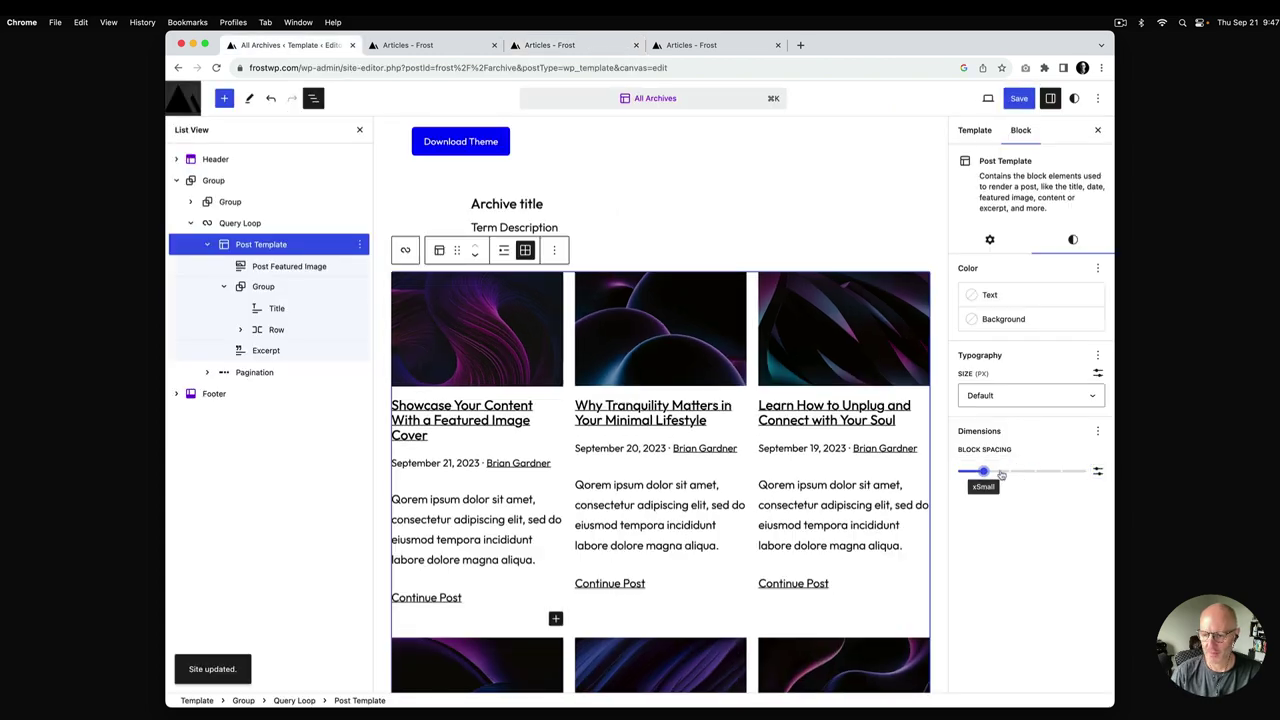
{"action": "left_click", "coordinate": [1018, 100]}
{"action": "left_click", "coordinate": [1020, 104]}
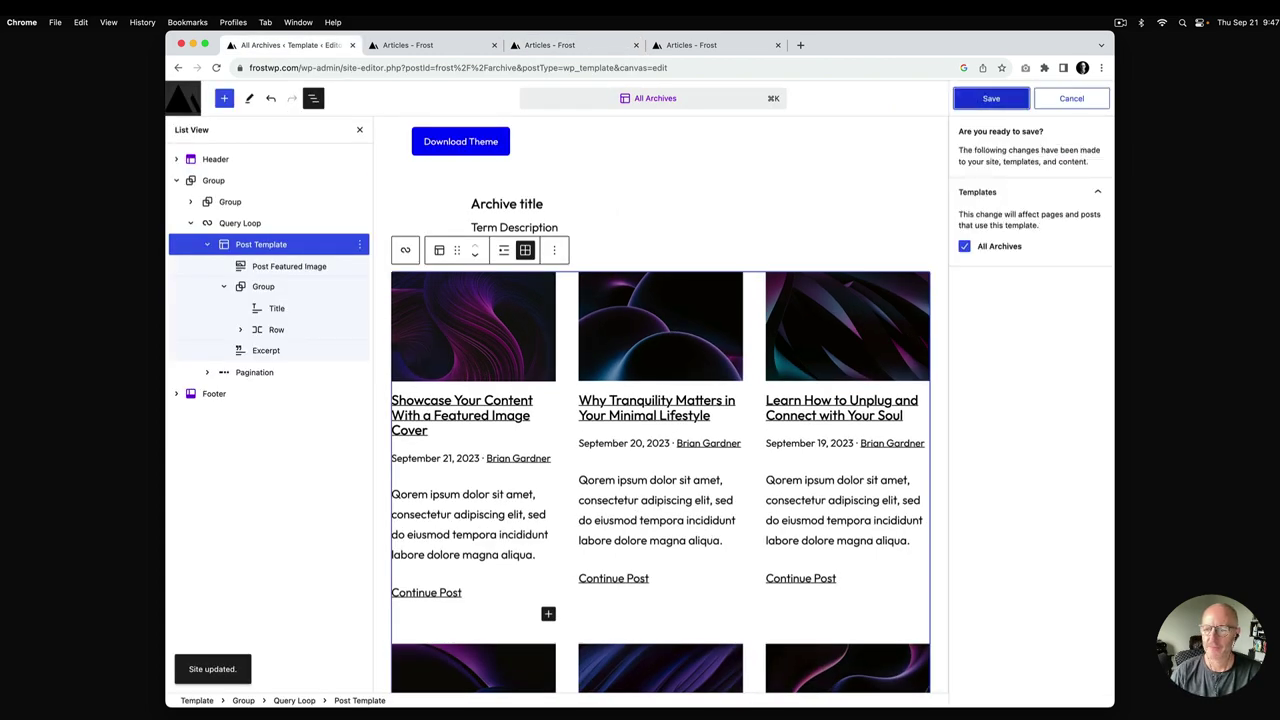
Step: Compare the column spacing on the first two open Articles pages, then return to the template editor
{"action": "left_click", "coordinate": [451, 47]}
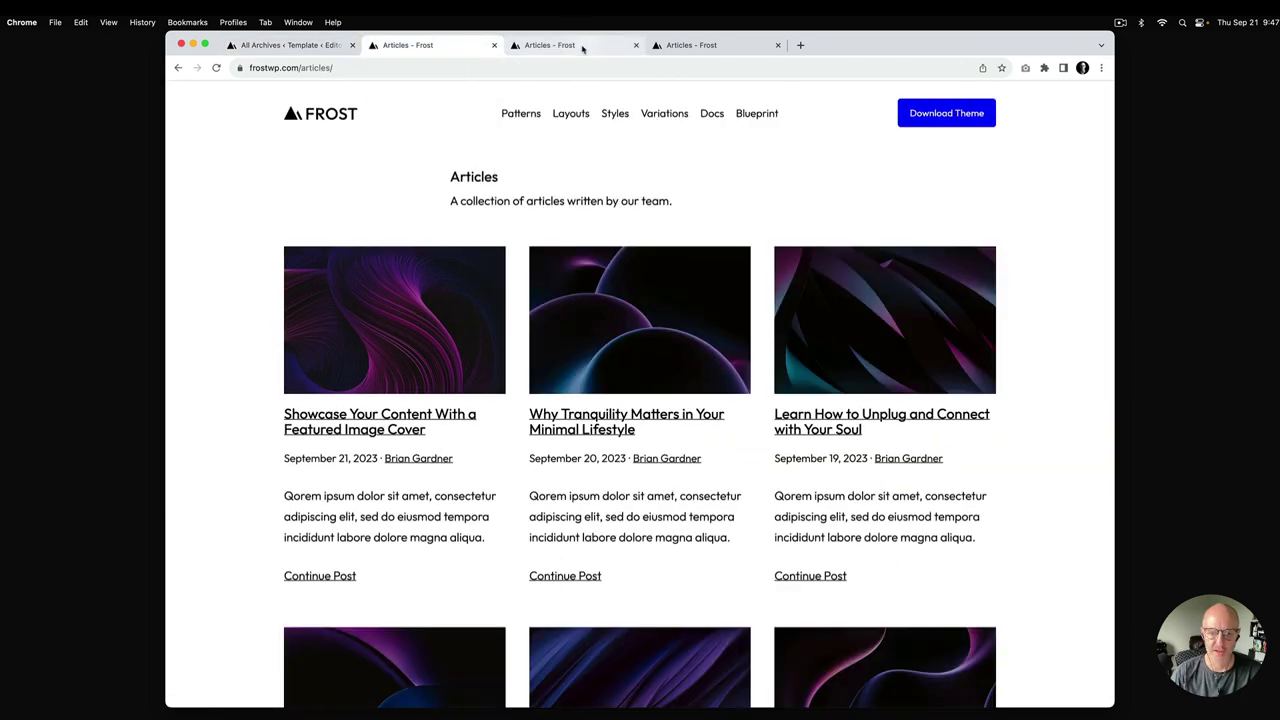
{"action": "left_click", "coordinate": [581, 46]}
{"action": "left_click", "coordinate": [466, 48]}
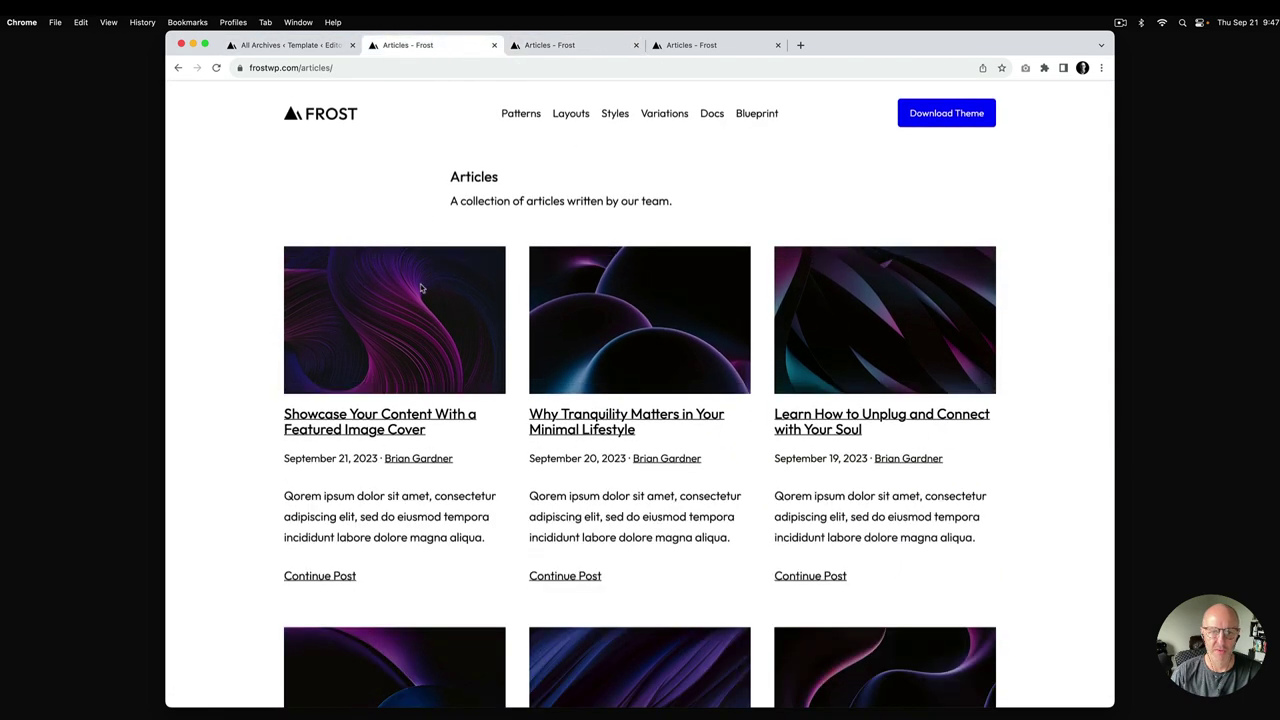
{"action": "left_click", "coordinate": [290, 45]}
Step: Set the Post Featured Image block's aspect ratio to Square and save the All Archives template
{"action": "left_click", "coordinate": [455, 302]}
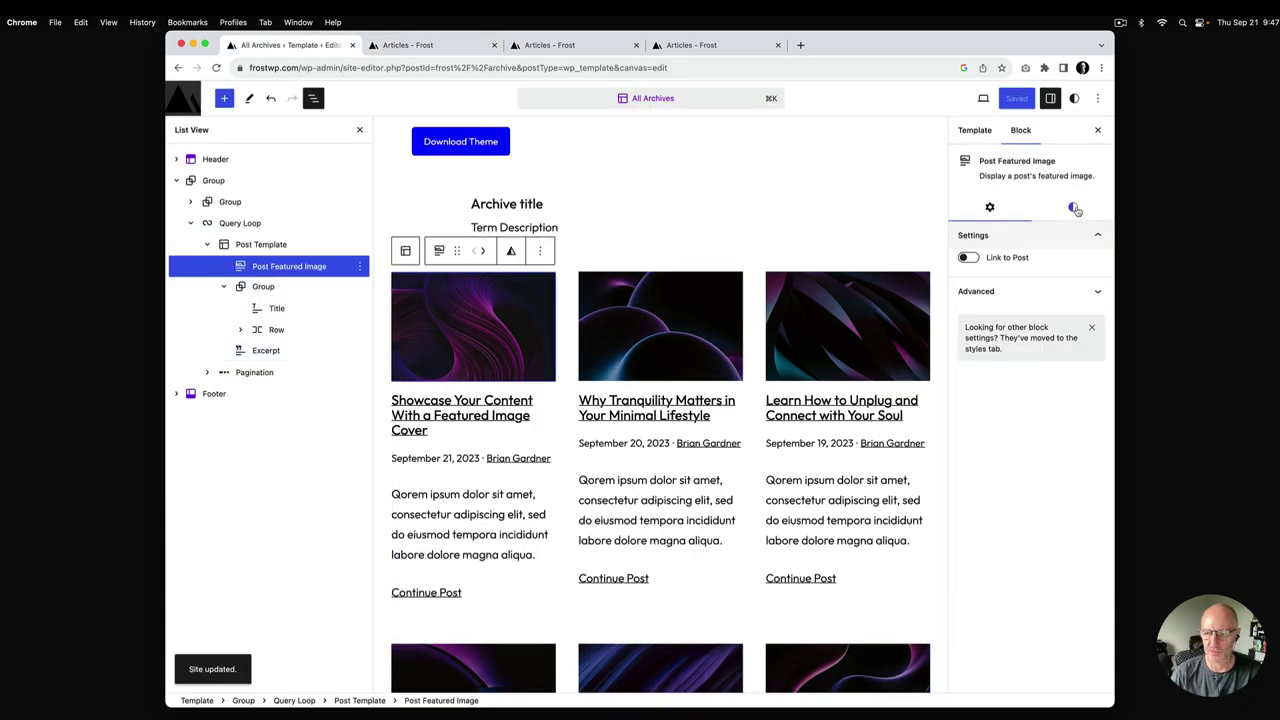
{"action": "left_click", "coordinate": [1073, 207]}
{"action": "scroll", "coordinate": [1058, 383], "scroll_direction": "down", "scroll_amount": 2}
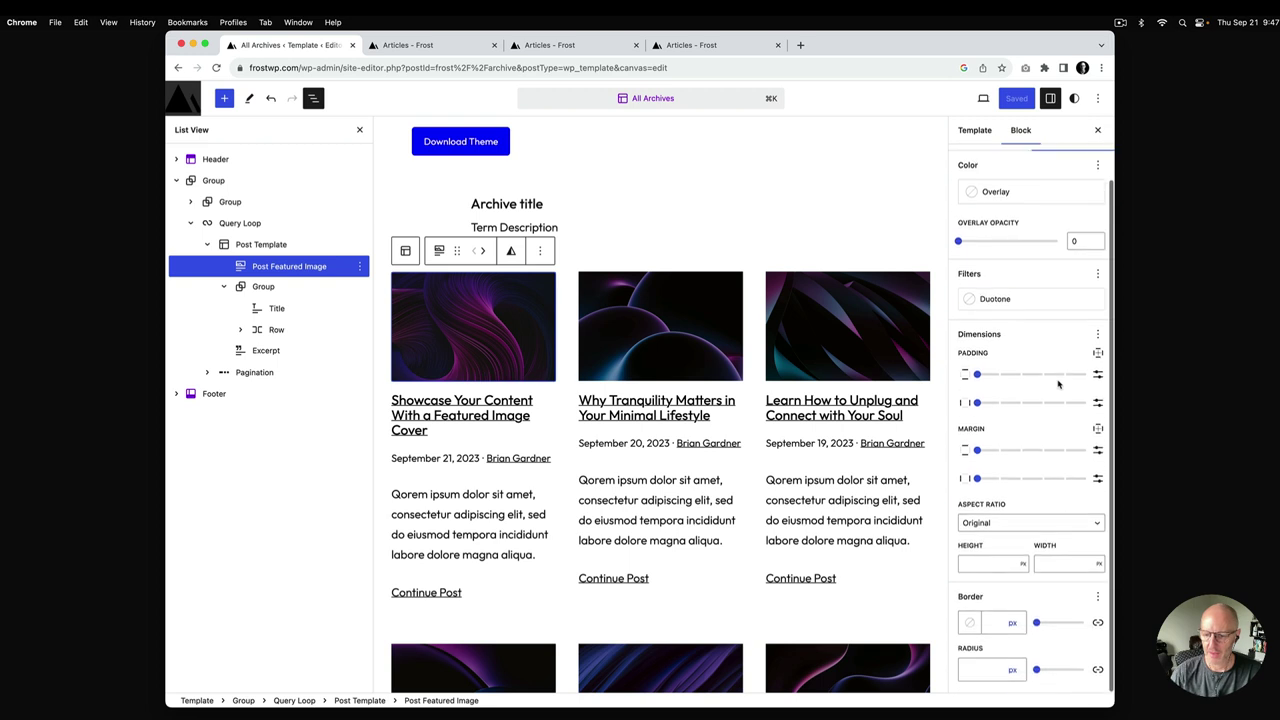
{"action": "left_click", "coordinate": [1097, 529]}
{"action": "left_click", "coordinate": [1060, 537]}
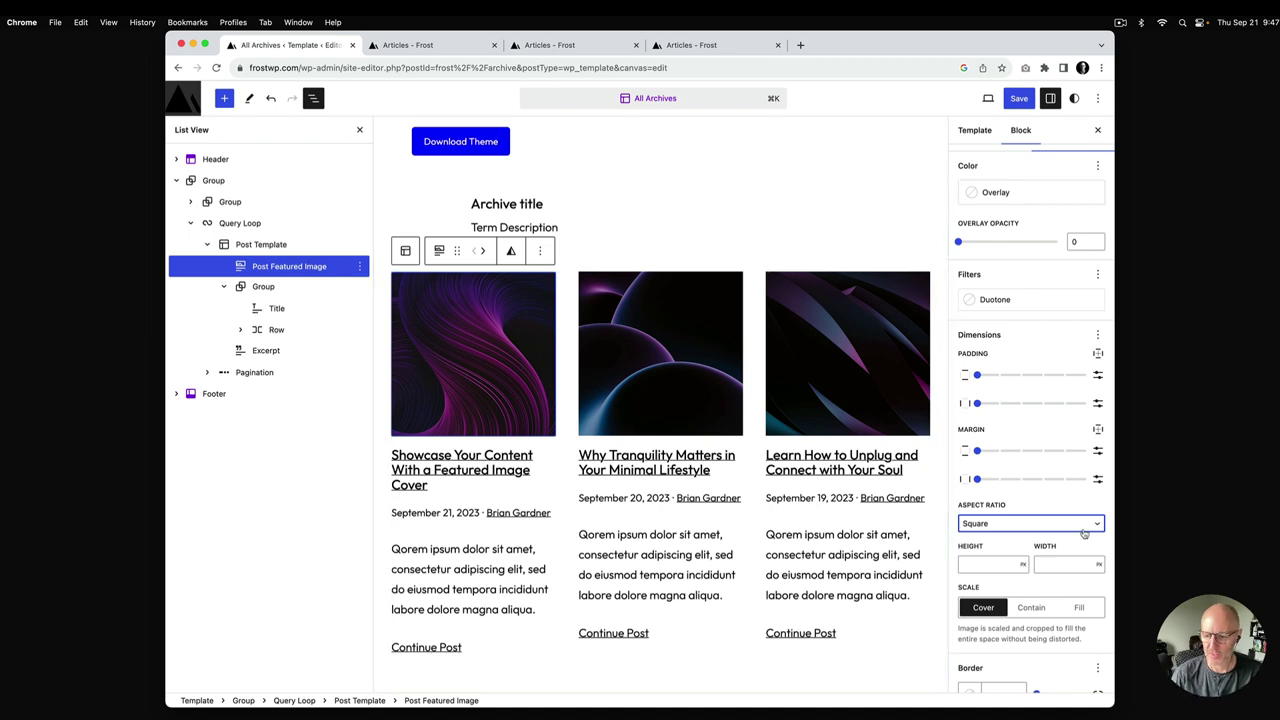
{"action": "left_click", "coordinate": [1018, 98]}
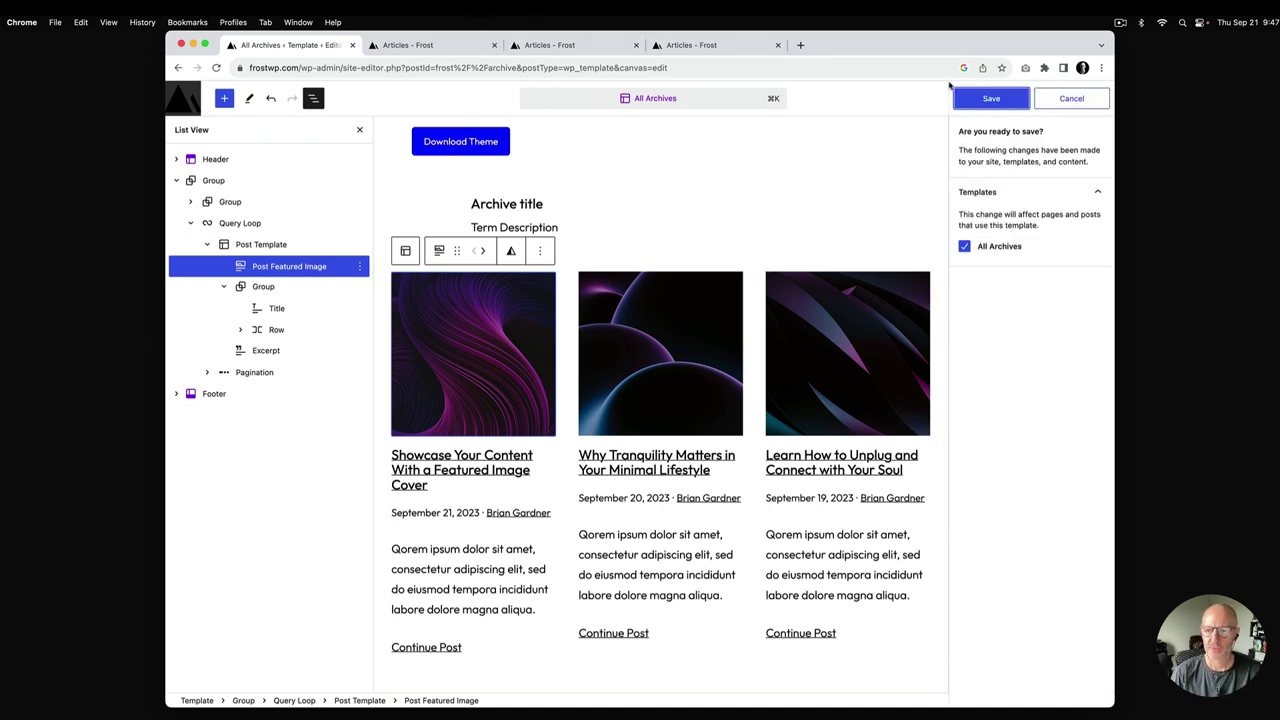
{"action": "left_click", "coordinate": [991, 98]}
Step: Check the featured images in both post rows on the reloaded Articles page, and return to the template editor
{"action": "left_click", "coordinate": [440, 45]}
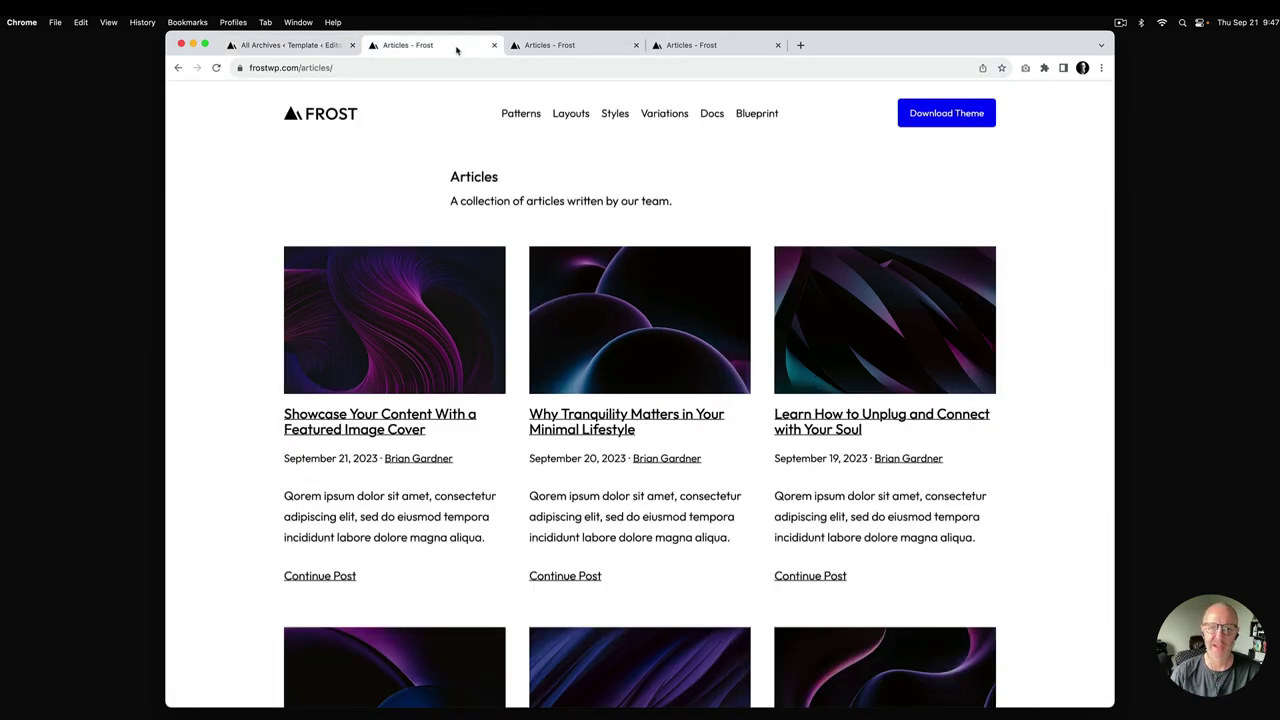
{"action": "scroll", "coordinate": [613, 287], "scroll_direction": "down", "scroll_amount": 10}
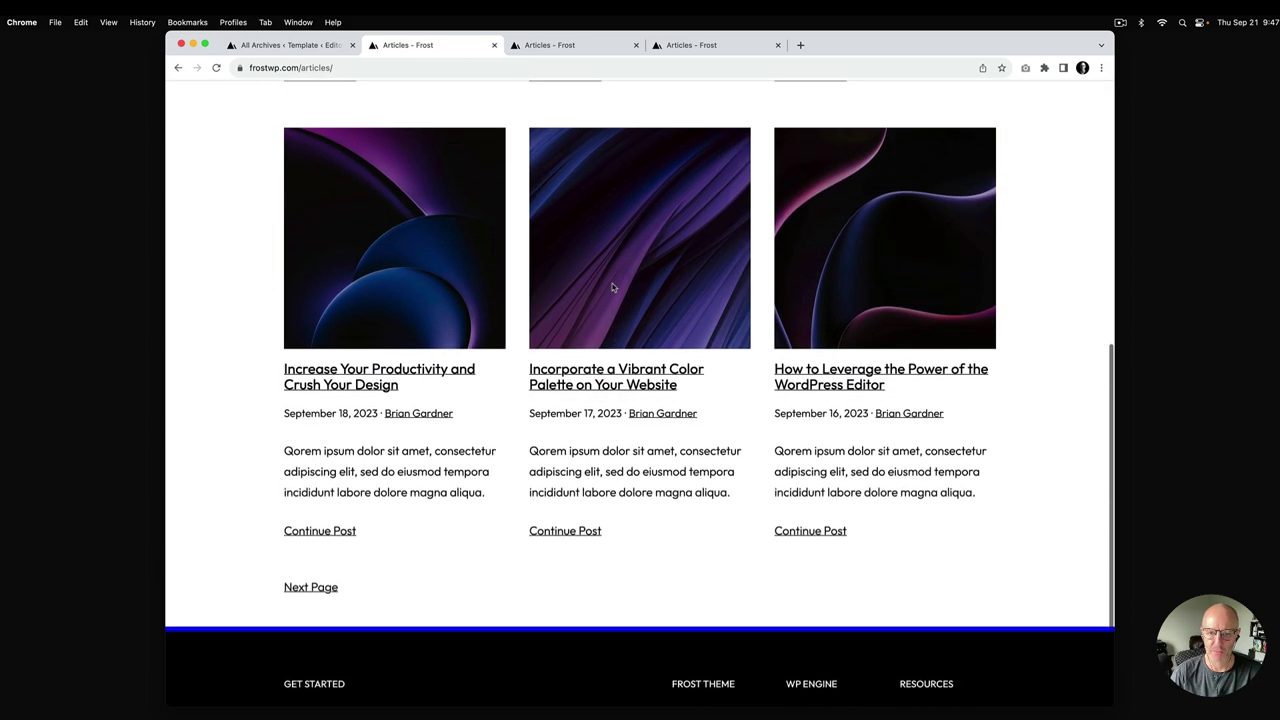
{"action": "scroll", "coordinate": [612, 285], "scroll_direction": "up", "scroll_amount": 9}
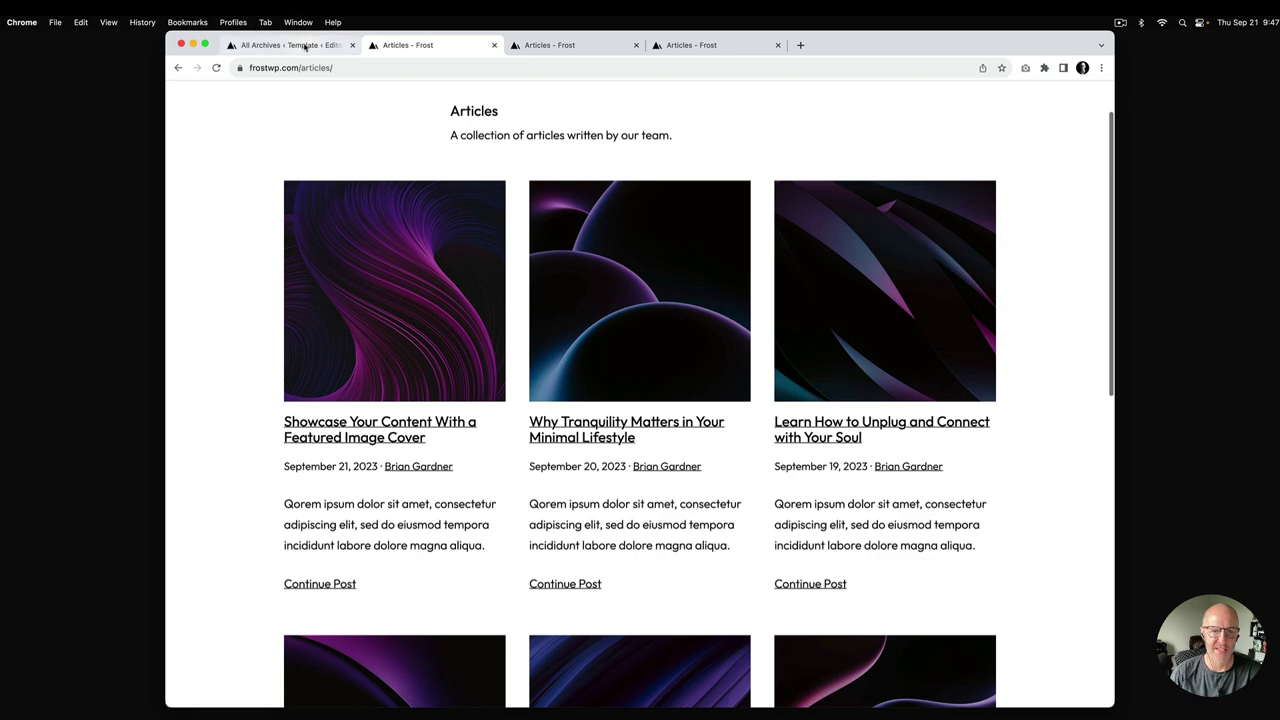
{"action": "left_click", "coordinate": [285, 45]}
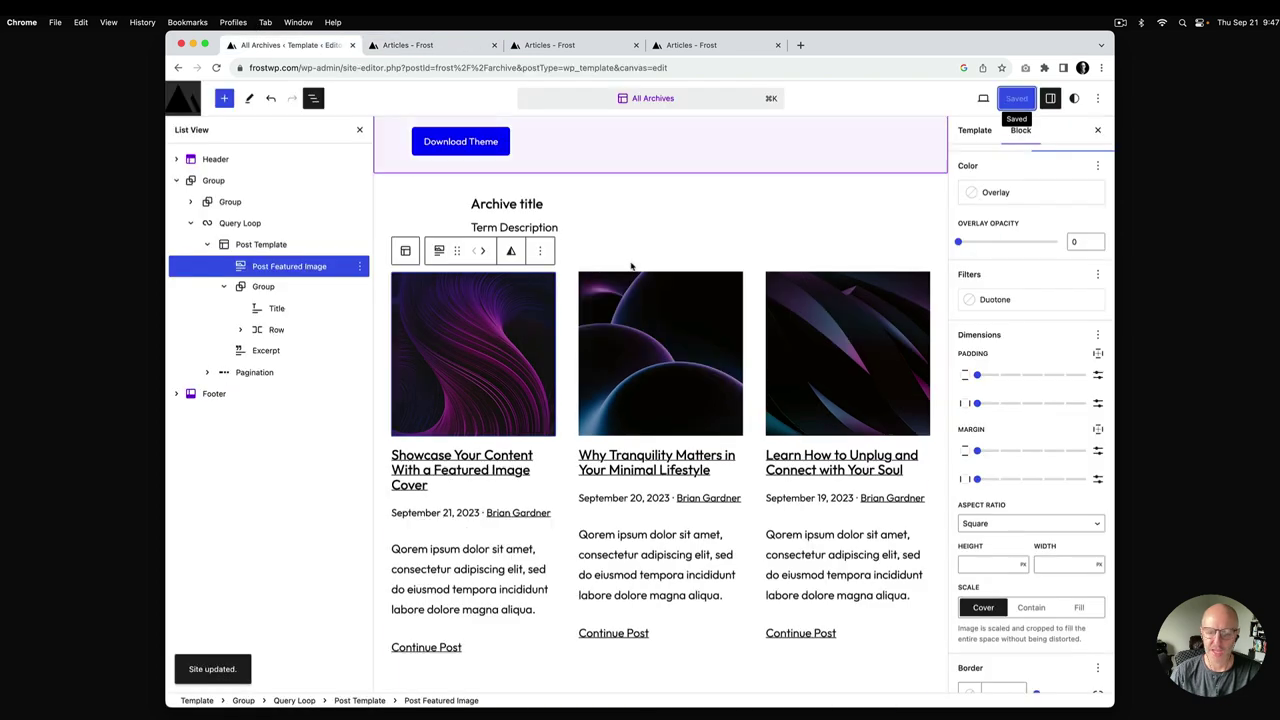
Step: Change the Post Featured Image block's aspect ratio to 9:16 and save the All Archives template
{"action": "left_click", "coordinate": [1097, 525]}
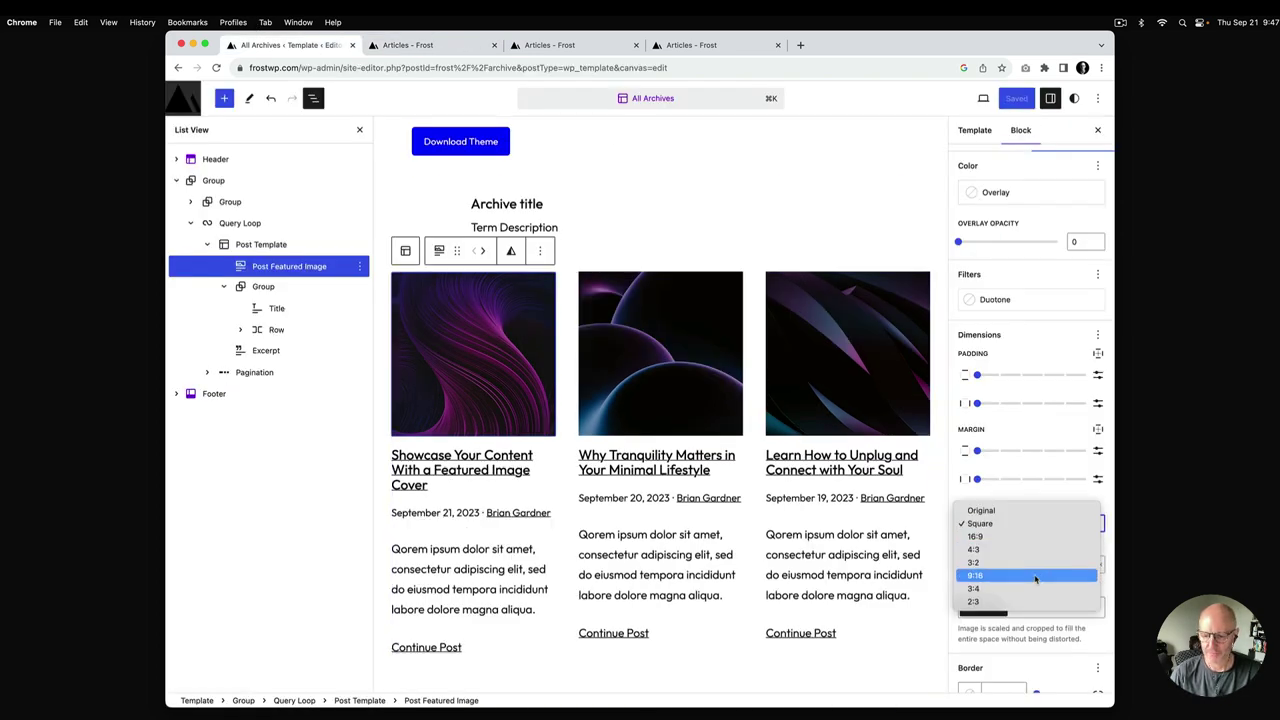
{"action": "left_click", "coordinate": [1035, 576]}
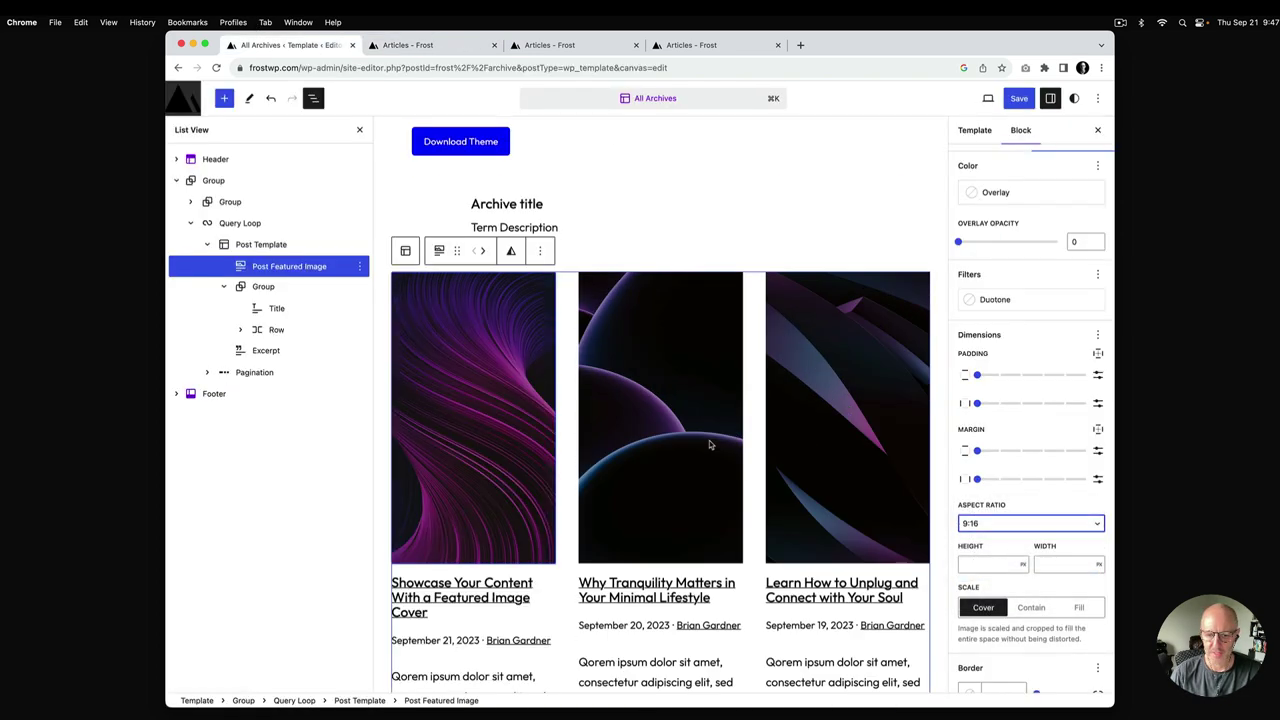
{"action": "left_click", "coordinate": [1019, 98]}
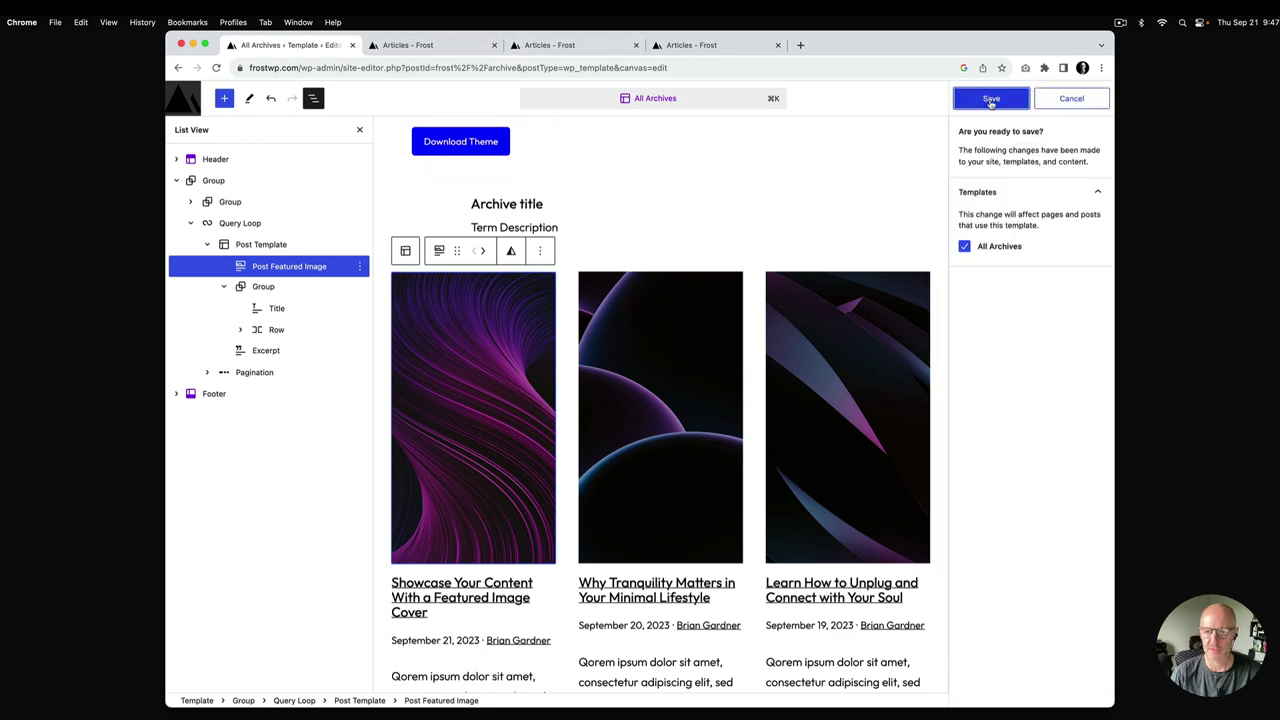
{"action": "left_click", "coordinate": [991, 100]}
Step: Examine how the 9:16 featured images look down the whole live Articles page
{"action": "left_click", "coordinate": [448, 45]}
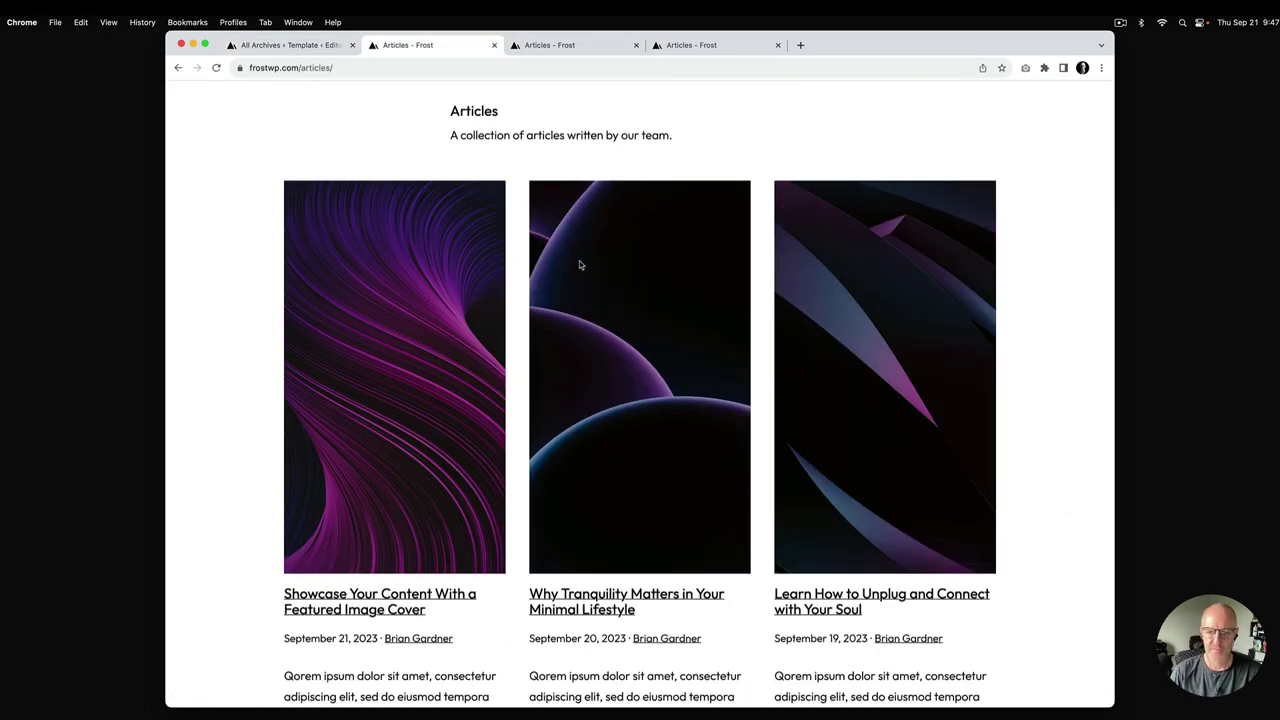
{"action": "scroll", "coordinate": [579, 264], "scroll_direction": "down", "scroll_amount": 8}
{"action": "scroll", "coordinate": [579, 264], "scroll_direction": "down", "scroll_amount": 4}
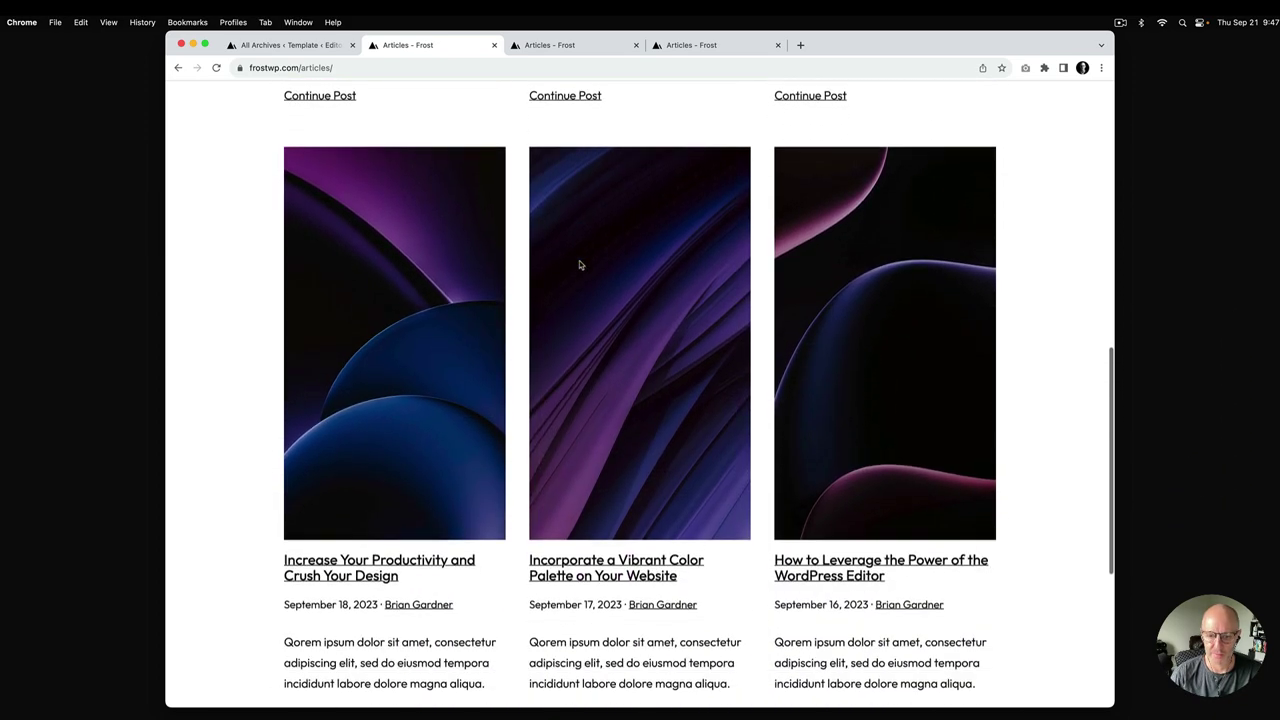
{"action": "scroll", "coordinate": [579, 264], "scroll_direction": "down", "scroll_amount": 1}
{"action": "scroll", "coordinate": [579, 264], "scroll_direction": "down", "scroll_amount": 2}
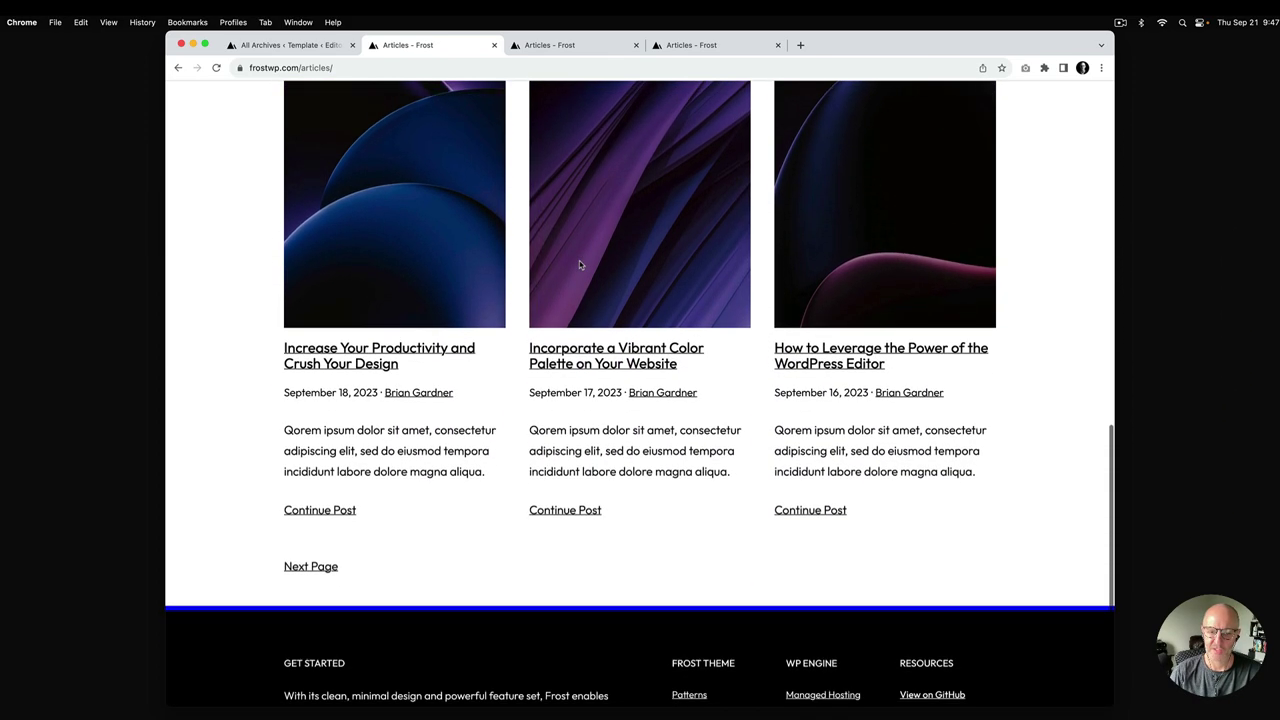
{"action": "scroll", "coordinate": [579, 264], "scroll_direction": "up", "scroll_amount": 9}
{"action": "scroll", "coordinate": [579, 264], "scroll_direction": "up", "scroll_amount": 5}
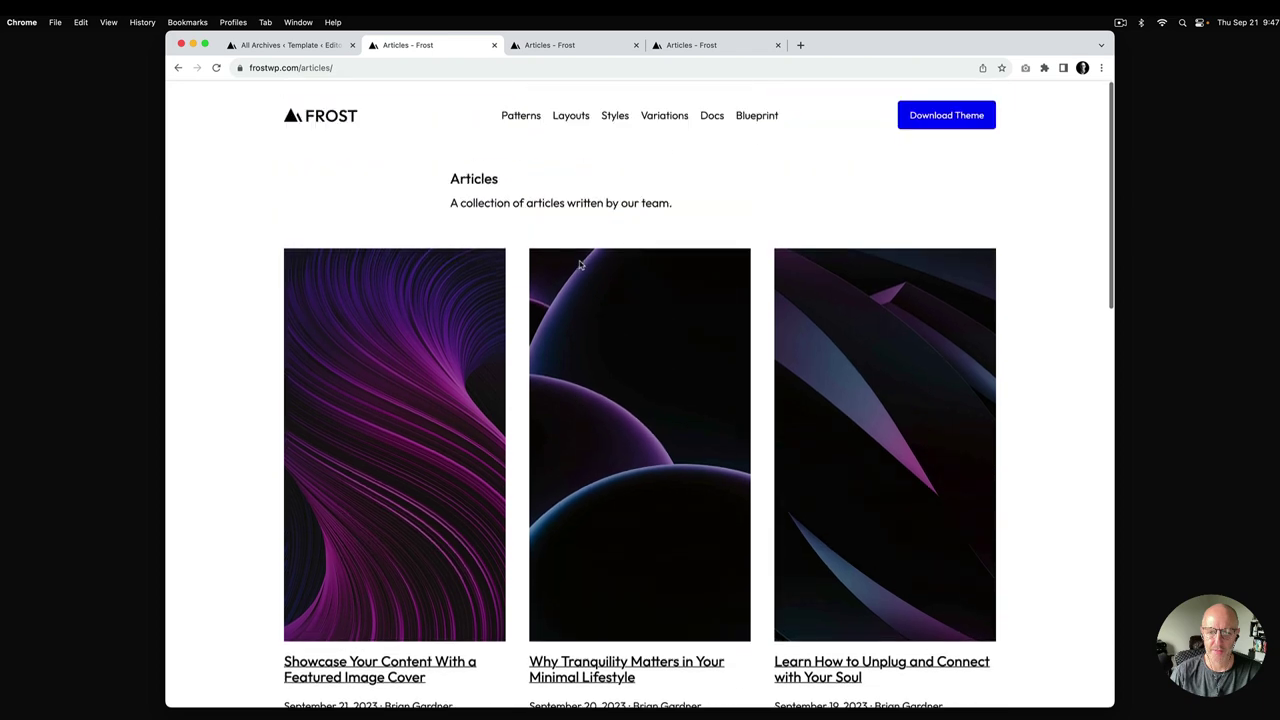
Step: Look over the list-style Articles page with its date, title, excerpt and category columns
{"action": "left_click", "coordinate": [569, 45]}
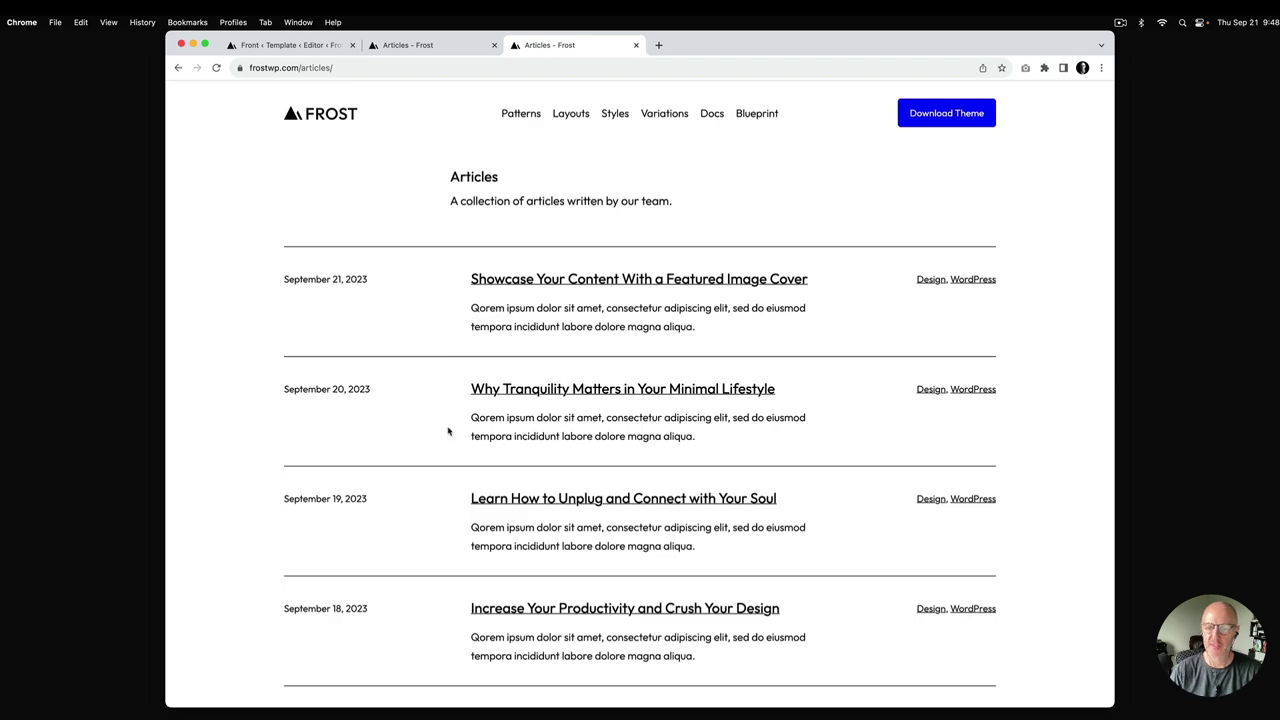
{"action": "scroll", "coordinate": [448, 431], "scroll_direction": "down", "scroll_amount": 5}
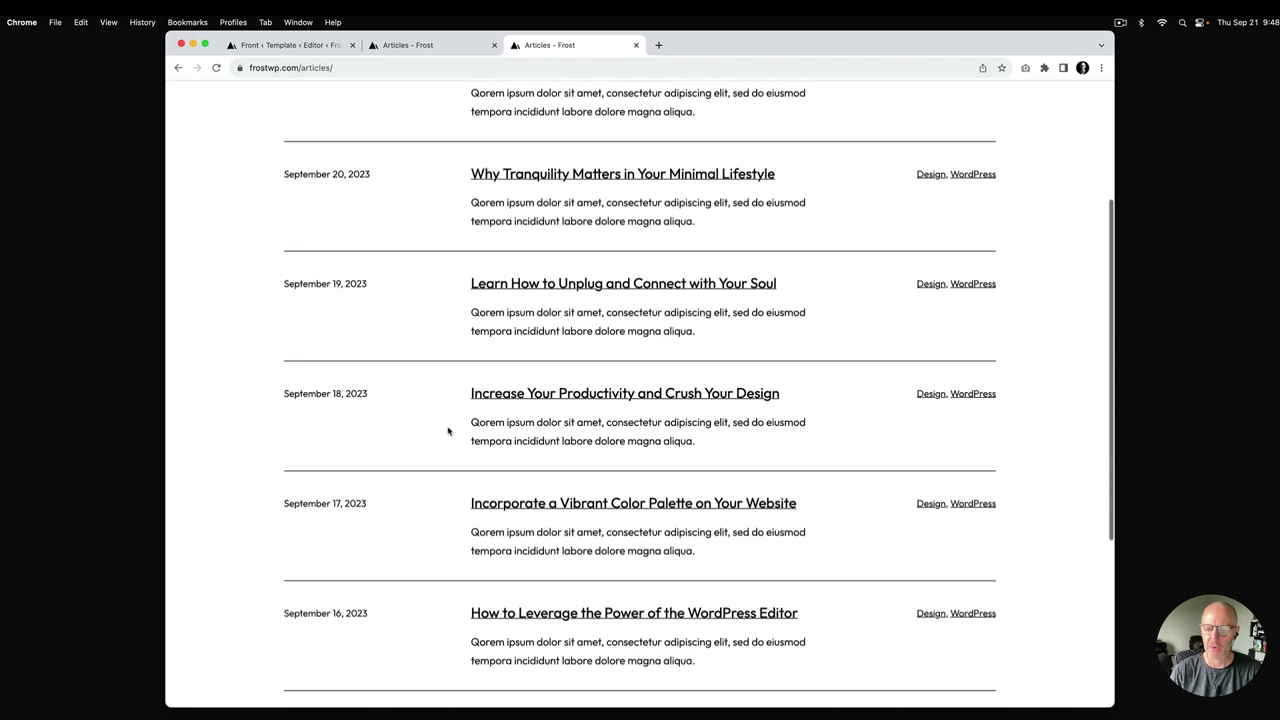
{"action": "scroll", "coordinate": [448, 431], "scroll_direction": "up", "scroll_amount": 5}
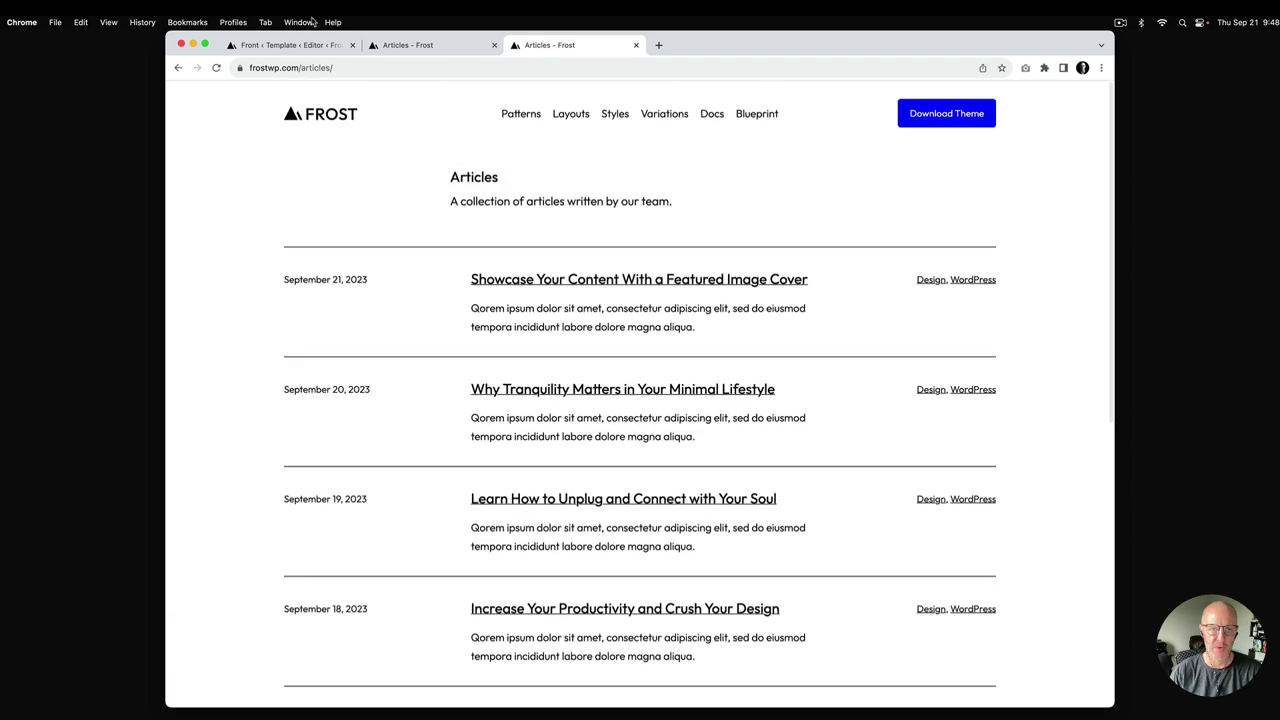
Step: Open the All Archives template for editing from the site editor's template list
{"action": "left_click", "coordinate": [290, 45]}
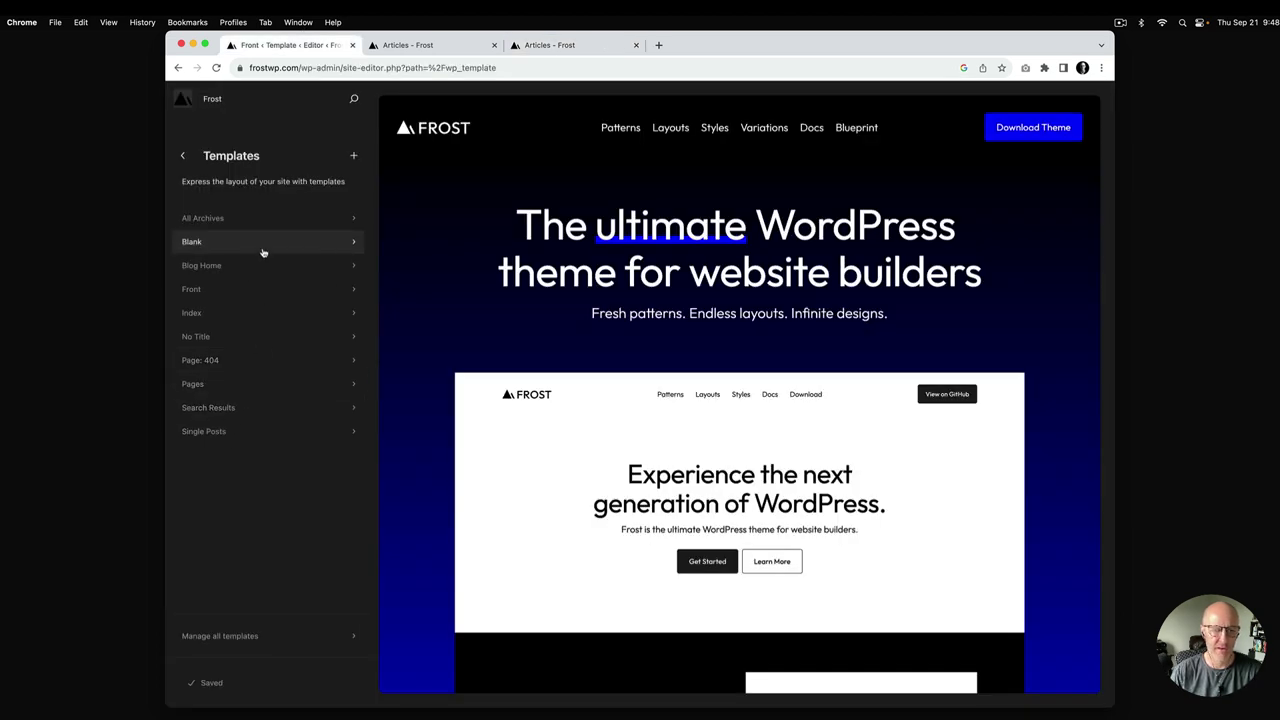
{"action": "left_click", "coordinate": [257, 217]}
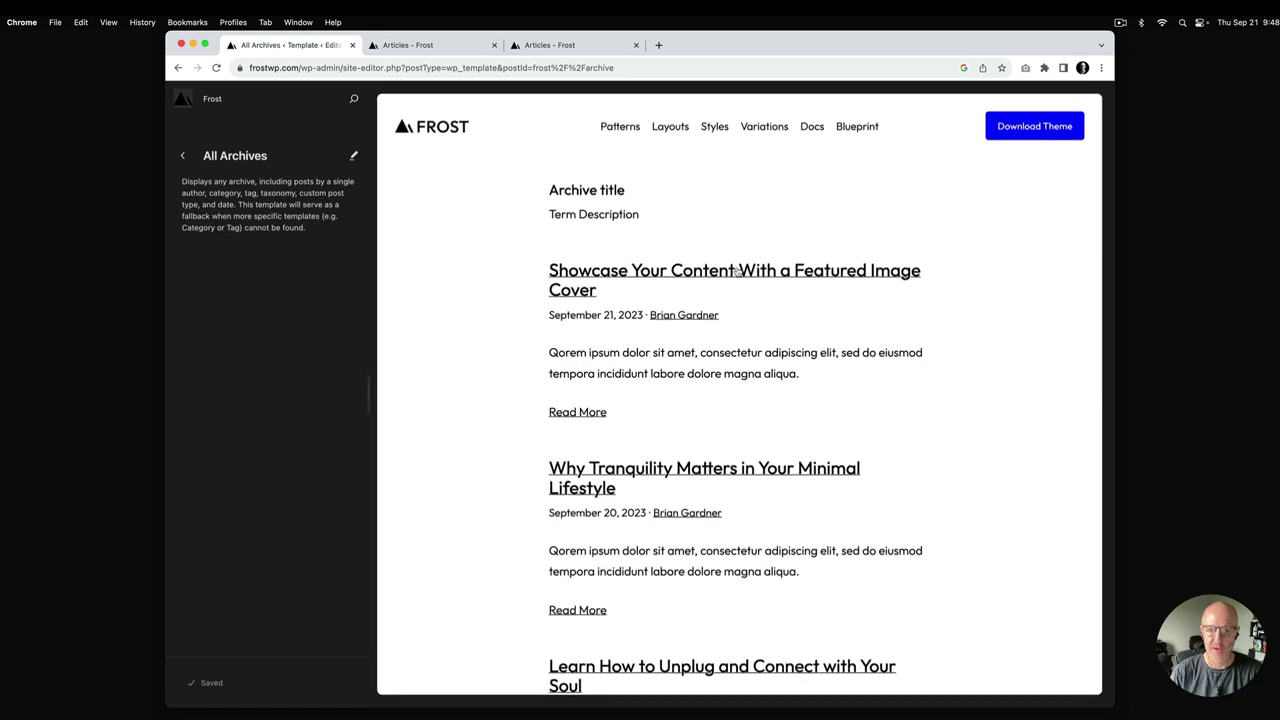
{"action": "left_click", "coordinate": [748, 250]}
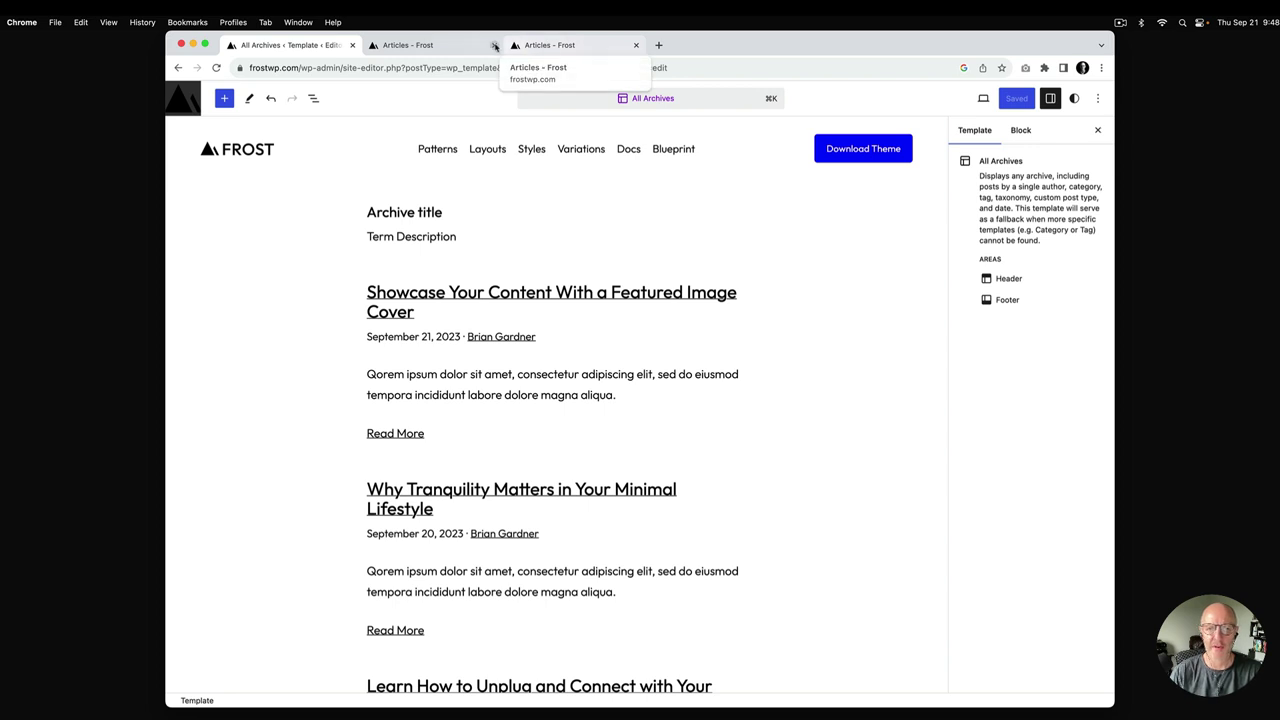
Step: Review the row dividers, column arrangement and pagination of the list-style Articles page as the target layout
{"action": "left_click", "coordinate": [530, 45]}
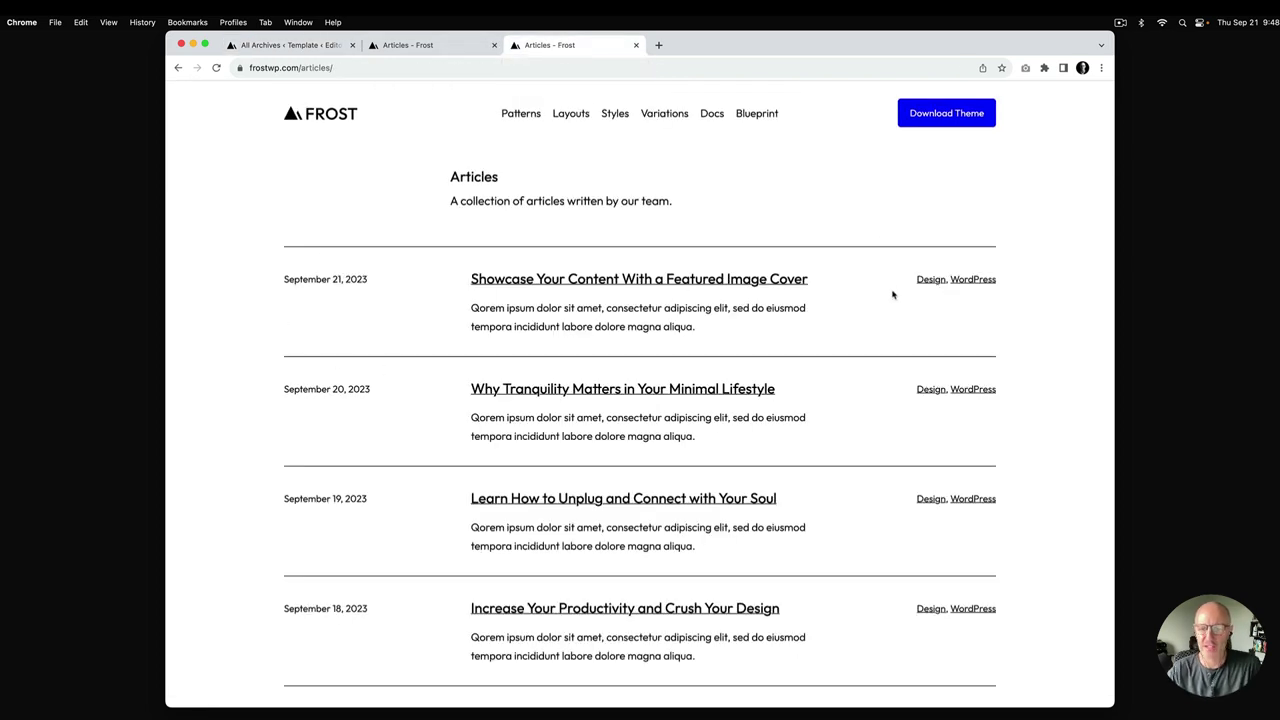
{"action": "scroll", "coordinate": [798, 292], "scroll_direction": "down", "scroll_amount": 8}
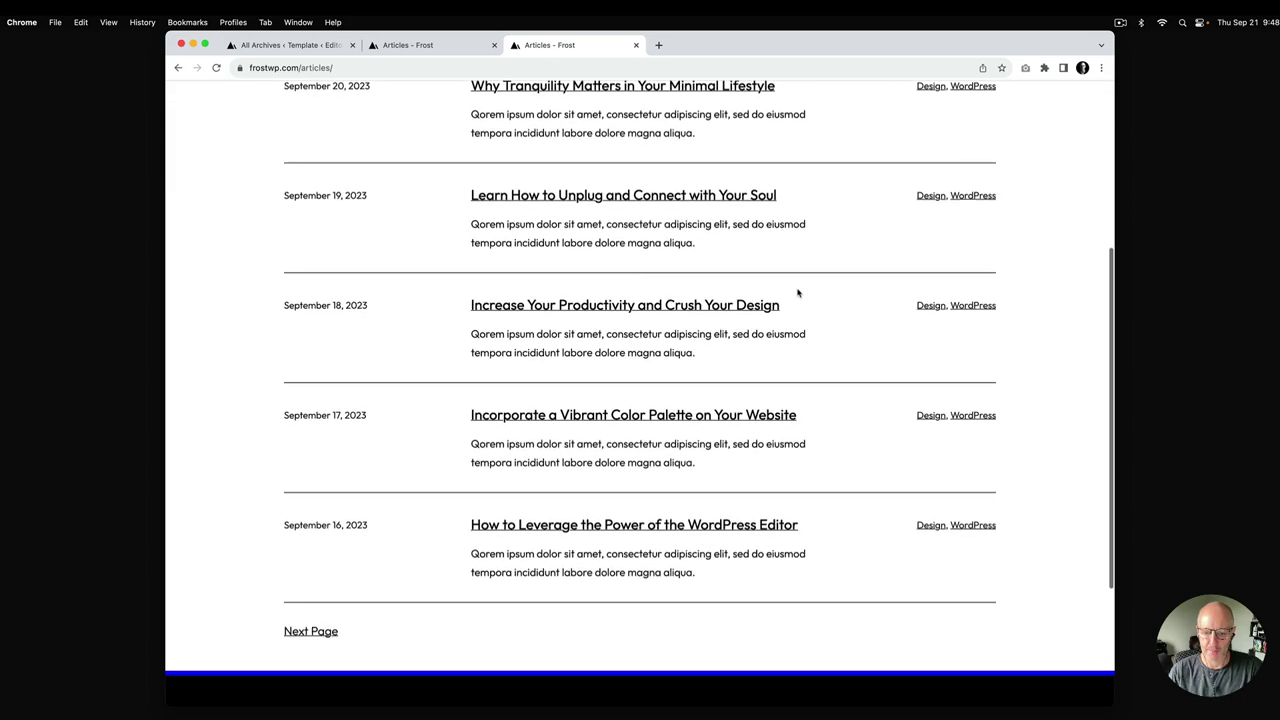
{"action": "scroll", "coordinate": [798, 292], "scroll_direction": "up", "scroll_amount": 8}
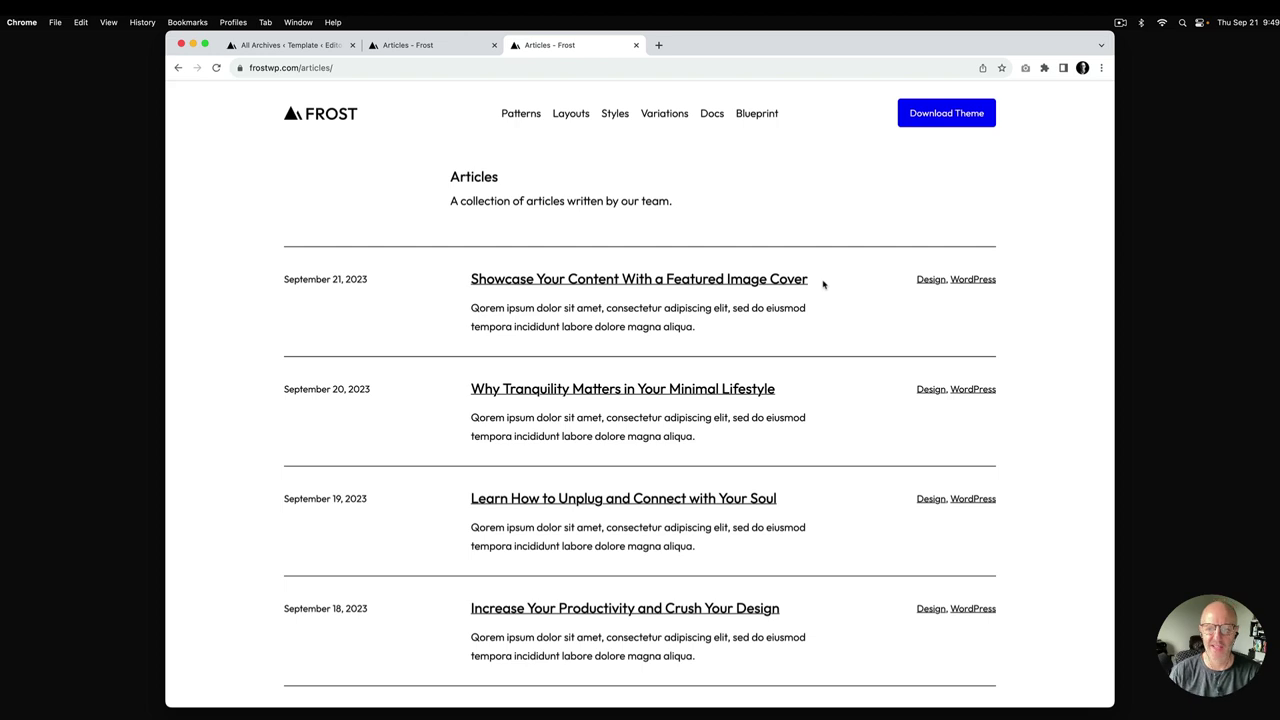
Step: Show the All Archives block structure and select the Query Loop inside the main Group, expanding it to show its child blocks
{"action": "left_click", "coordinate": [318, 49]}
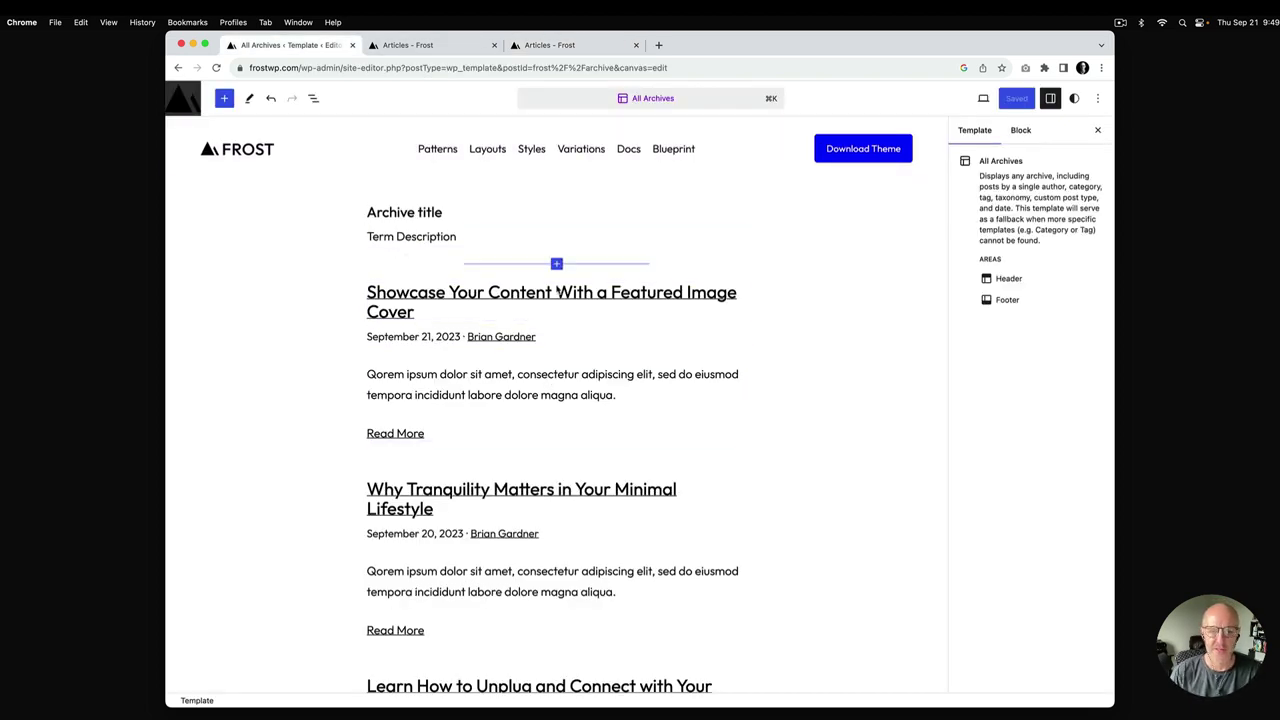
{"action": "left_click", "coordinate": [313, 98]}
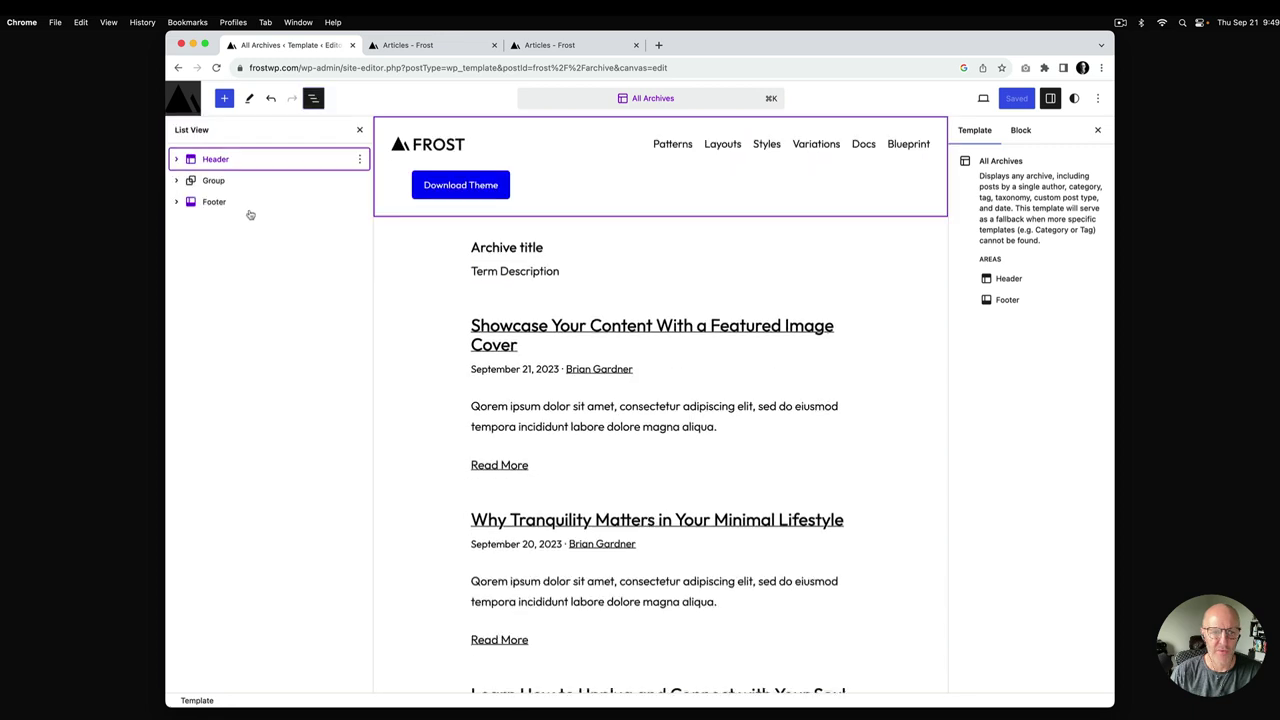
{"action": "left_click", "coordinate": [176, 180]}
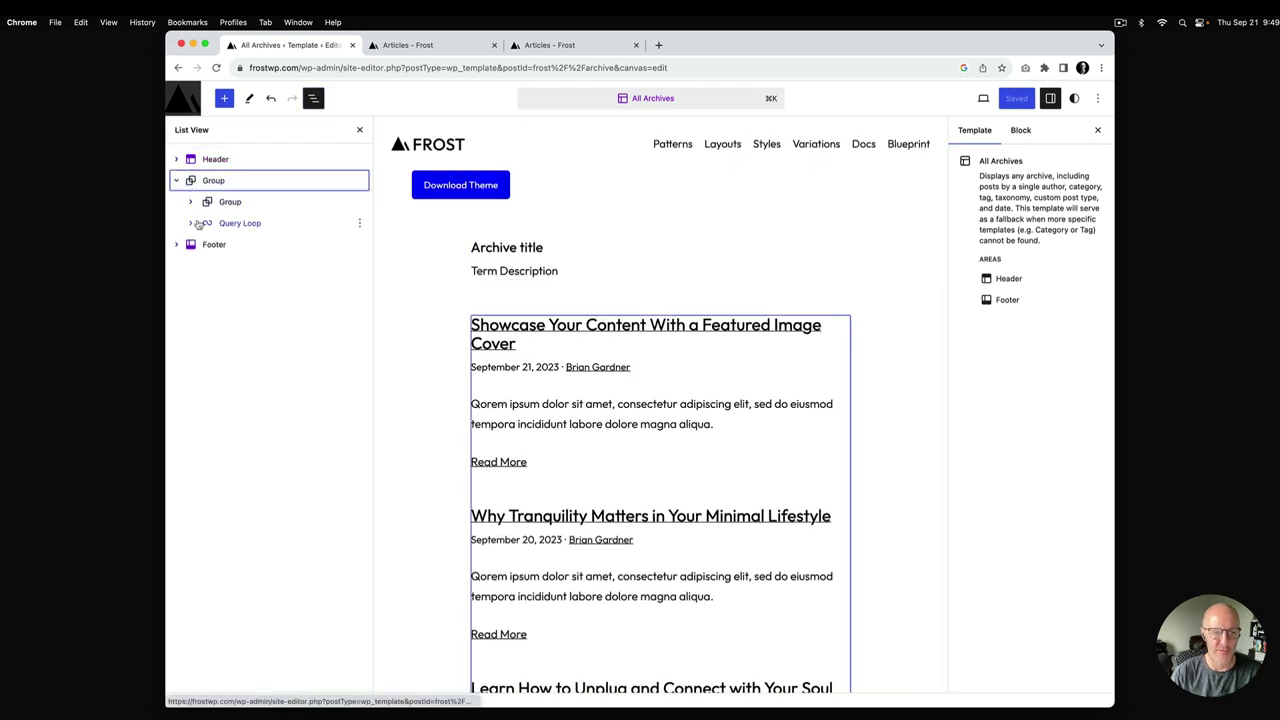
{"action": "key", "text": "super+c"}
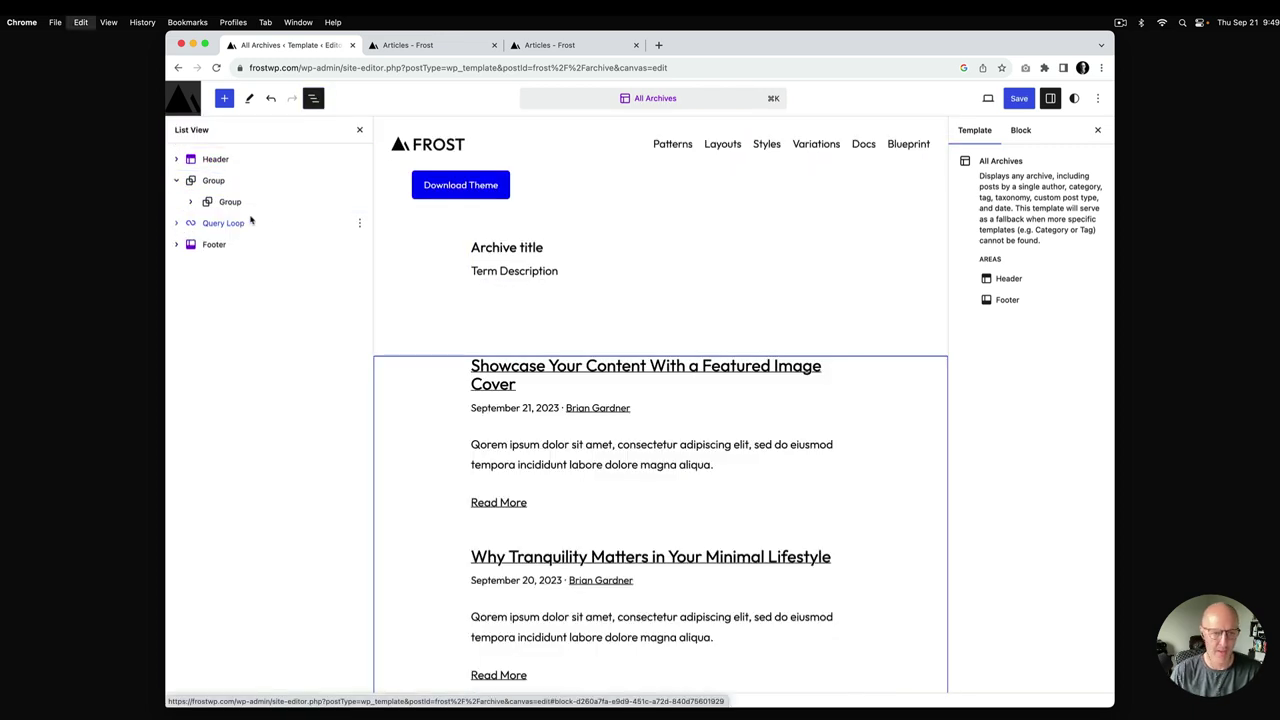
{"action": "left_click", "coordinate": [202, 227]}
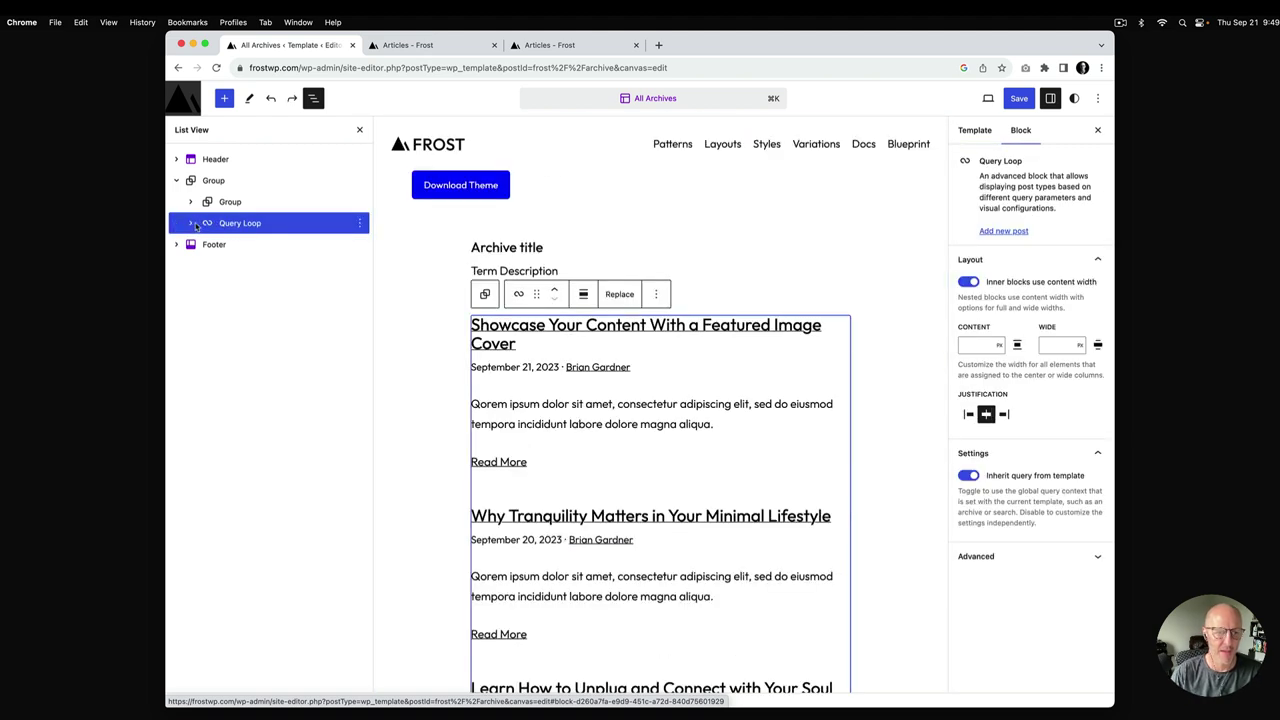
{"action": "left_click", "coordinate": [191, 224]}
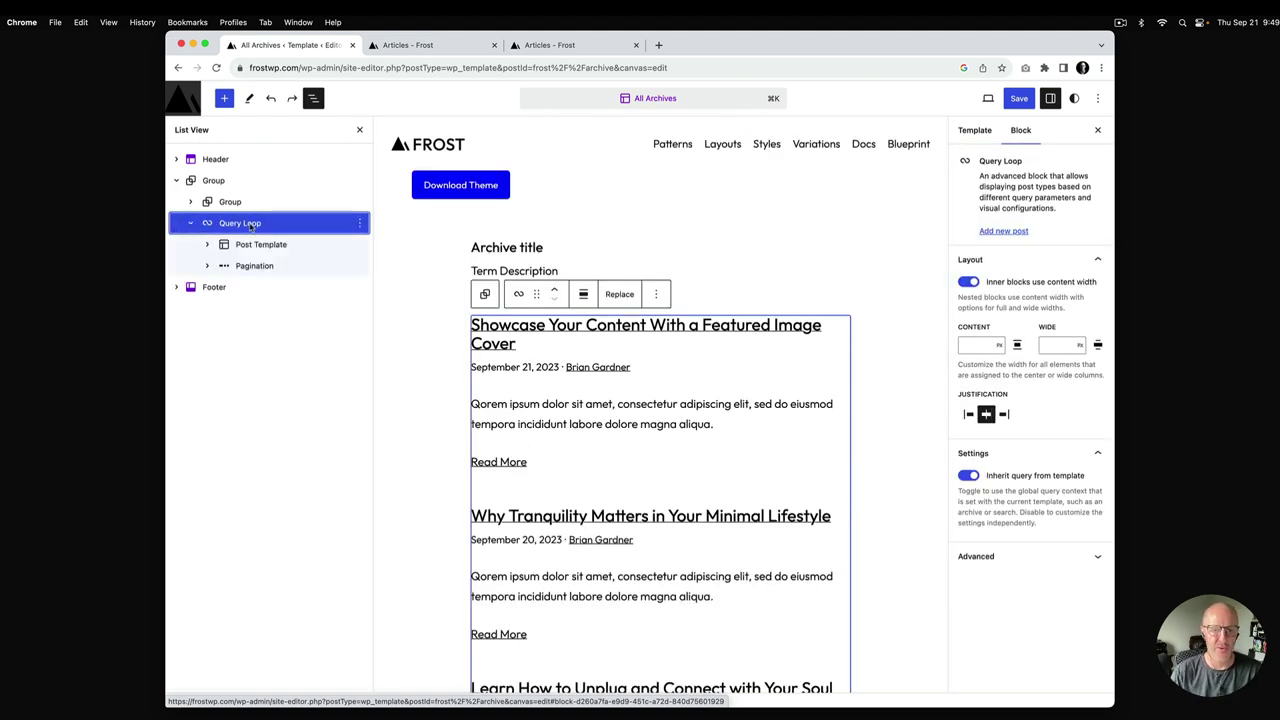
{"action": "scroll", "coordinate": [563, 257], "scroll_direction": "down", "scroll_amount": 4}
{"action": "scroll", "coordinate": [563, 257], "scroll_direction": "up", "scroll_amount": 4}
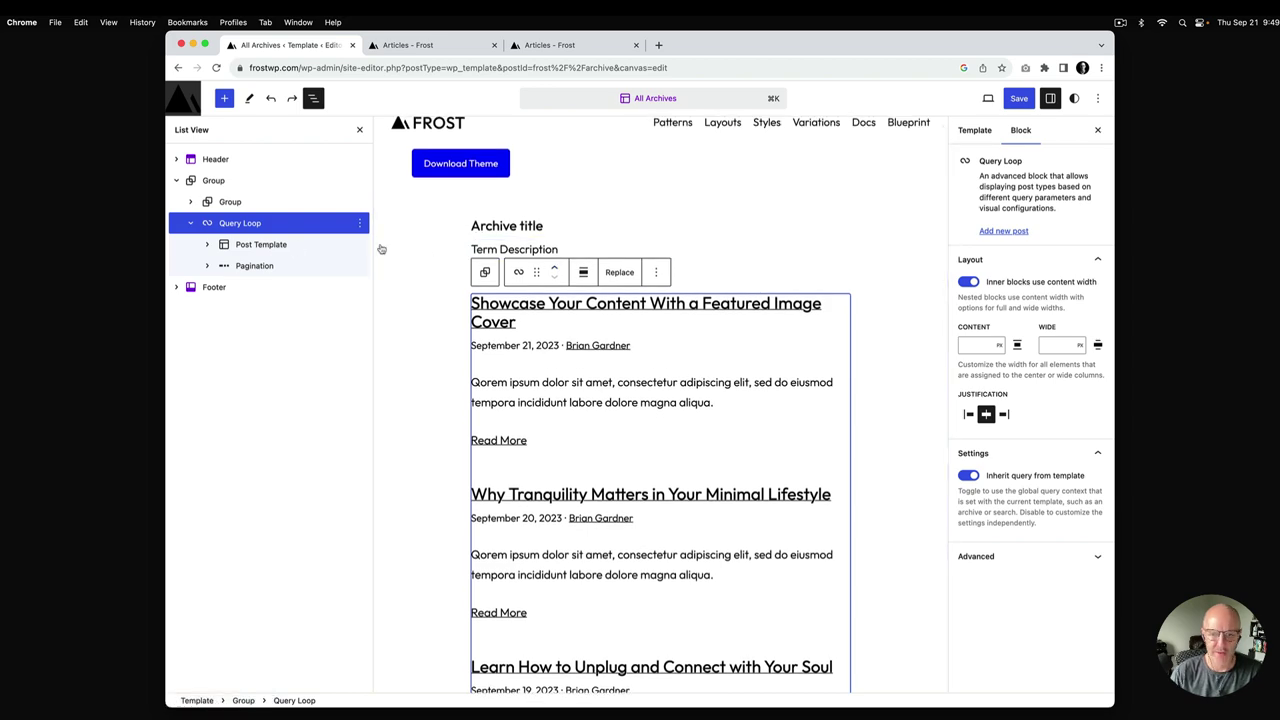
Step: Insert a Columns block at the end of the Query Loop, below the Pagination block
{"action": "scroll", "coordinate": [711, 414], "scroll_direction": "down", "scroll_amount": 10}
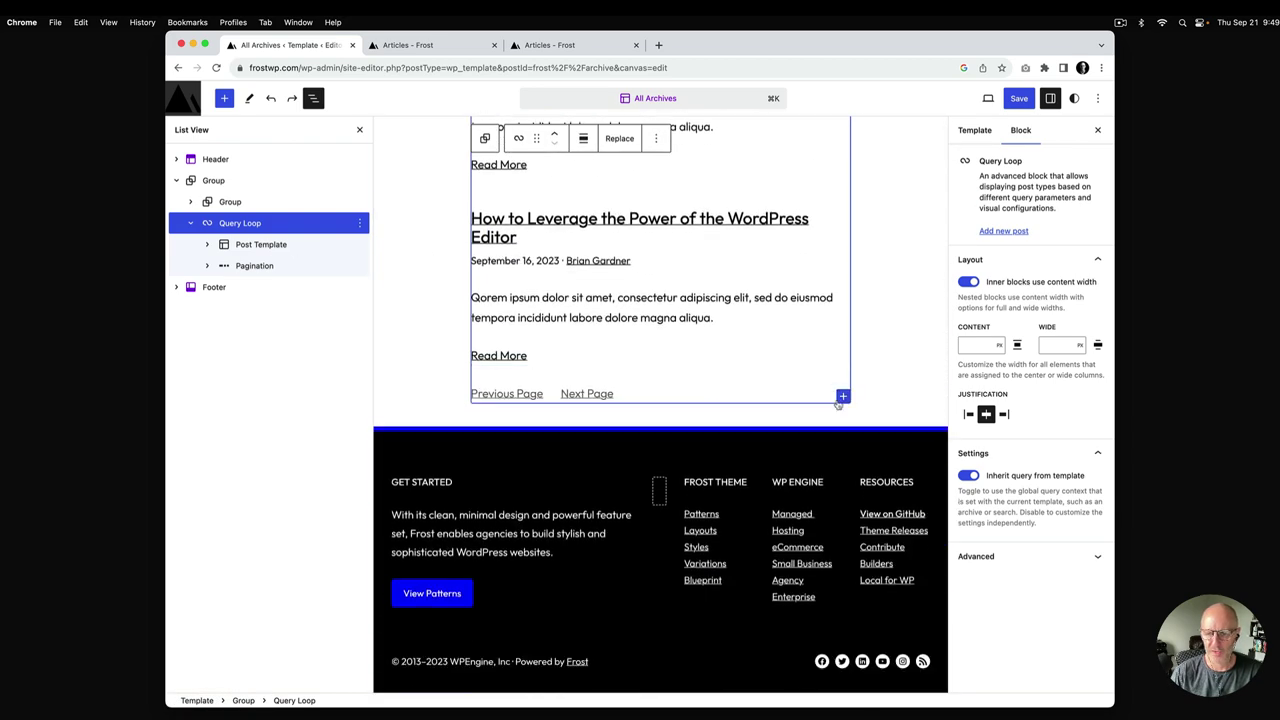
{"action": "left_click", "coordinate": [842, 397]}
{"action": "type", "text": "col"}
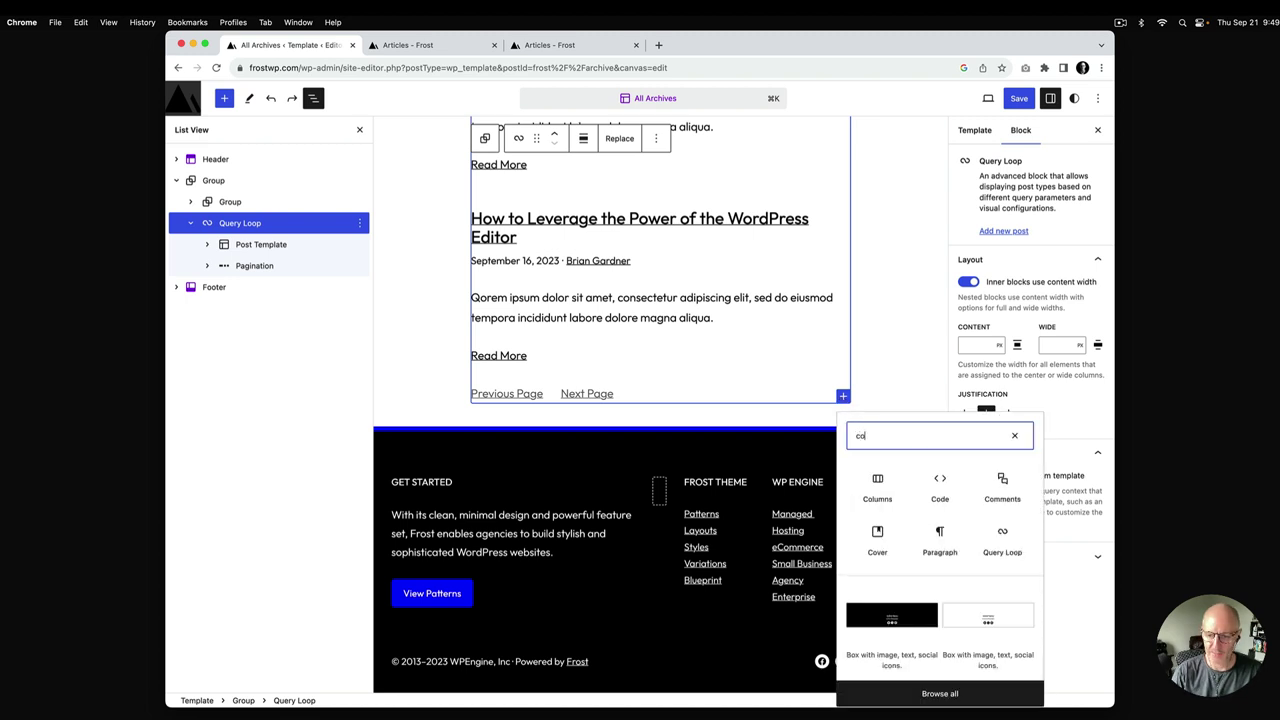
{"action": "left_click", "coordinate": [879, 486]}
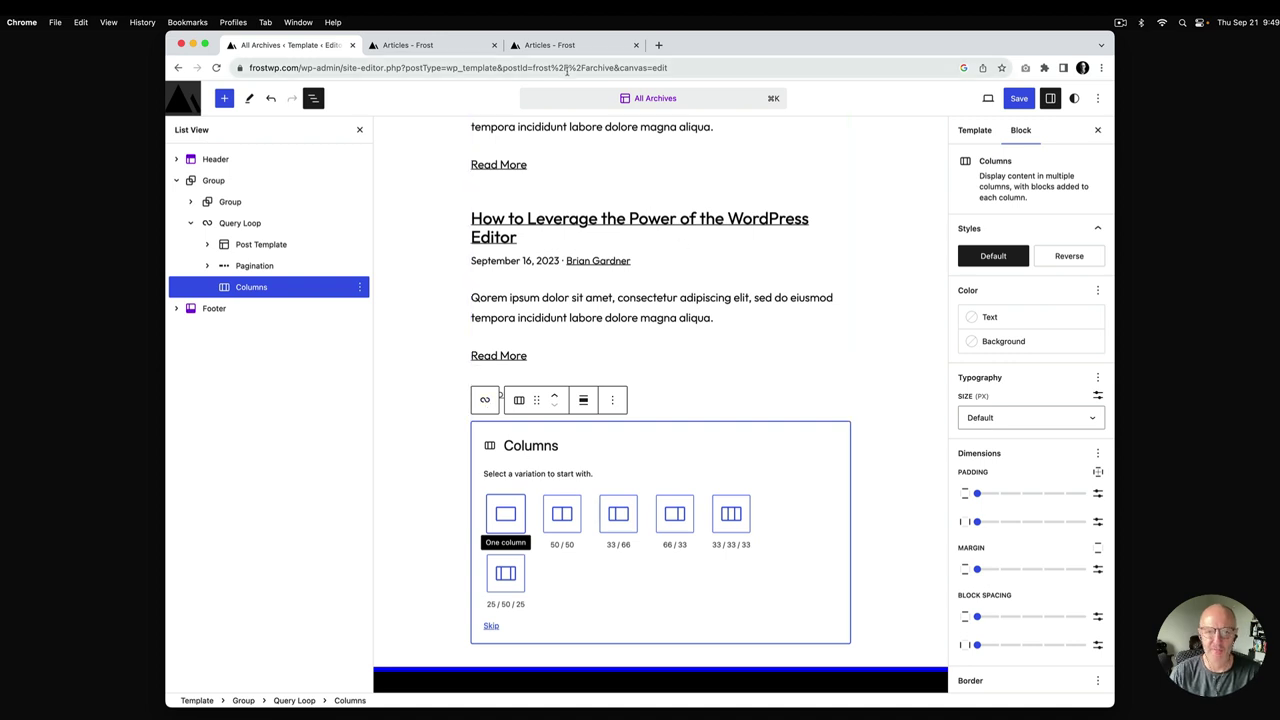
Step: Set the Query Loop to wide width and stop its inner blocks from using content width
{"action": "left_click", "coordinate": [242, 223]}
{"action": "left_click", "coordinate": [583, 139]}
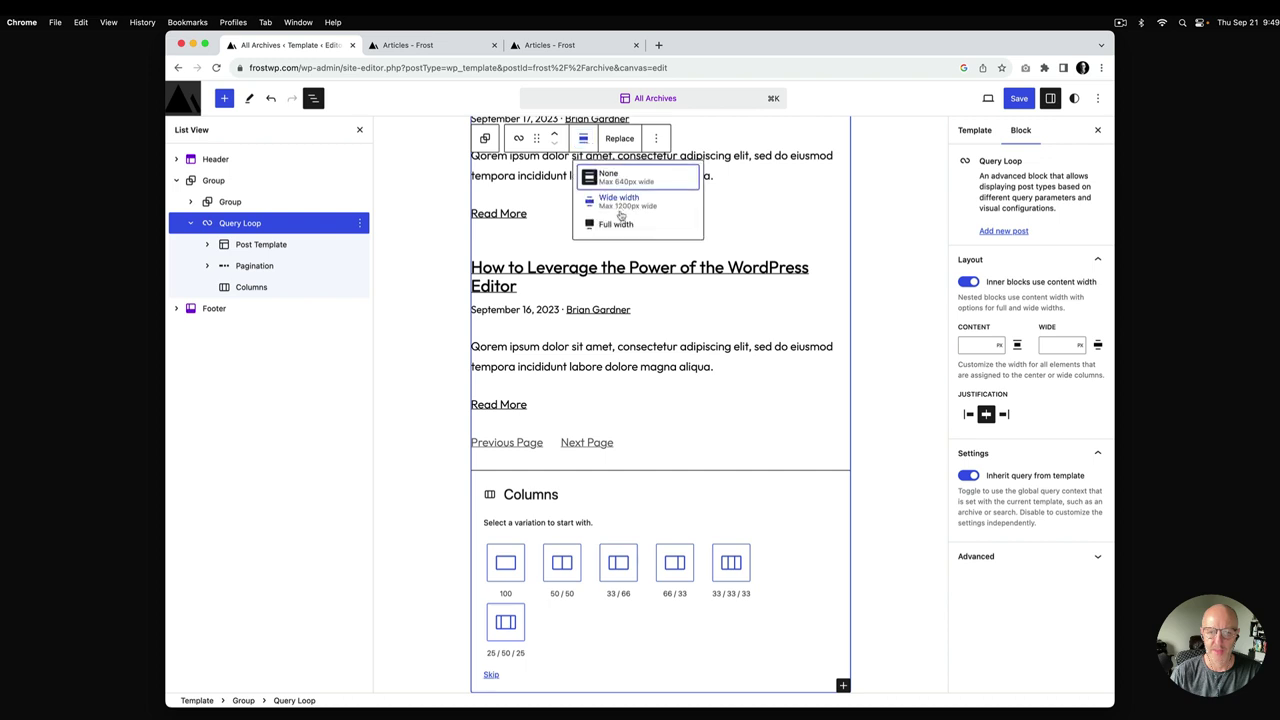
{"action": "left_click", "coordinate": [641, 204]}
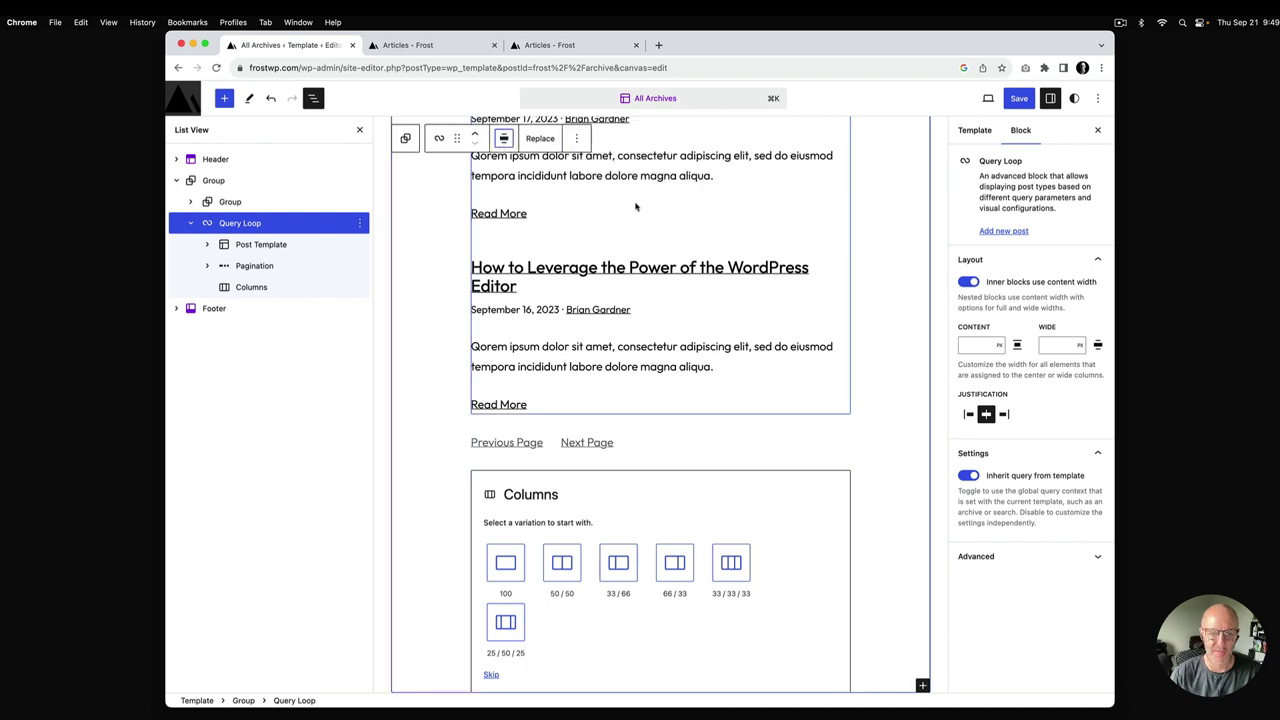
{"action": "left_click", "coordinate": [1031, 285]}
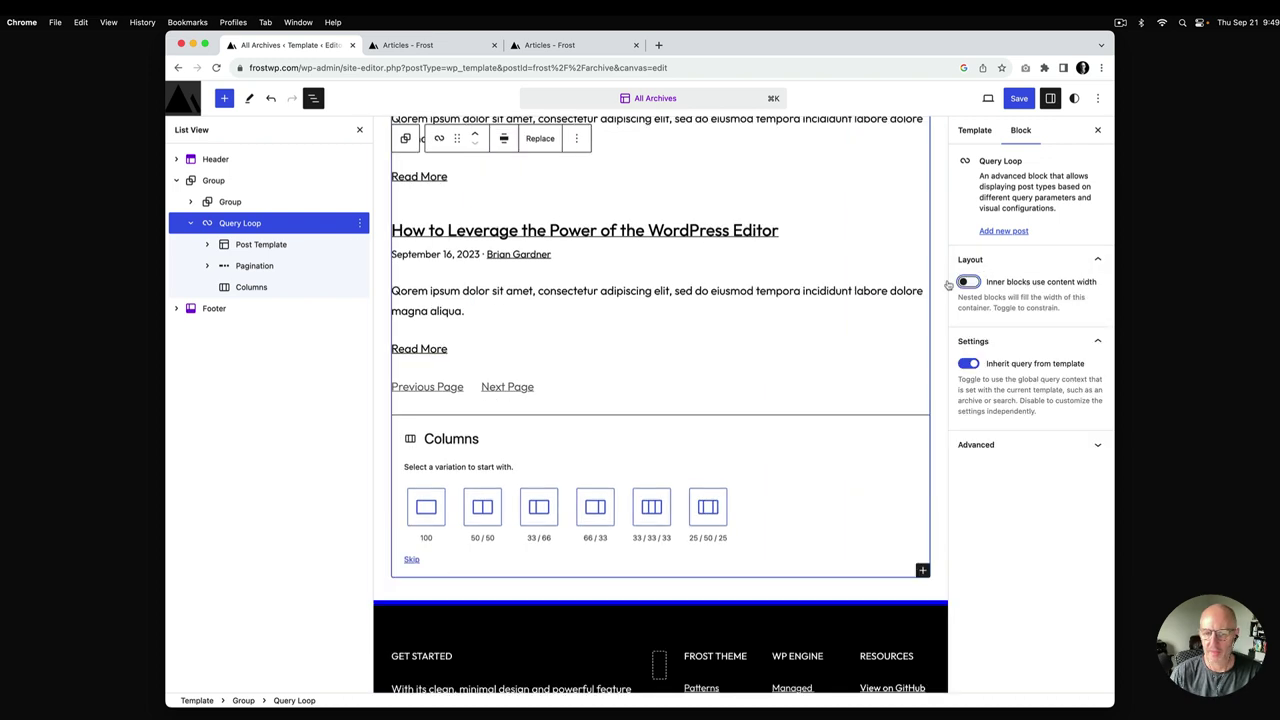
Step: Choose the 25 / 50 / 25 variation for the new Columns block below the pagination
{"action": "scroll", "coordinate": [657, 288], "scroll_direction": "up", "scroll_amount": 5}
{"action": "scroll", "coordinate": [658, 288], "scroll_direction": "up", "scroll_amount": 8}
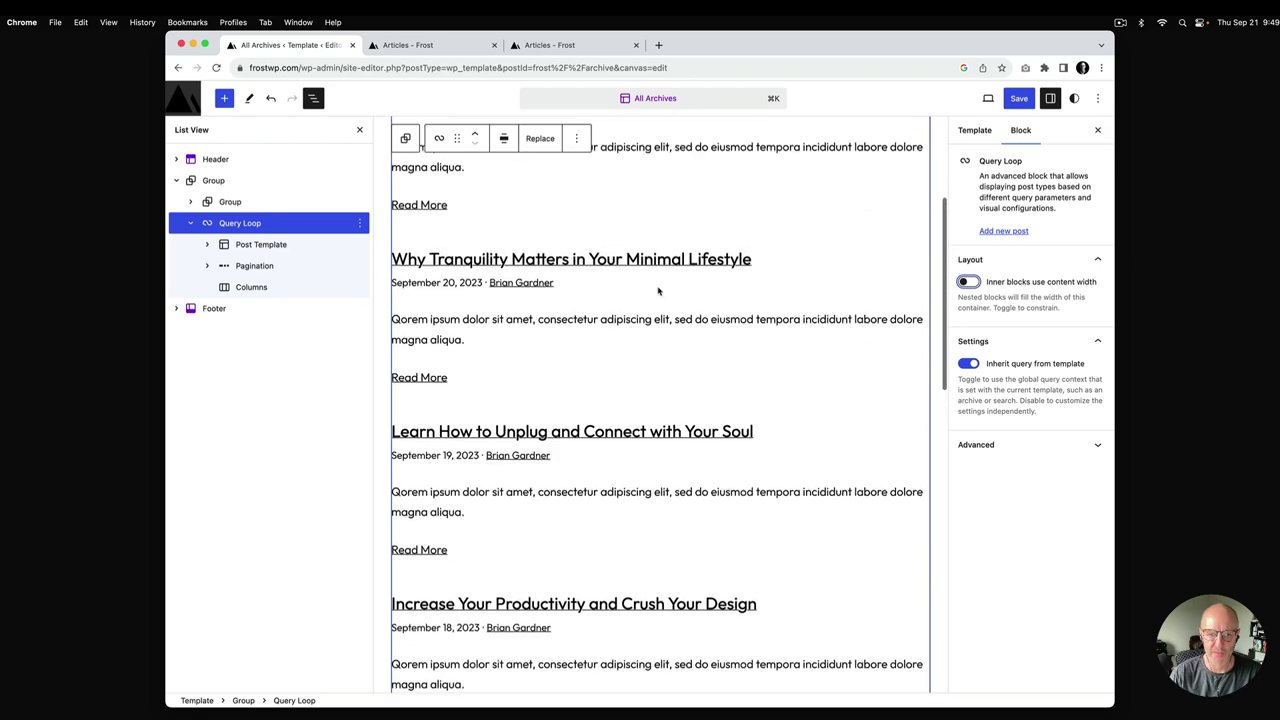
{"action": "scroll", "coordinate": [658, 288], "scroll_direction": "down", "scroll_amount": 10}
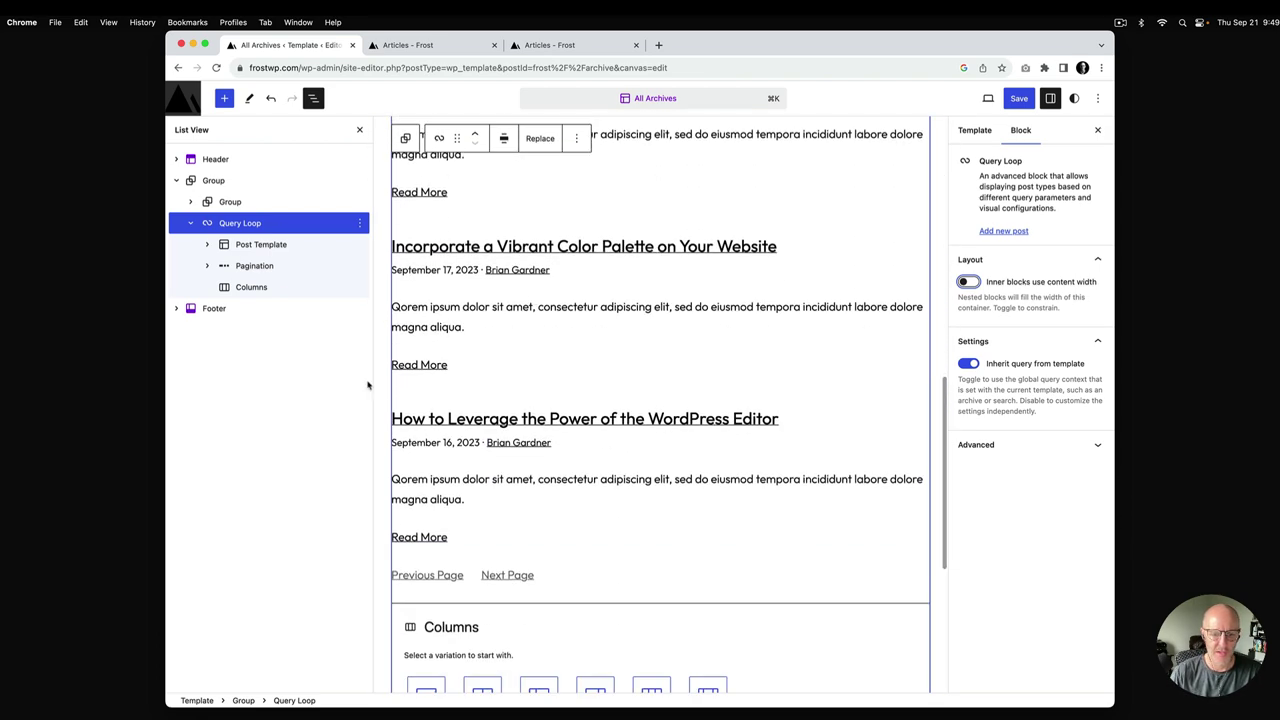
{"action": "scroll", "coordinate": [657, 468], "scroll_direction": "down", "scroll_amount": 6}
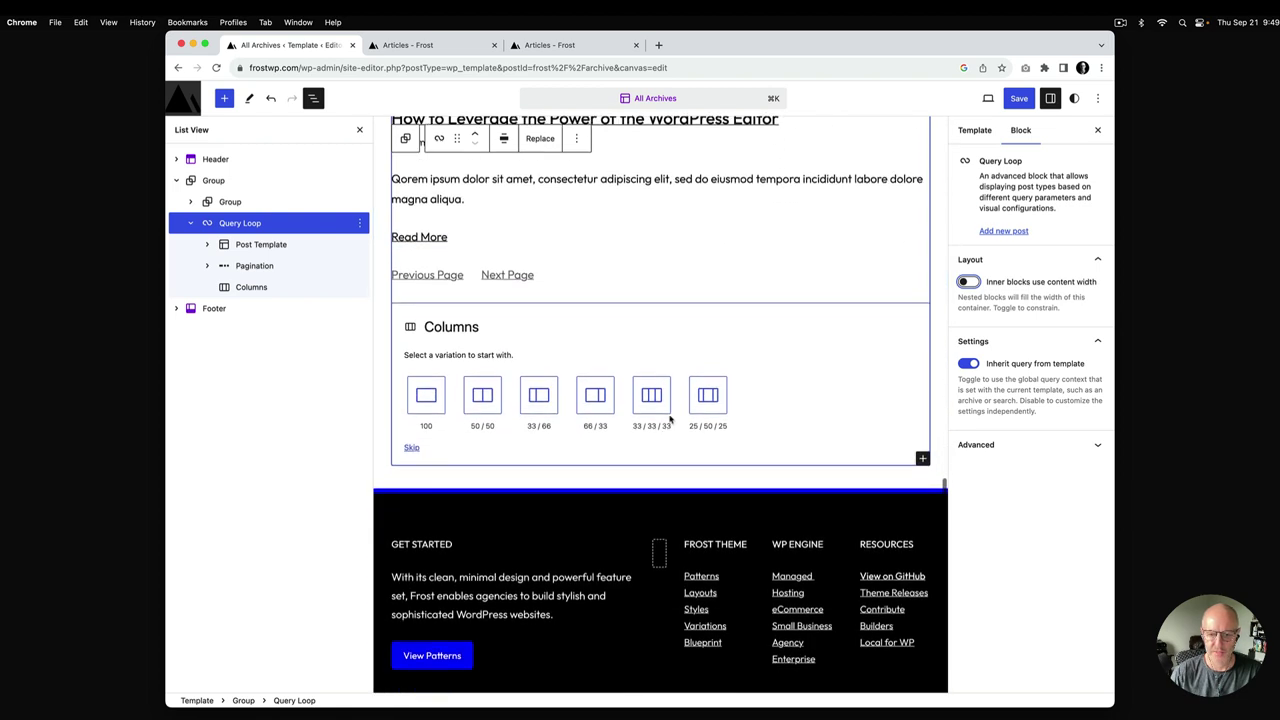
{"action": "left_click", "coordinate": [709, 397]}
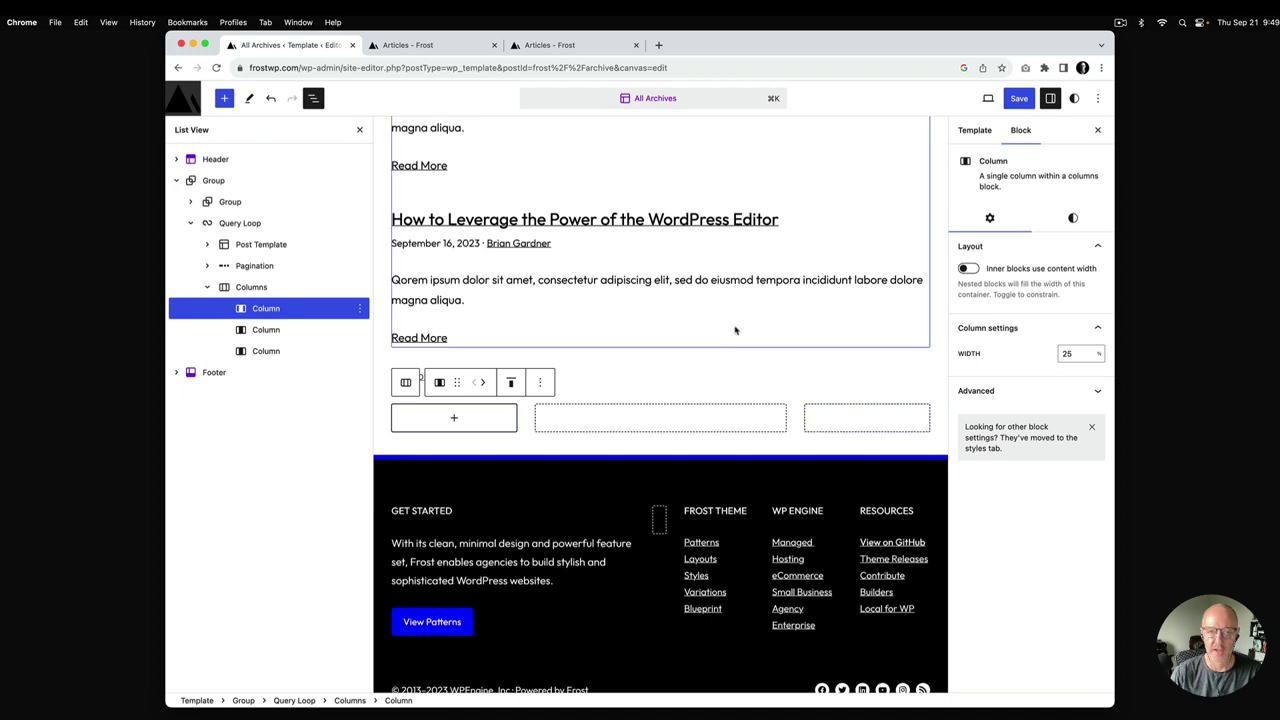
Step: Place an empty Paragraph block as a placeholder in each of the three columns
{"action": "left_click", "coordinate": [453, 417]}
{"action": "left_click", "coordinate": [410, 518]}
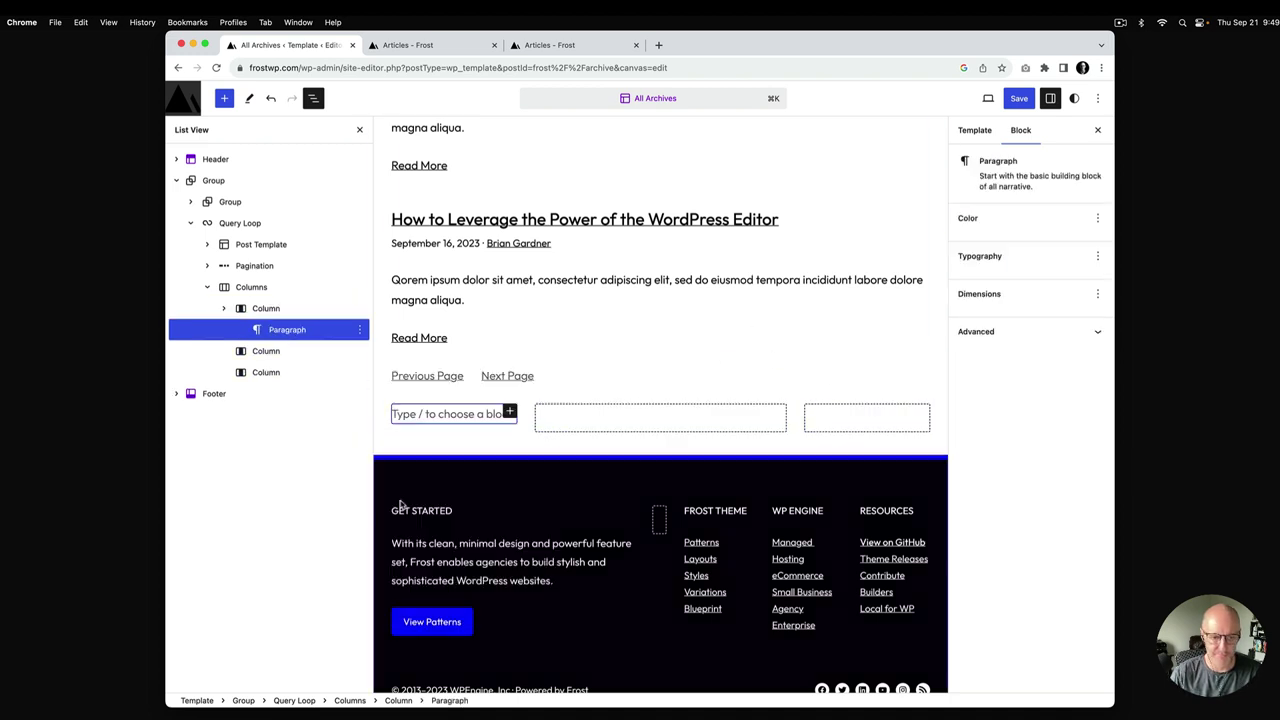
{"action": "left_click", "coordinate": [266, 352]}
{"action": "left_click", "coordinate": [648, 424]}
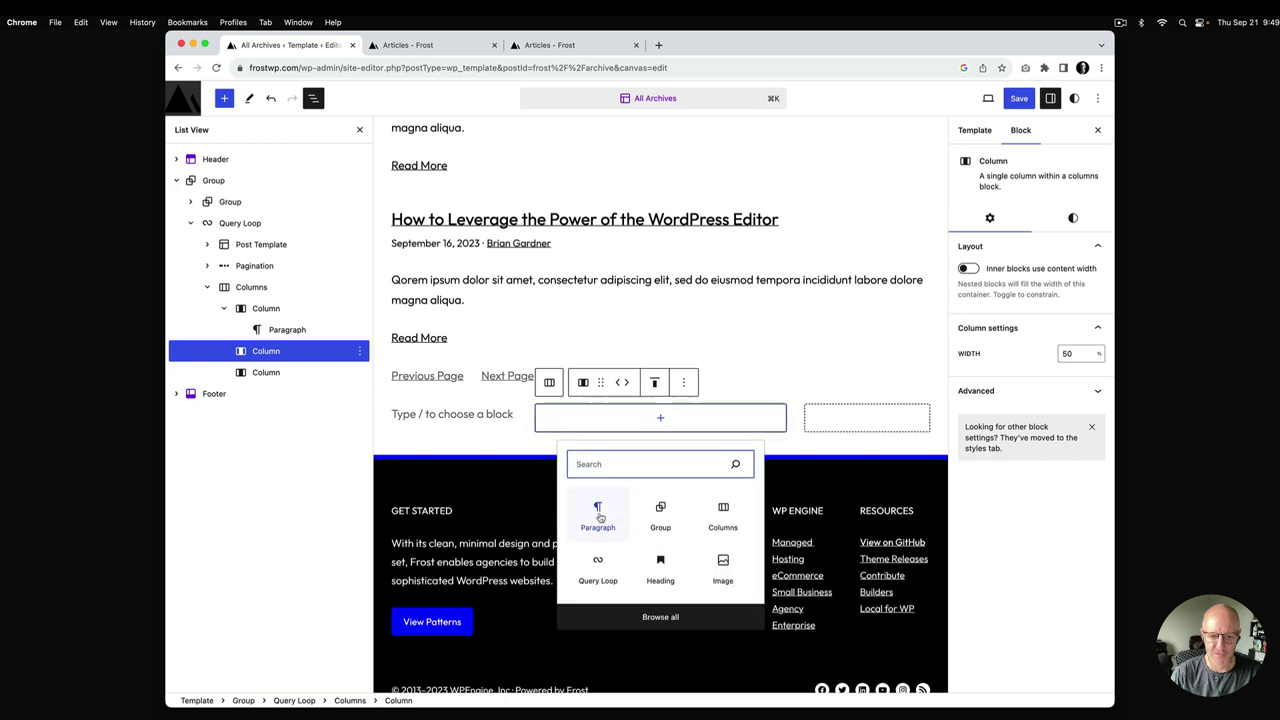
{"action": "left_click", "coordinate": [598, 522]}
{"action": "left_click", "coordinate": [866, 418]}
{"action": "left_click", "coordinate": [873, 424]}
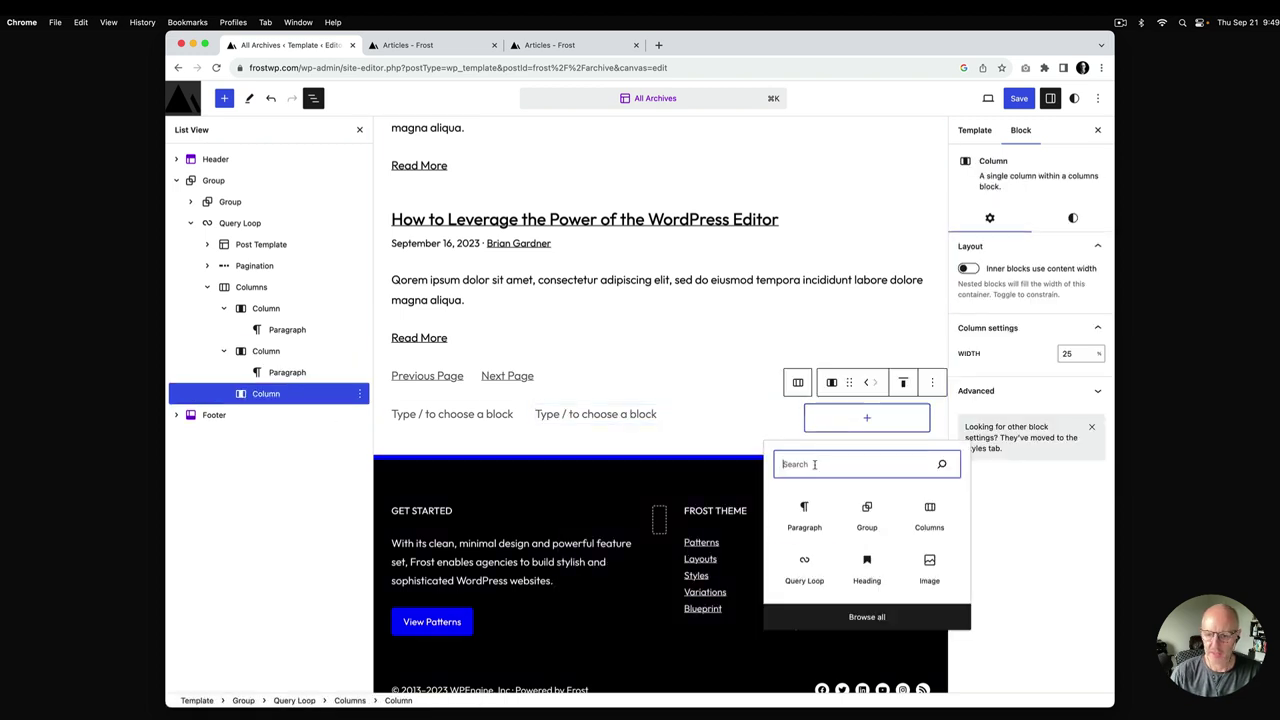
{"action": "left_click", "coordinate": [804, 514]}
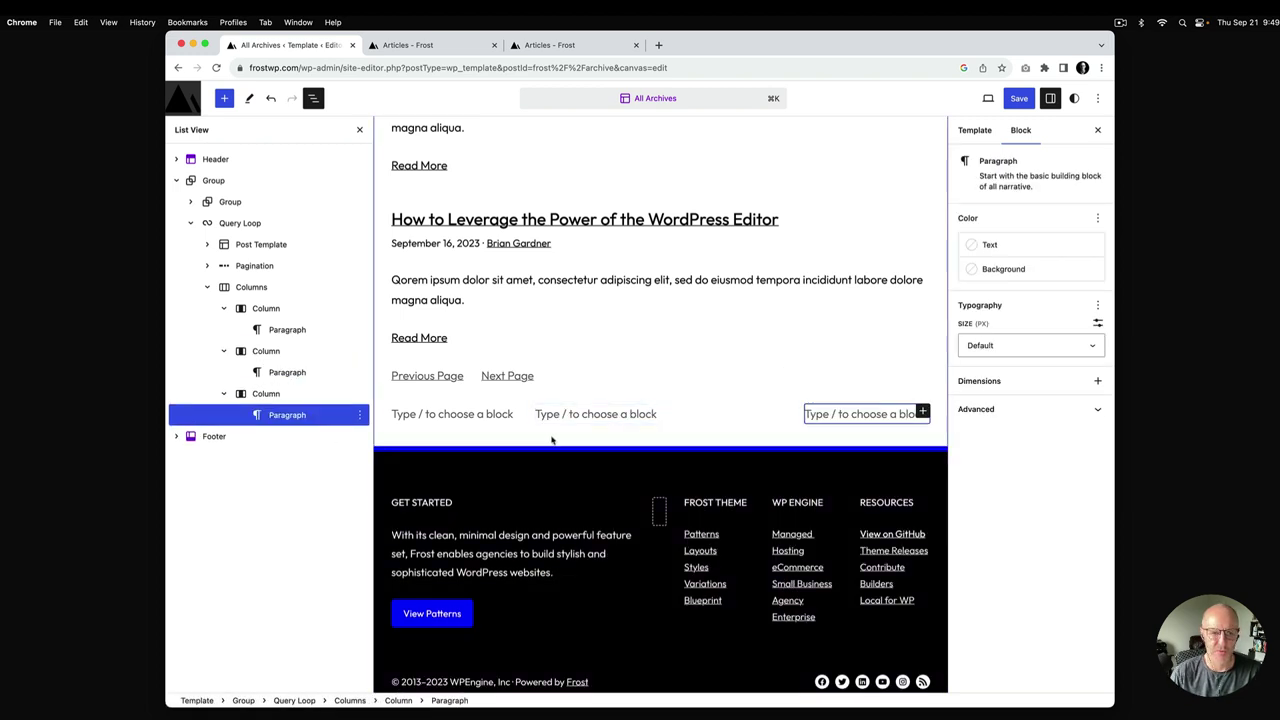
Step: Check the column contents on the list-style Articles page, then expand the template's Post Template, its Group and Row to inspect their blocks
{"action": "left_click", "coordinate": [565, 46]}
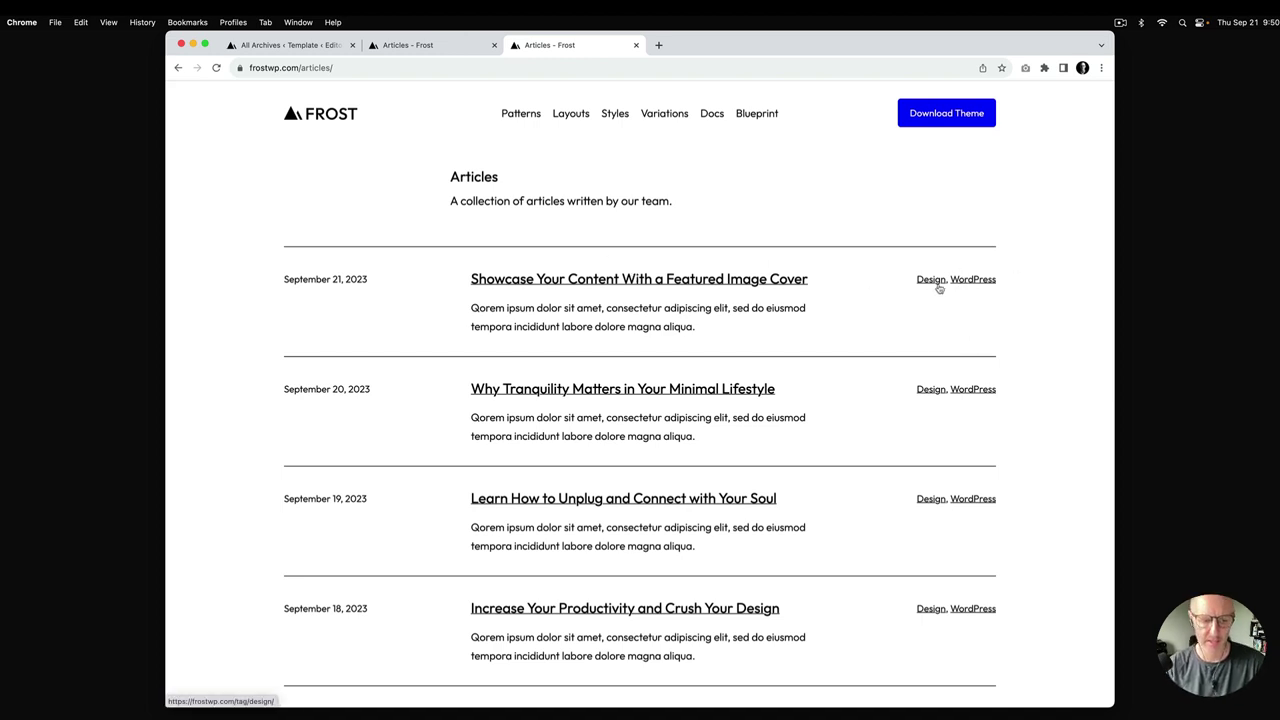
{"action": "left_click", "coordinate": [309, 46]}
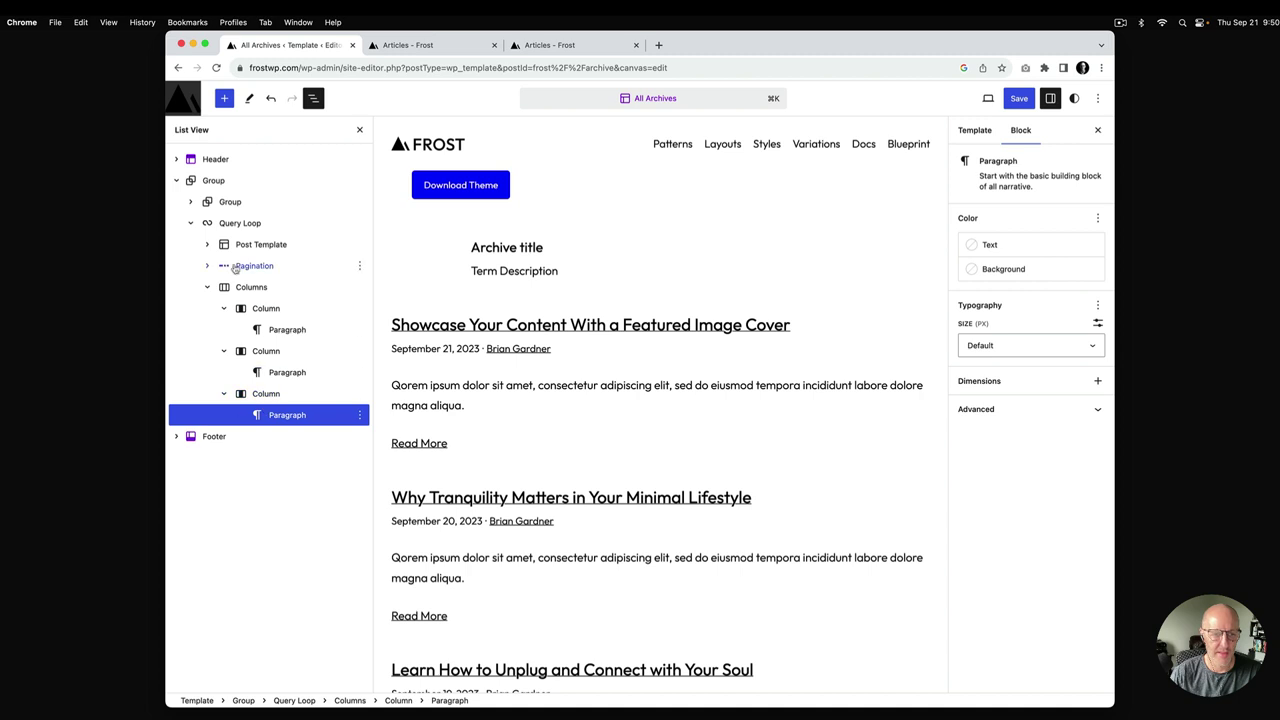
{"action": "left_click", "coordinate": [207, 244]}
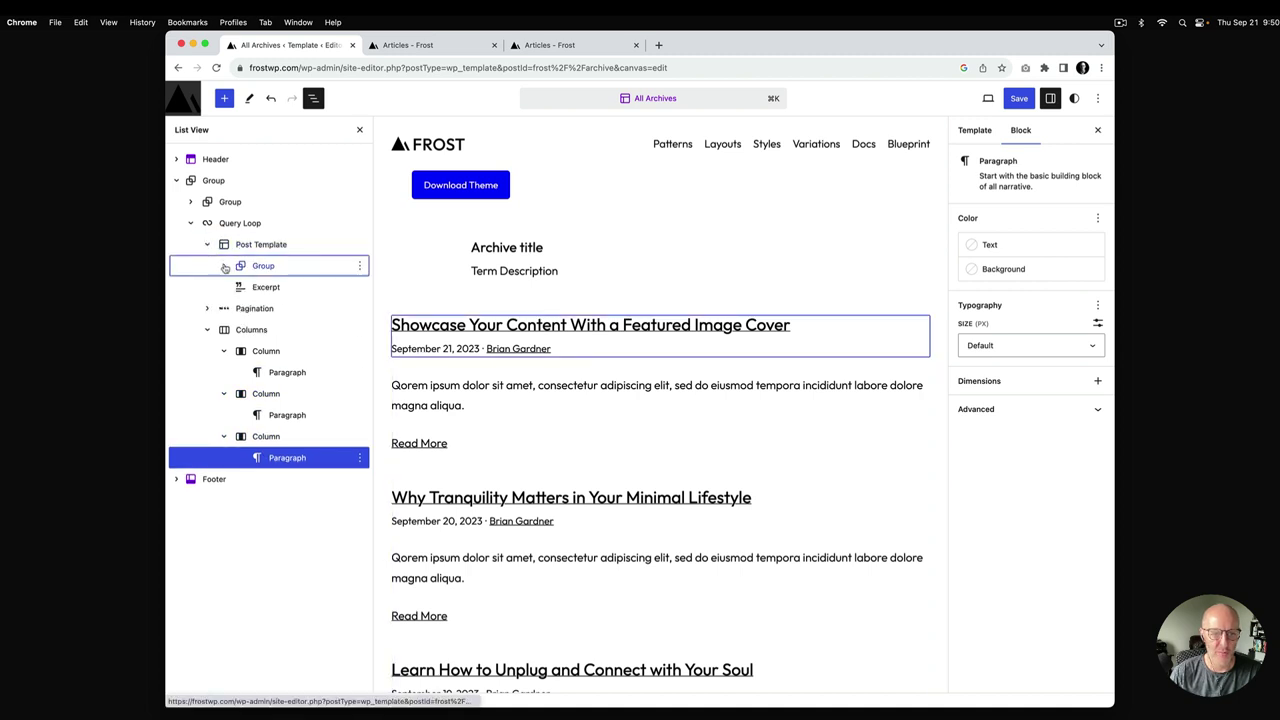
{"action": "left_click", "coordinate": [224, 266]}
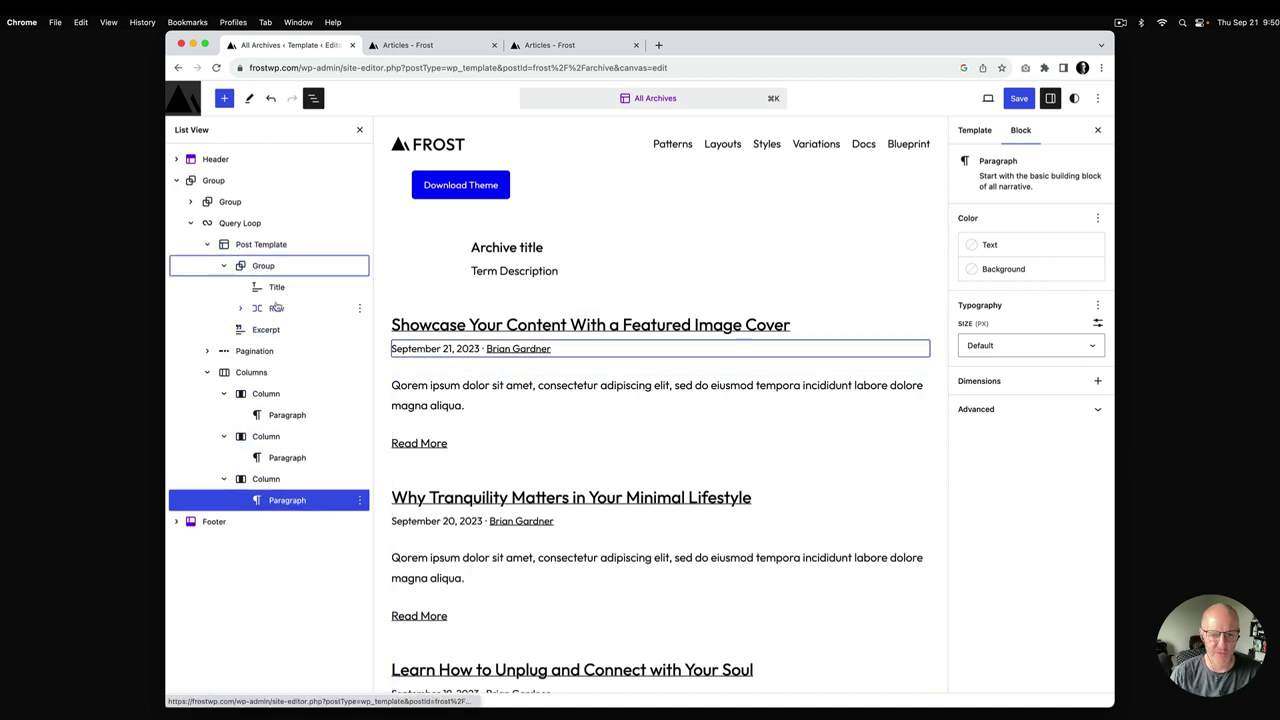
{"action": "left_click", "coordinate": [241, 309]}
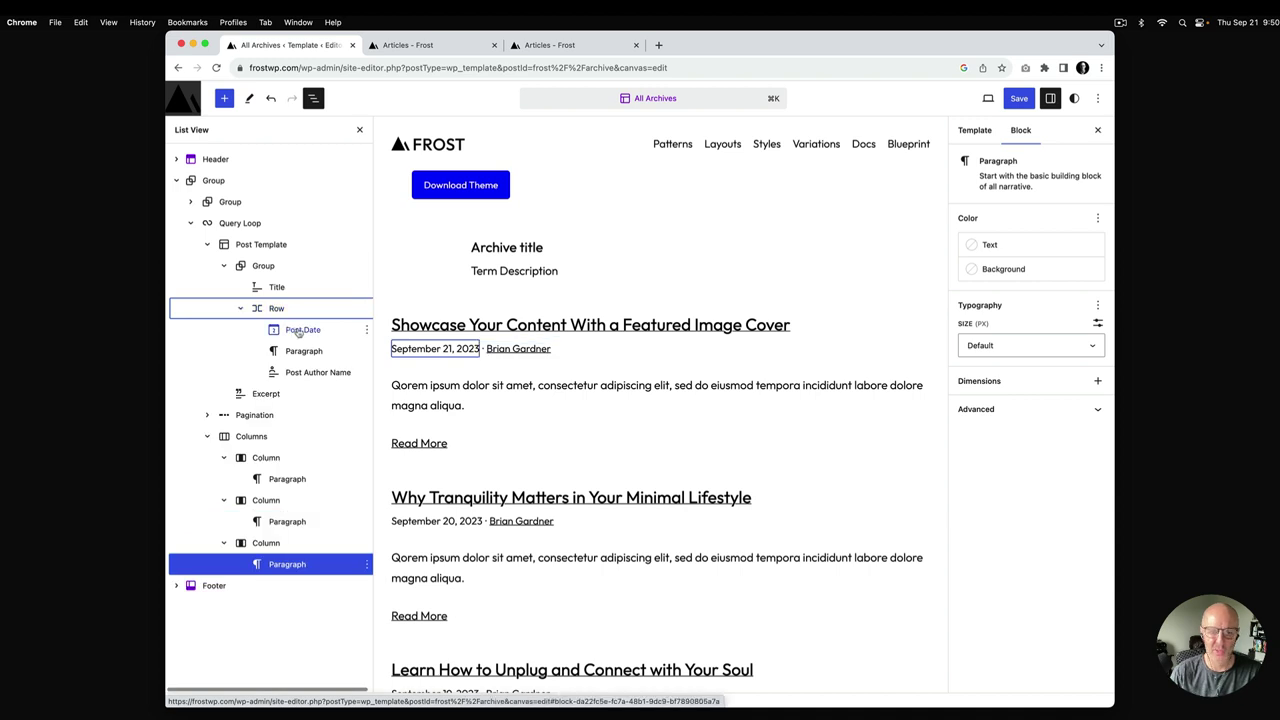
Step: Add a Post Date block to the first column and delete that column's placeholder paragraph
{"action": "left_click", "coordinate": [263, 458]}
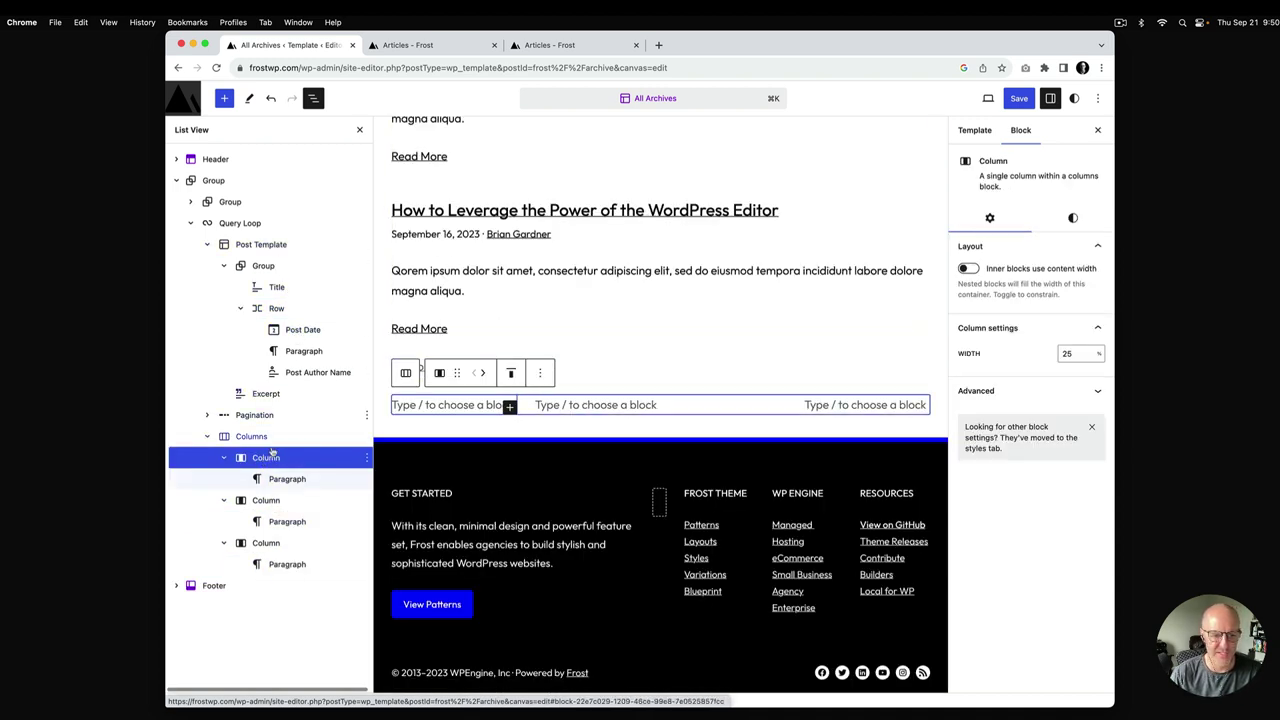
{"action": "left_click", "coordinate": [509, 407]}
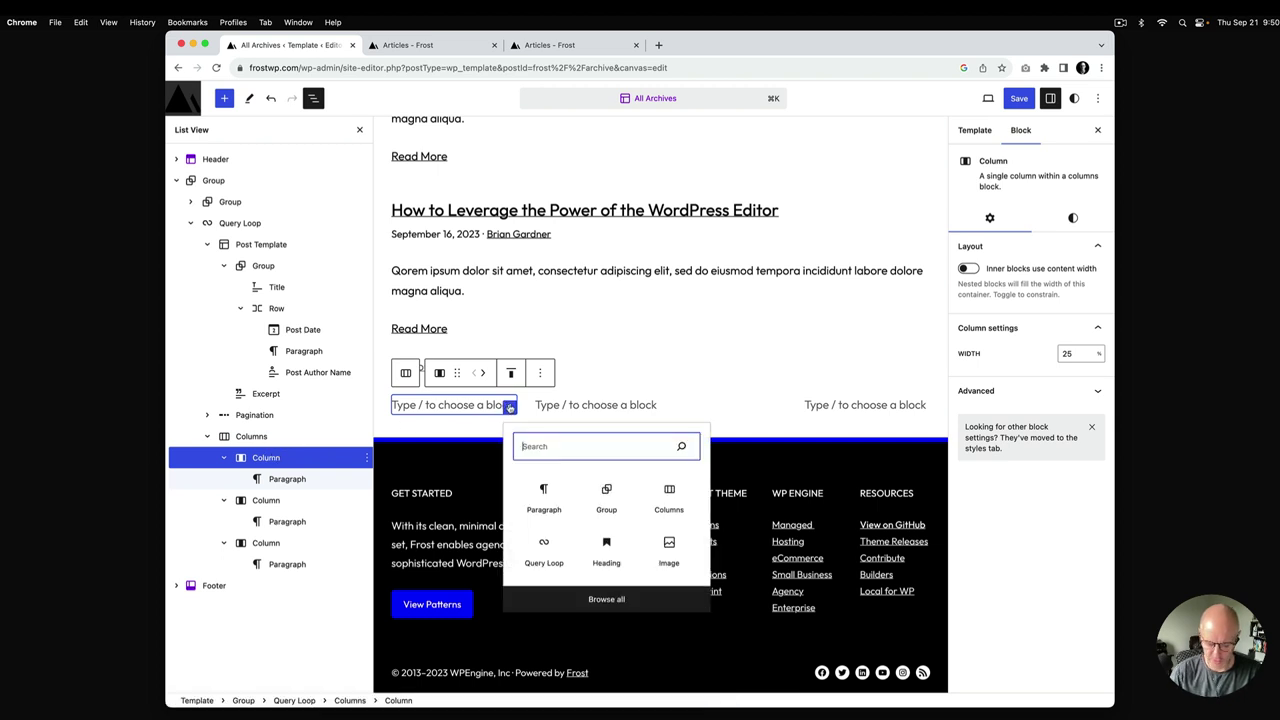
{"action": "type", "text": "post"}
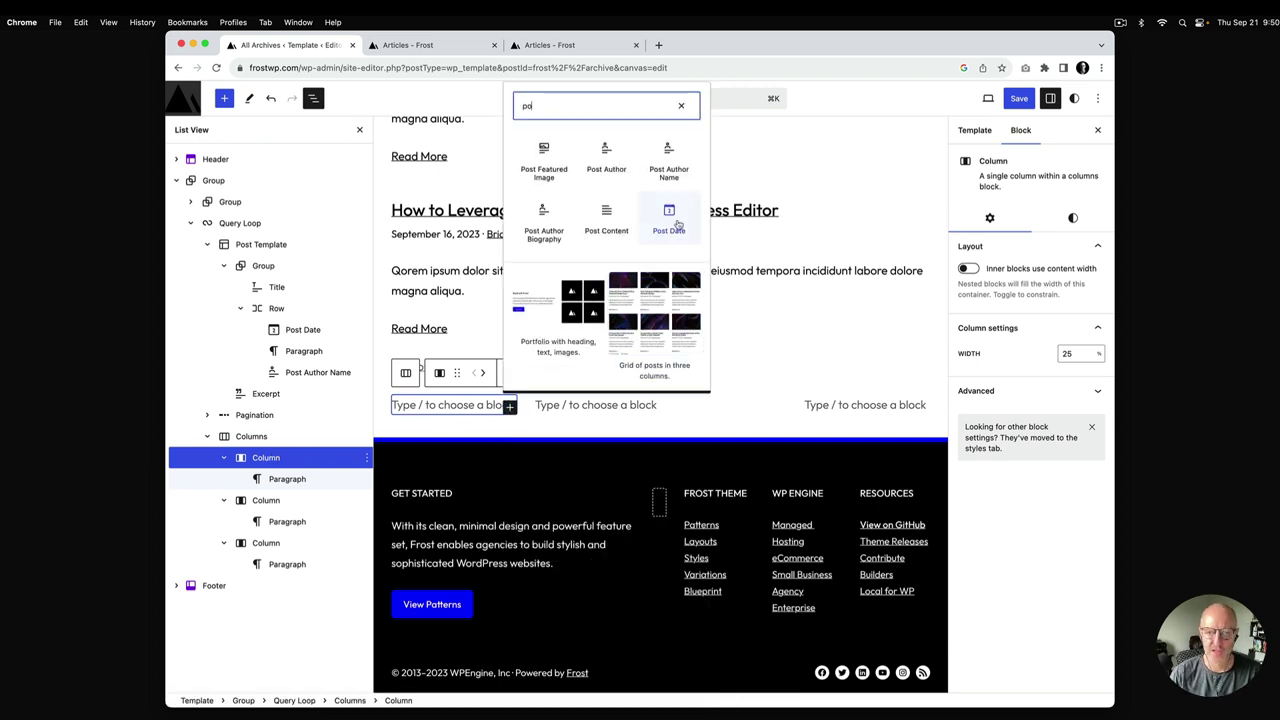
{"action": "left_click", "coordinate": [669, 212]}
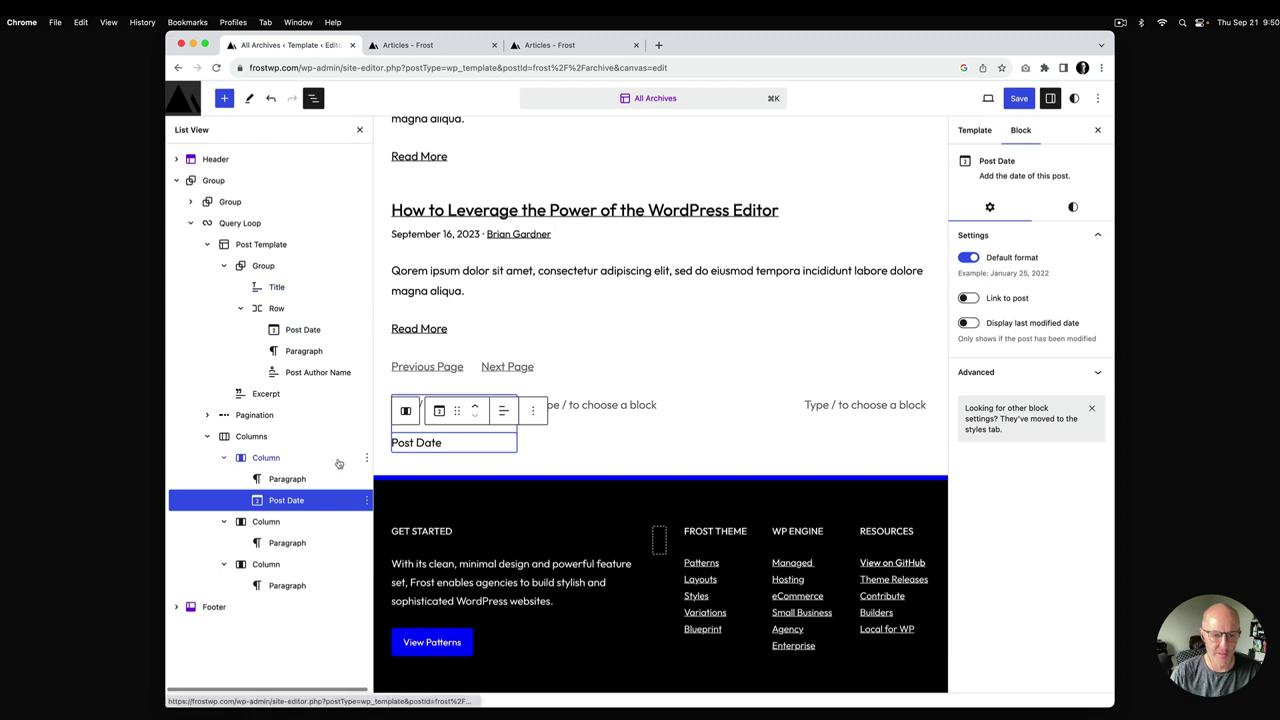
{"action": "left_click", "coordinate": [367, 480]}
{"action": "left_click", "coordinate": [385, 450]}
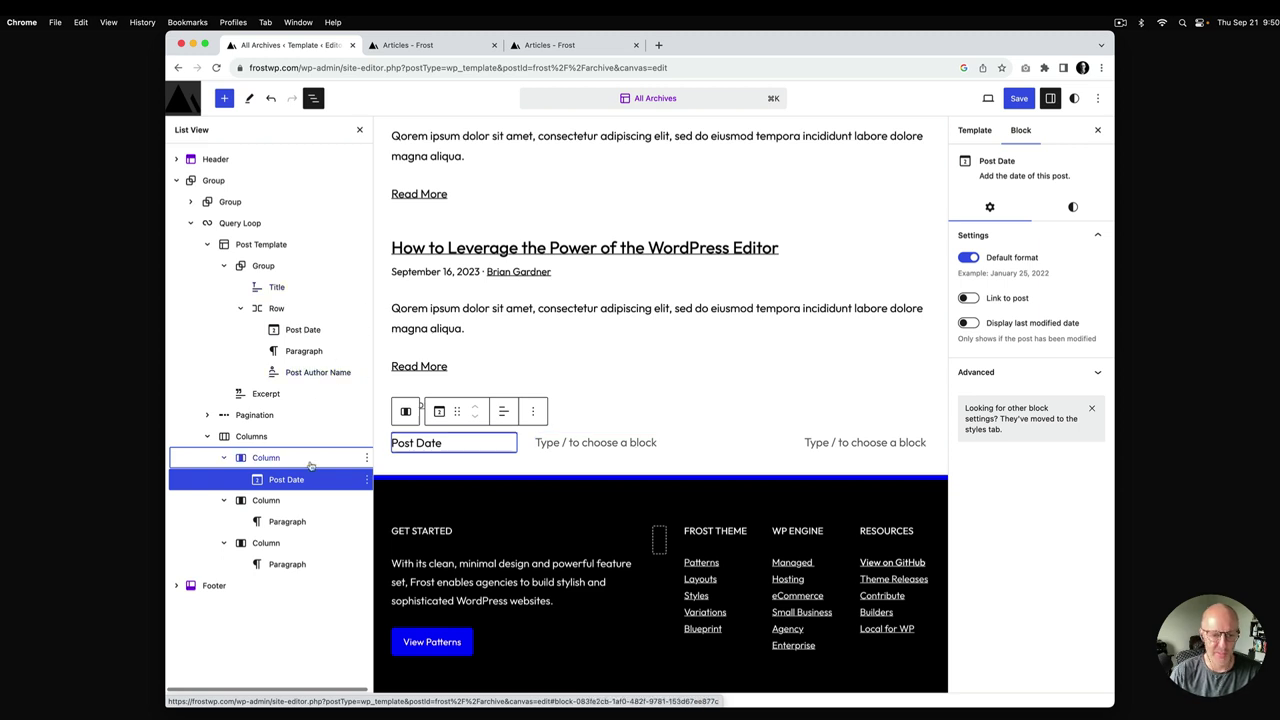
Step: Add a Title block to the middle 50% column, below its placeholder paragraph
{"action": "left_click", "coordinate": [280, 504]}
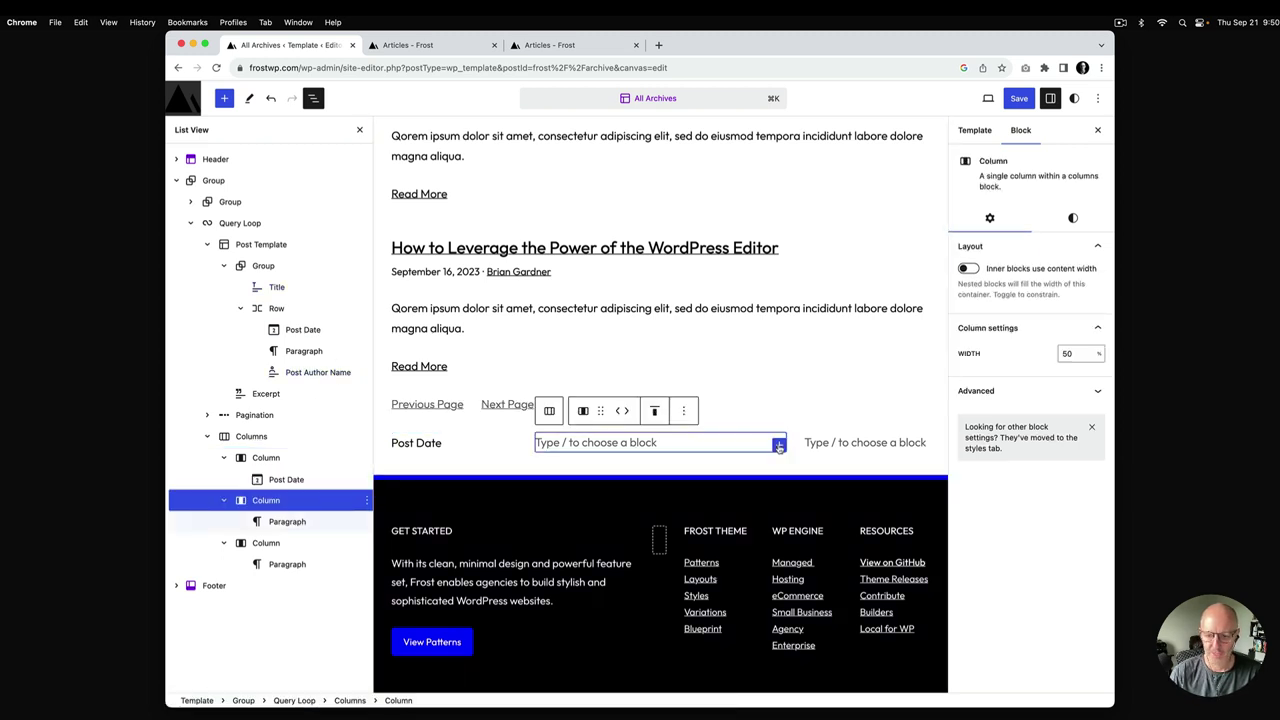
{"action": "left_click", "coordinate": [779, 446]}
{"action": "type", "text": "post"}
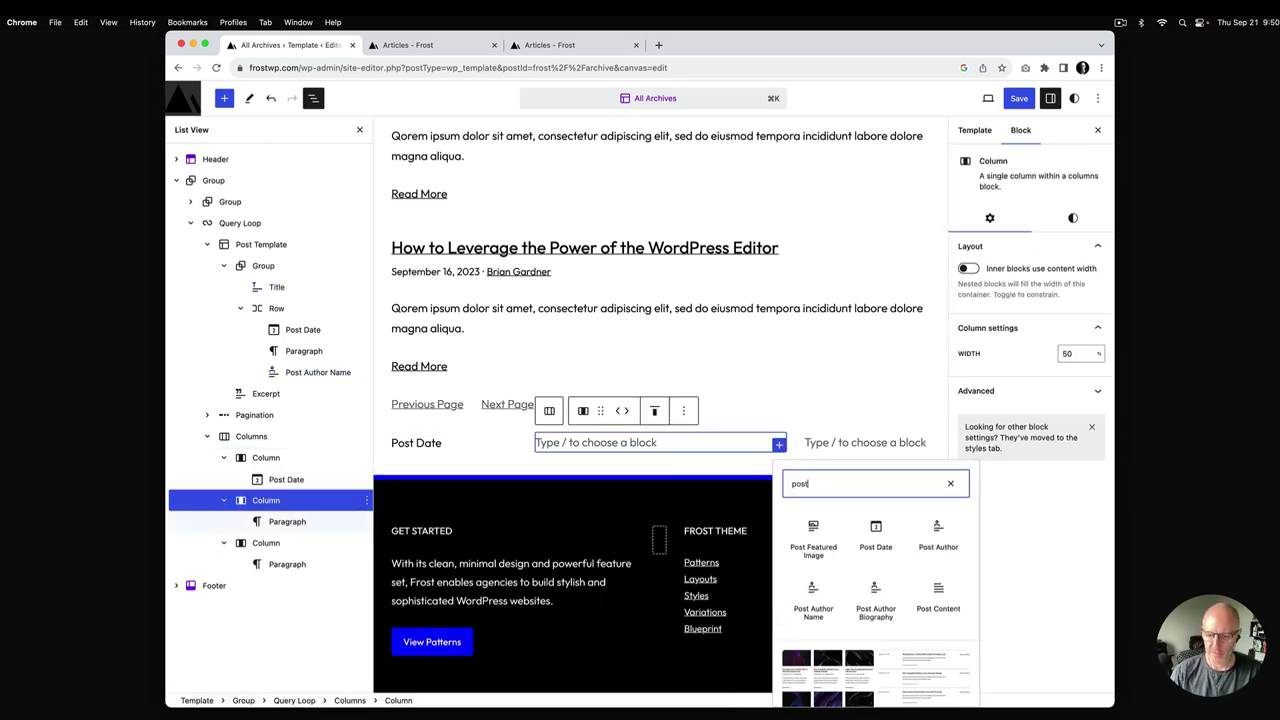
{"action": "key", "text": "BackSpace"}
{"action": "key", "text": "BackSpace"}
{"action": "key", "text": "BackSpace"}
{"action": "key", "text": "BackSpace"}
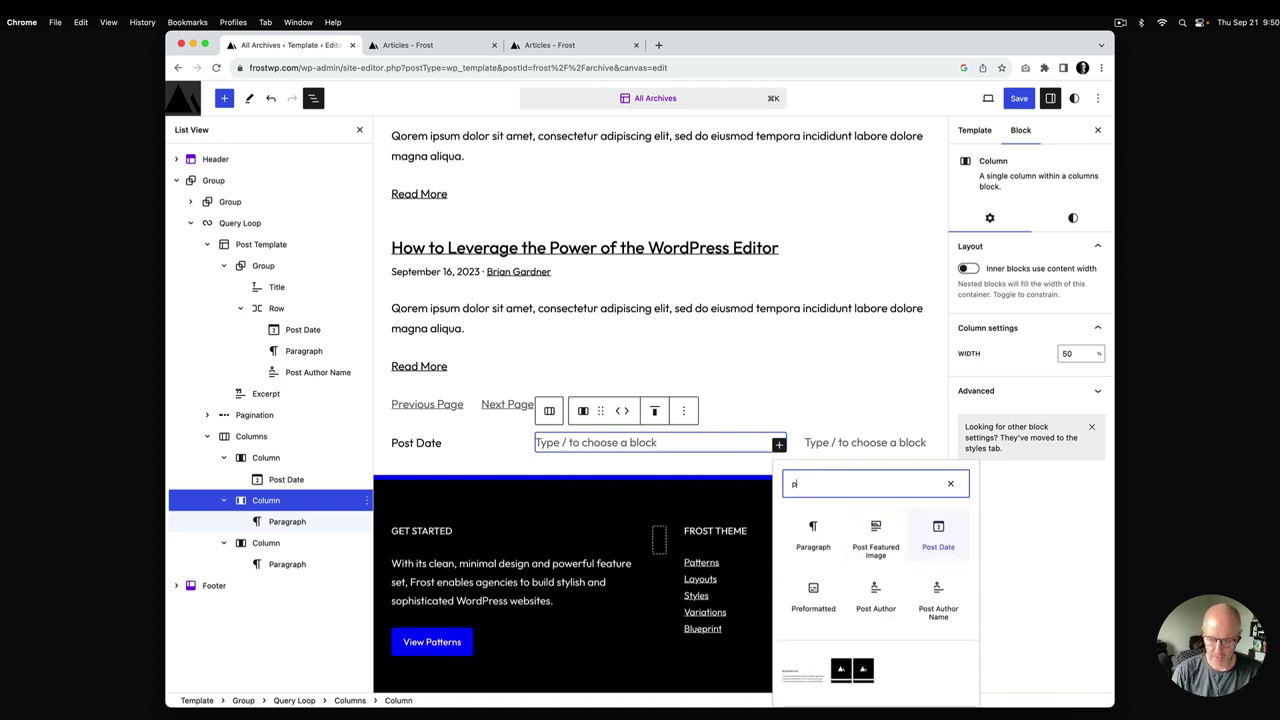
{"action": "type", "text": "tit"}
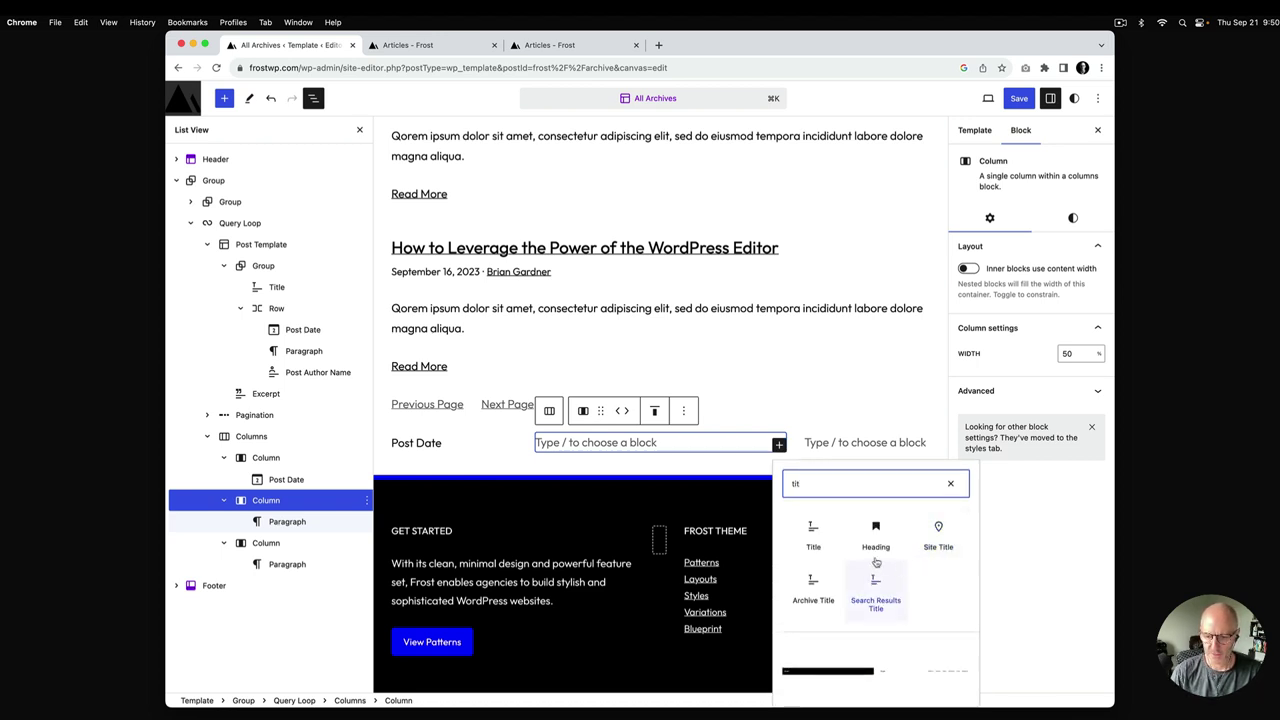
{"action": "left_click", "coordinate": [813, 535]}
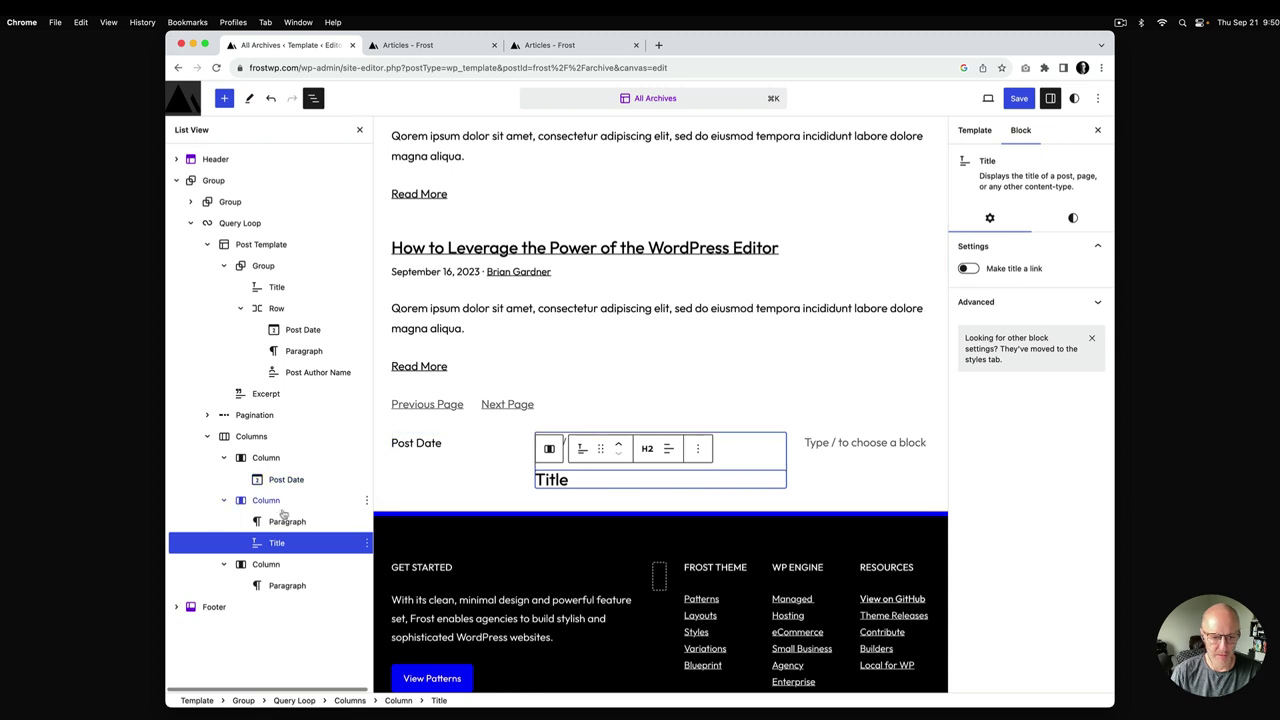
Step: Add an Excerpt block below the Title in the middle column and delete that column's placeholder paragraph
{"action": "left_click", "coordinate": [778, 484]}
{"action": "left_click", "coordinate": [778, 483]}
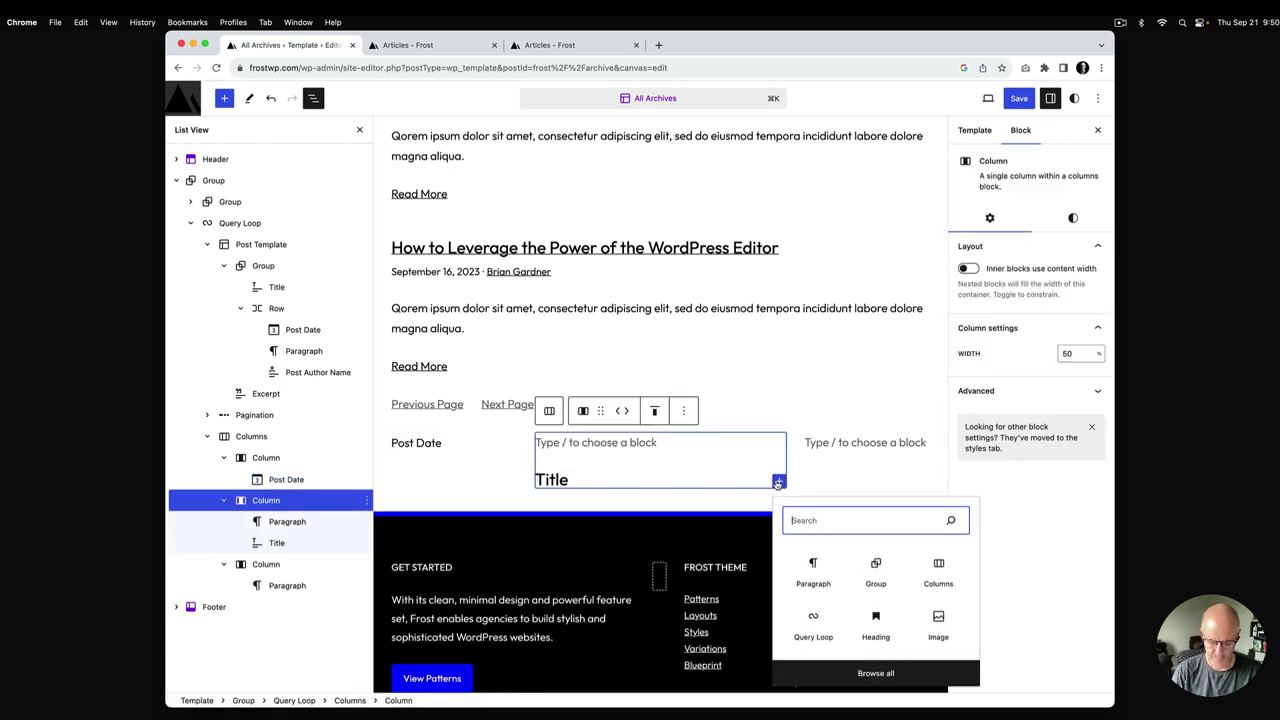
{"action": "type", "text": "ex"}
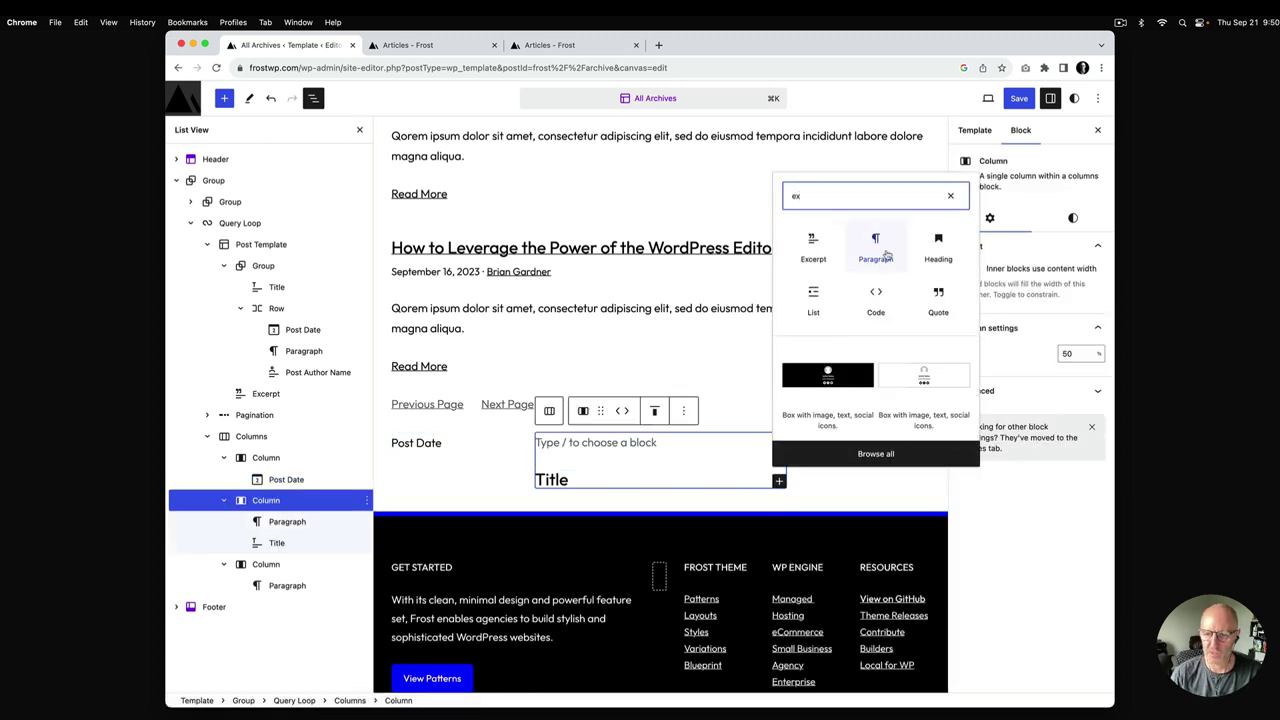
{"action": "left_click", "coordinate": [812, 248]}
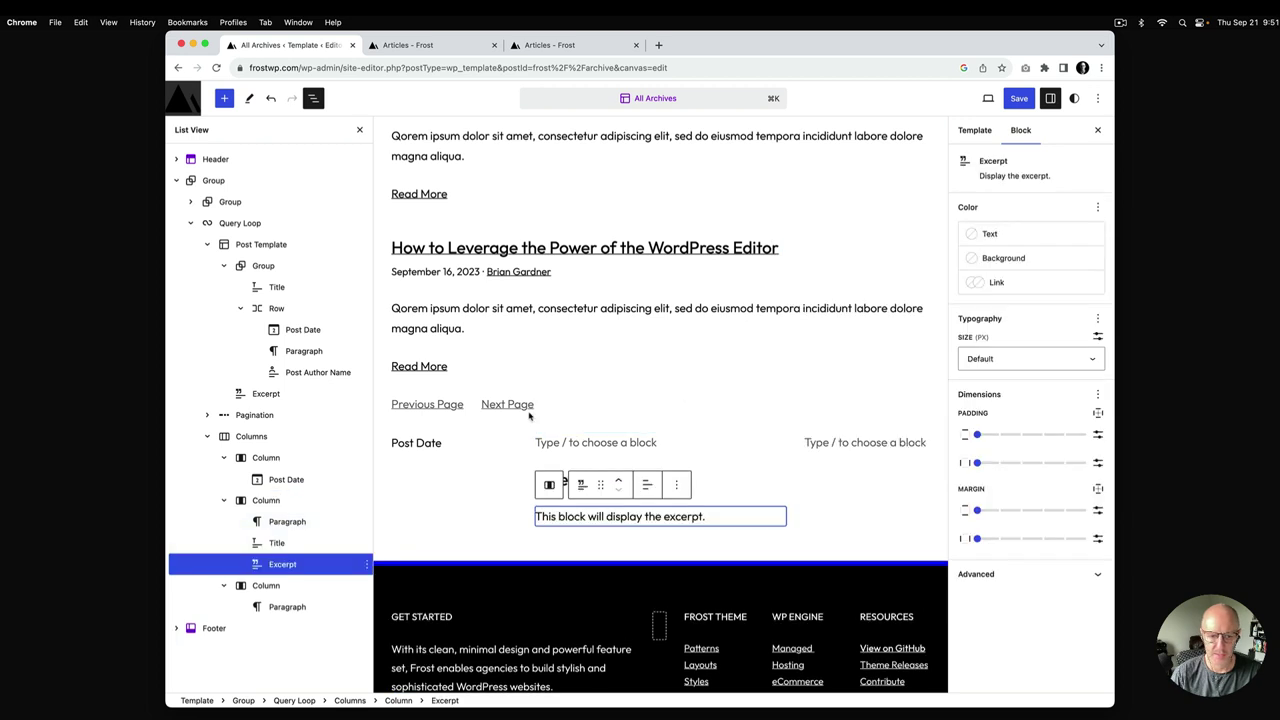
{"action": "left_click", "coordinate": [364, 523]}
{"action": "left_click", "coordinate": [364, 523]}
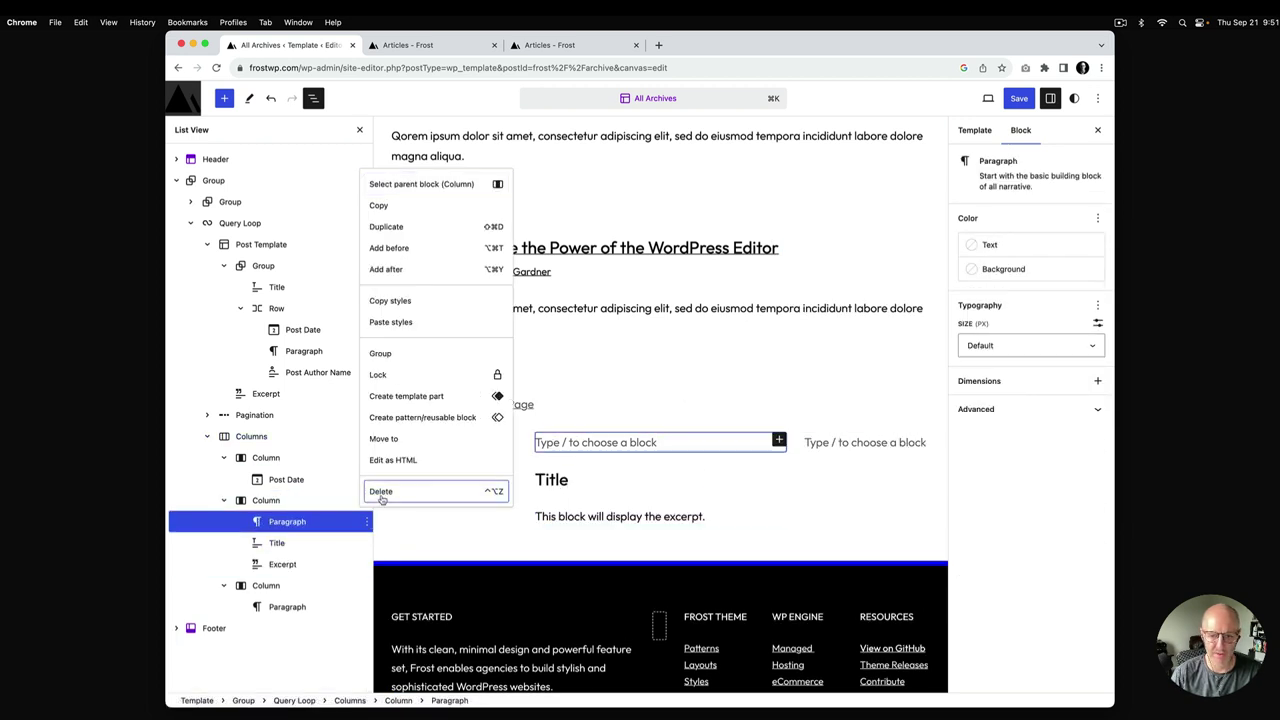
{"action": "left_click", "coordinate": [412, 491]}
Step: Add a Tags block to the third column, below its placeholder paragraph
{"action": "left_click", "coordinate": [266, 564]}
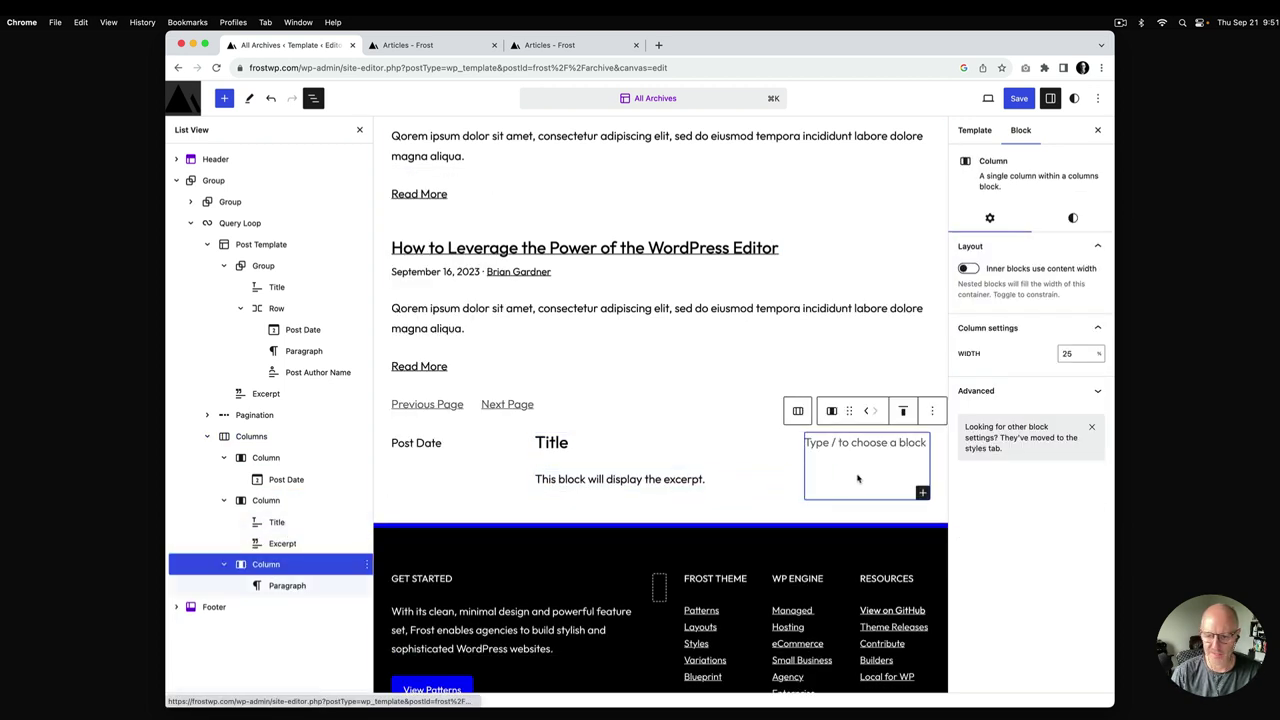
{"action": "left_click", "coordinate": [922, 493]}
{"action": "type", "text": "tag"}
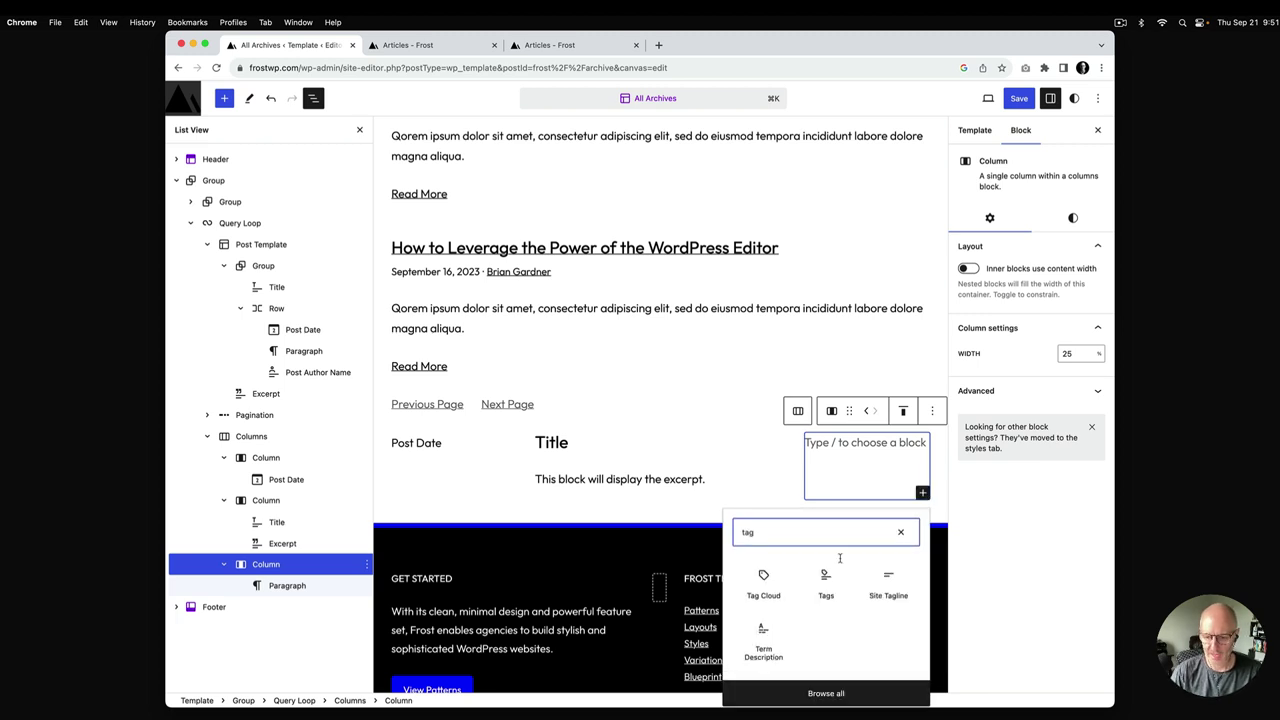
{"action": "left_click", "coordinate": [826, 582]}
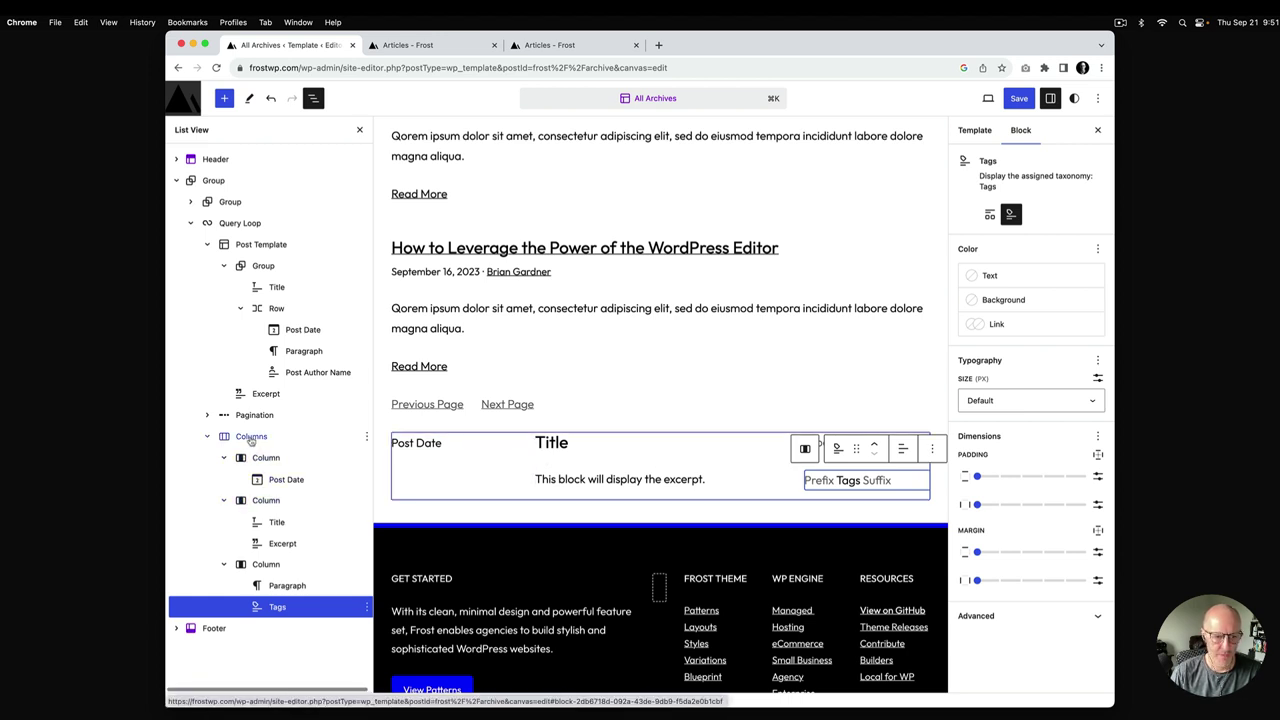
Step: Move the Columns block into the Post Template above its Group, and delete the original Group and Excerpt blocks
{"action": "left_click", "coordinate": [207, 437]}
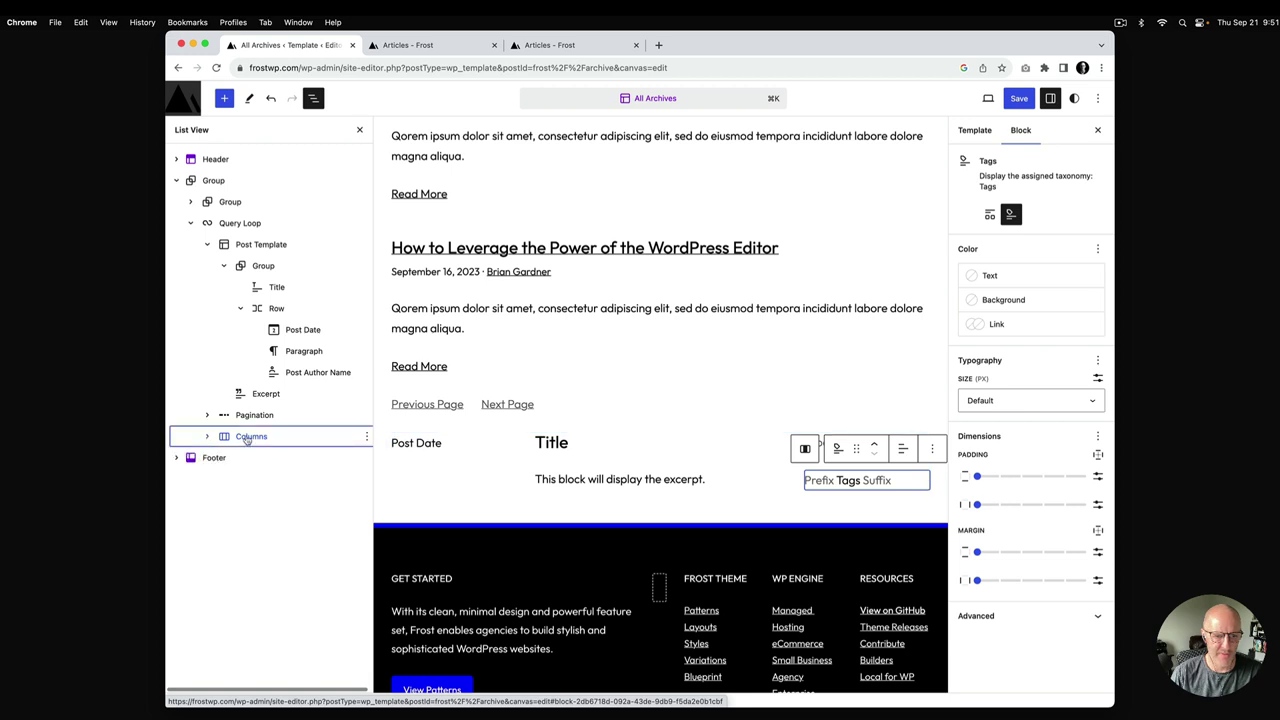
{"action": "left_click_drag", "start_coordinate": [248, 441], "coordinate": [260, 265]}
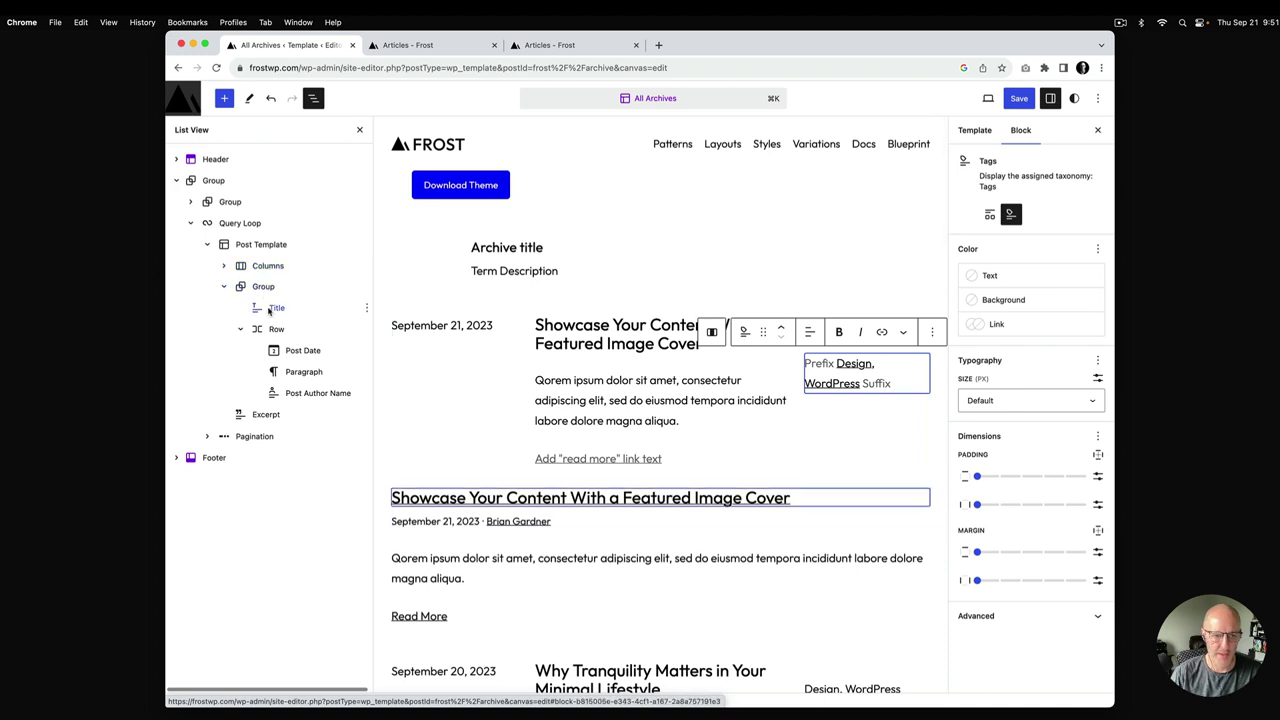
{"action": "left_click", "coordinate": [264, 288]}
{"action": "left_click", "coordinate": [264, 287]}
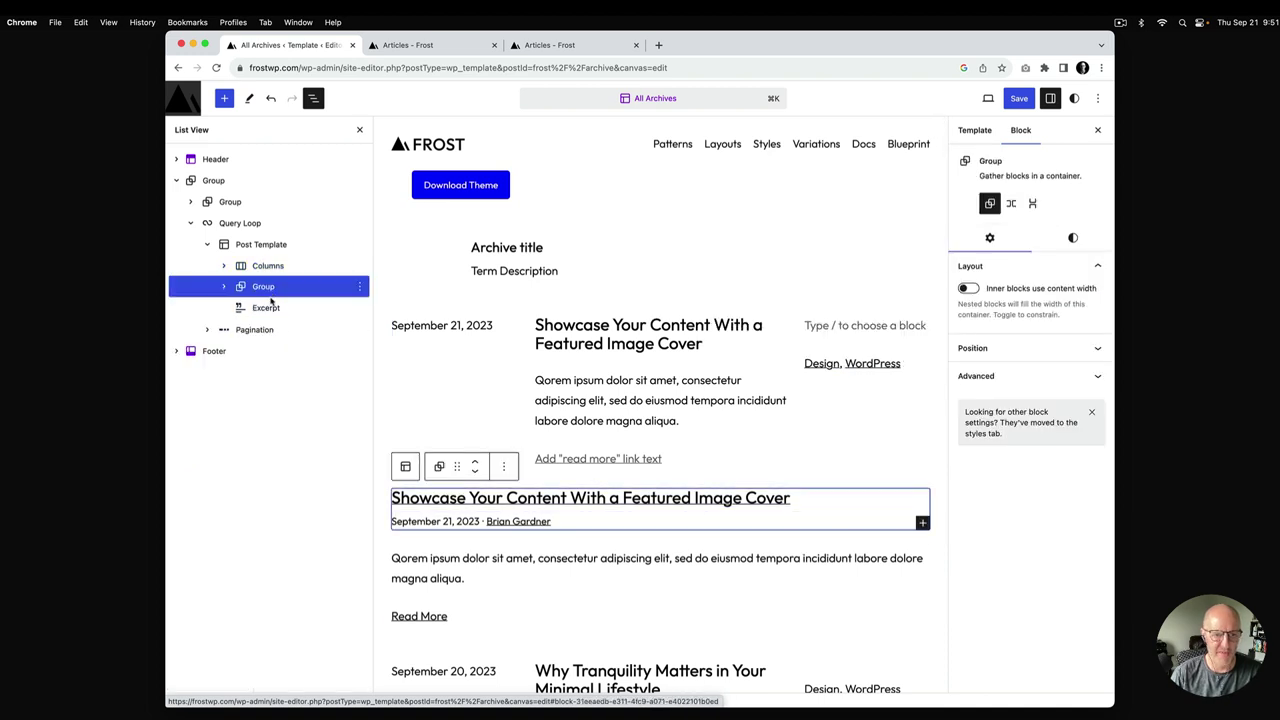
{"action": "left_click", "coordinate": [272, 308], "text": "shift"}
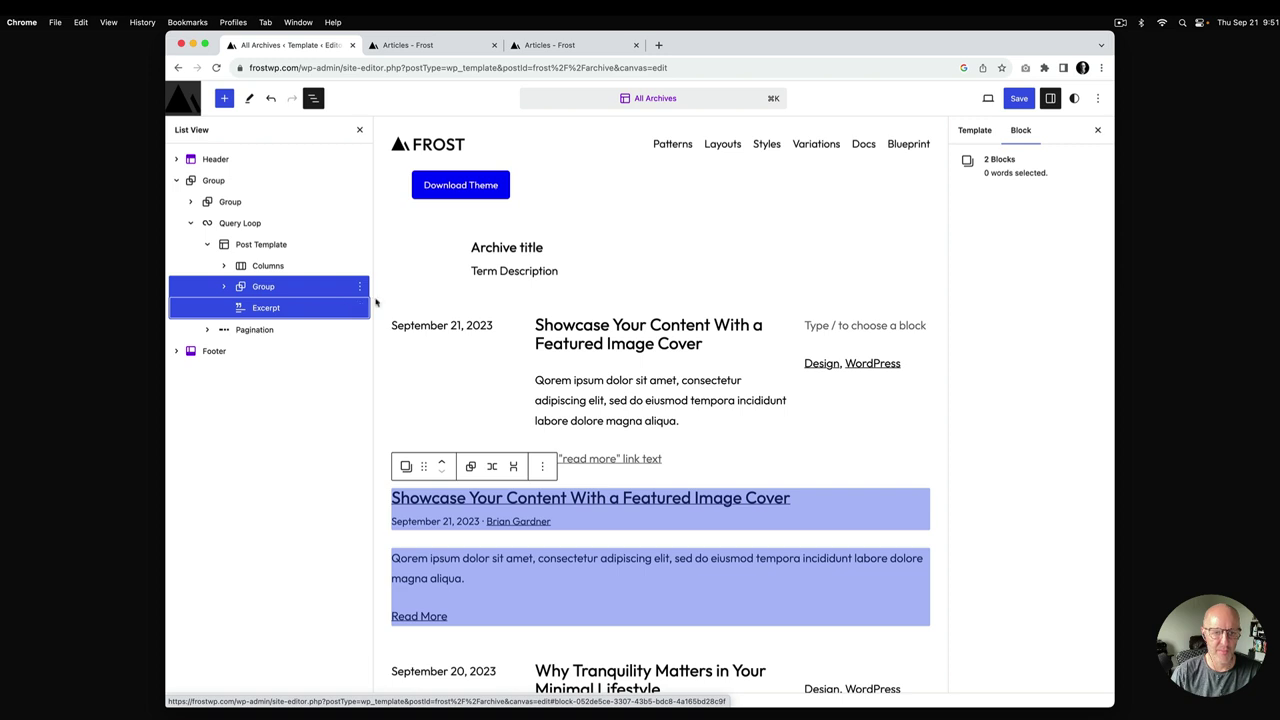
{"action": "left_click", "coordinate": [542, 466]}
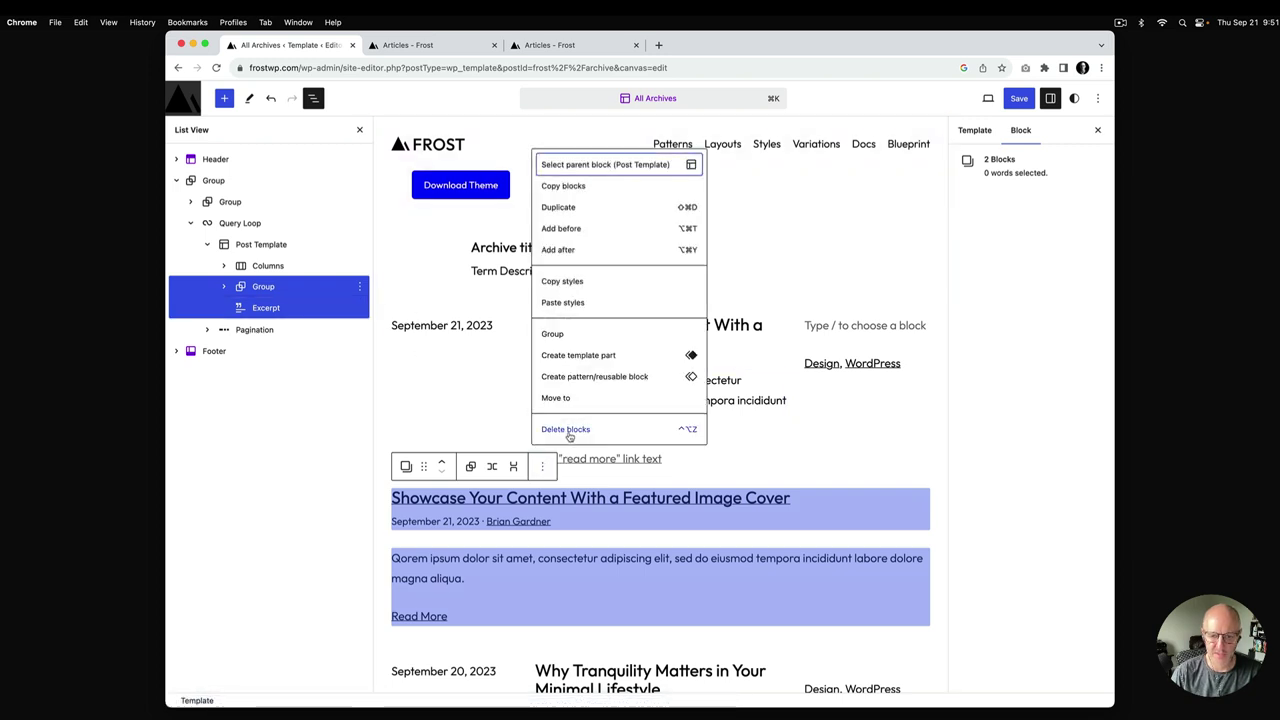
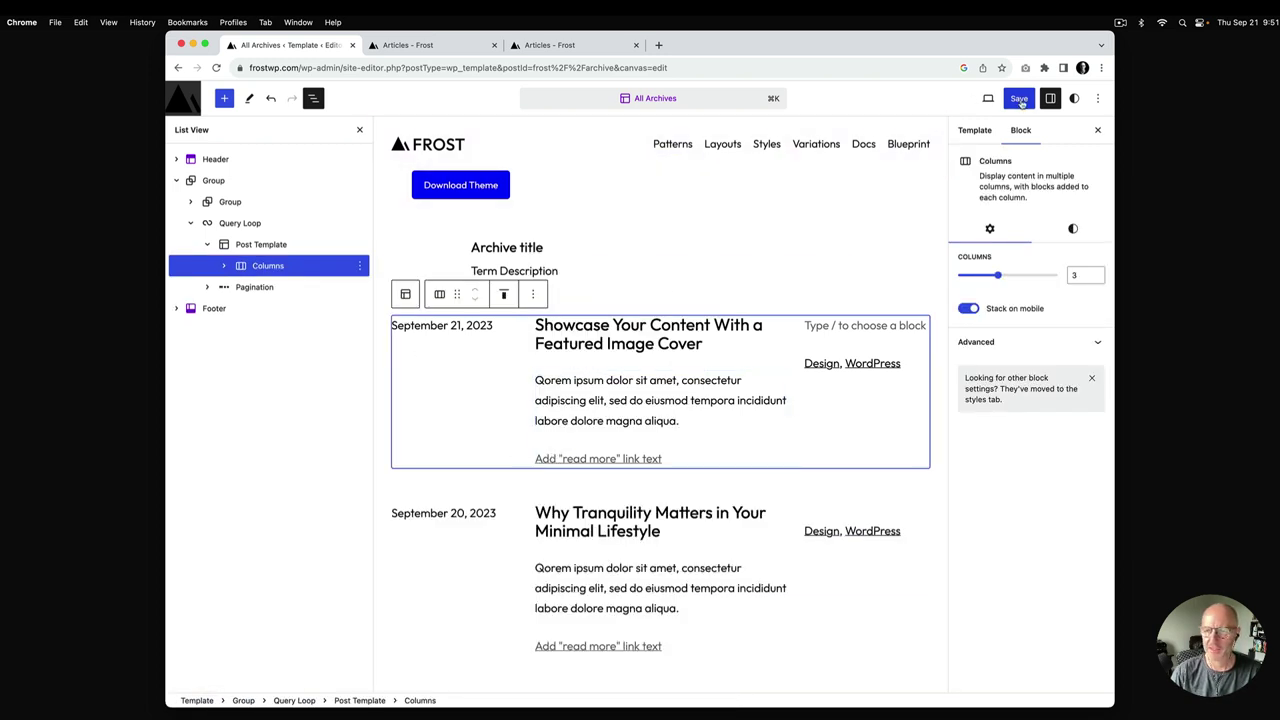
Step: Save the template and compare the updated Articles page with the list-style reference version
{"action": "left_click", "coordinate": [1020, 100]}
{"action": "left_click", "coordinate": [991, 98]}
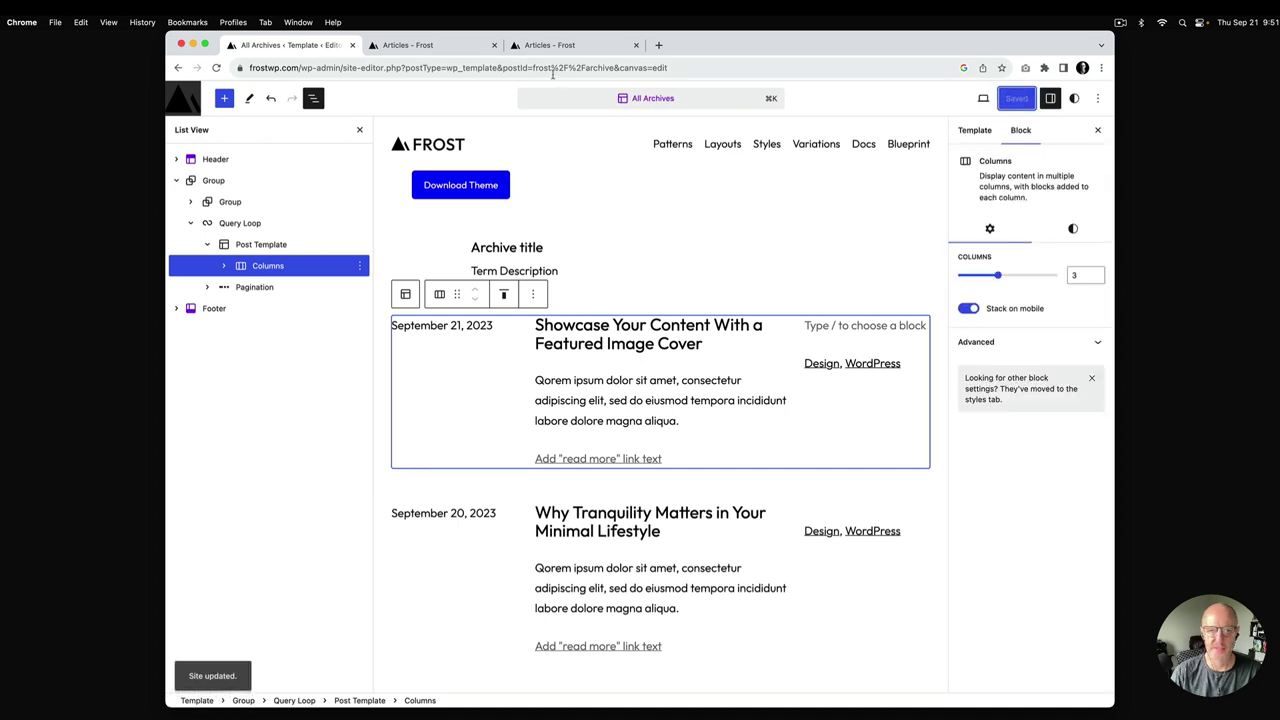
{"action": "left_click", "coordinate": [440, 45]}
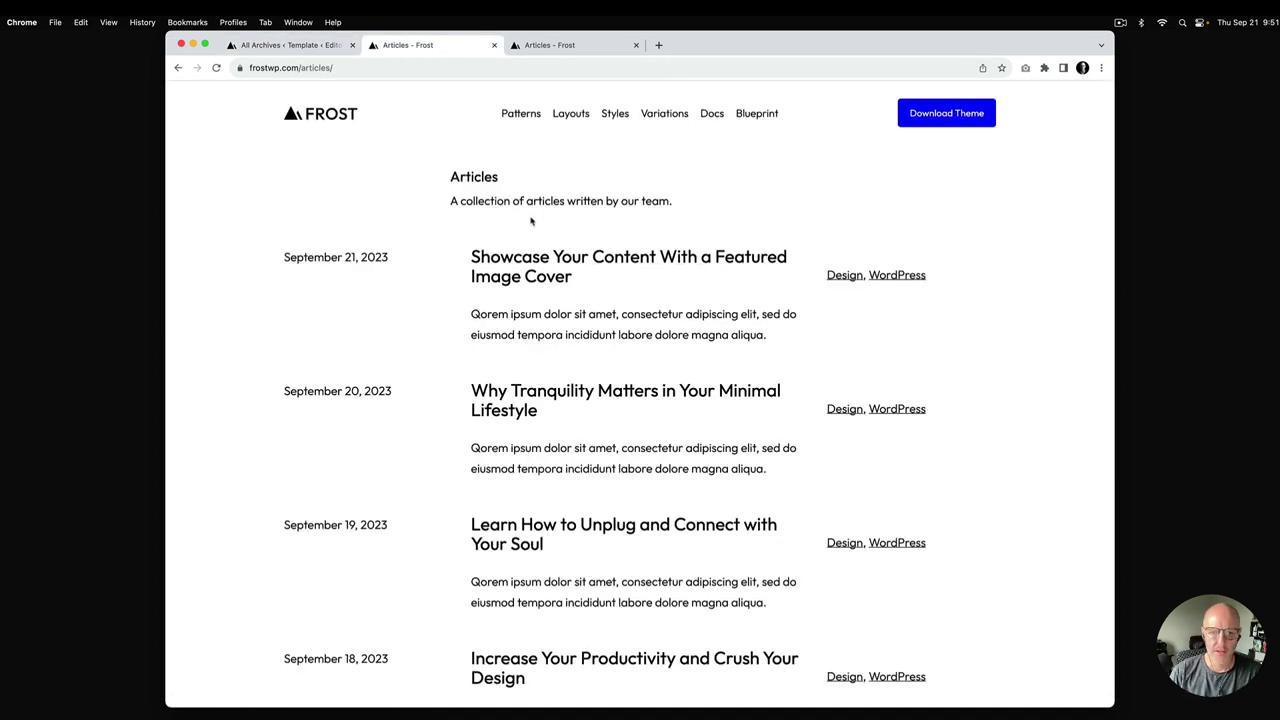
{"action": "left_click", "coordinate": [540, 46]}
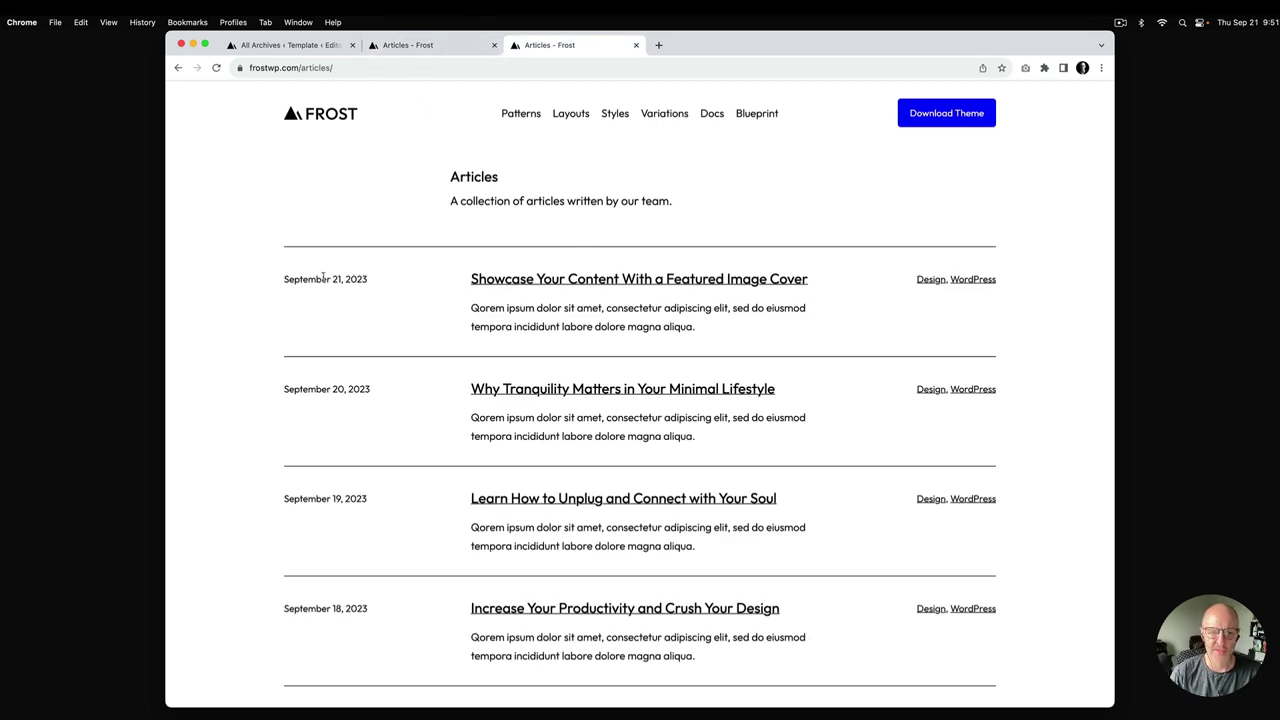
Step: Return to the template editor and set the Post Date block's font size to xSmall (16 px)
{"action": "left_click", "coordinate": [287, 45]}
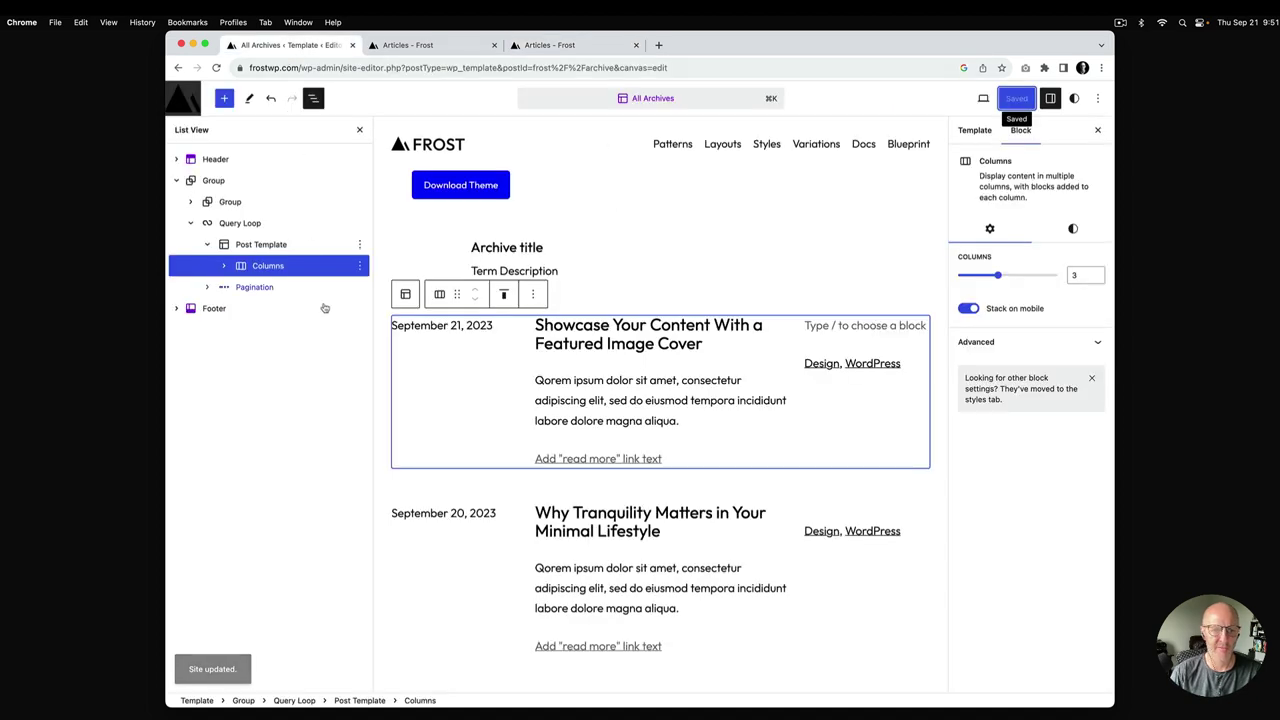
{"action": "left_click", "coordinate": [433, 333]}
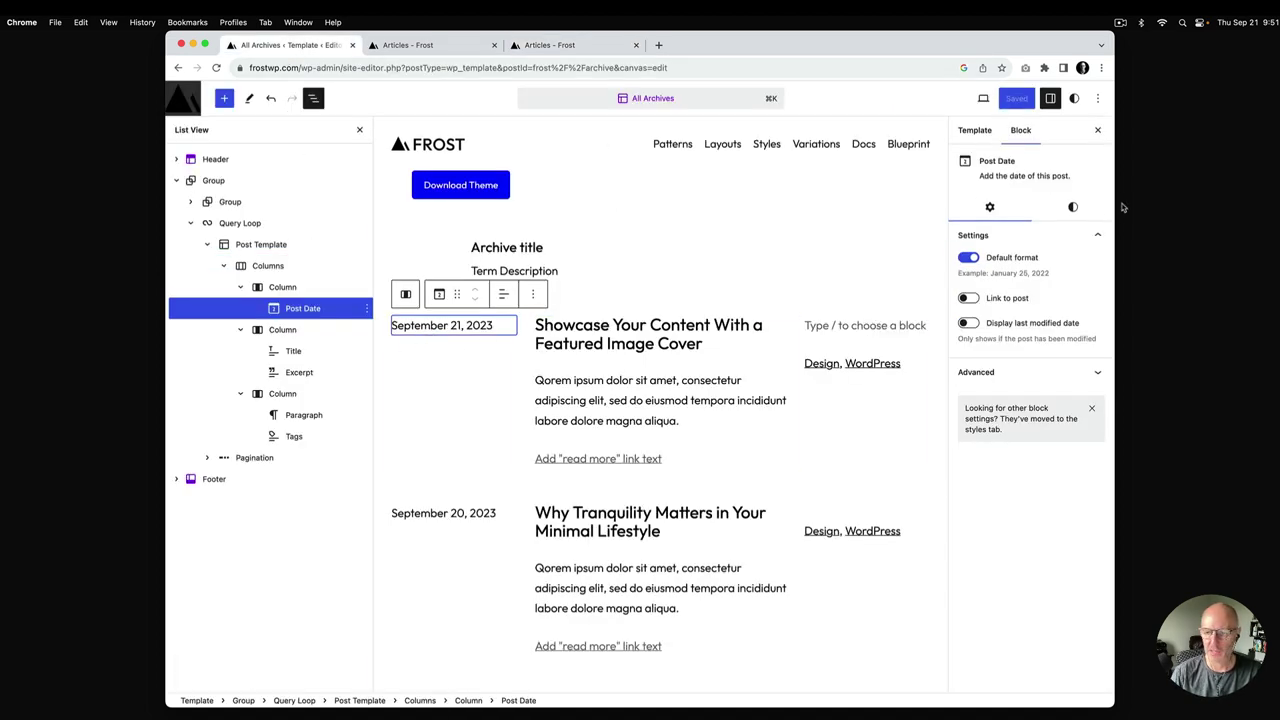
{"action": "left_click", "coordinate": [1073, 208]}
{"action": "left_click", "coordinate": [1086, 390]}
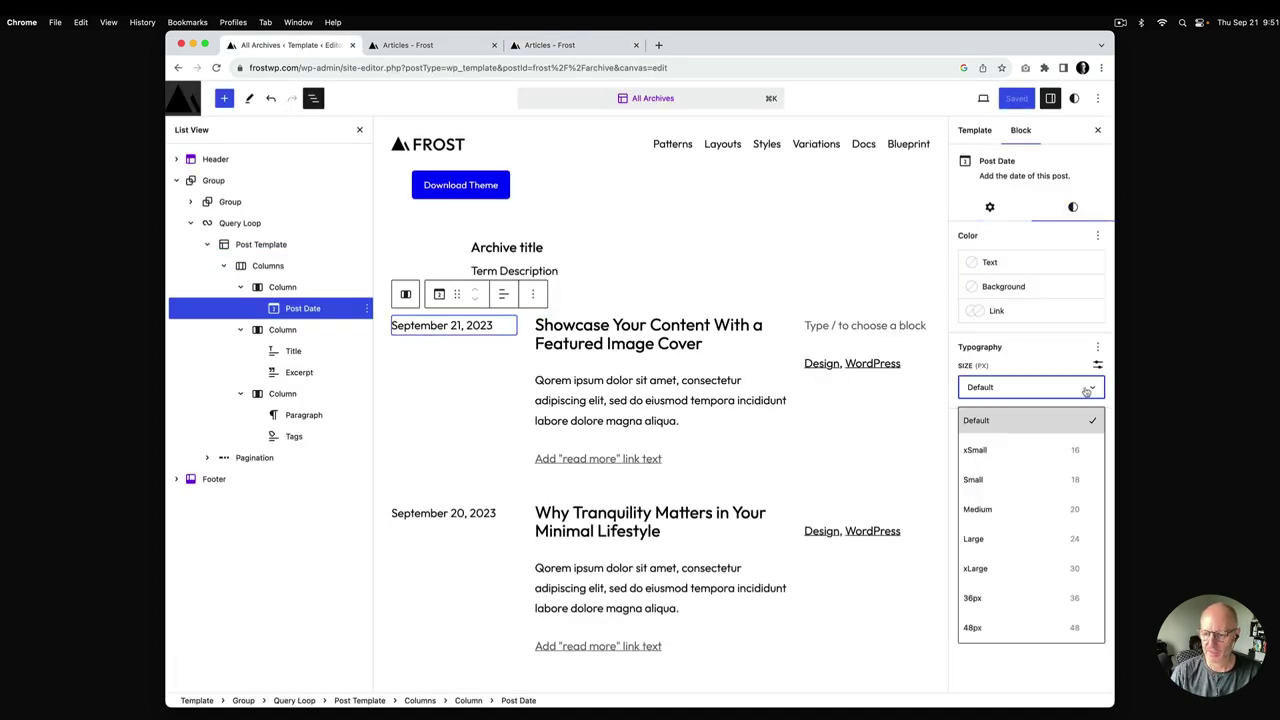
{"action": "left_click", "coordinate": [1065, 450]}
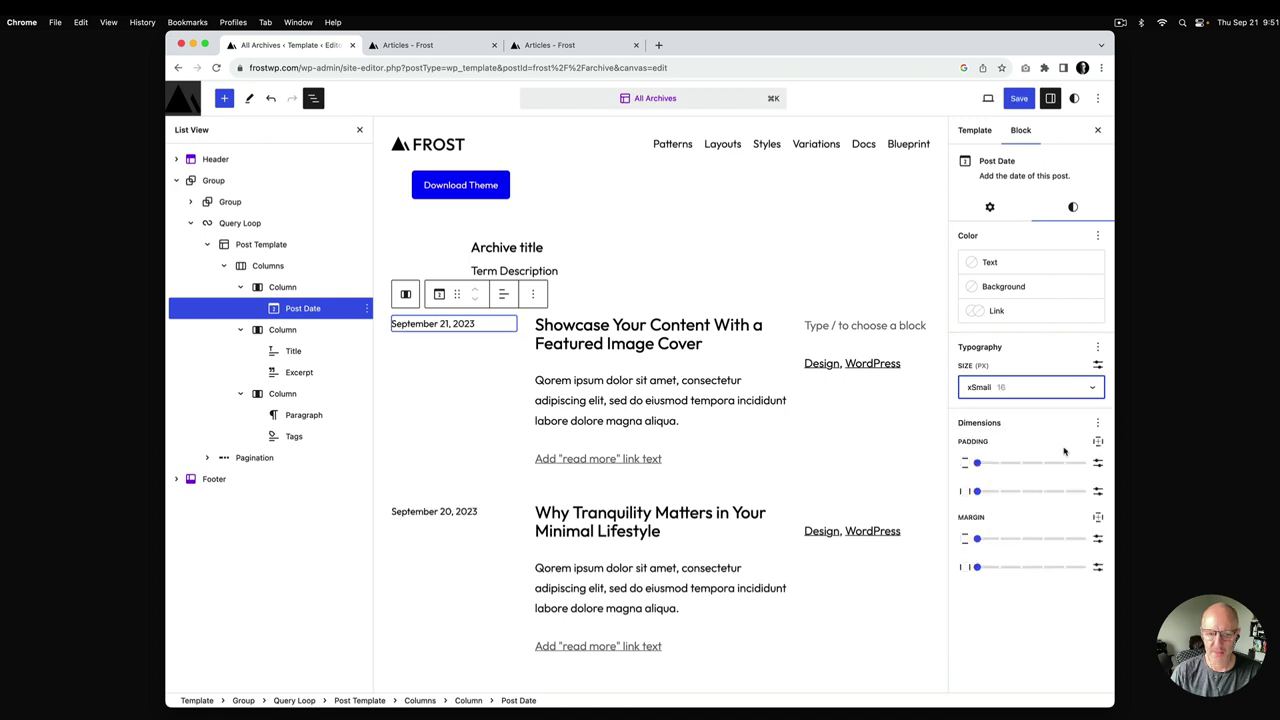
Step: Set the font size of the Tags block in the third column to xSmall (16 px)
{"action": "left_click", "coordinate": [291, 436]}
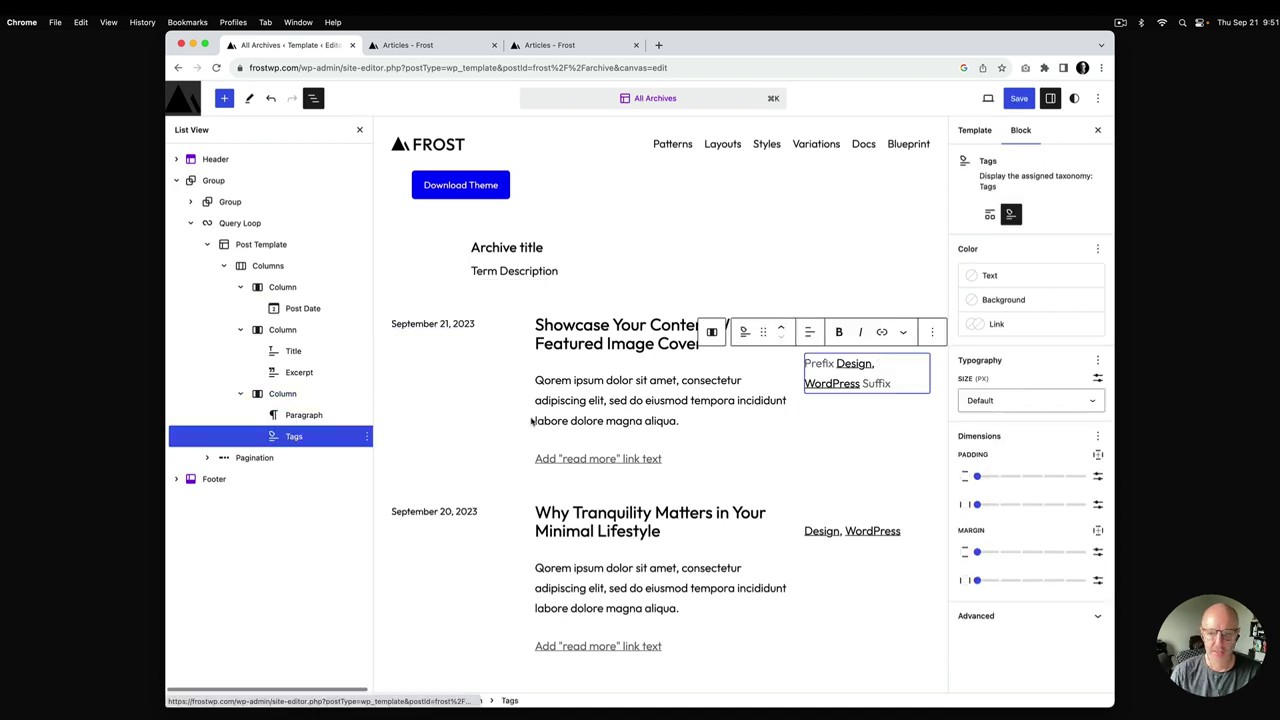
{"action": "left_click", "coordinate": [1097, 400]}
{"action": "left_click", "coordinate": [1050, 464]}
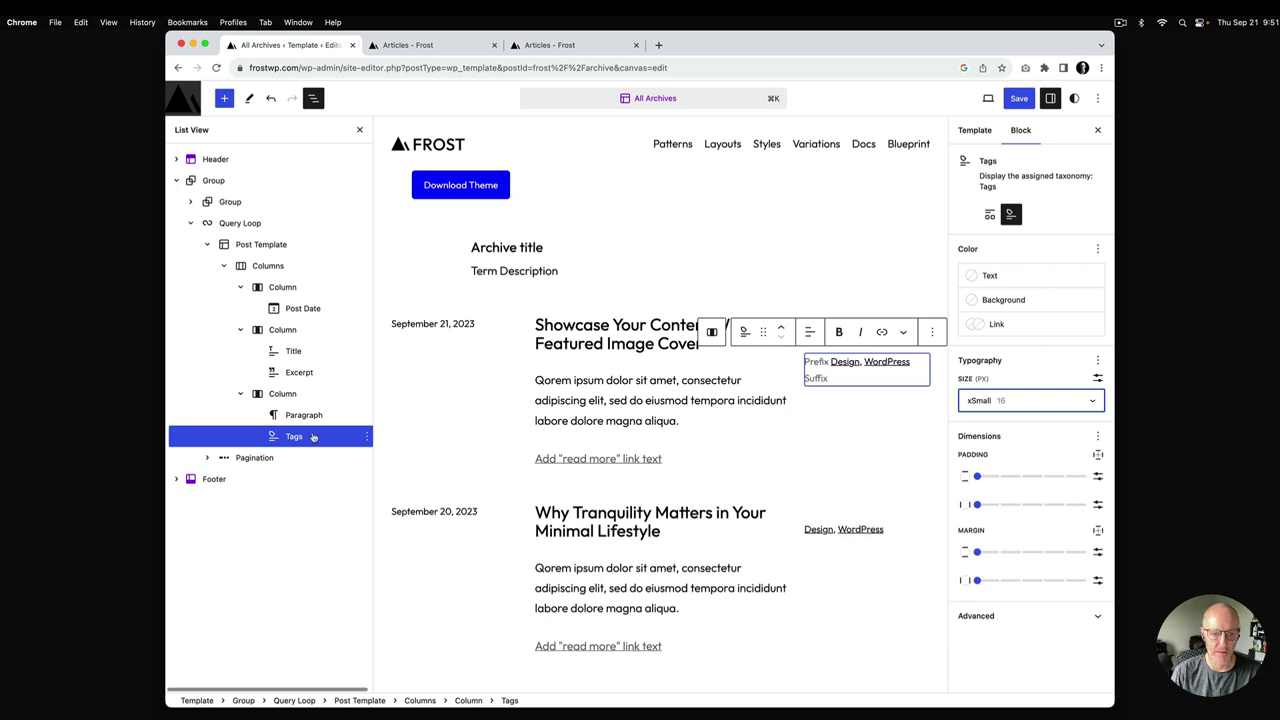
Step: Delete the placeholder paragraph above the Tags block in the third column
{"action": "left_click", "coordinate": [310, 415]}
{"action": "left_click", "coordinate": [366, 415]}
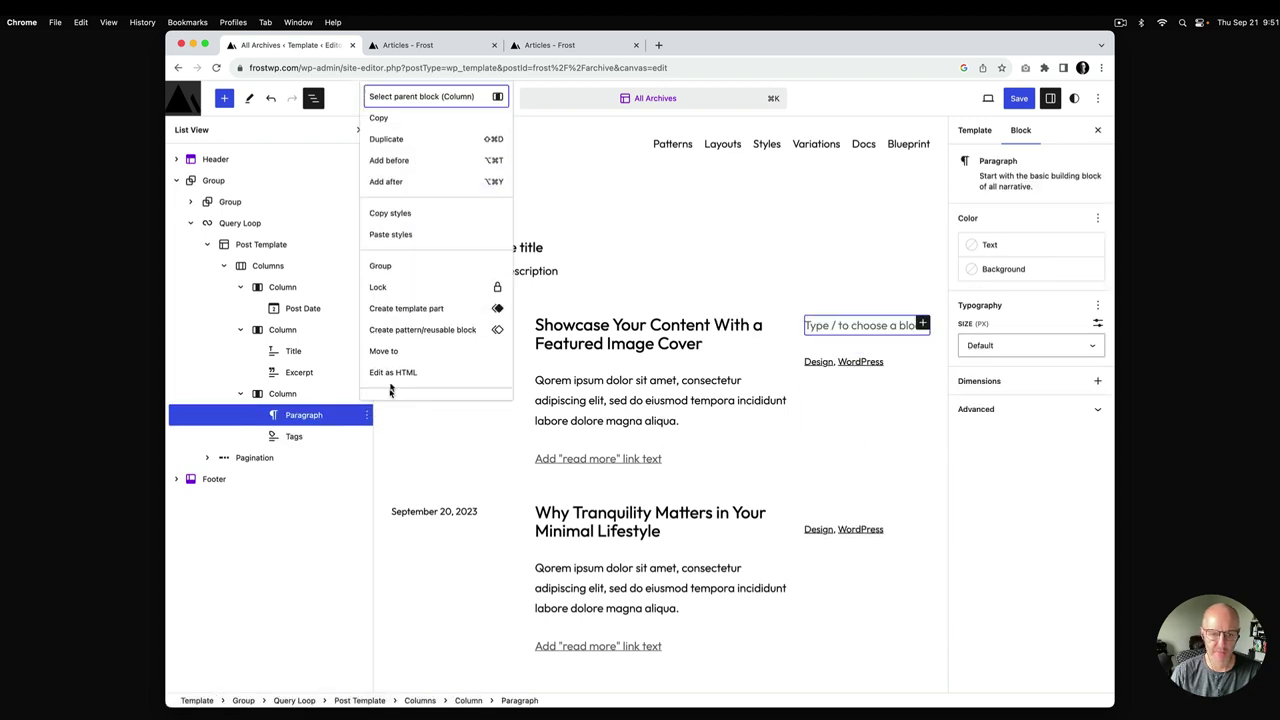
{"action": "scroll", "coordinate": [390, 390], "scroll_direction": "down", "scroll_amount": 1}
{"action": "left_click", "coordinate": [385, 382]}
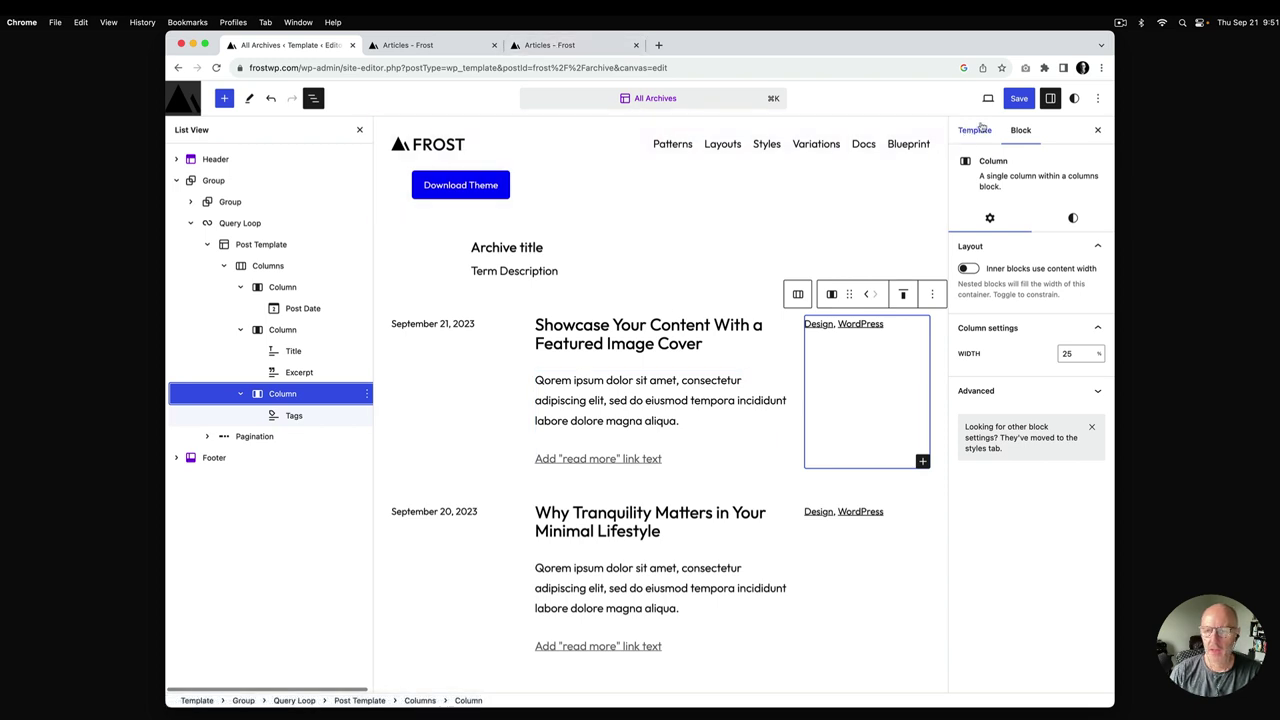
Step: Save the template, reload the Articles page and compare its date, title and tag styling with the list-style reference
{"action": "left_click", "coordinate": [1019, 98]}
{"action": "left_click", "coordinate": [992, 98]}
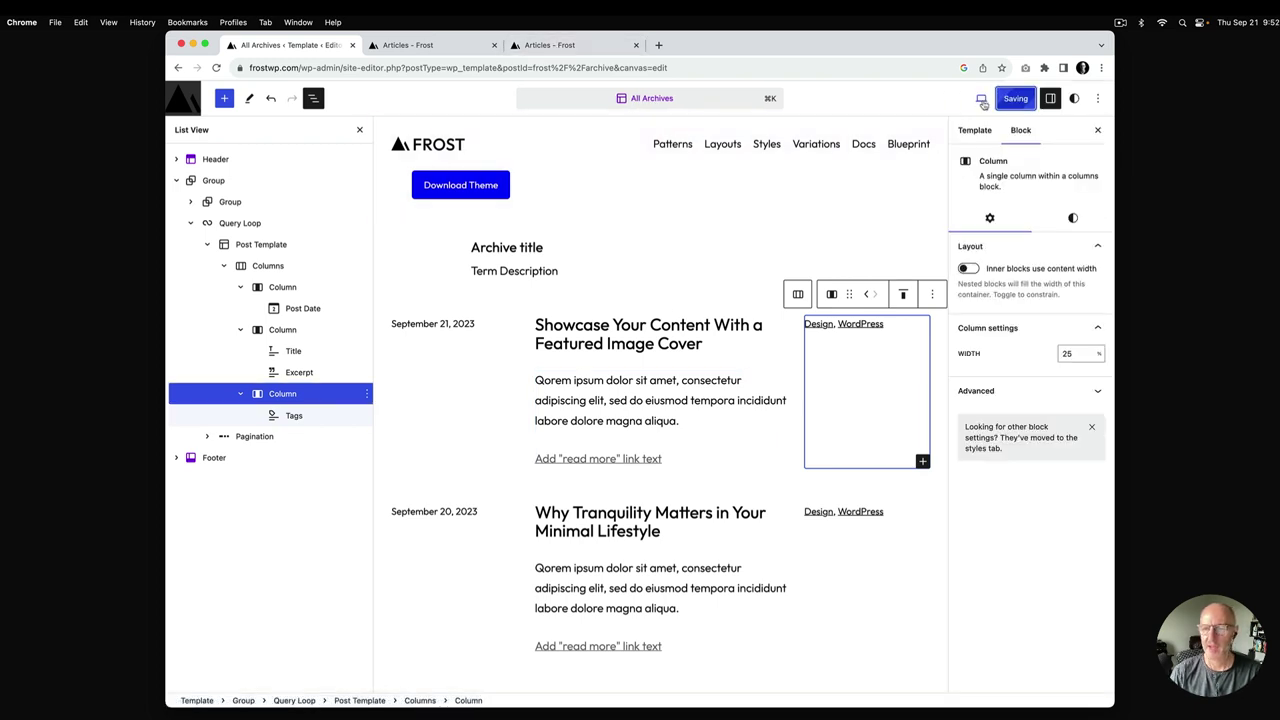
{"action": "left_click", "coordinate": [434, 46]}
{"action": "key", "text": "super+r"}
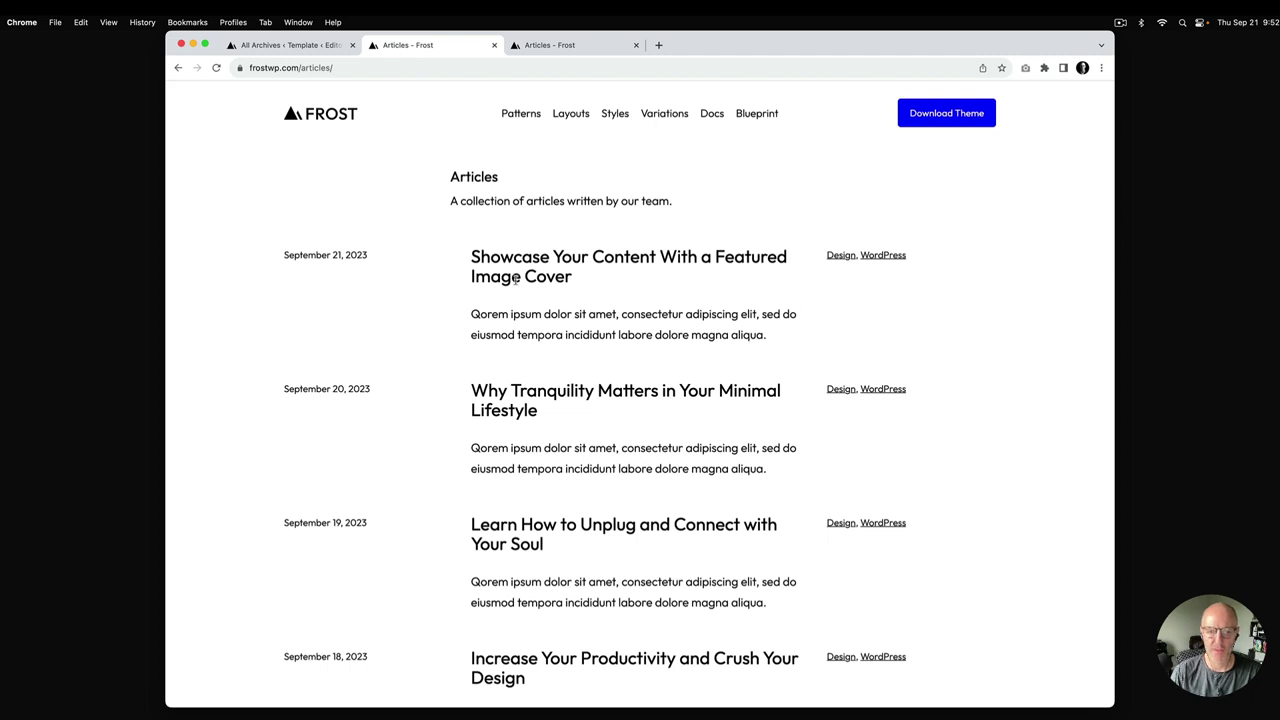
{"action": "left_click", "coordinate": [541, 47]}
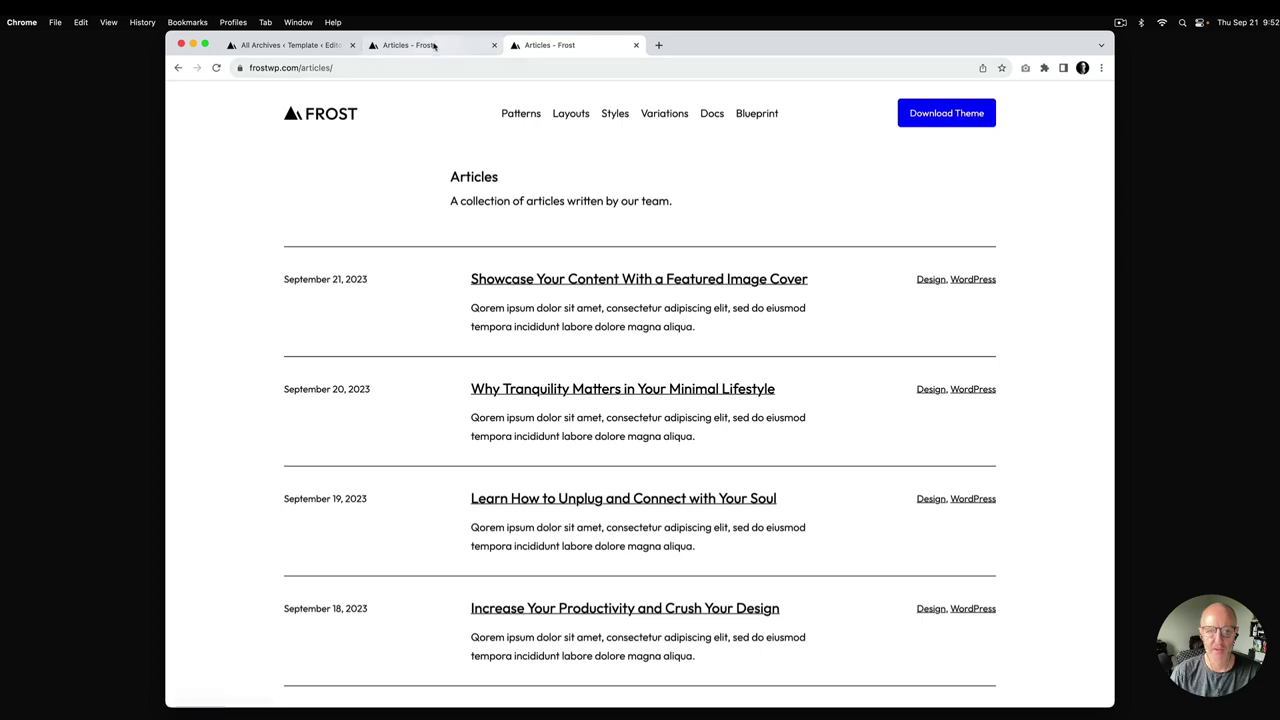
Step: Return to the template editor and set the Title block's font size to Large (24 px)
{"action": "left_click", "coordinate": [290, 45]}
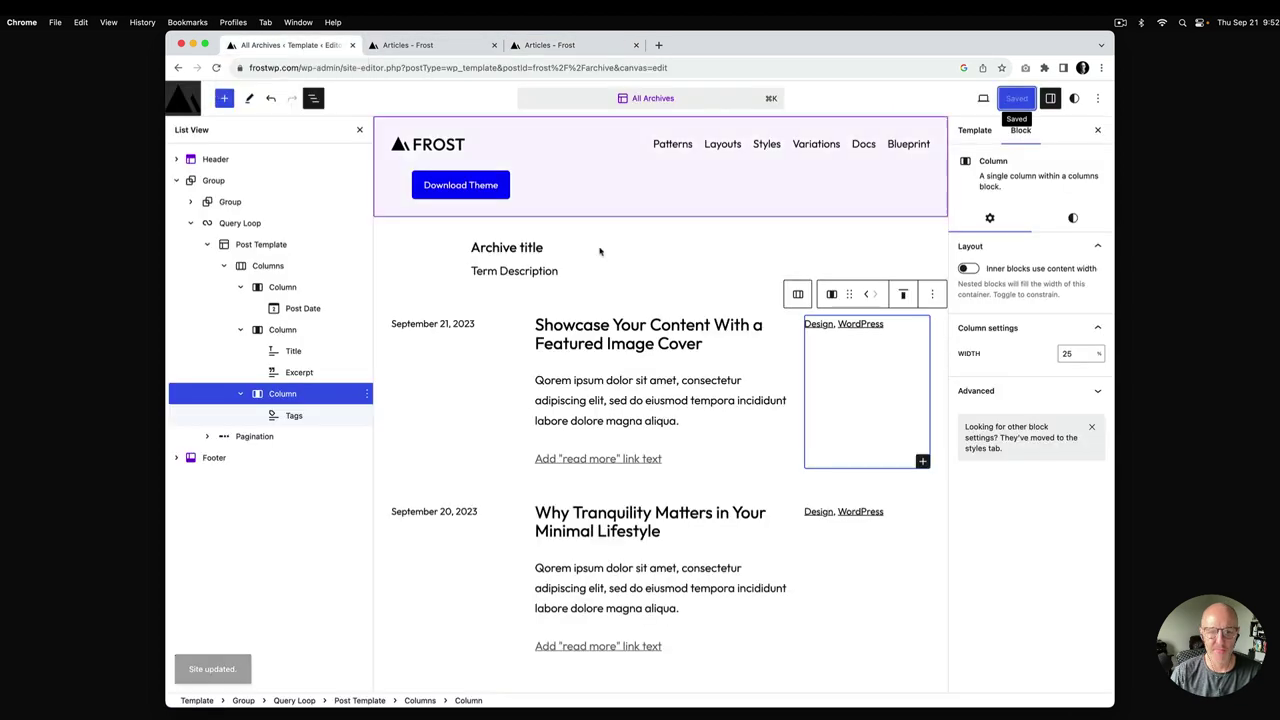
{"action": "left_click", "coordinate": [612, 344]}
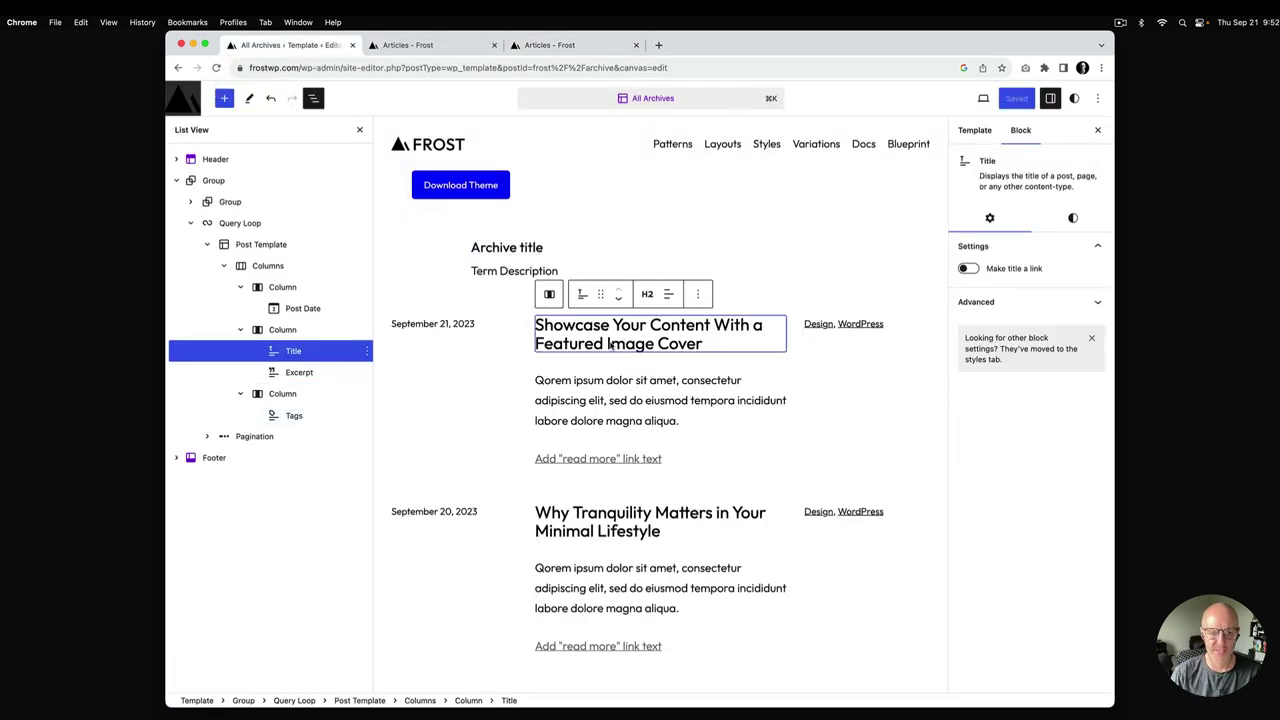
{"action": "left_click", "coordinate": [1073, 218]}
{"action": "left_click", "coordinate": [1066, 398]}
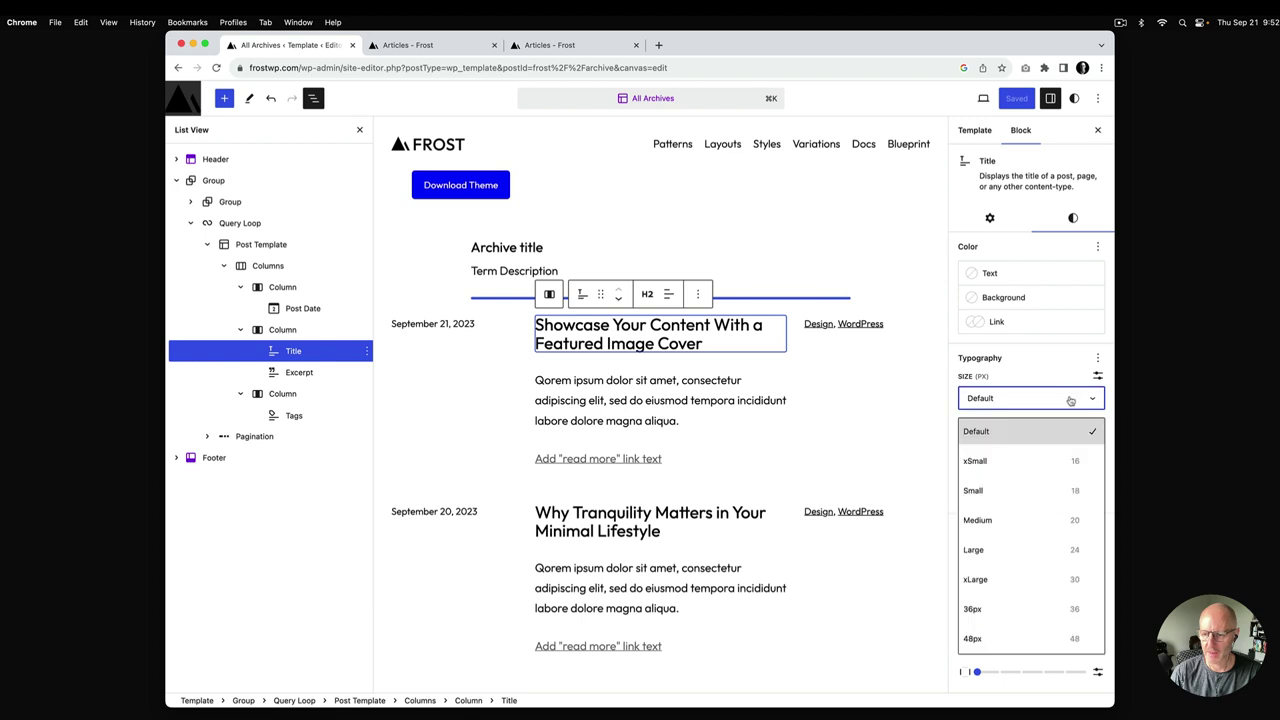
{"action": "left_click", "coordinate": [1060, 550]}
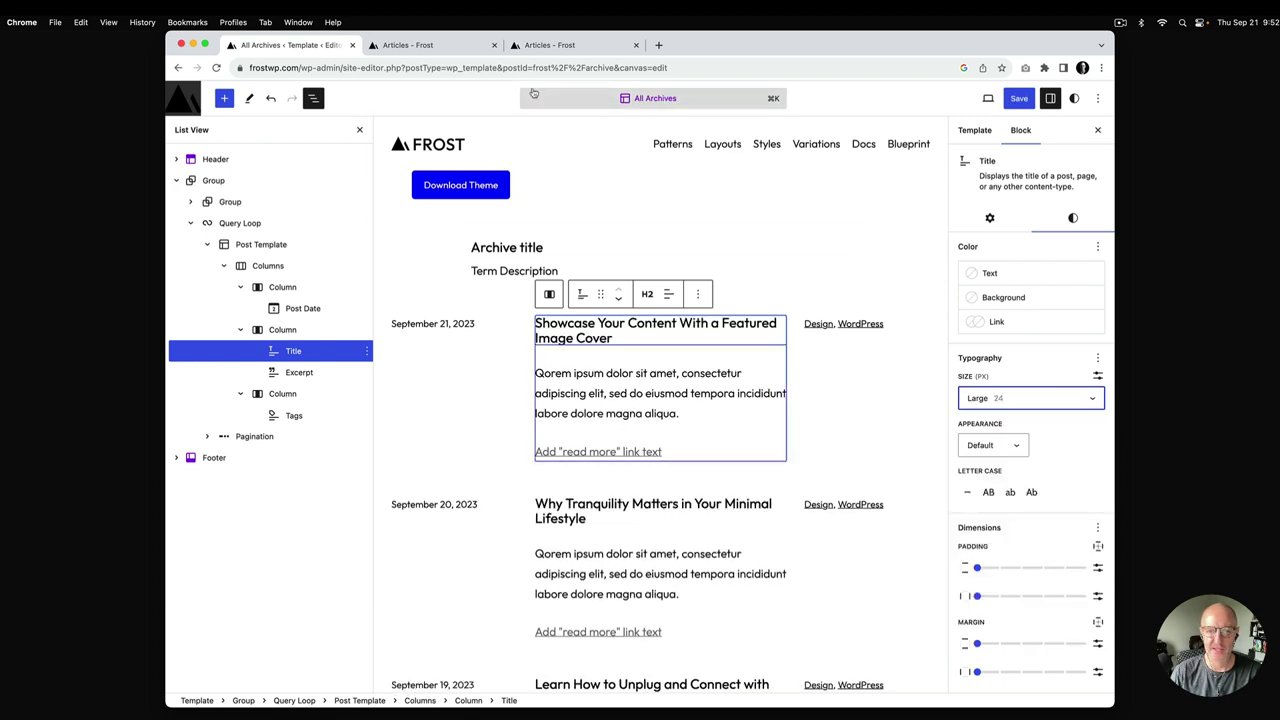
Step: Check the title-to-excerpt gap on the reference page and set the middle column's block spacing to xSmall
{"action": "left_click", "coordinate": [285, 331]}
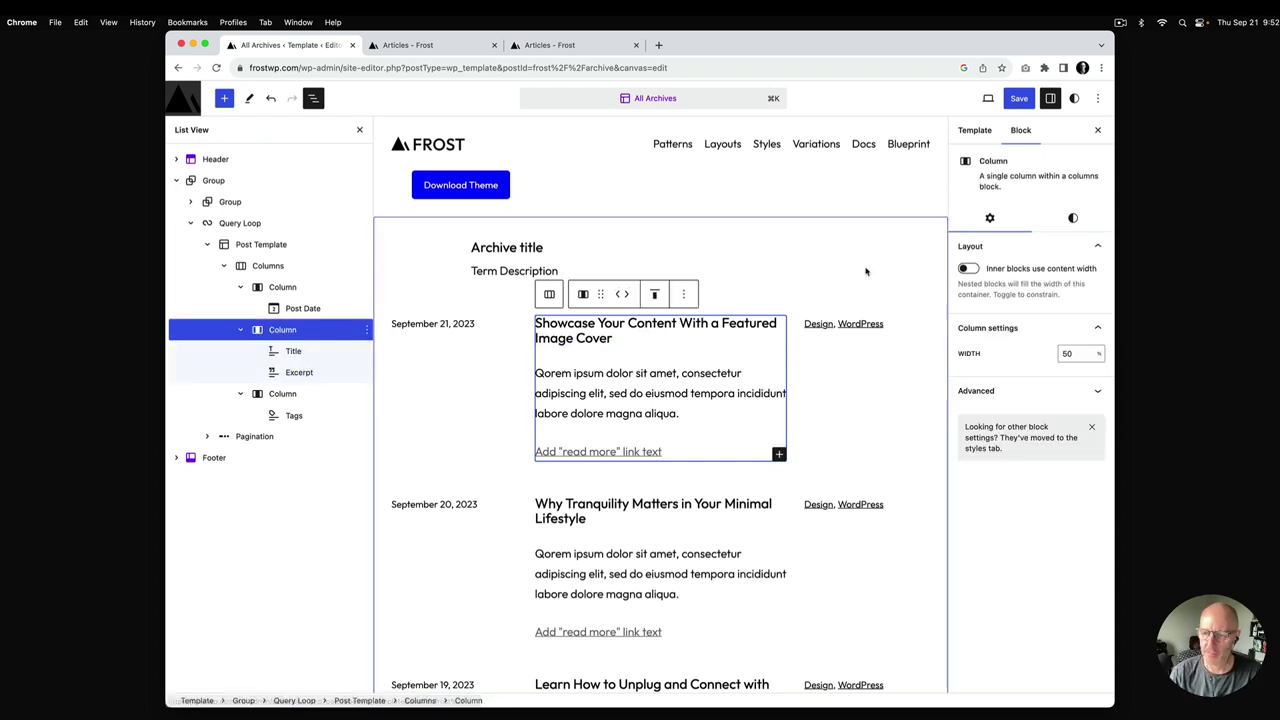
{"action": "left_click", "coordinate": [578, 46]}
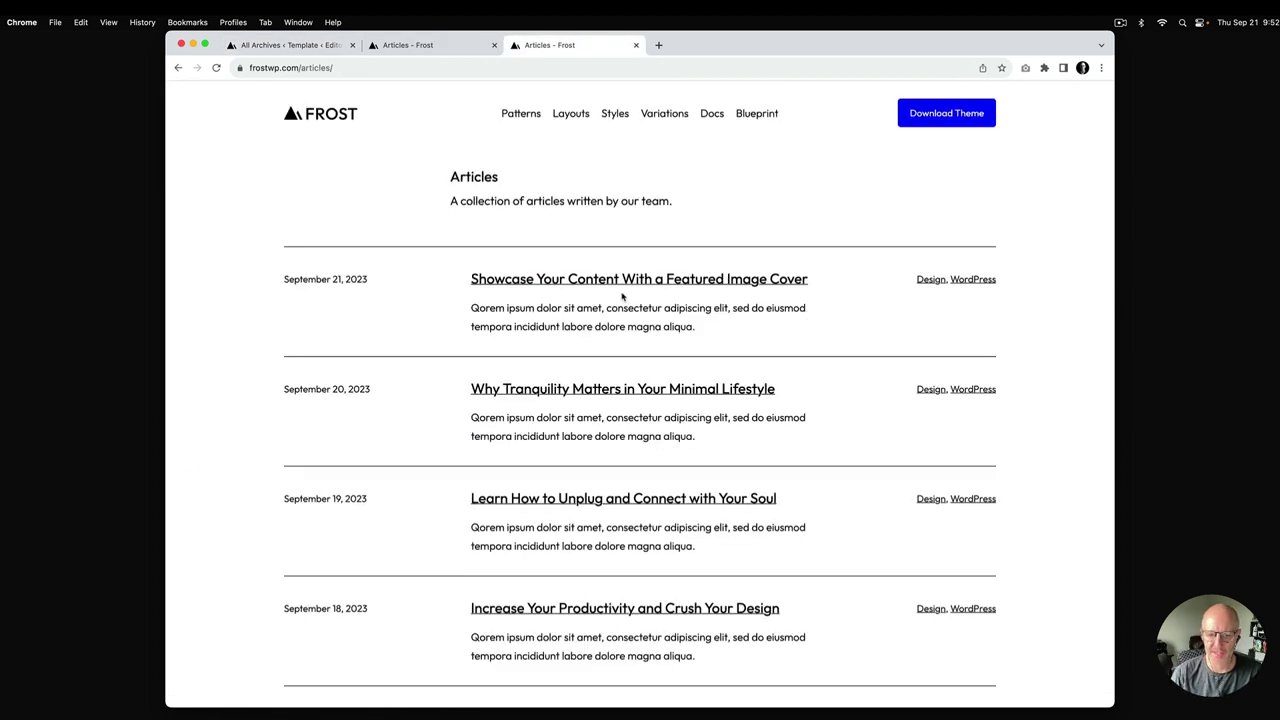
{"action": "left_click", "coordinate": [300, 46]}
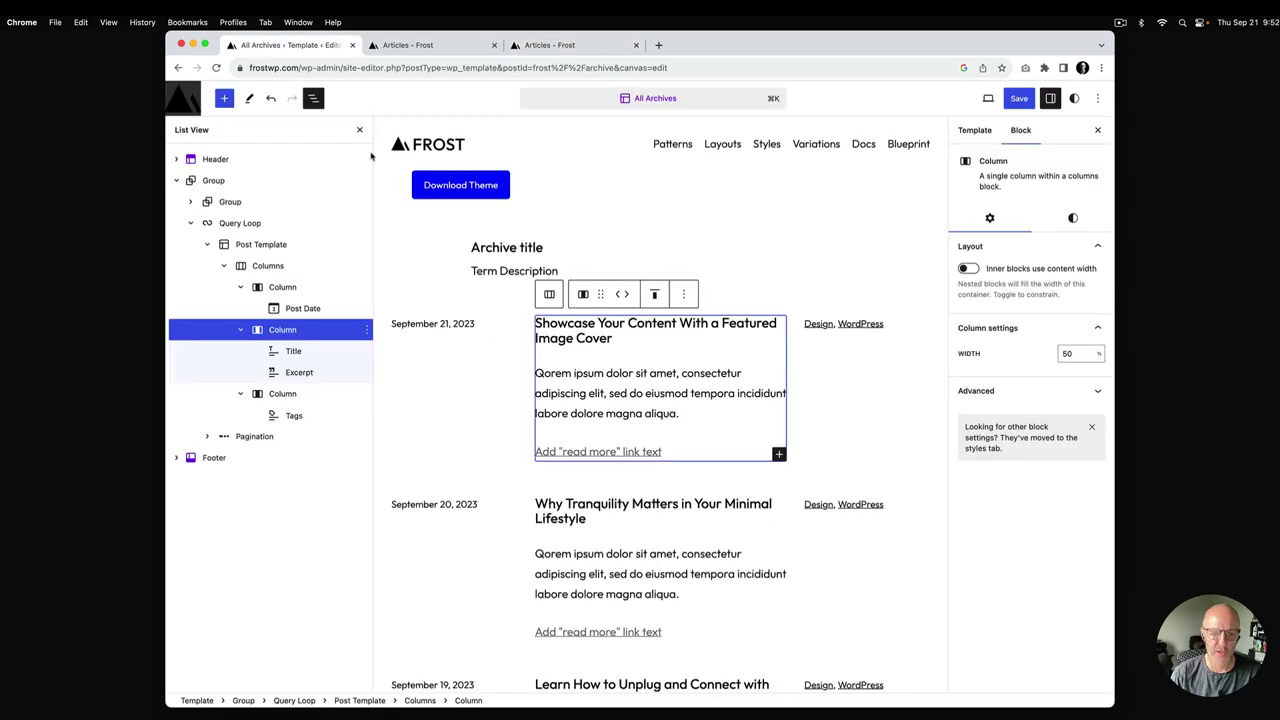
{"action": "left_click", "coordinate": [1071, 218]}
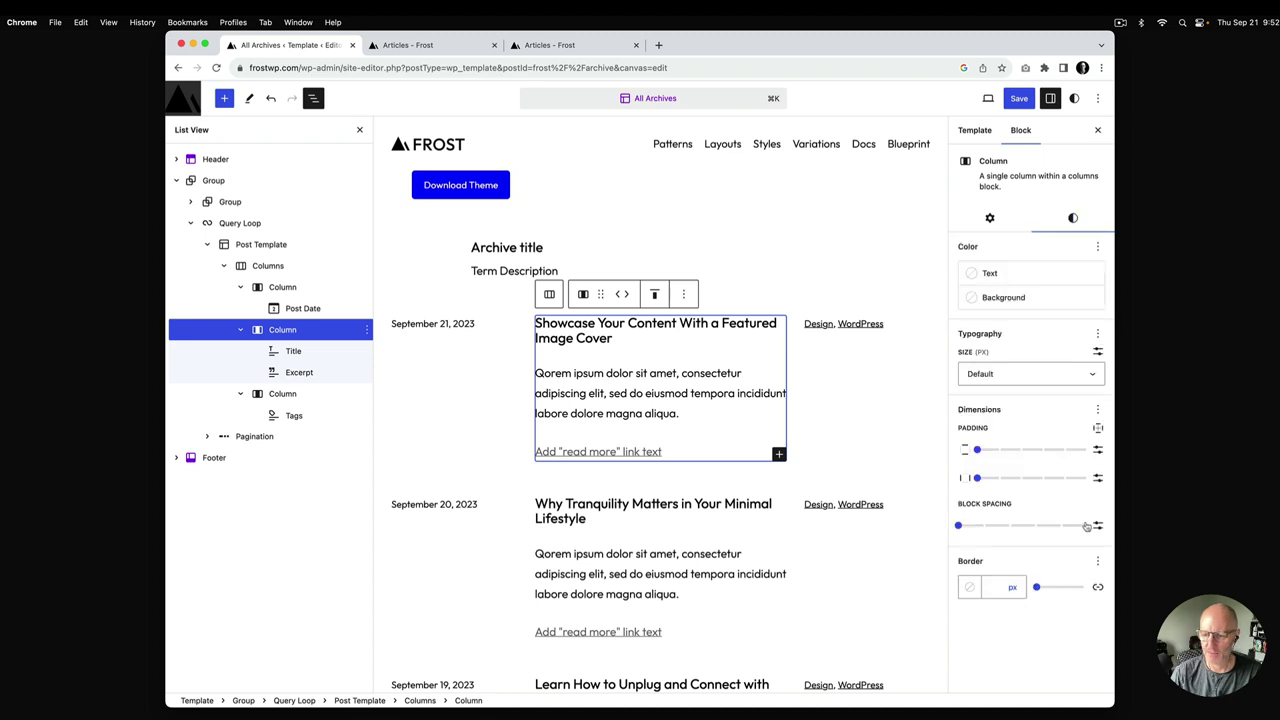
{"action": "left_click_drag", "start_coordinate": [959, 531], "coordinate": [985, 533]}
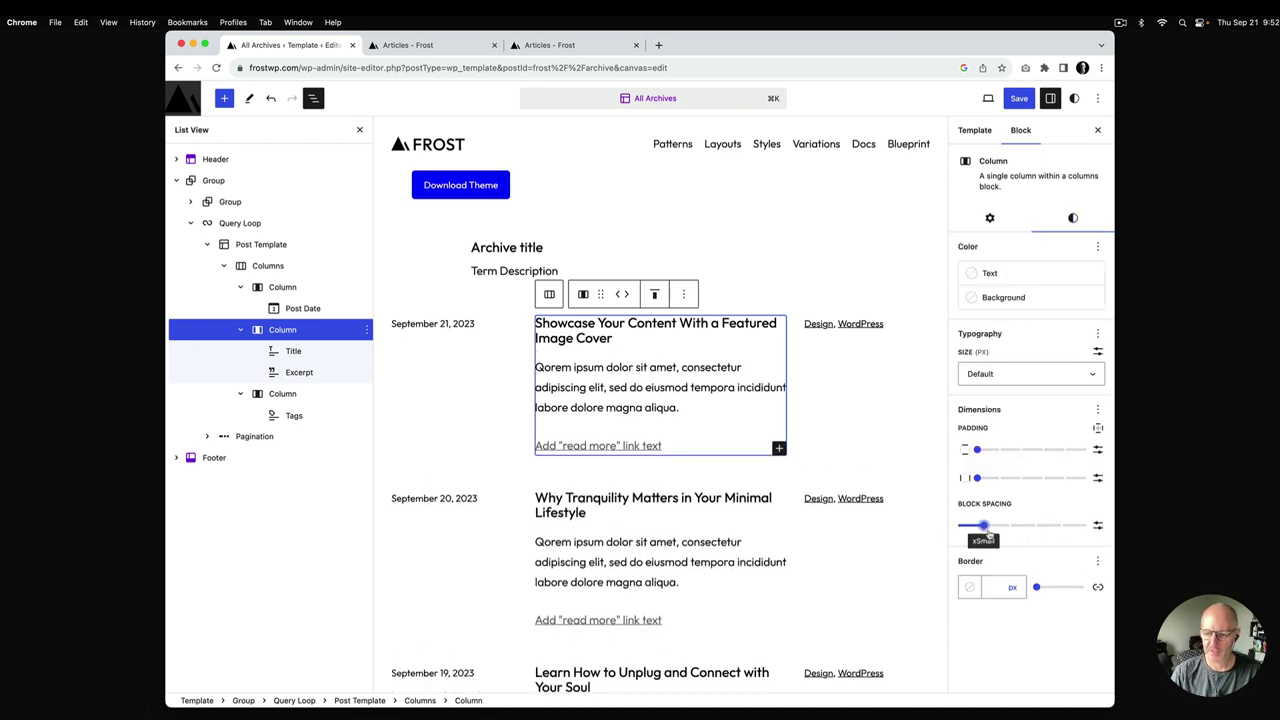
Step: Save the template and check the title size and spacing on the reloaded Articles page before returning to the template editor
{"action": "left_click", "coordinate": [1018, 101]}
{"action": "left_click", "coordinate": [998, 99]}
{"action": "left_click", "coordinate": [436, 47]}
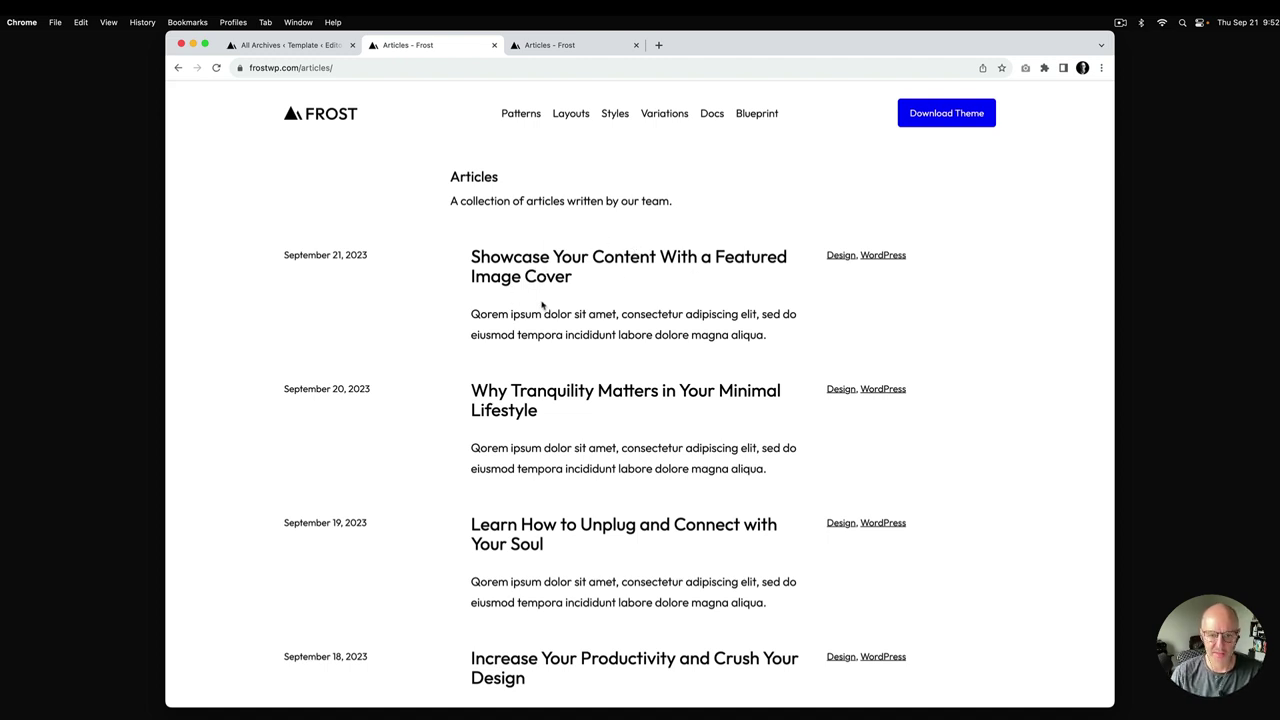
{"action": "key", "text": "super+r"}
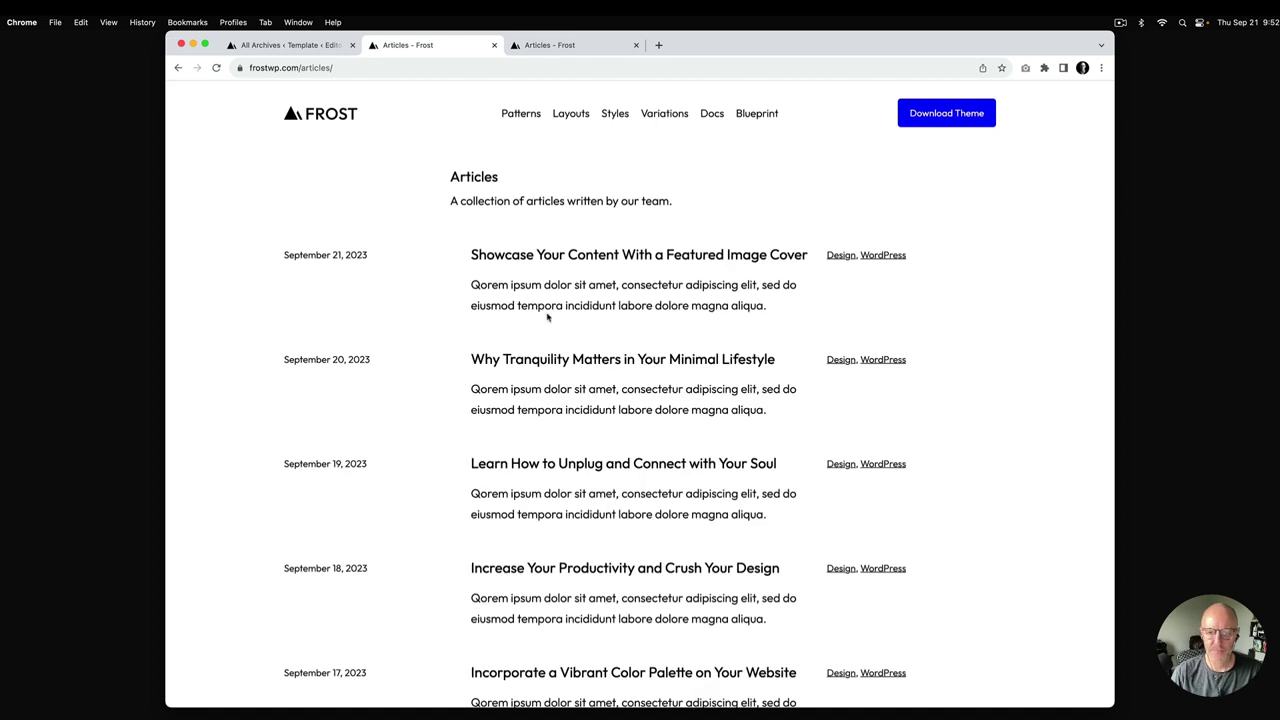
{"action": "left_click", "coordinate": [345, 50]}
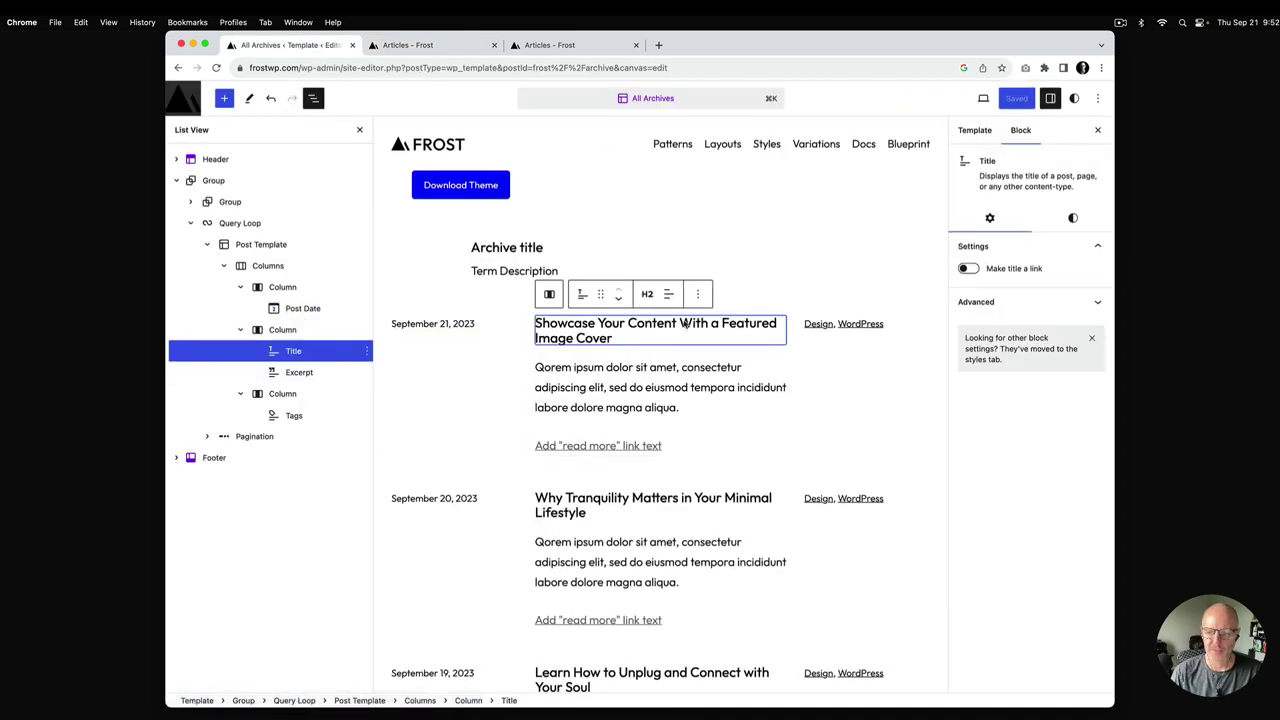
Step: Make the Title block a link, save the template and check the title links on the reference Articles page
{"action": "left_click", "coordinate": [966, 269]}
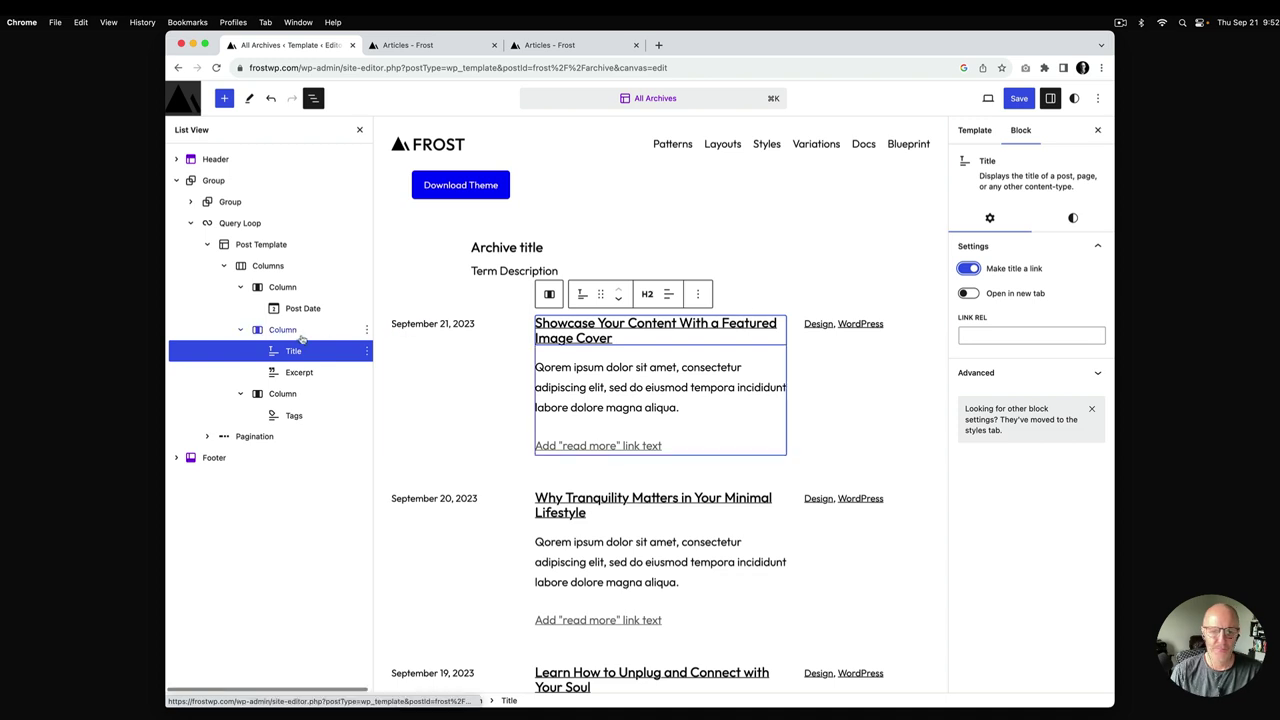
{"action": "left_click", "coordinate": [1018, 99]}
{"action": "left_click", "coordinate": [1018, 99]}
{"action": "left_click", "coordinate": [580, 50]}
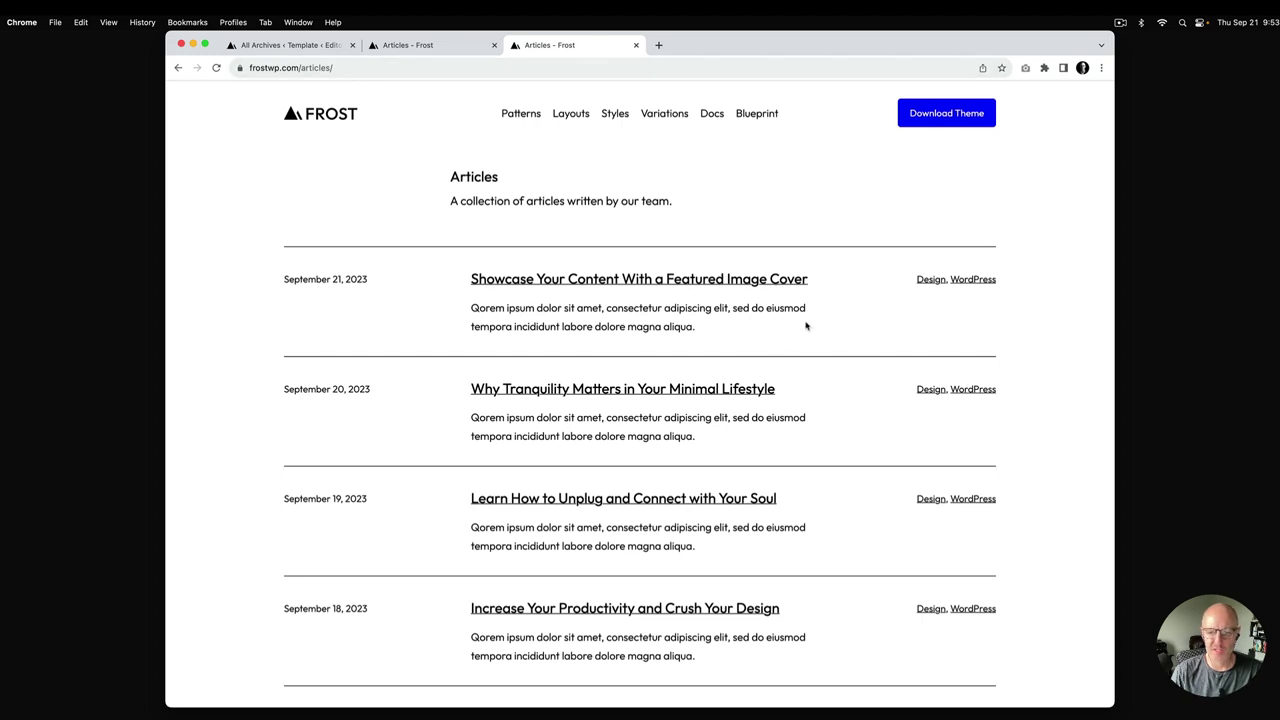
Step: Return to the template editor, try a horizontal block spacing of 0 on the Columns block and reset it
{"action": "left_click", "coordinate": [290, 45]}
{"action": "left_click", "coordinate": [273, 265]}
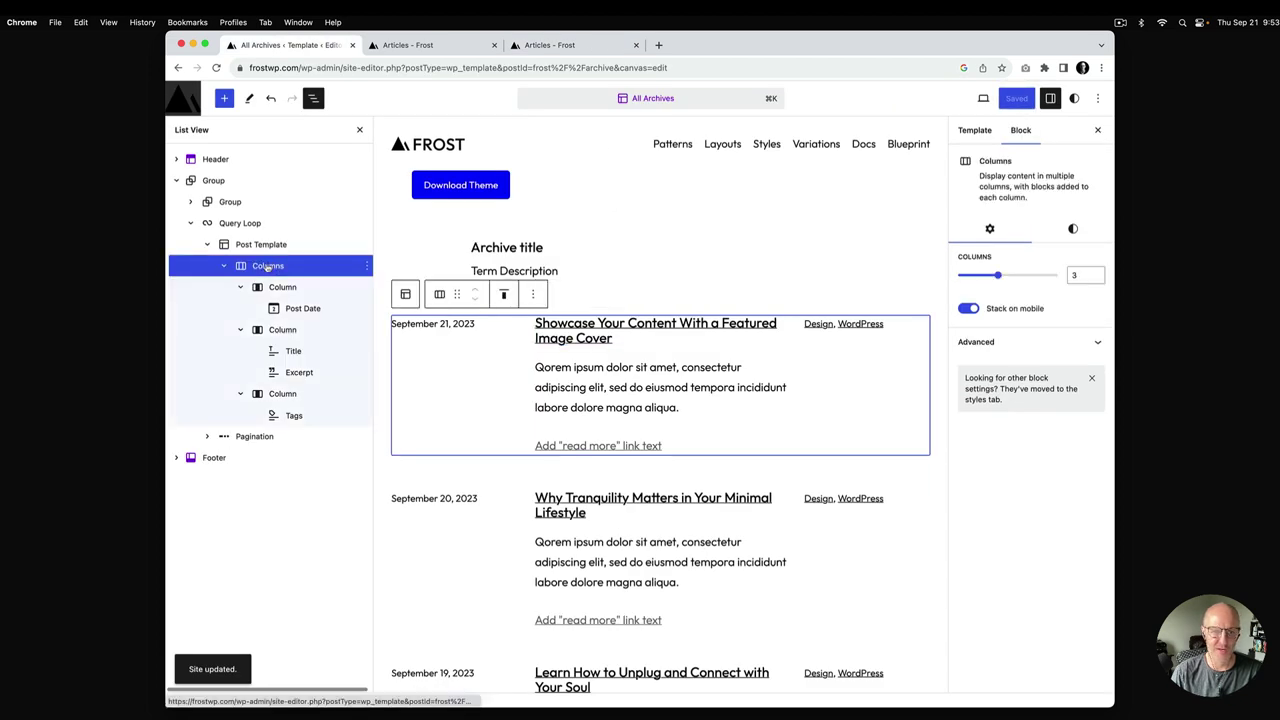
{"action": "left_click", "coordinate": [1073, 229]}
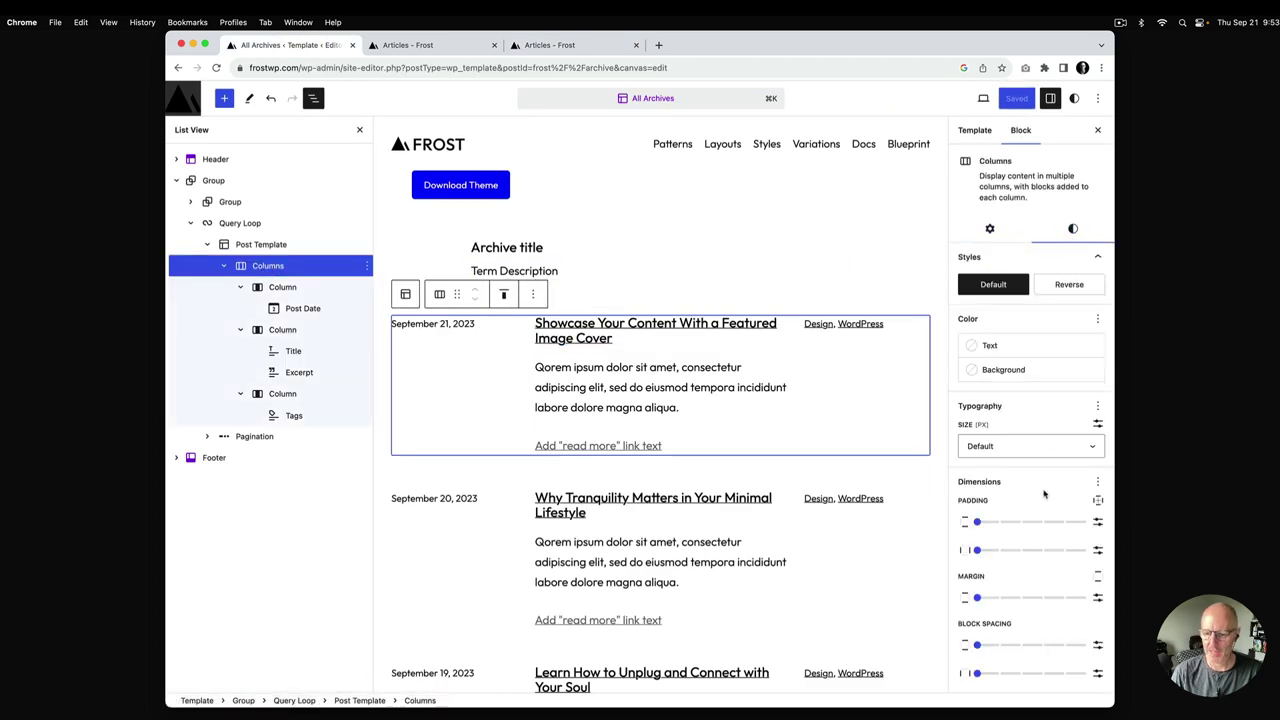
{"action": "scroll", "coordinate": [1044, 493], "scroll_direction": "down", "scroll_amount": 3}
{"action": "mouse_move", "coordinate": [977, 560]}
{"action": "left_mouse_down"}
{"action": "mouse_move", "coordinate": [1086, 566]}
{"action": "mouse_move", "coordinate": [968, 568]}
{"action": "left_mouse_up"}
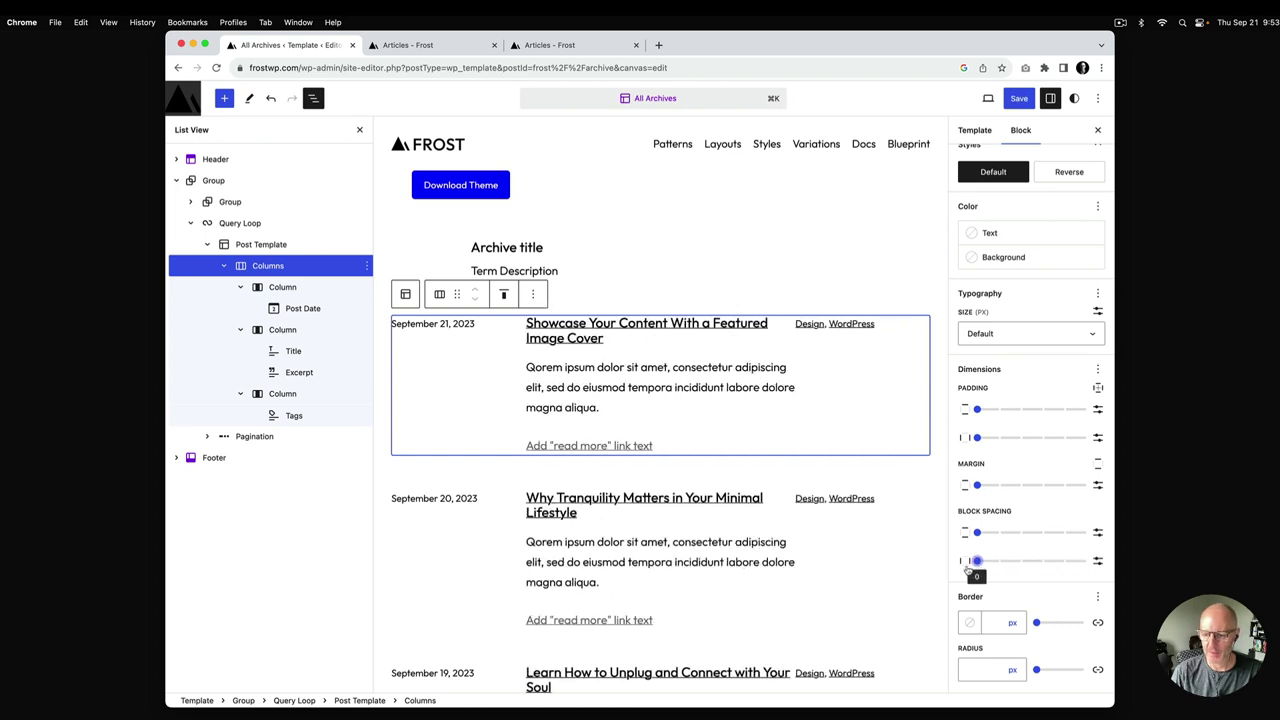
{"action": "left_click", "coordinate": [1097, 369]}
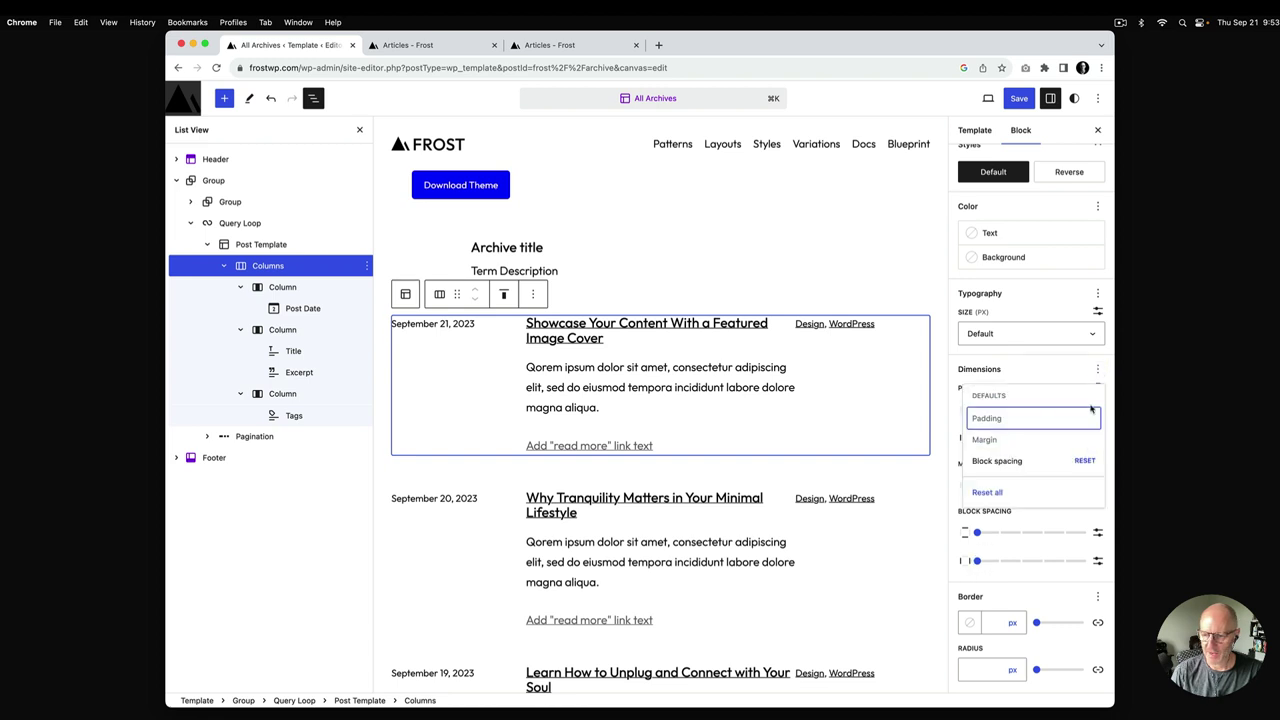
{"action": "left_click", "coordinate": [1085, 461]}
Step: Insert a Wide Line Separator block in the Query Loop and place it inside the Post Template above the Columns block
{"action": "left_click", "coordinate": [550, 289]}
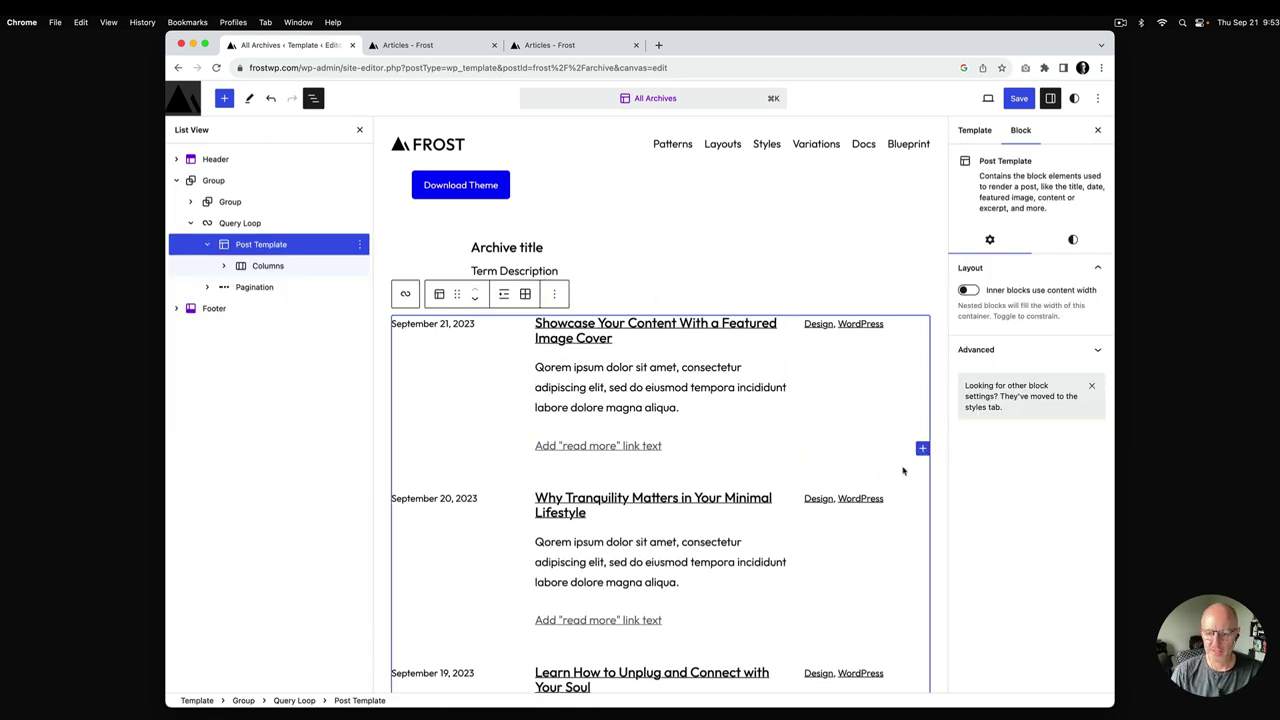
{"action": "scroll", "coordinate": [771, 434], "scroll_direction": "down", "scroll_amount": 6}
{"action": "scroll", "coordinate": [727, 441], "scroll_direction": "down", "scroll_amount": 4}
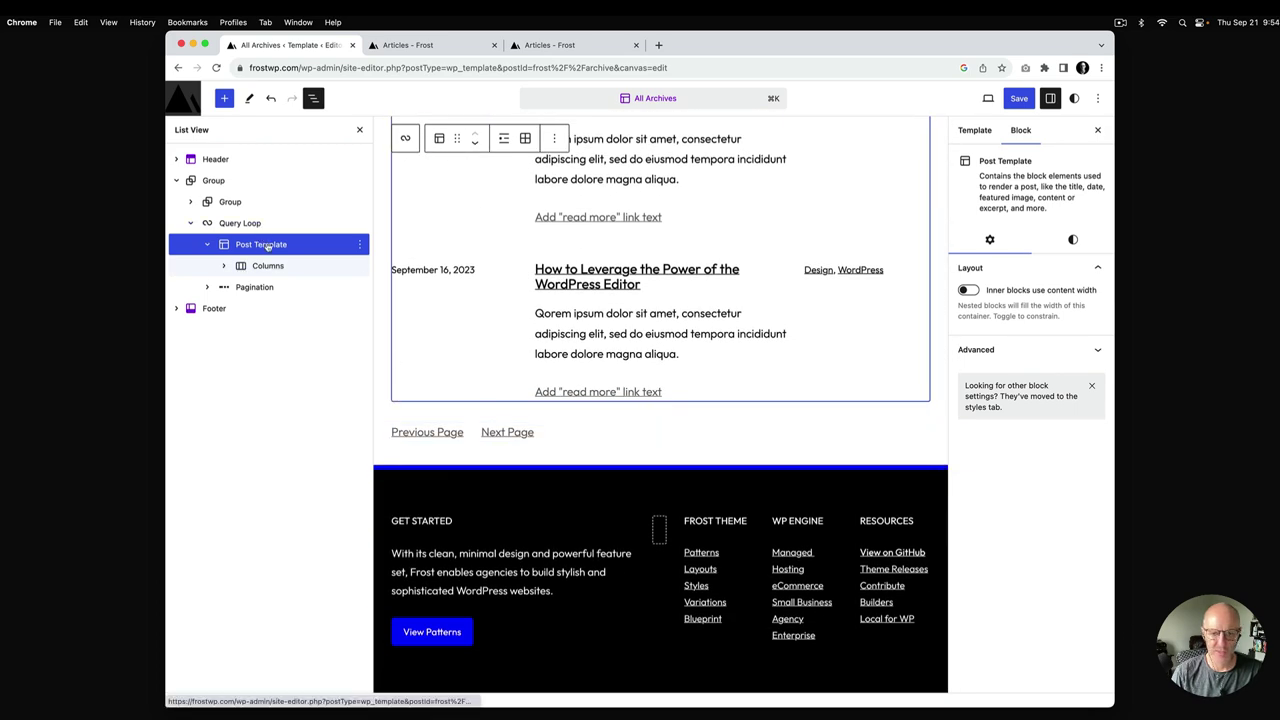
{"action": "scroll", "coordinate": [797, 343], "scroll_direction": "up", "scroll_amount": 10}
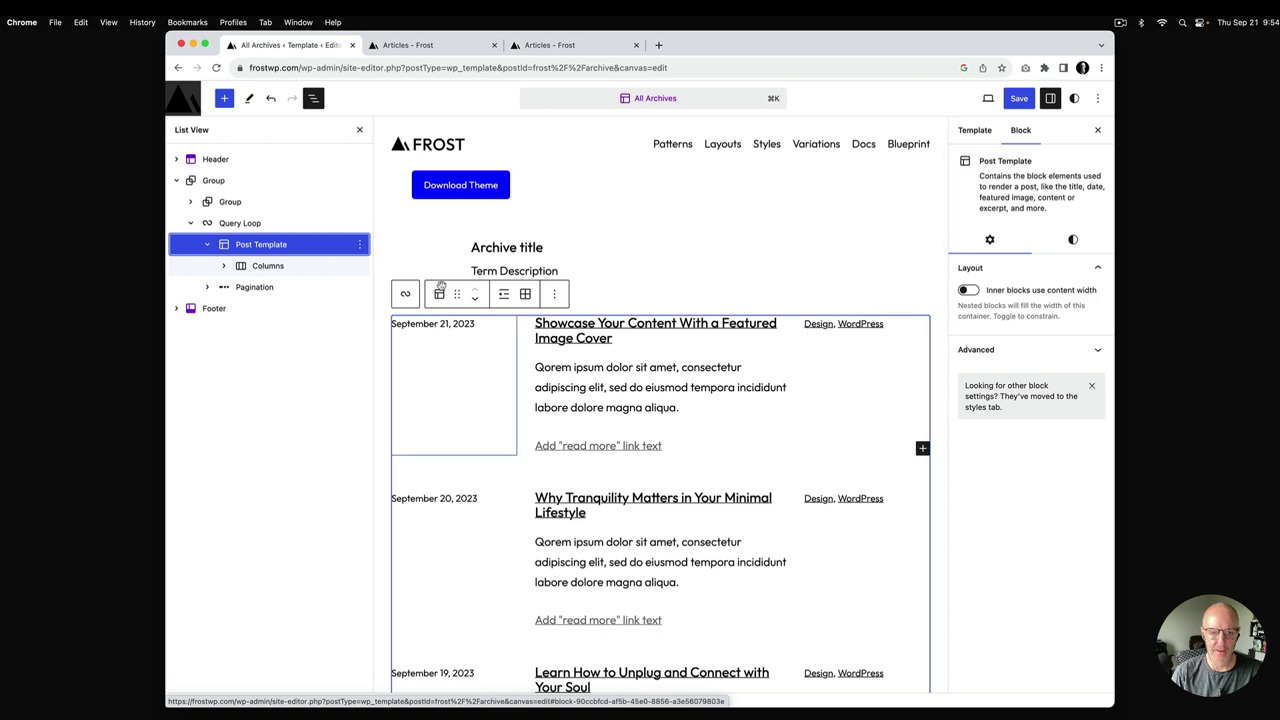
{"action": "left_click", "coordinate": [240, 223]}
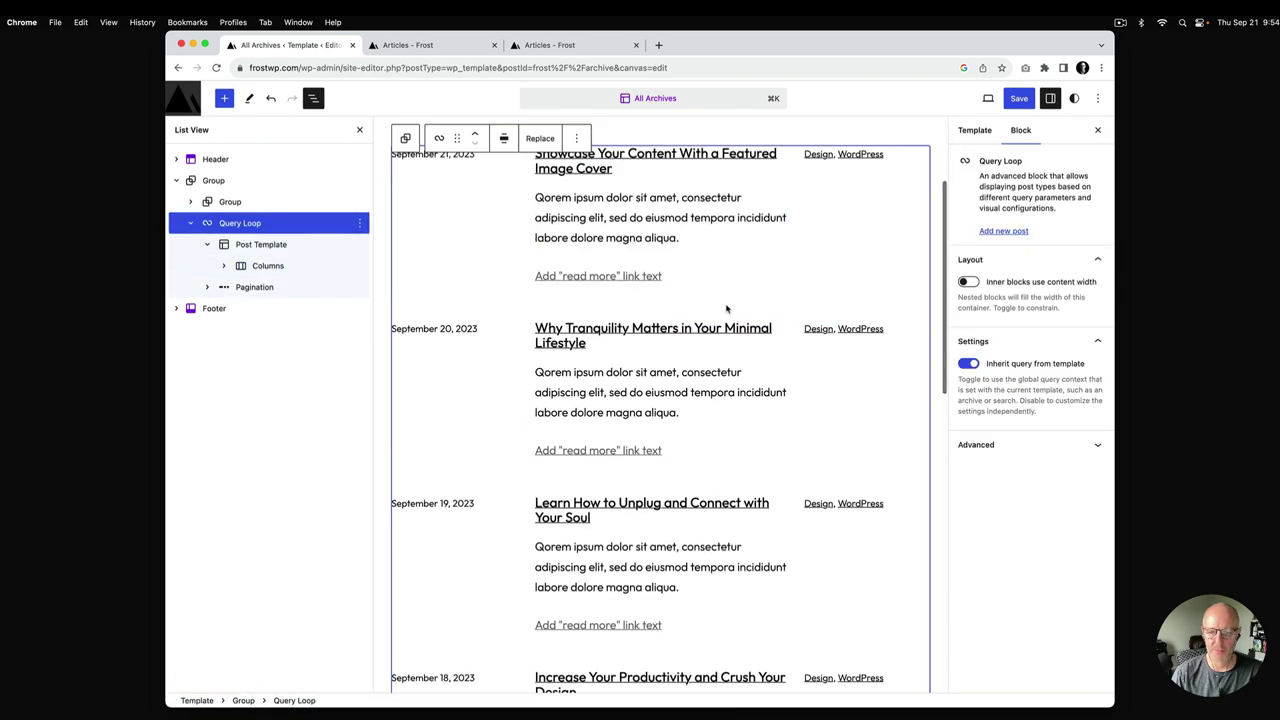
{"action": "scroll", "coordinate": [726, 309], "scroll_direction": "down", "scroll_amount": 10}
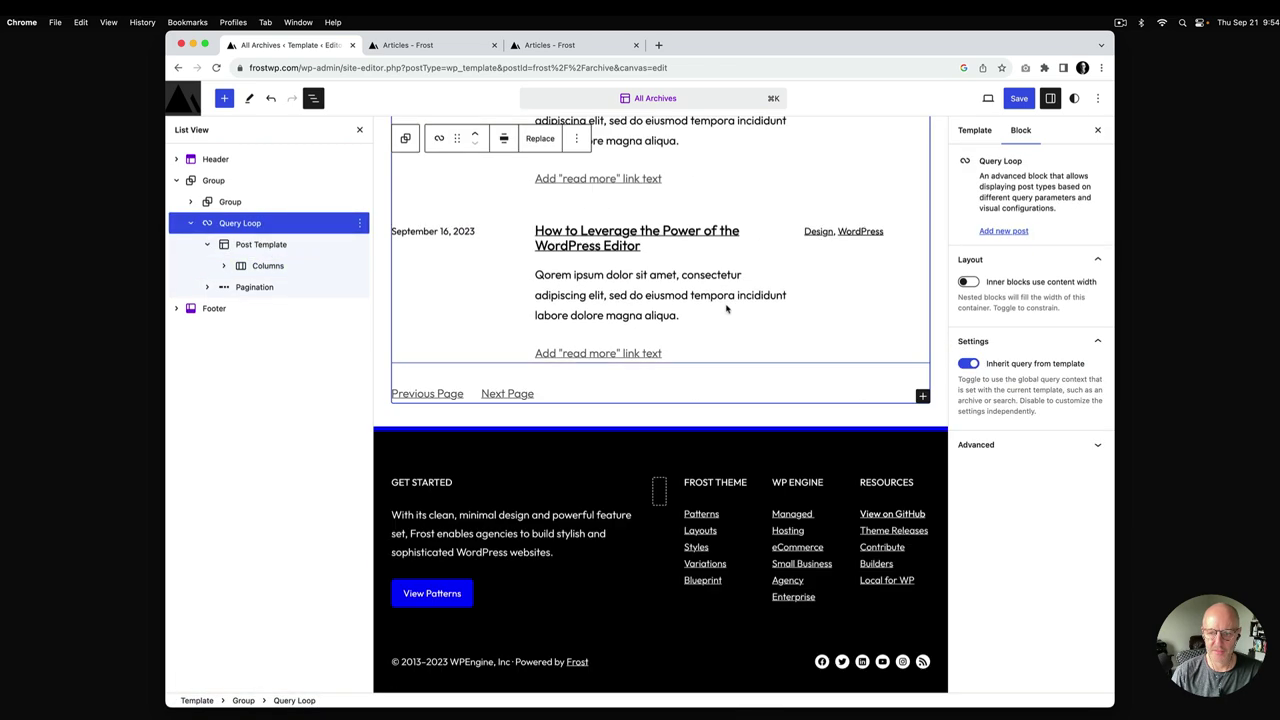
{"action": "left_click", "coordinate": [922, 396]}
{"action": "type", "text": "se"}
{"action": "left_click", "coordinate": [764, 489]}
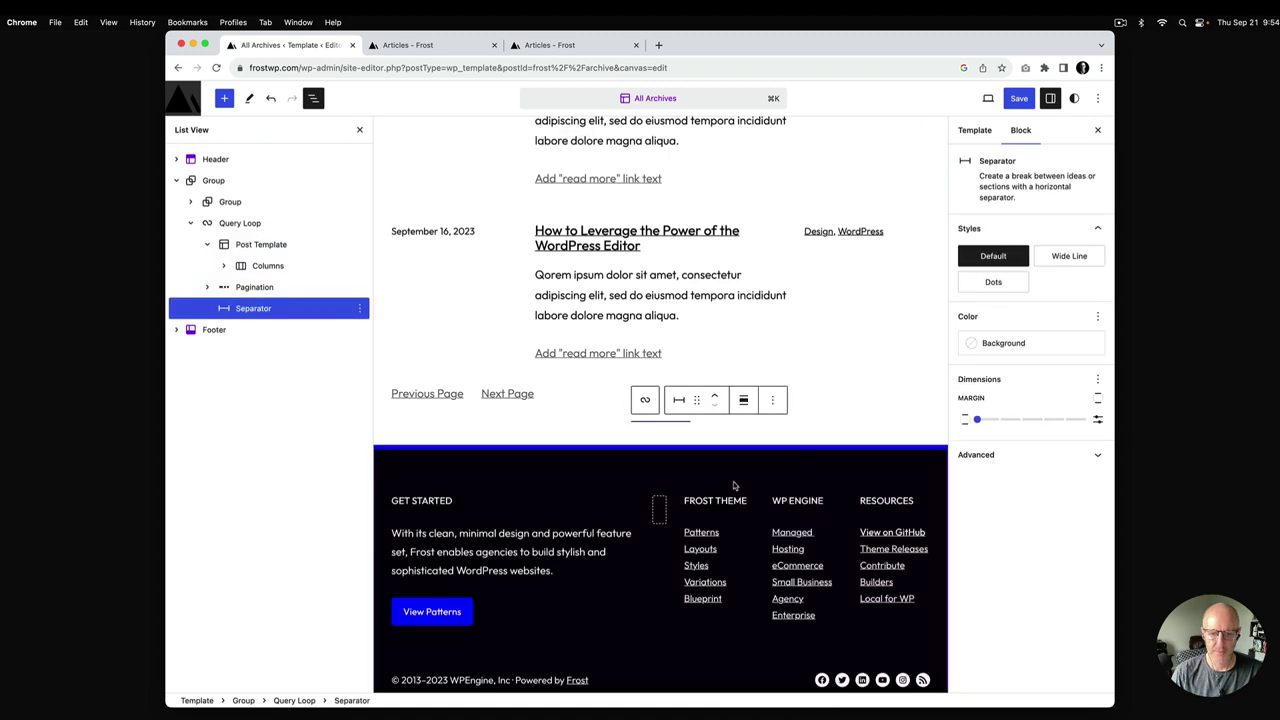
{"action": "left_click", "coordinate": [1069, 262]}
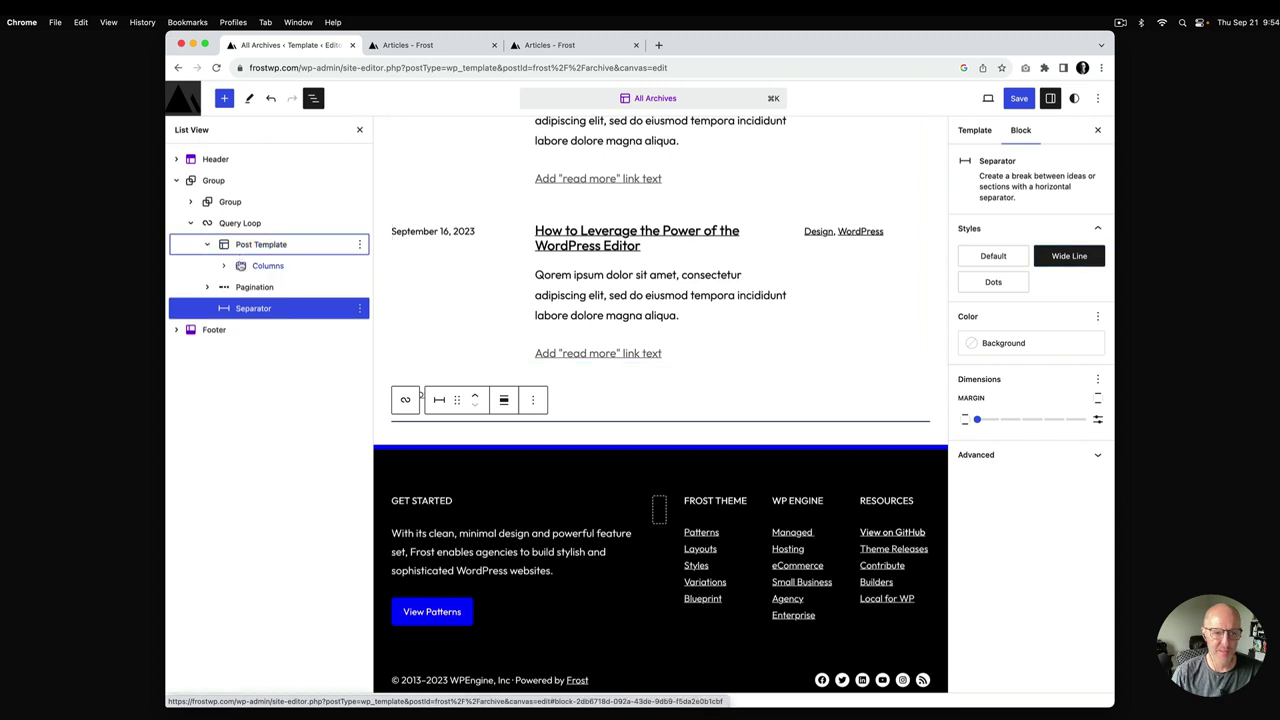
{"action": "left_click_drag", "start_coordinate": [250, 307], "coordinate": [240, 256]}
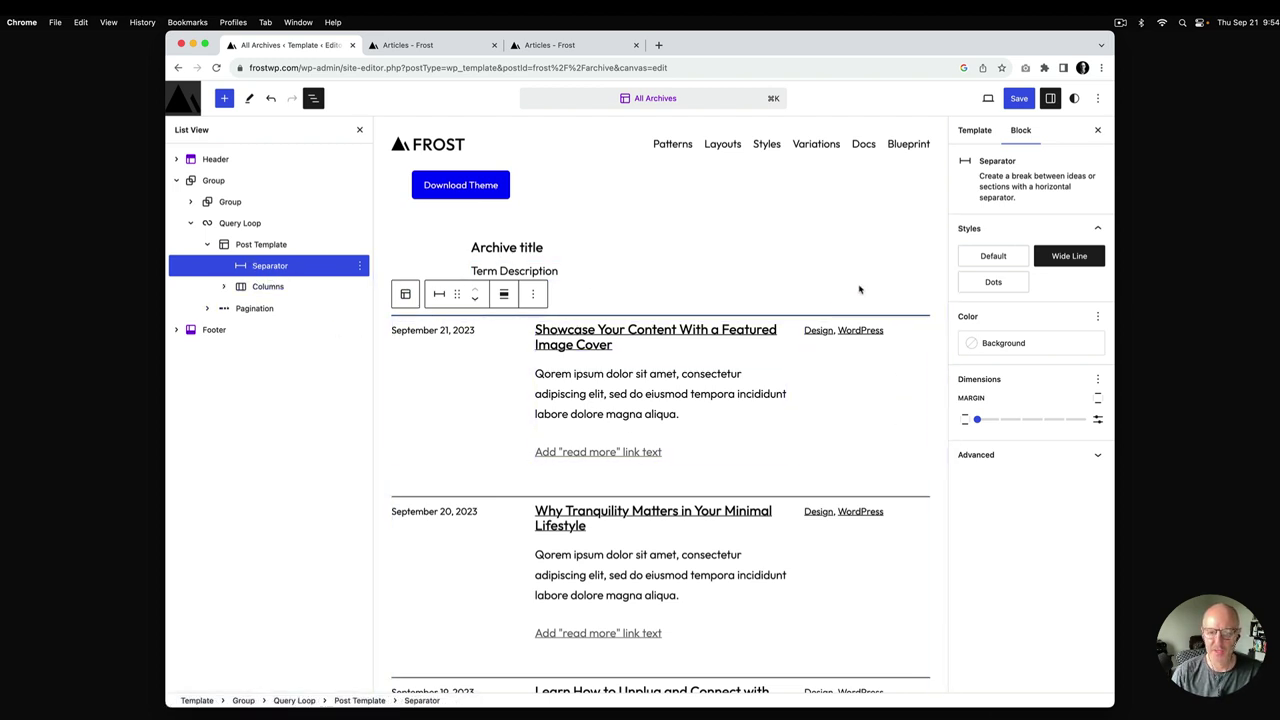
Step: Save the template, reload the Articles page and compare its separator lines and spacing with the reference page
{"action": "left_click", "coordinate": [1018, 98]}
{"action": "left_click", "coordinate": [1000, 100]}
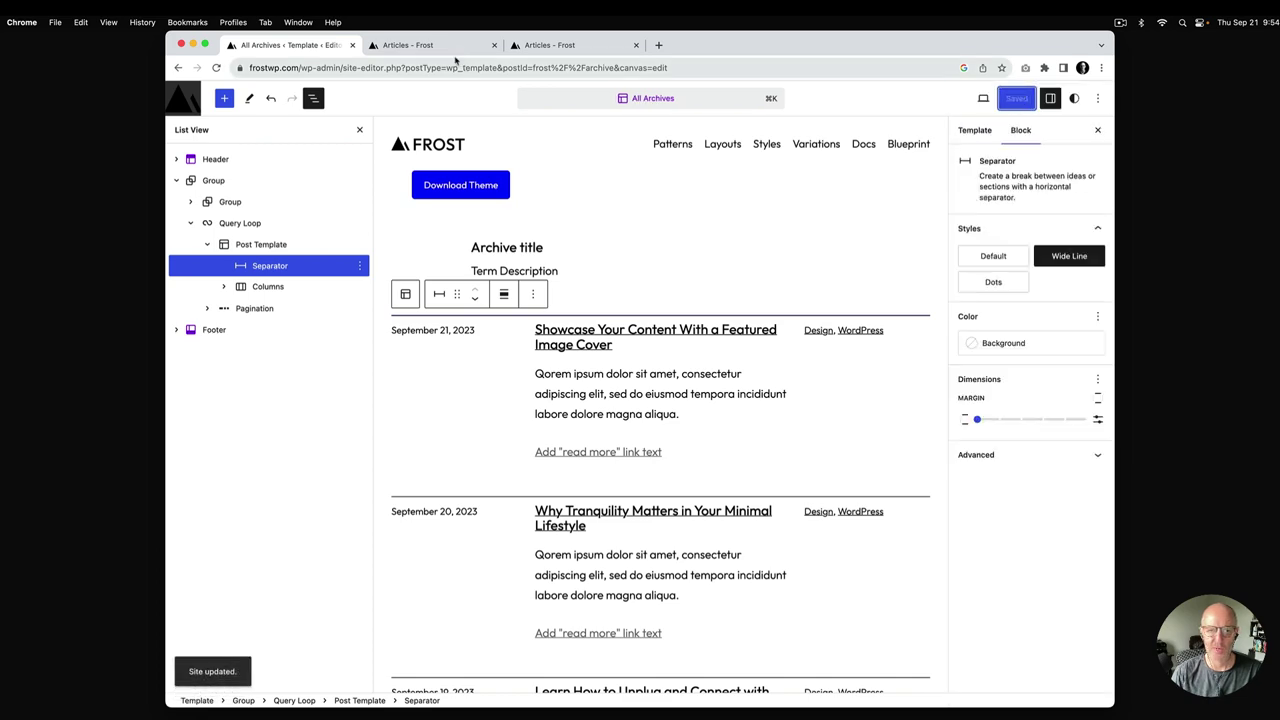
{"action": "left_click", "coordinate": [450, 47]}
{"action": "key", "text": "super+r"}
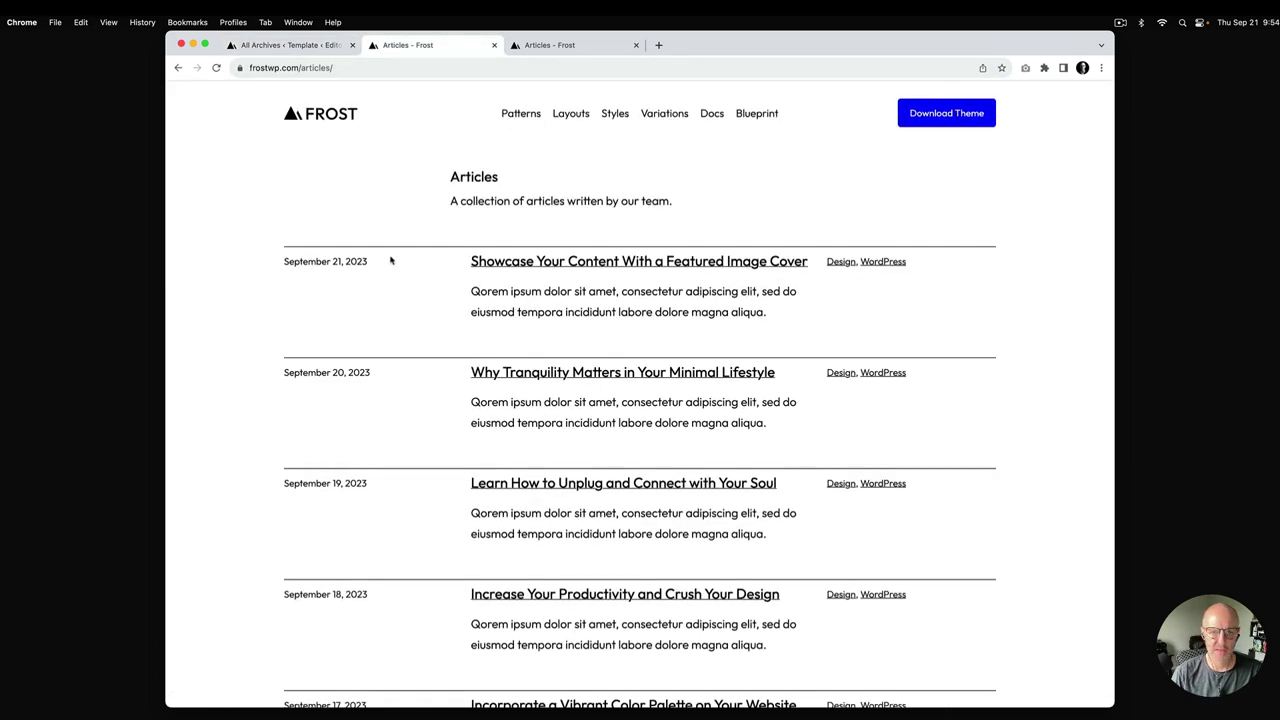
{"action": "scroll", "coordinate": [566, 260], "scroll_direction": "down", "scroll_amount": 4}
{"action": "scroll", "coordinate": [557, 290], "scroll_direction": "up", "scroll_amount": 2}
{"action": "scroll", "coordinate": [557, 291], "scroll_direction": "up", "scroll_amount": 3}
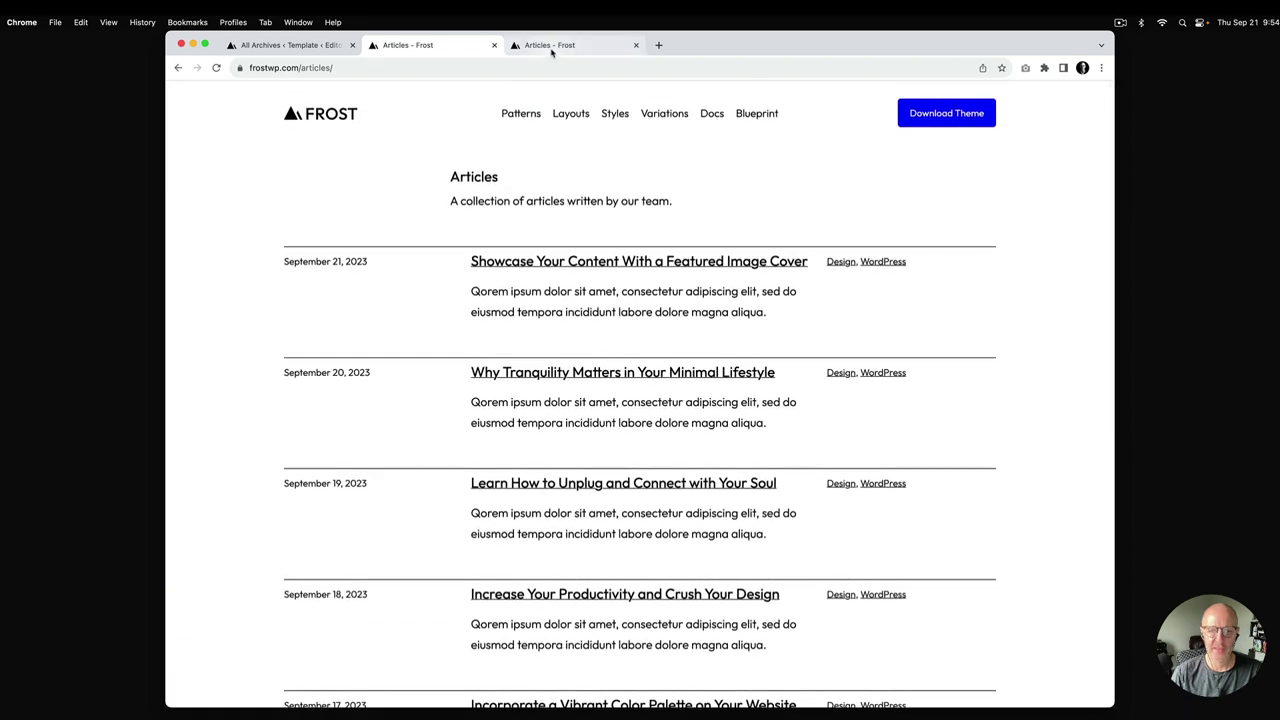
{"action": "left_click", "coordinate": [550, 48]}
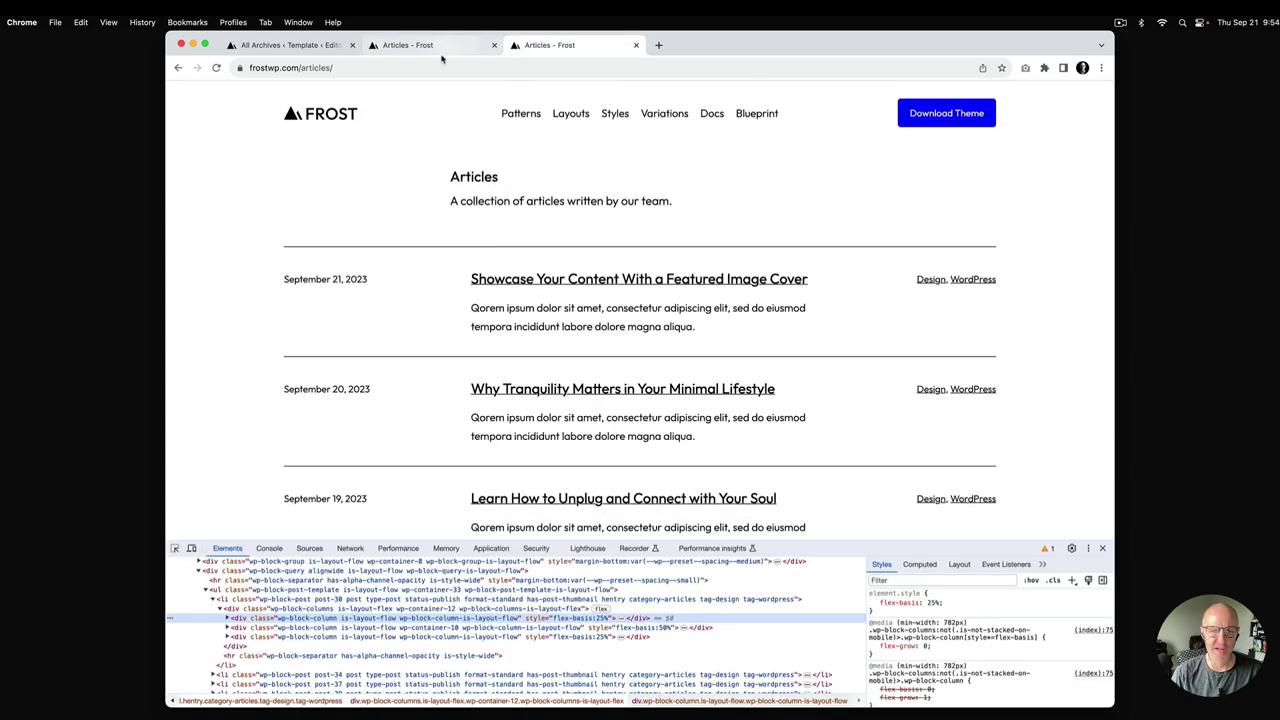
Step: Return to the template editor and set the Columns block's top margin to Small
{"action": "left_click", "coordinate": [286, 45]}
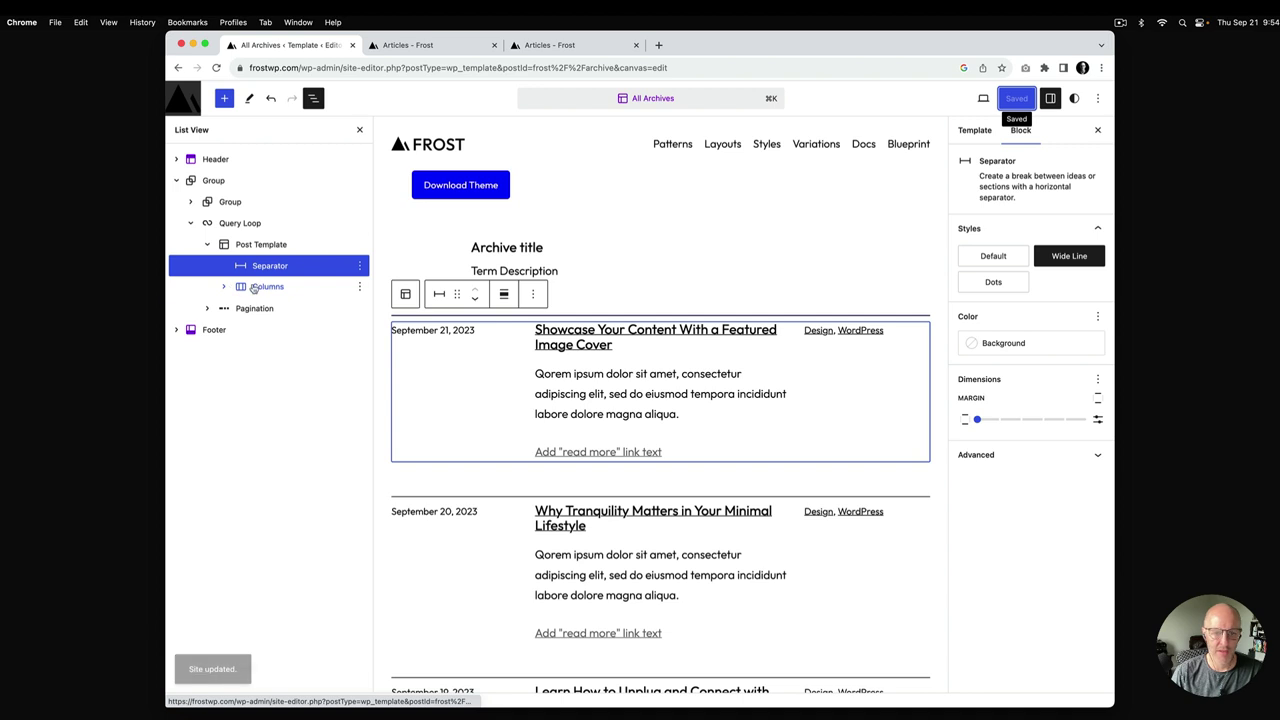
{"action": "left_click", "coordinate": [250, 288]}
{"action": "left_click", "coordinate": [1071, 230]}
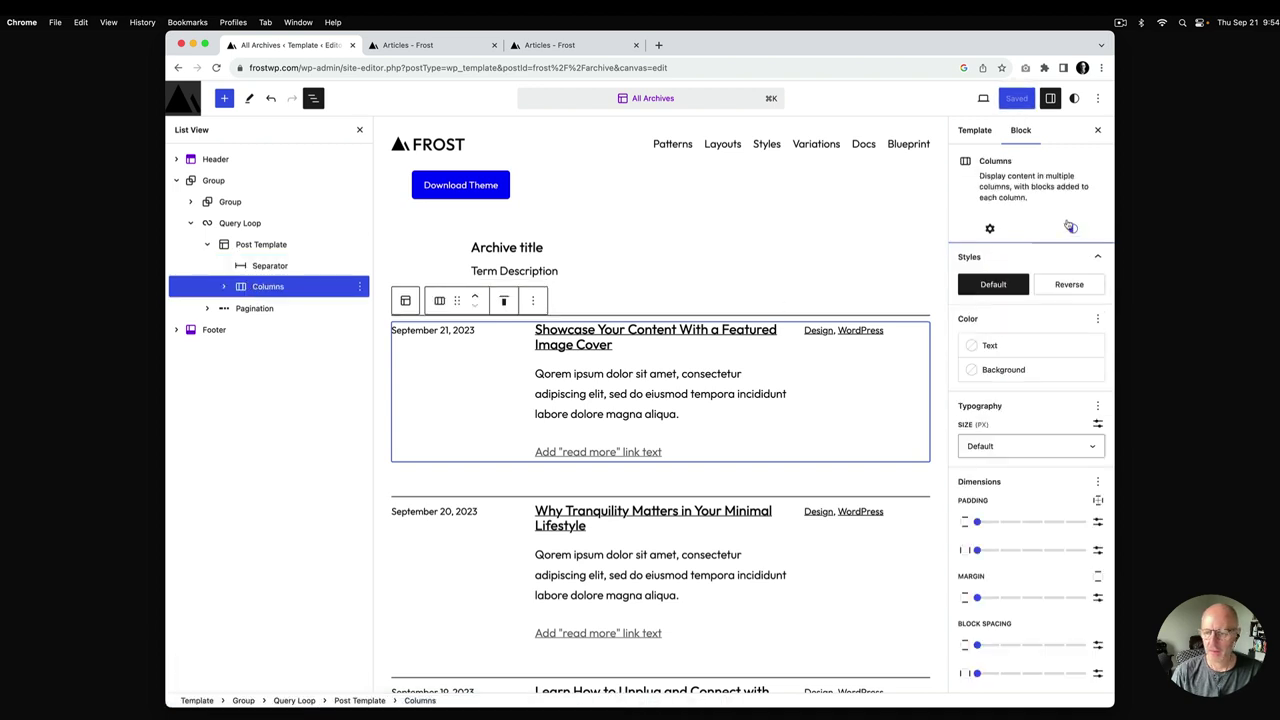
{"action": "left_click", "coordinate": [1098, 577]}
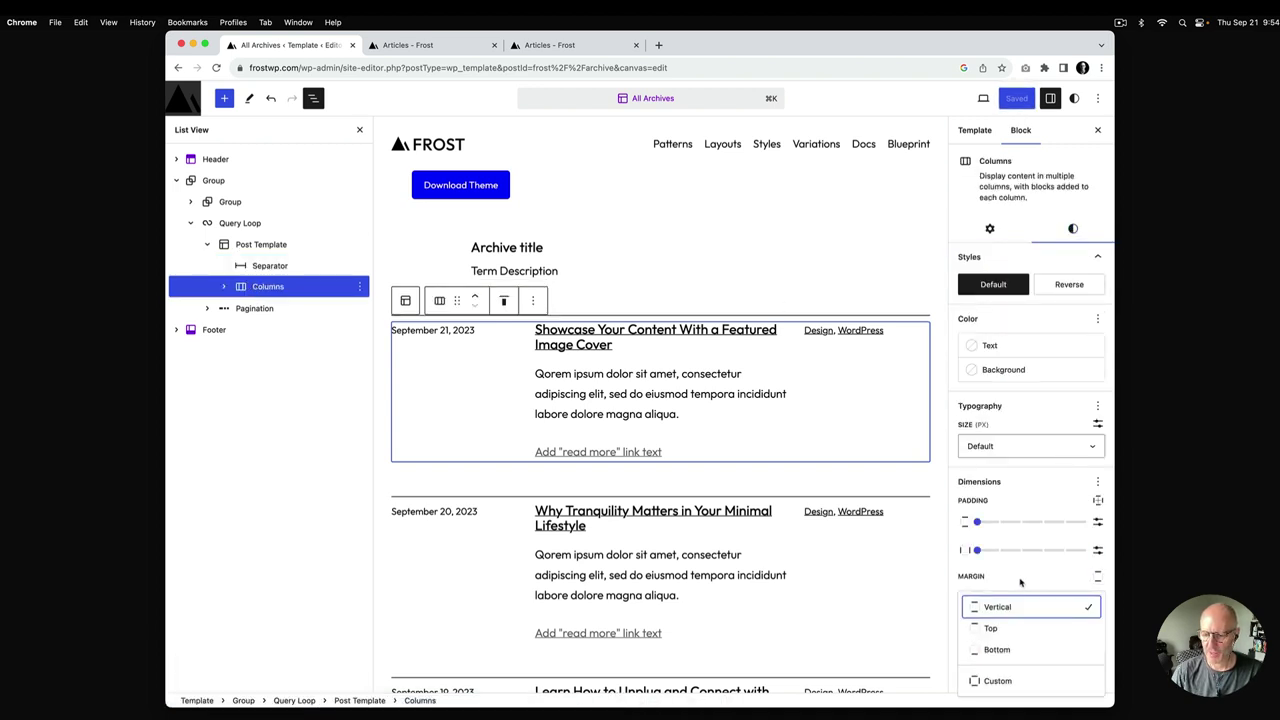
{"action": "left_click", "coordinate": [1002, 630]}
{"action": "left_click_drag", "start_coordinate": [966, 597], "coordinate": [1007, 603]}
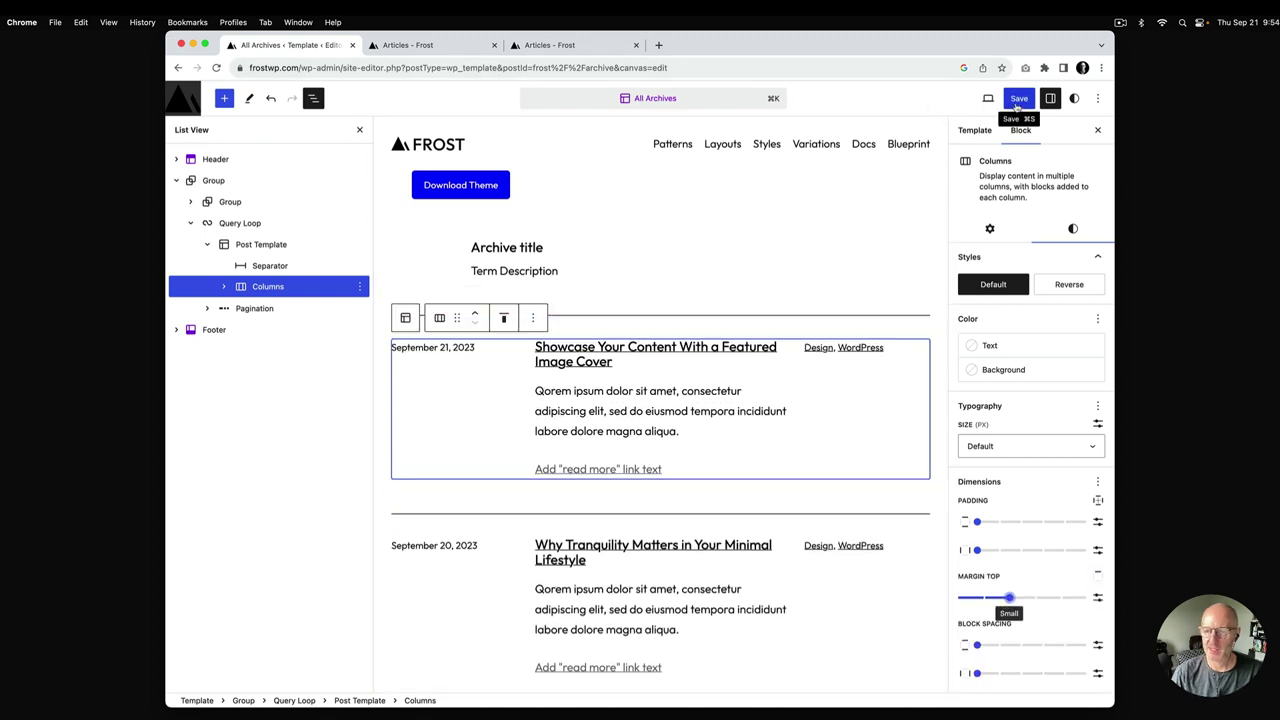
Step: Save the template and review the reloaded Articles page down to the pagination
{"action": "left_click", "coordinate": [1017, 100]}
{"action": "left_click", "coordinate": [991, 99]}
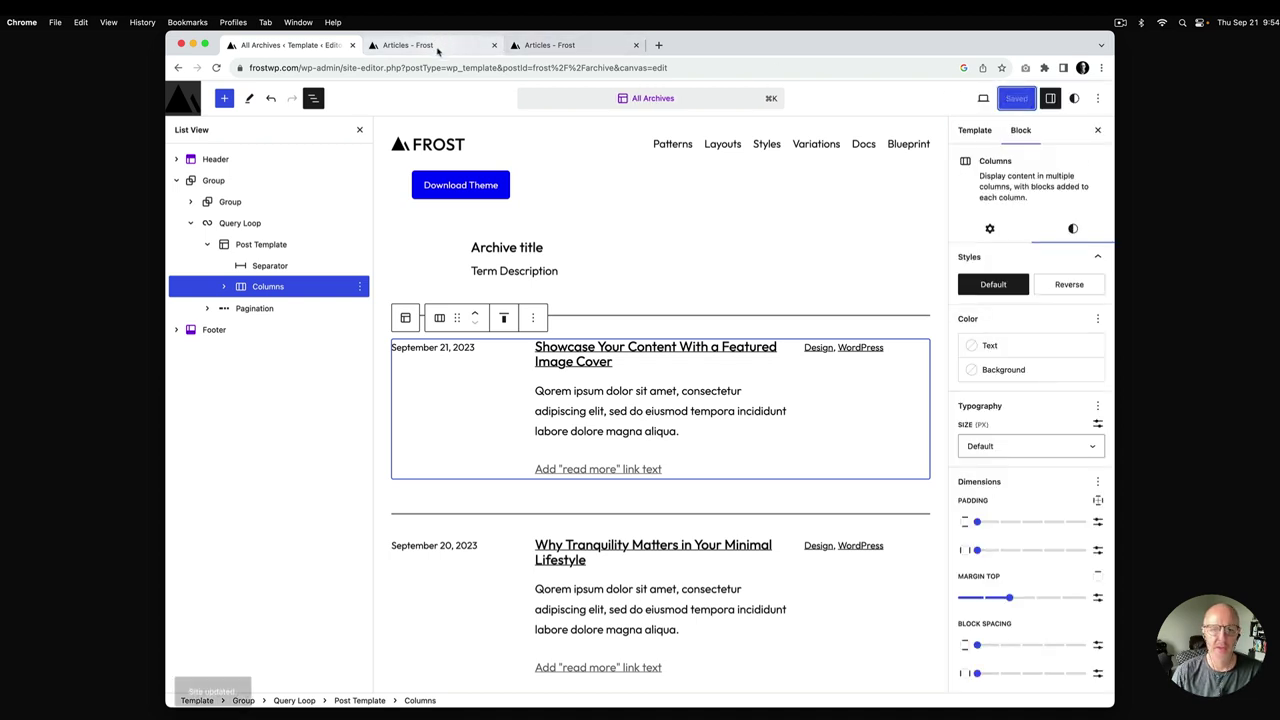
{"action": "left_click", "coordinate": [436, 47]}
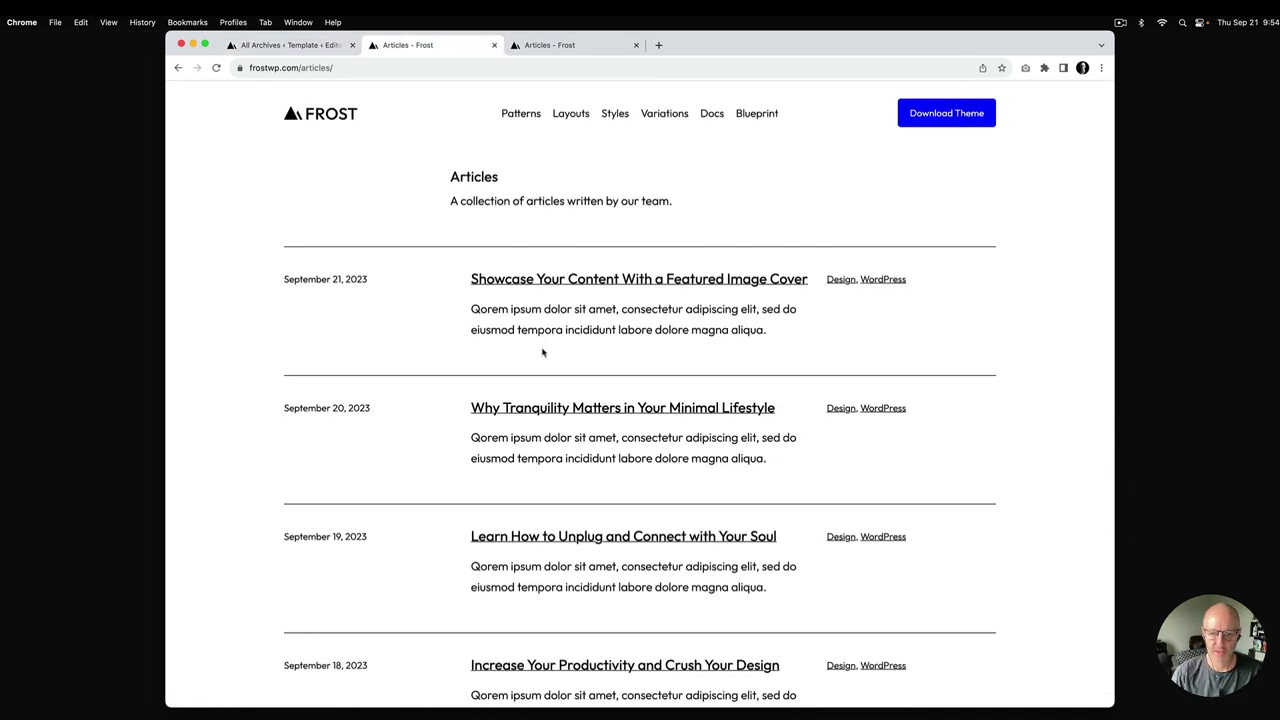
{"action": "scroll", "coordinate": [667, 280], "scroll_direction": "down", "scroll_amount": 10}
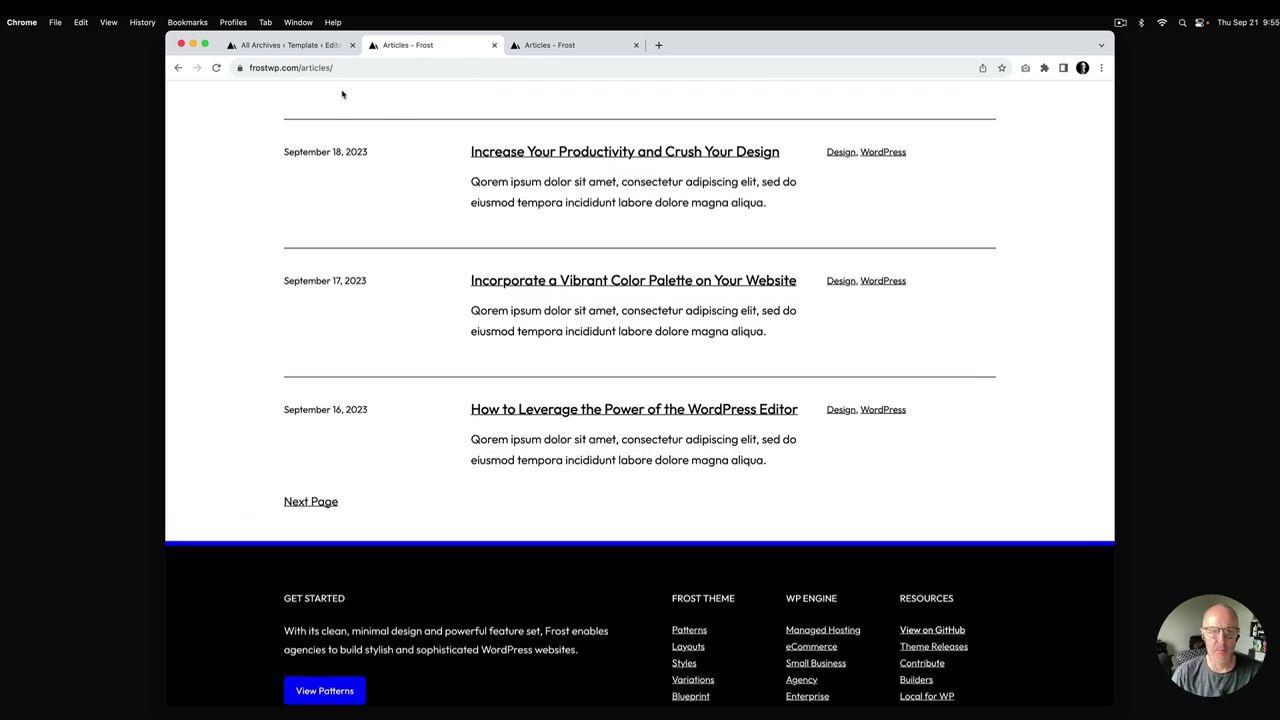
Step: Add another Separator block in the template editor and place it in the Query Loop between the Post Template and Pagination
{"action": "left_click", "coordinate": [318, 45]}
{"action": "left_click", "coordinate": [252, 245]}
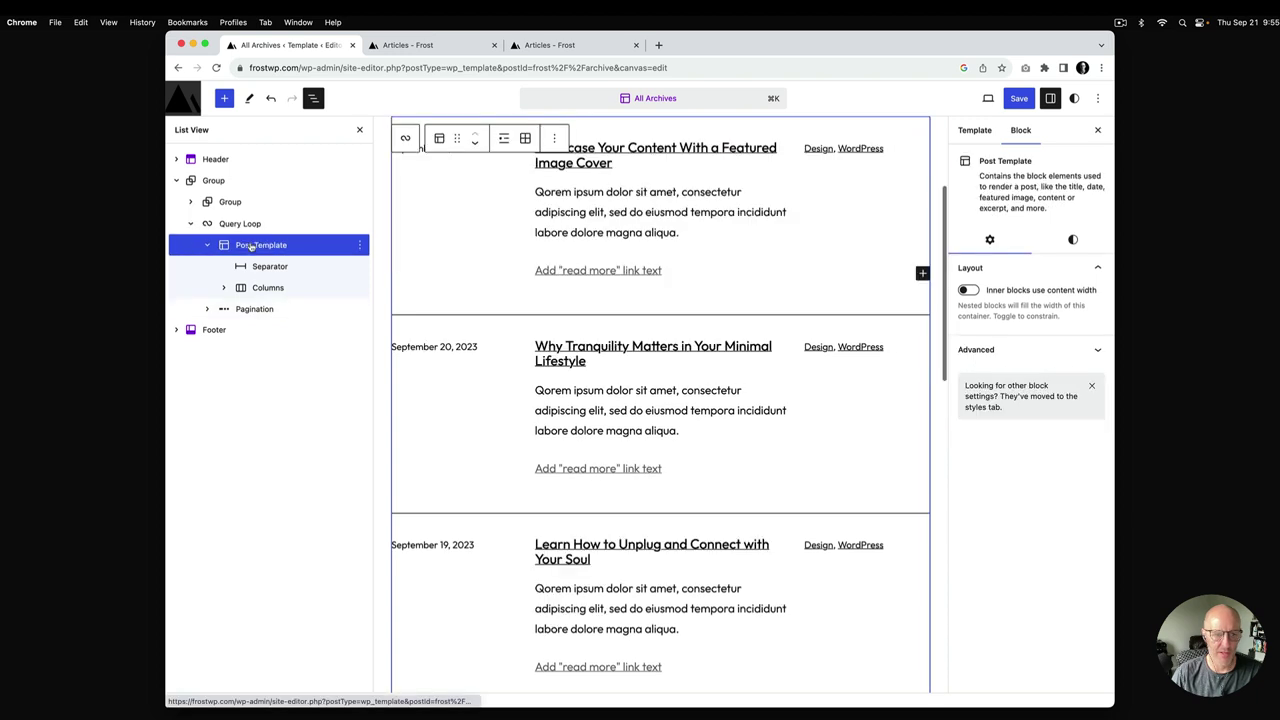
{"action": "left_click", "coordinate": [922, 274]}
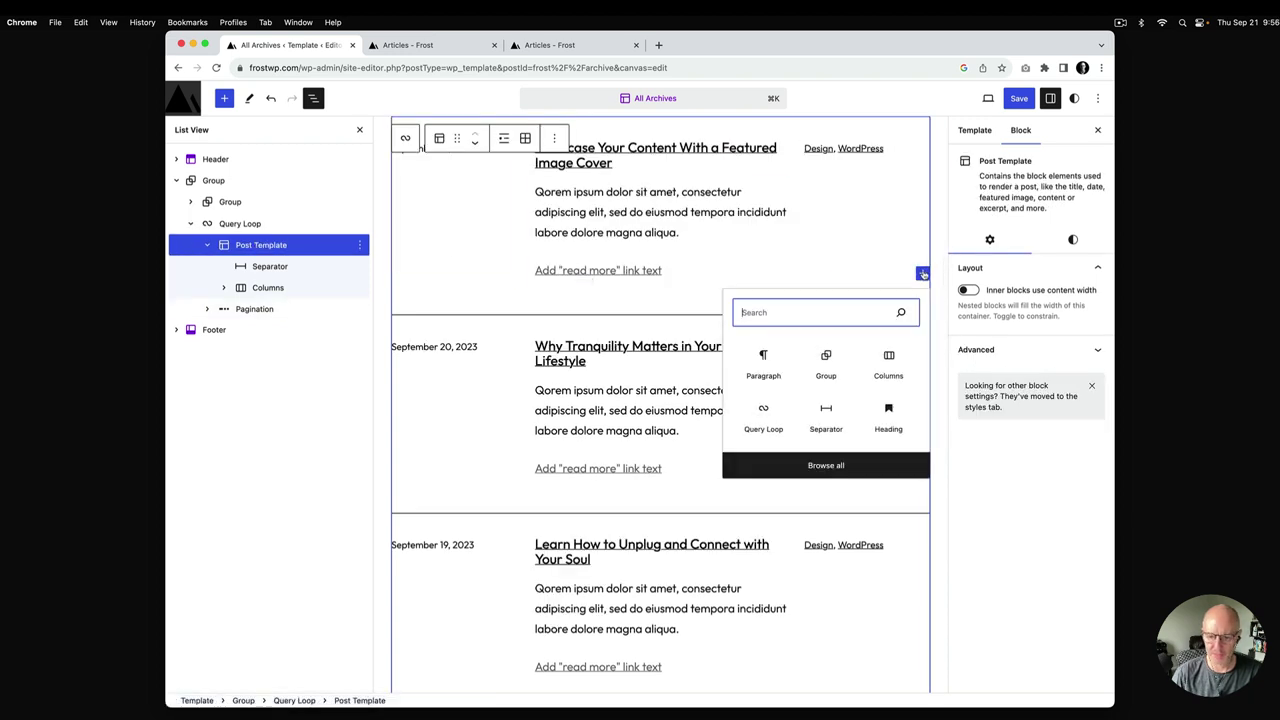
{"action": "left_click", "coordinate": [826, 412]}
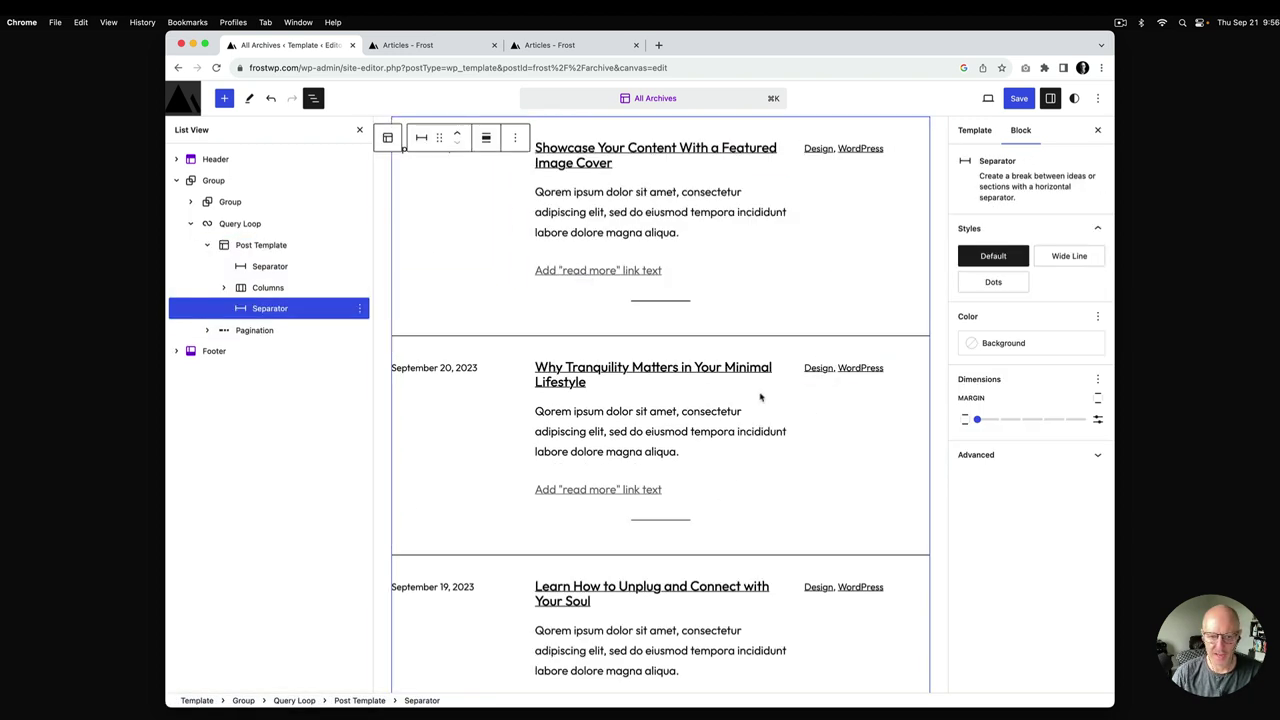
{"action": "left_click_drag", "start_coordinate": [267, 309], "coordinate": [253, 246]}
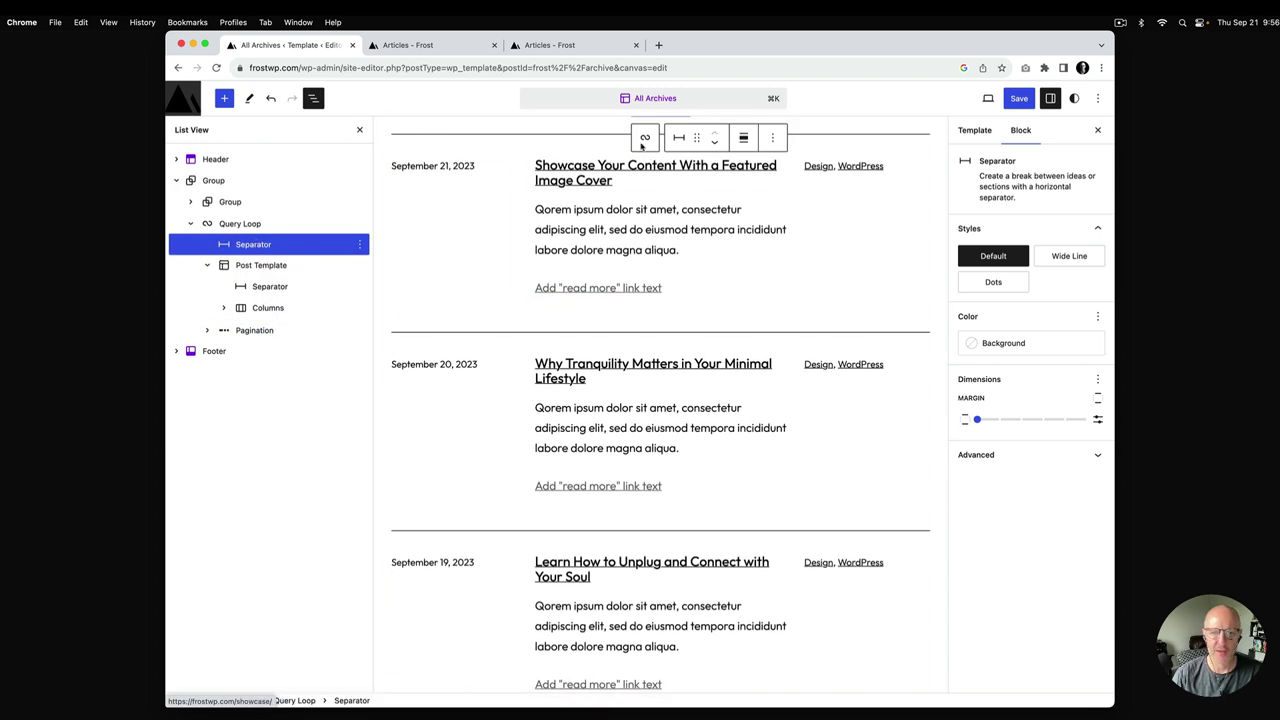
{"action": "left_click", "coordinate": [714, 142]}
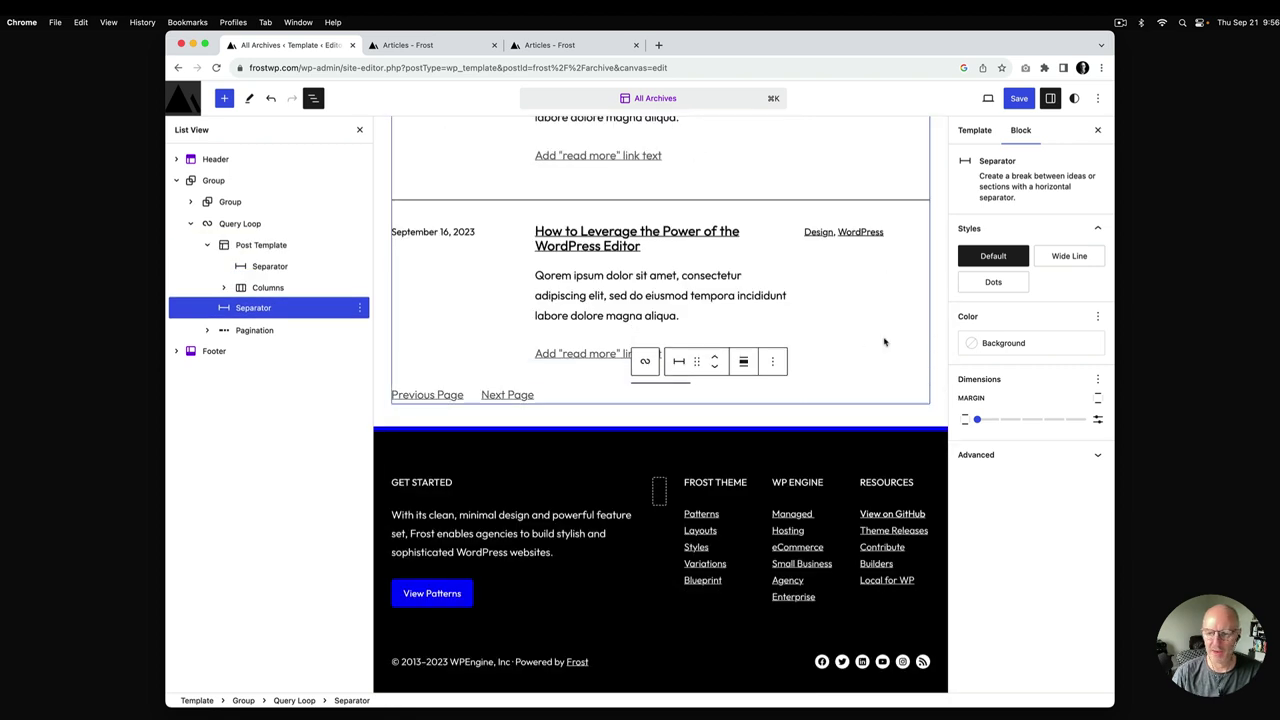
Step: Set the Separator above the Pagination to the Wide Line style with a 30 px bottom margin
{"action": "left_click", "coordinate": [1068, 258]}
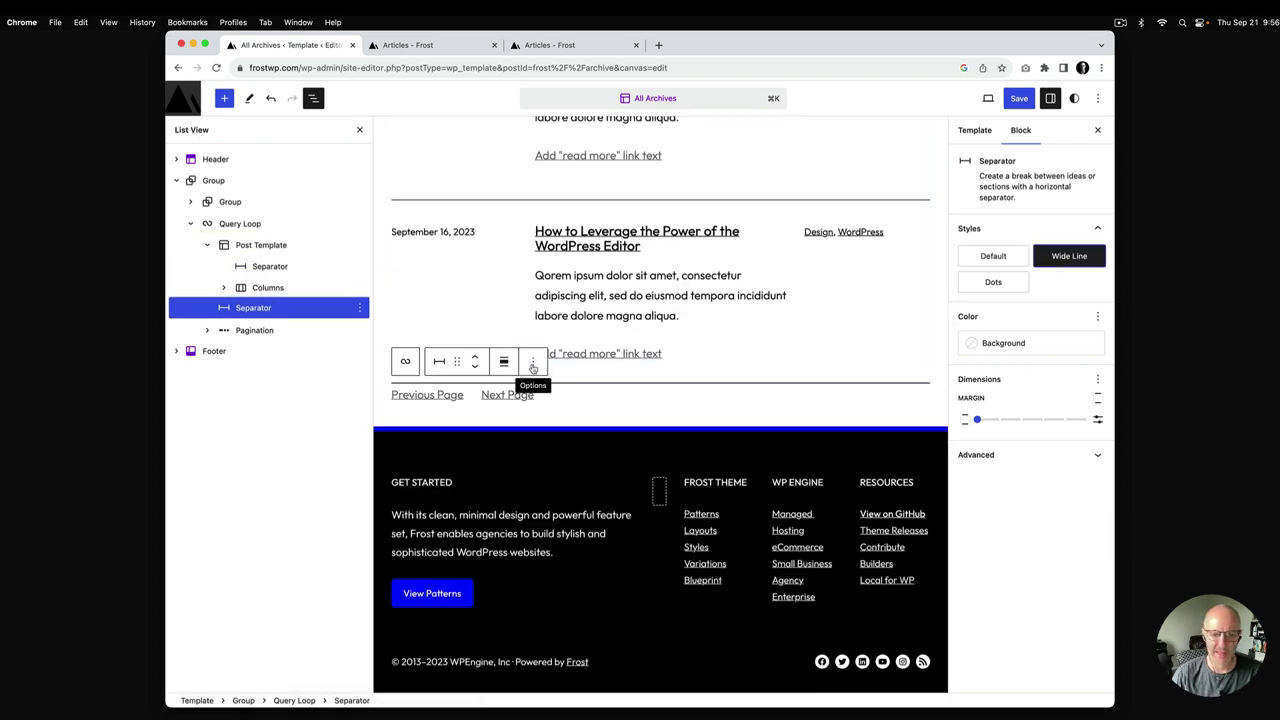
{"action": "left_click", "coordinate": [1098, 399]}
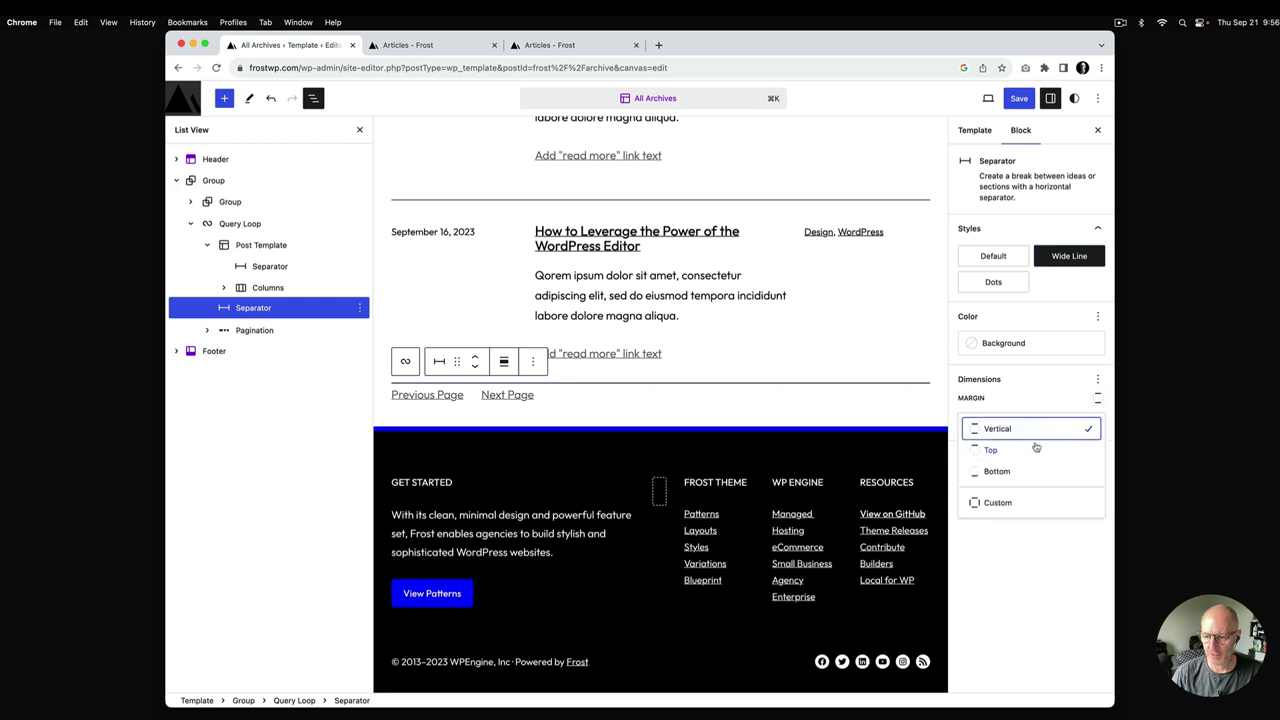
{"action": "left_click", "coordinate": [1000, 472]}
{"action": "left_click", "coordinate": [969, 419]}
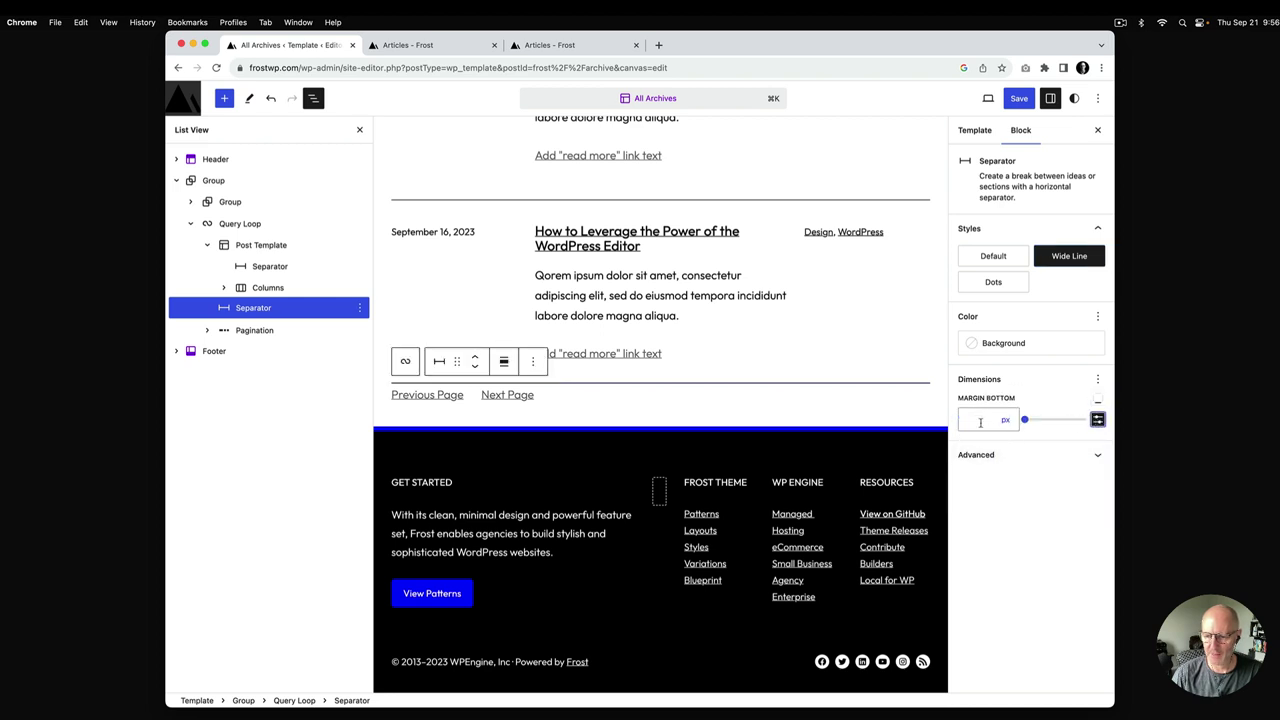
{"action": "type", "text": "30"}
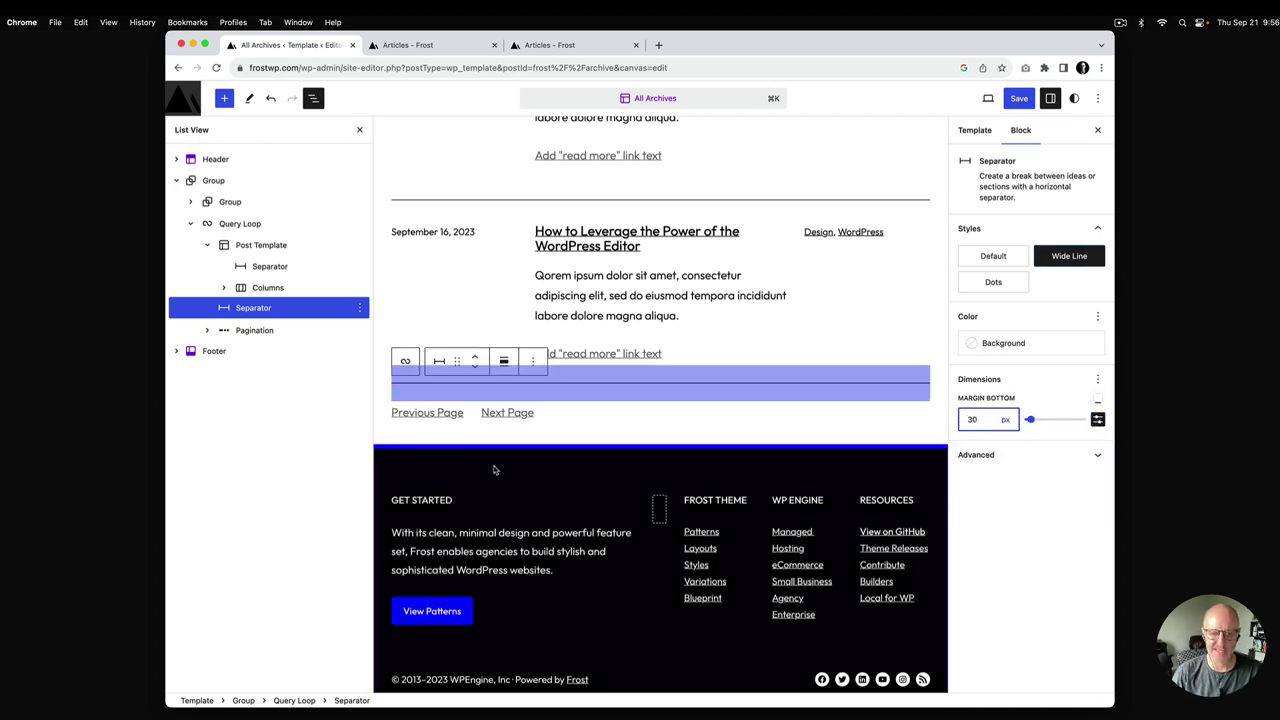
Step: Save the All Archives template and review the Articles page from the heading down to the pagination
{"action": "left_click", "coordinate": [1024, 102]}
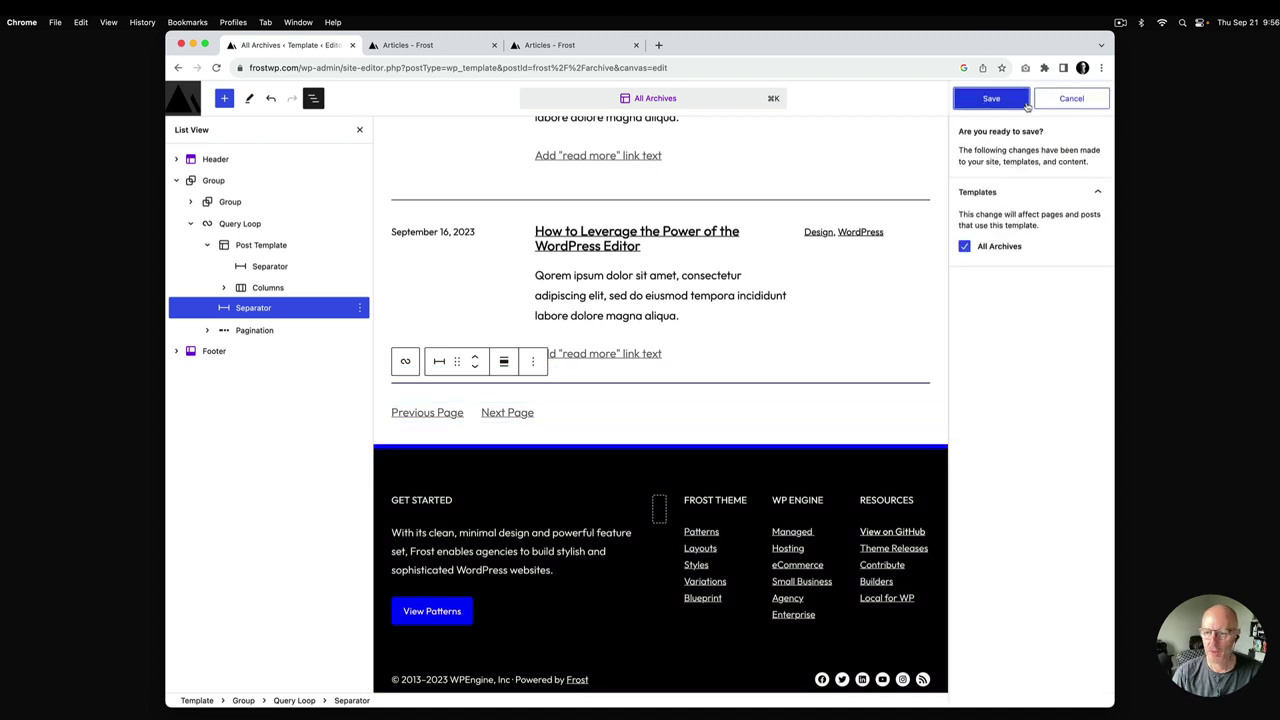
{"action": "left_click", "coordinate": [1016, 104]}
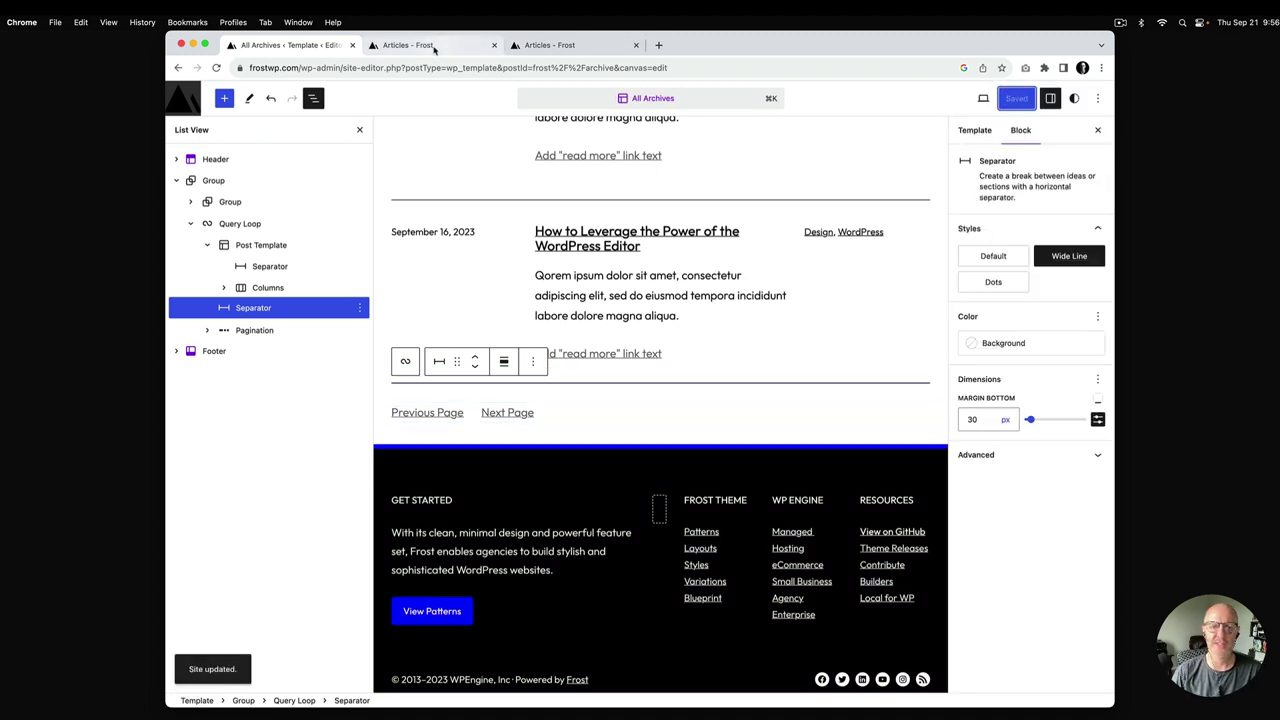
{"action": "left_click", "coordinate": [434, 47]}
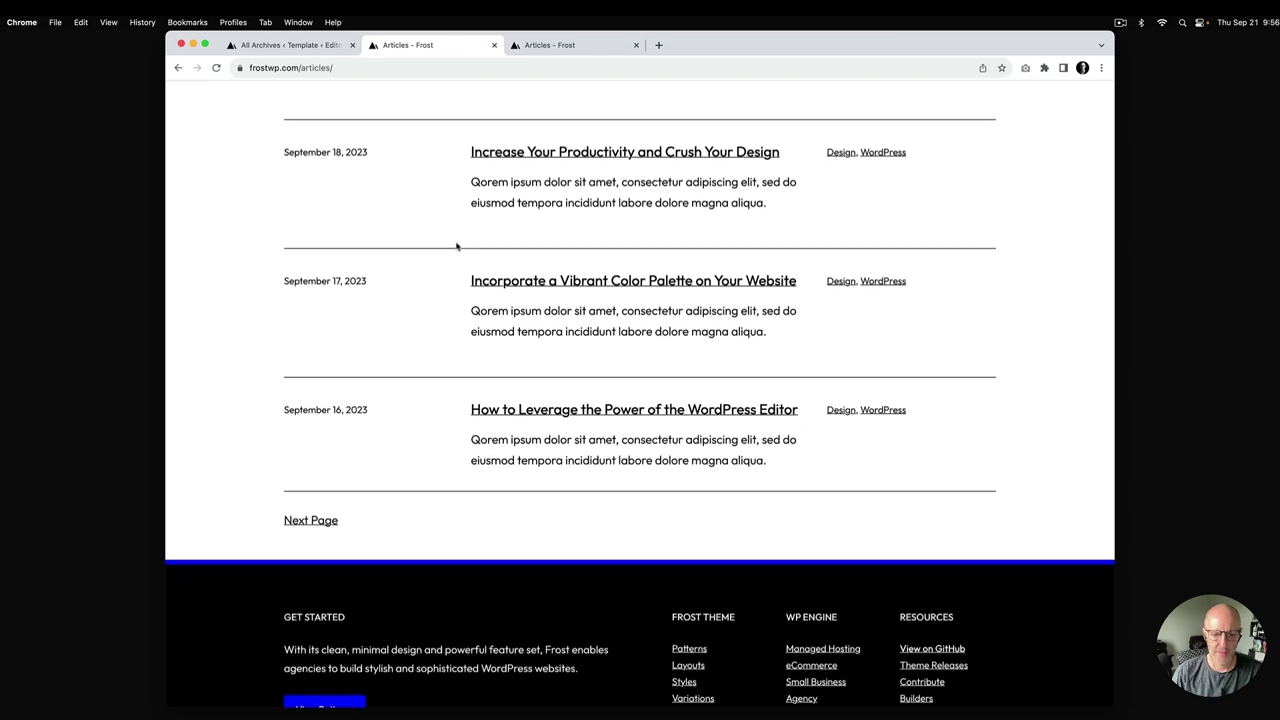
{"action": "scroll", "coordinate": [455, 252], "scroll_direction": "up", "scroll_amount": 5}
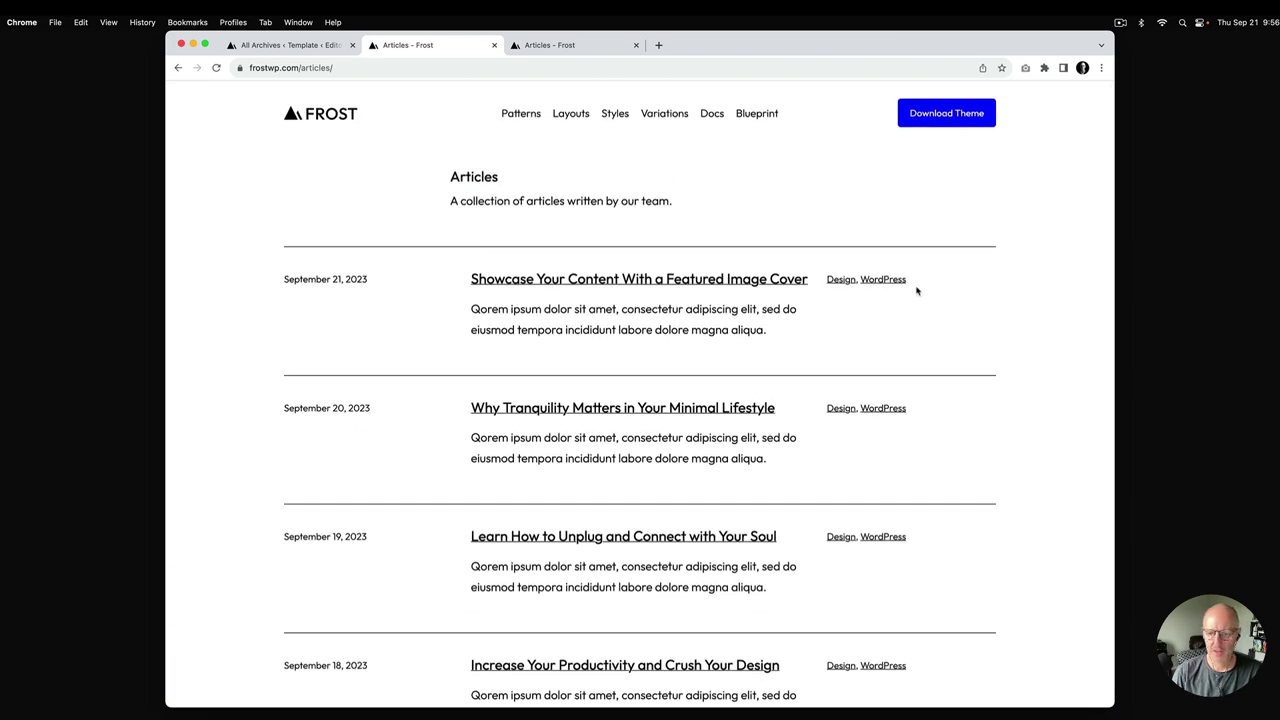
{"action": "scroll", "coordinate": [756, 263], "scroll_direction": "down", "scroll_amount": 5}
{"action": "scroll", "coordinate": [756, 263], "scroll_direction": "down", "scroll_amount": 3}
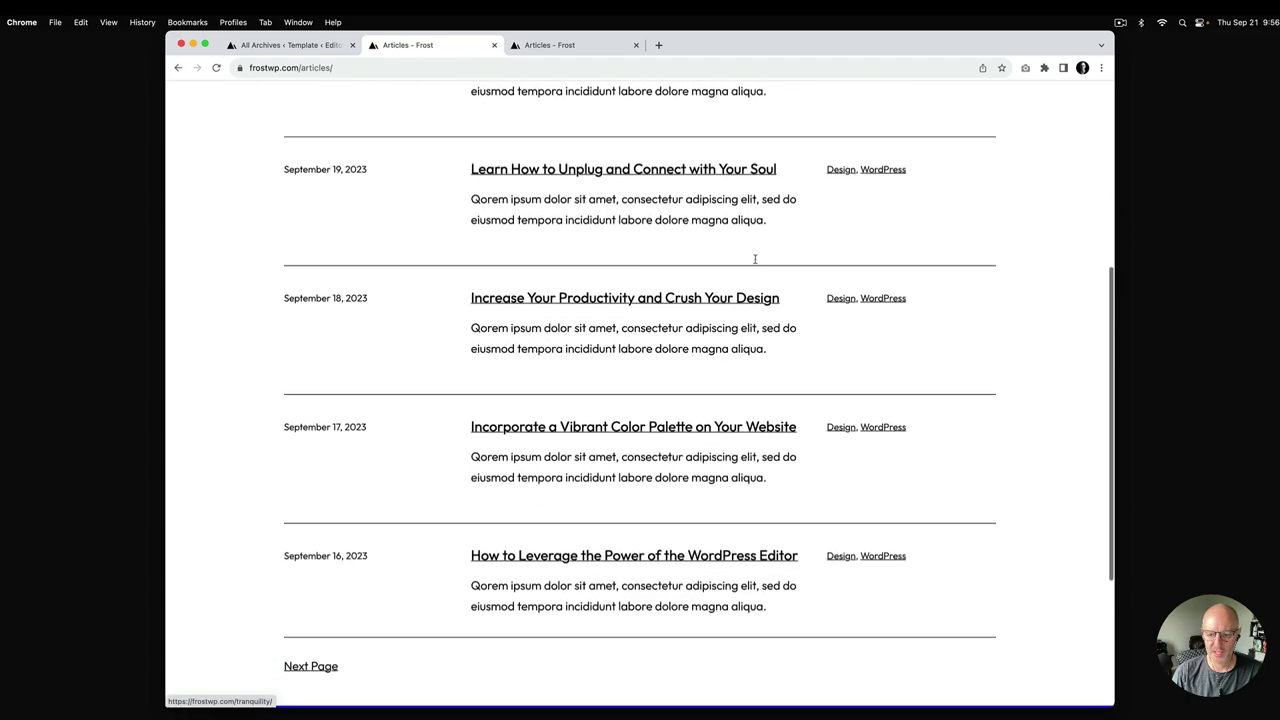
{"action": "scroll", "coordinate": [756, 263], "scroll_direction": "up", "scroll_amount": 5}
{"action": "scroll", "coordinate": [756, 260], "scroll_direction": "up", "scroll_amount": 3}
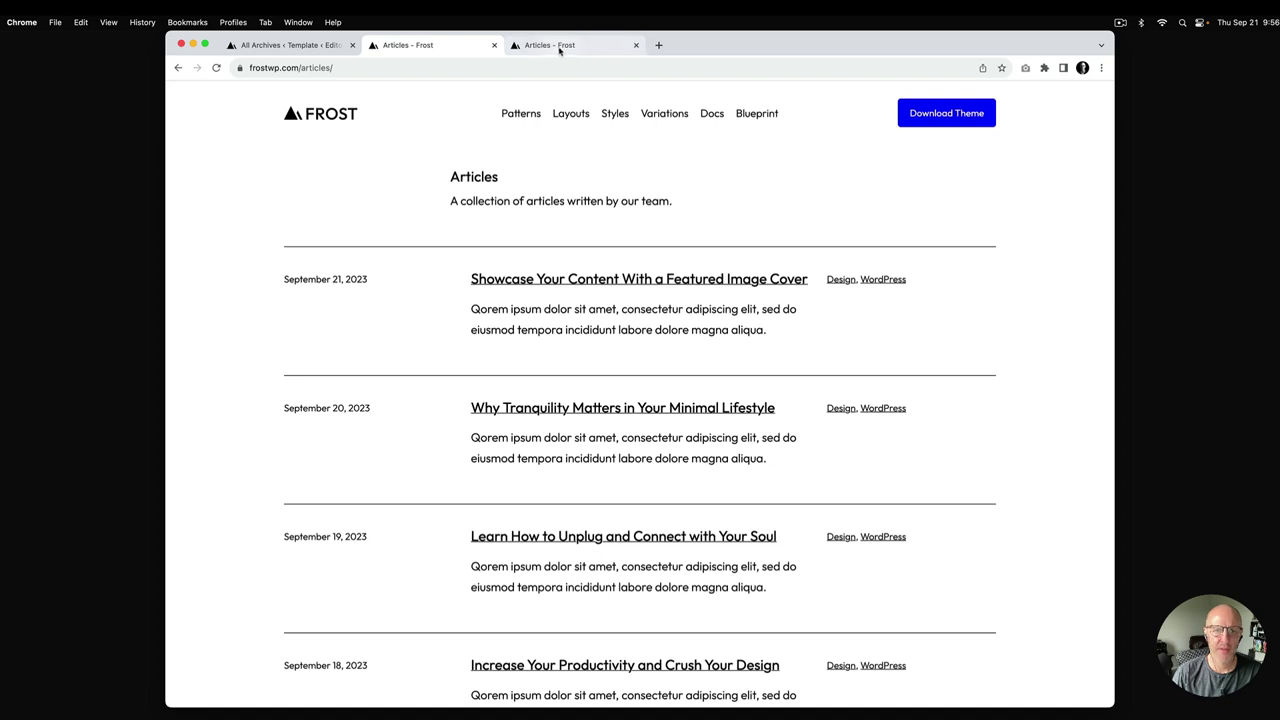
Step: Try wide width on the group holding the Archive Title and Term Description, saving the template and checking the Articles page
{"action": "left_click", "coordinate": [277, 45]}
{"action": "left_click", "coordinate": [229, 202]}
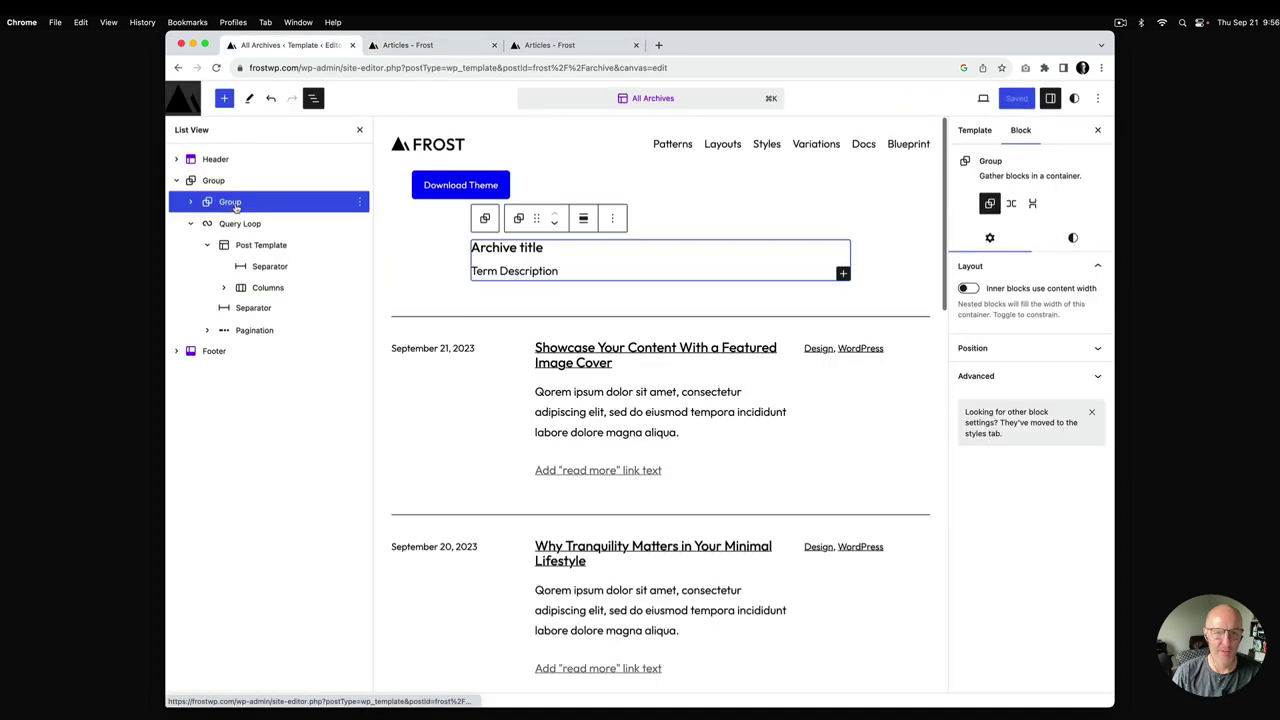
{"action": "left_click", "coordinate": [583, 219]}
{"action": "left_click", "coordinate": [618, 294]}
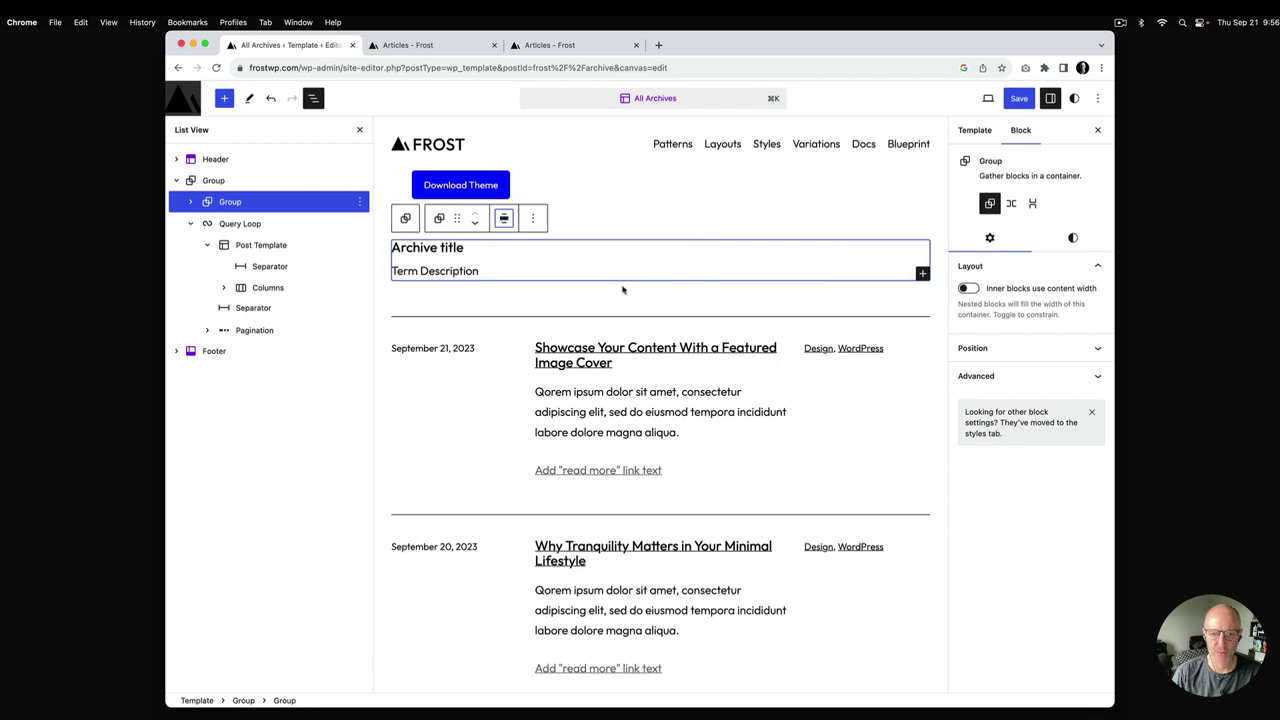
{"action": "left_click", "coordinate": [1015, 100]}
{"action": "left_click", "coordinate": [991, 98]}
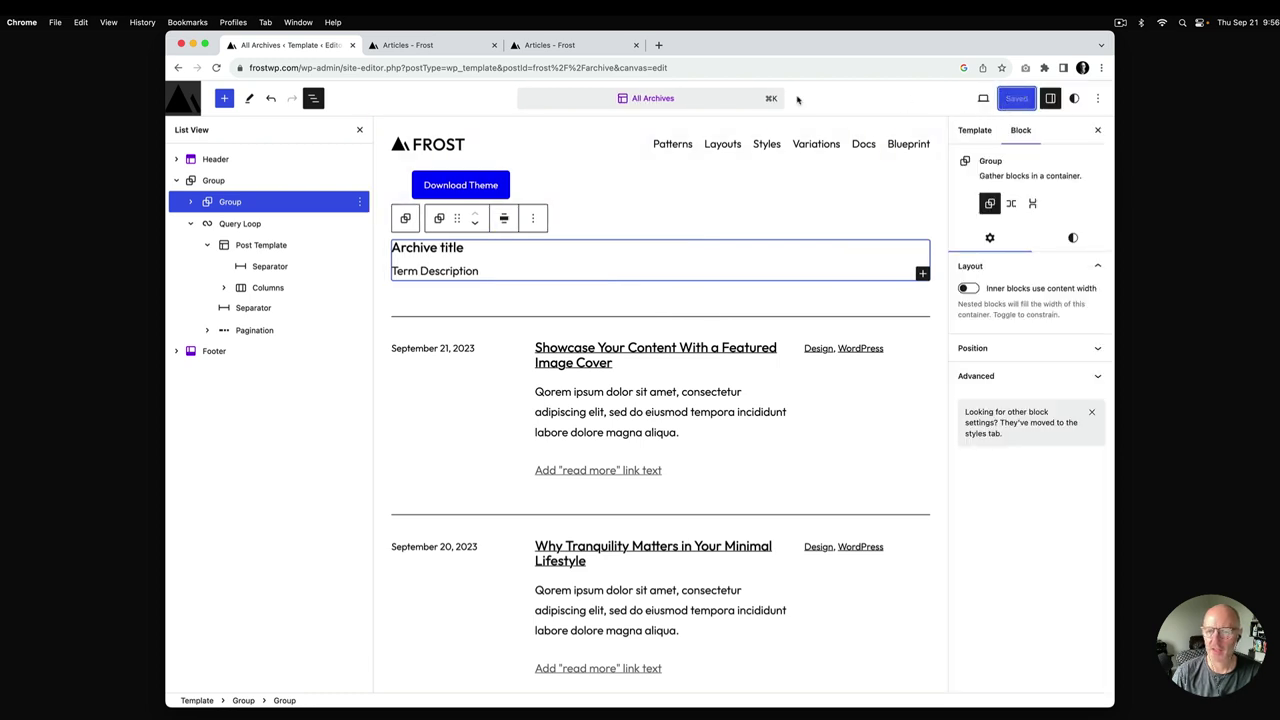
{"action": "left_click", "coordinate": [455, 48]}
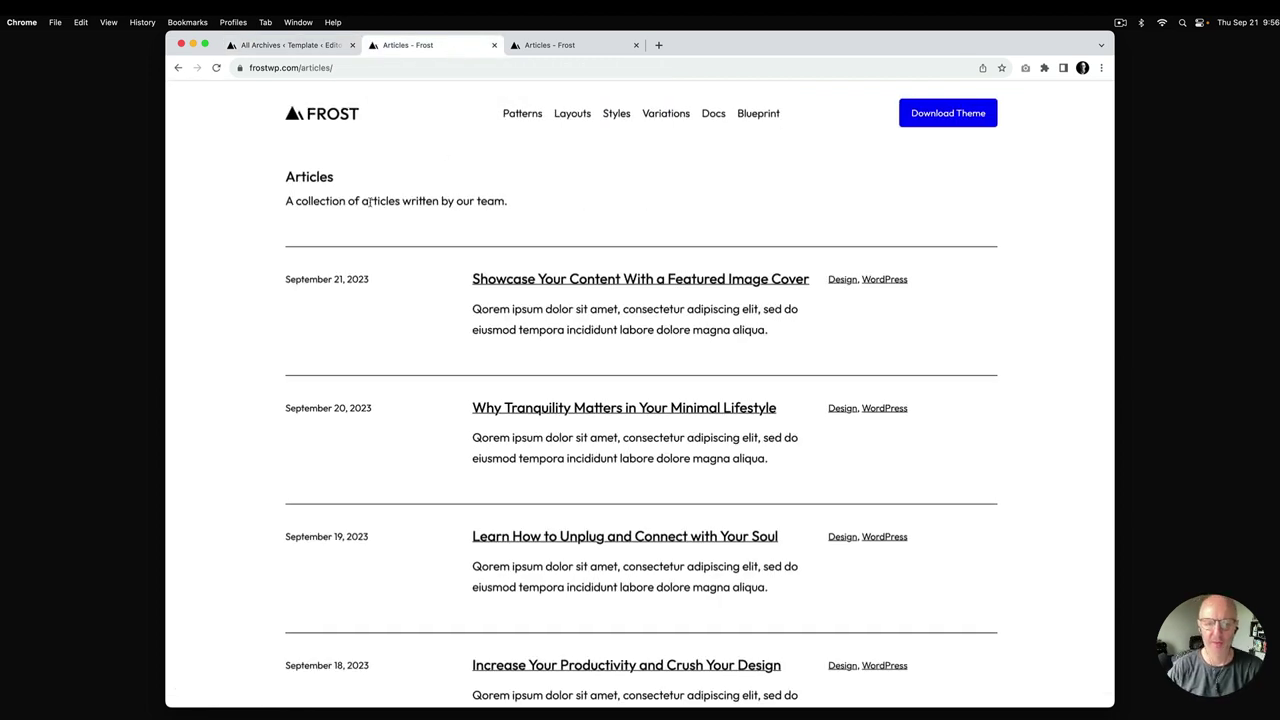
Step: Return to the template editor and reset the title and description group's width alignment to none
{"action": "left_click", "coordinate": [295, 44]}
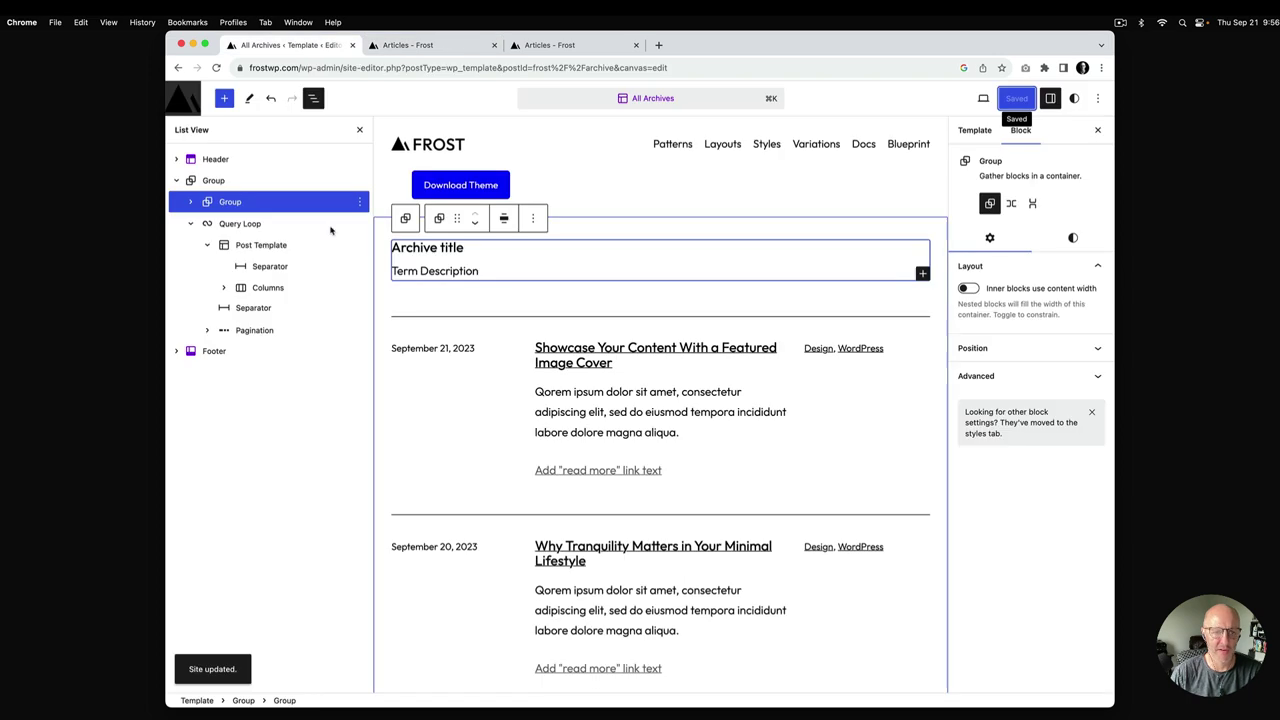
{"action": "left_click", "coordinate": [504, 218]}
{"action": "left_click", "coordinate": [541, 256]}
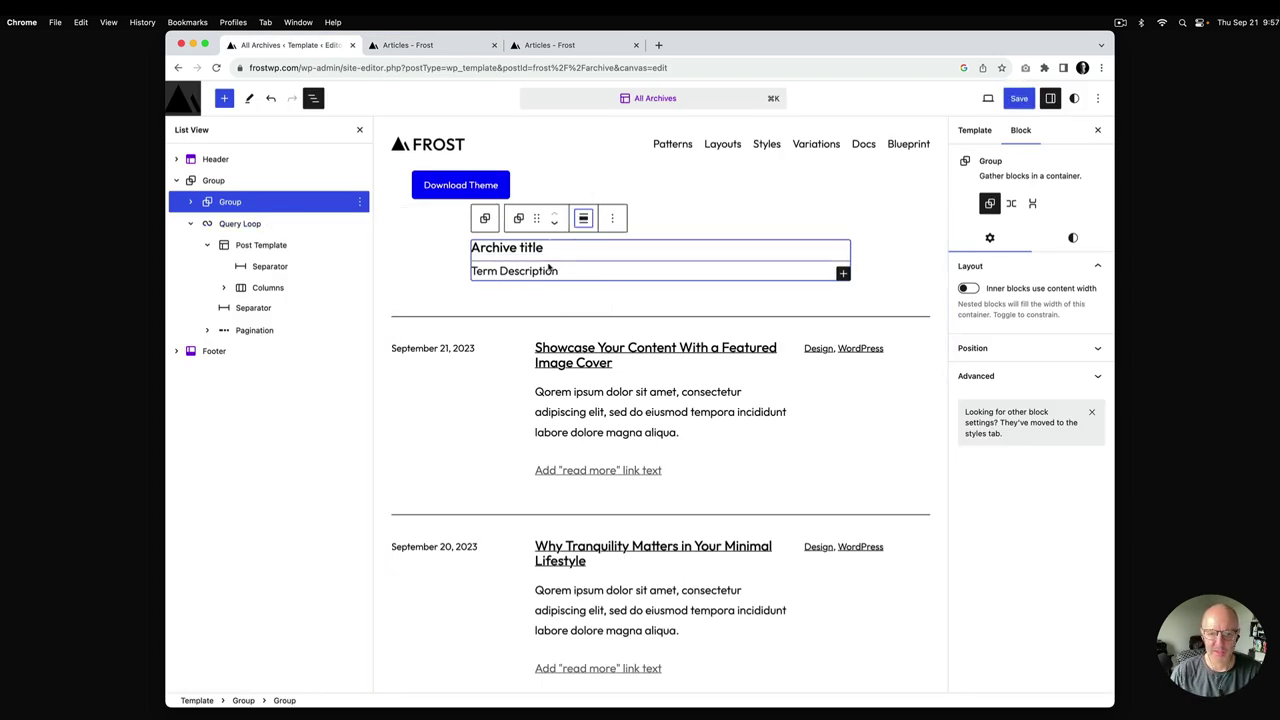
Step: Center the text of both the Term Description and the Archive Title blocks
{"action": "left_click", "coordinate": [545, 271]}
{"action": "left_click", "coordinate": [583, 241]}
{"action": "left_click", "coordinate": [632, 298]}
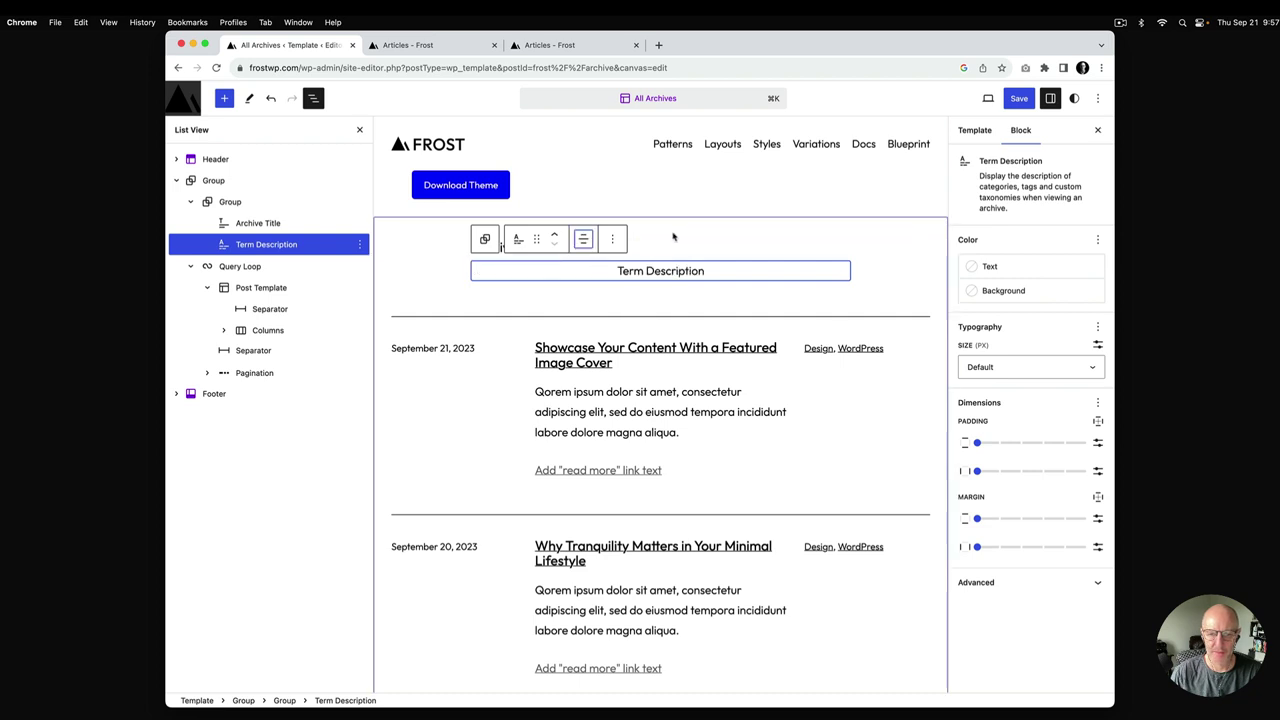
{"action": "left_click", "coordinate": [674, 237]}
{"action": "left_click", "coordinate": [510, 247]}
{"action": "left_click", "coordinate": [606, 218]}
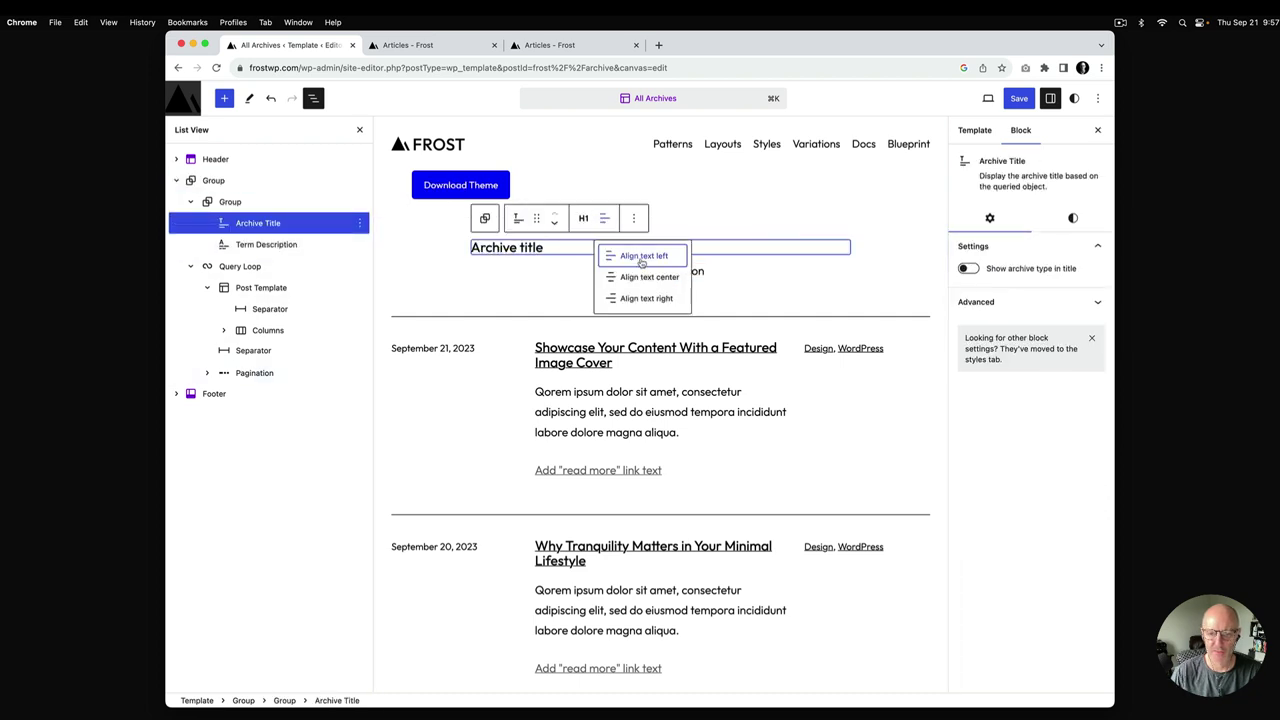
{"action": "left_click", "coordinate": [640, 272]}
Step: Save the template and review the reloaded Articles page from the centered heading down to the footer
{"action": "left_click", "coordinate": [1019, 99]}
{"action": "left_click", "coordinate": [1019, 101]}
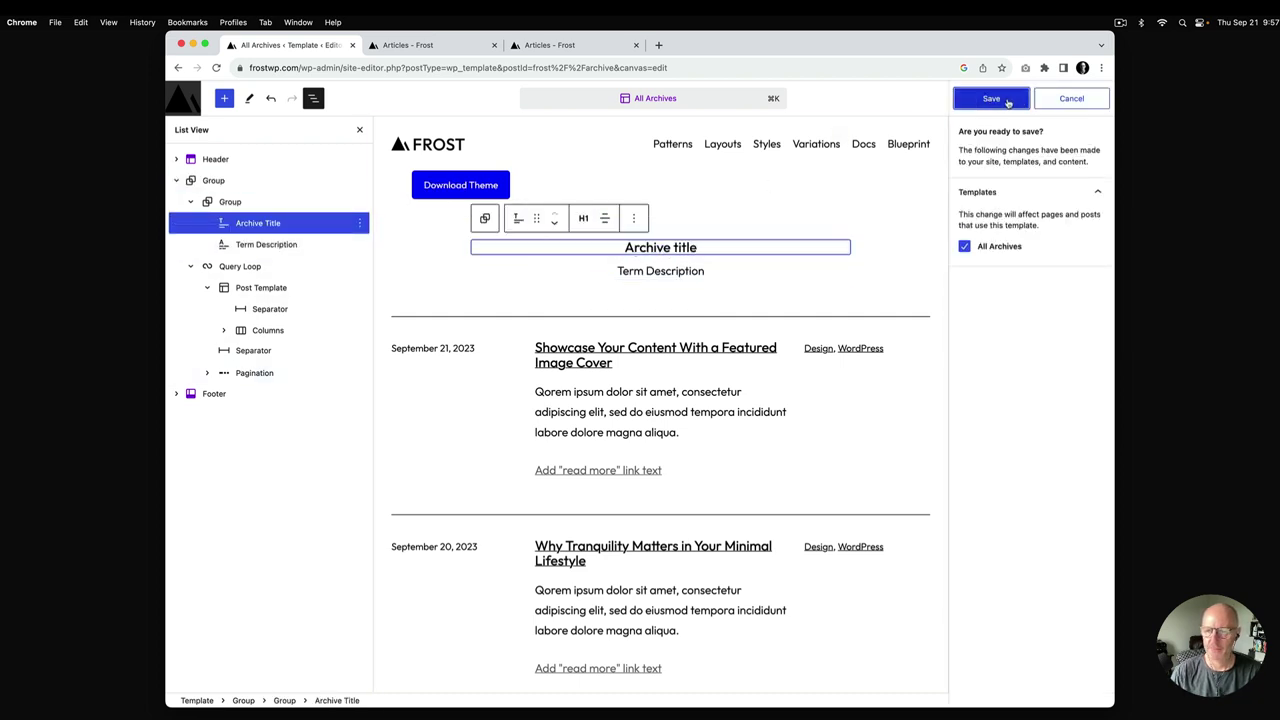
{"action": "left_click", "coordinate": [430, 52]}
{"action": "key", "text": "super+r"}
{"action": "scroll", "coordinate": [482, 190], "scroll_direction": "down", "scroll_amount": 5}
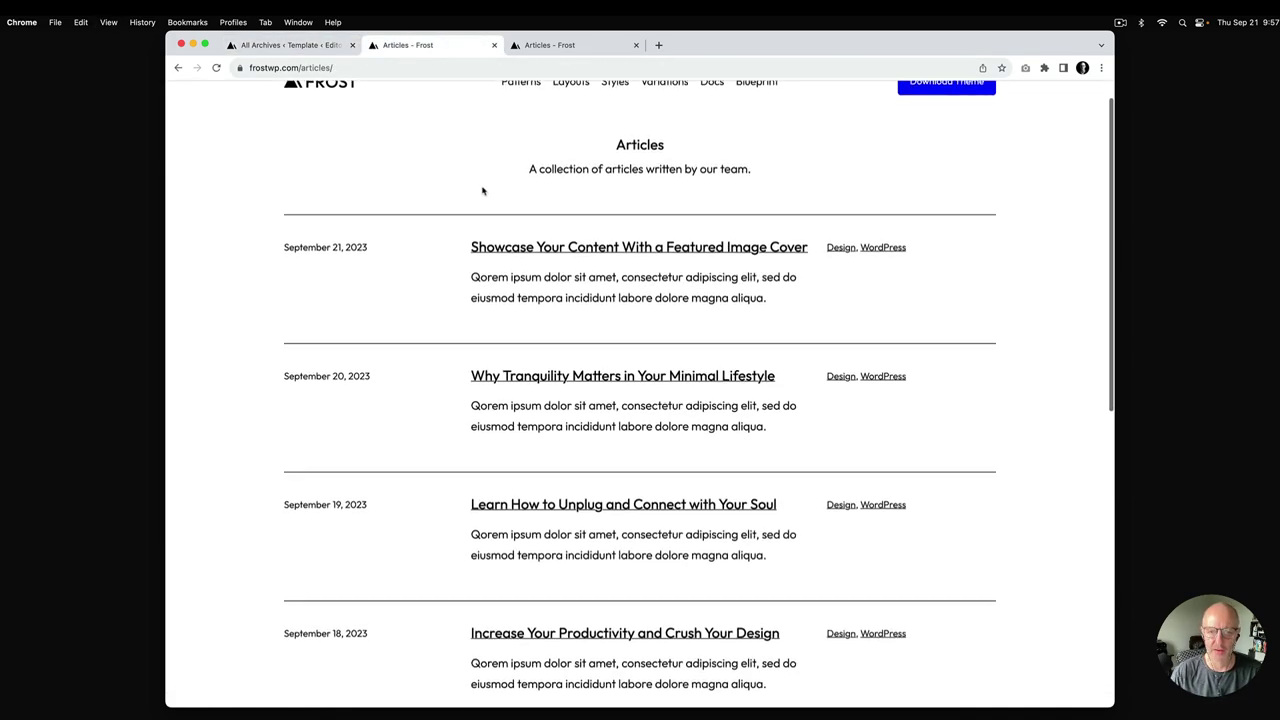
{"action": "scroll", "coordinate": [482, 190], "scroll_direction": "down", "scroll_amount": 5}
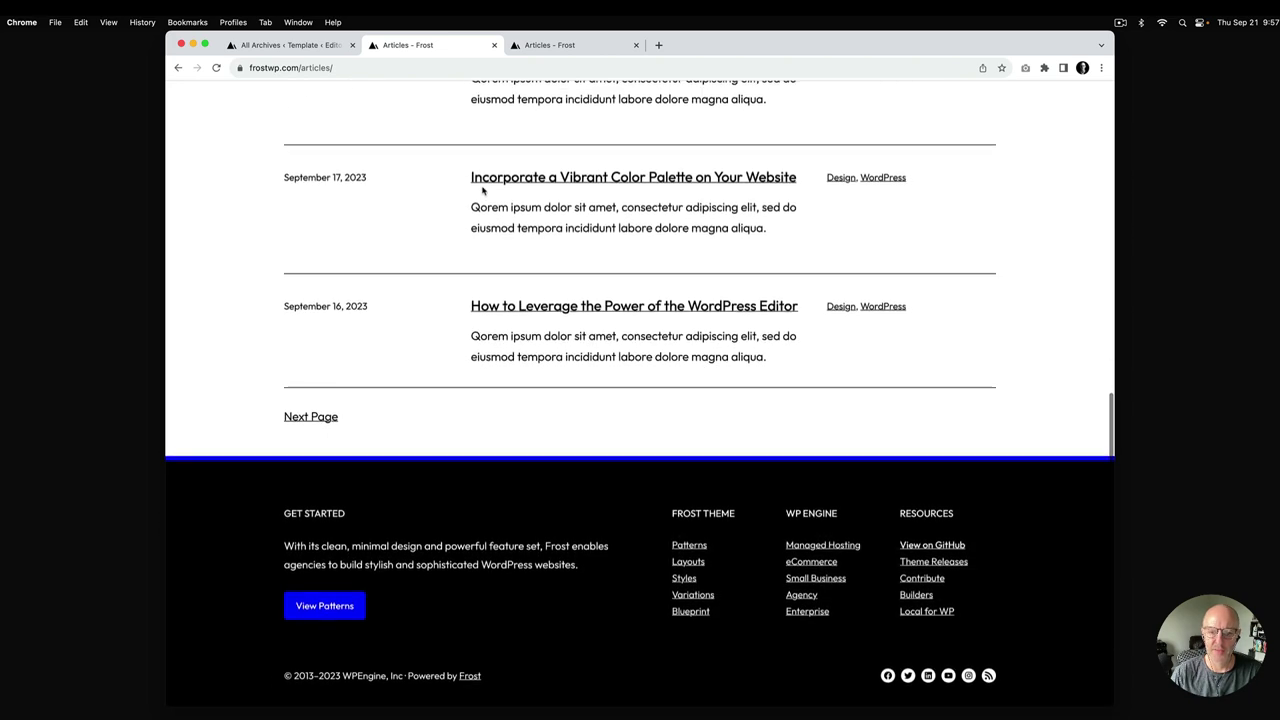
{"action": "scroll", "coordinate": [481, 190], "scroll_direction": "up", "scroll_amount": 10}
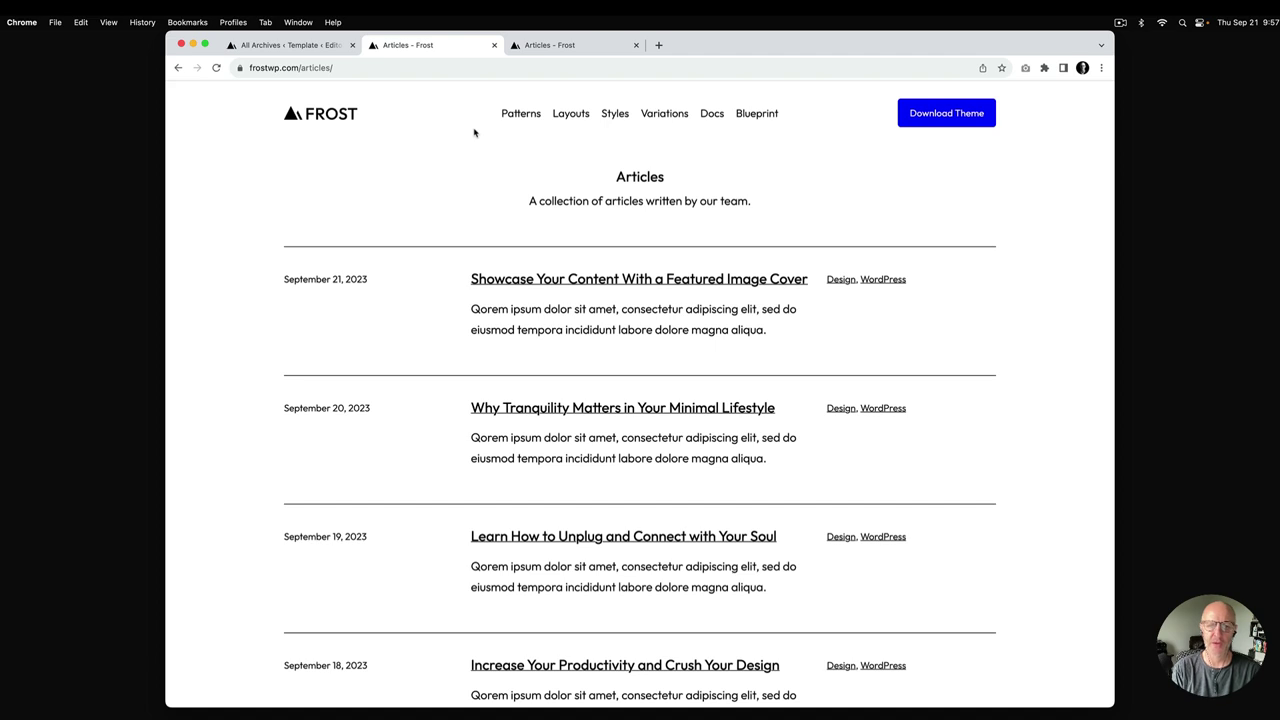
Step: Return to the template editor and replace the Query Loop's layout with the pattern "Grid of posts in three columns."
{"action": "left_click", "coordinate": [251, 45]}
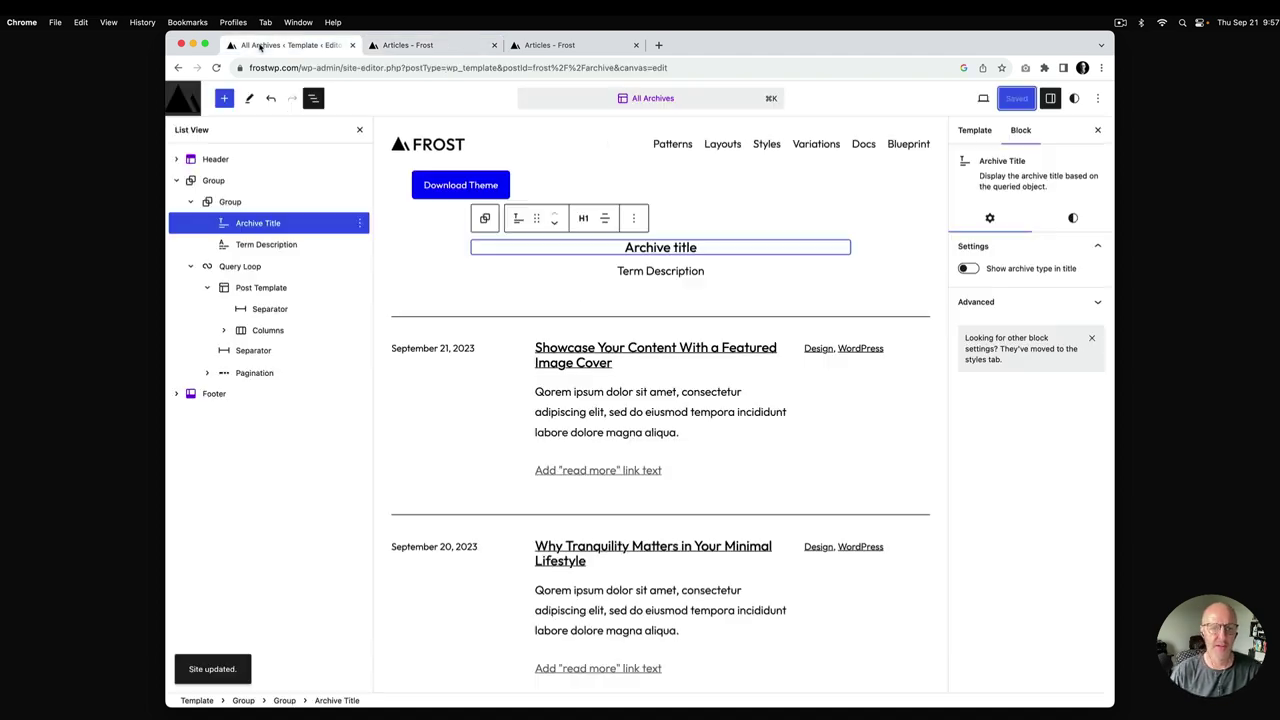
{"action": "left_click", "coordinate": [240, 266]}
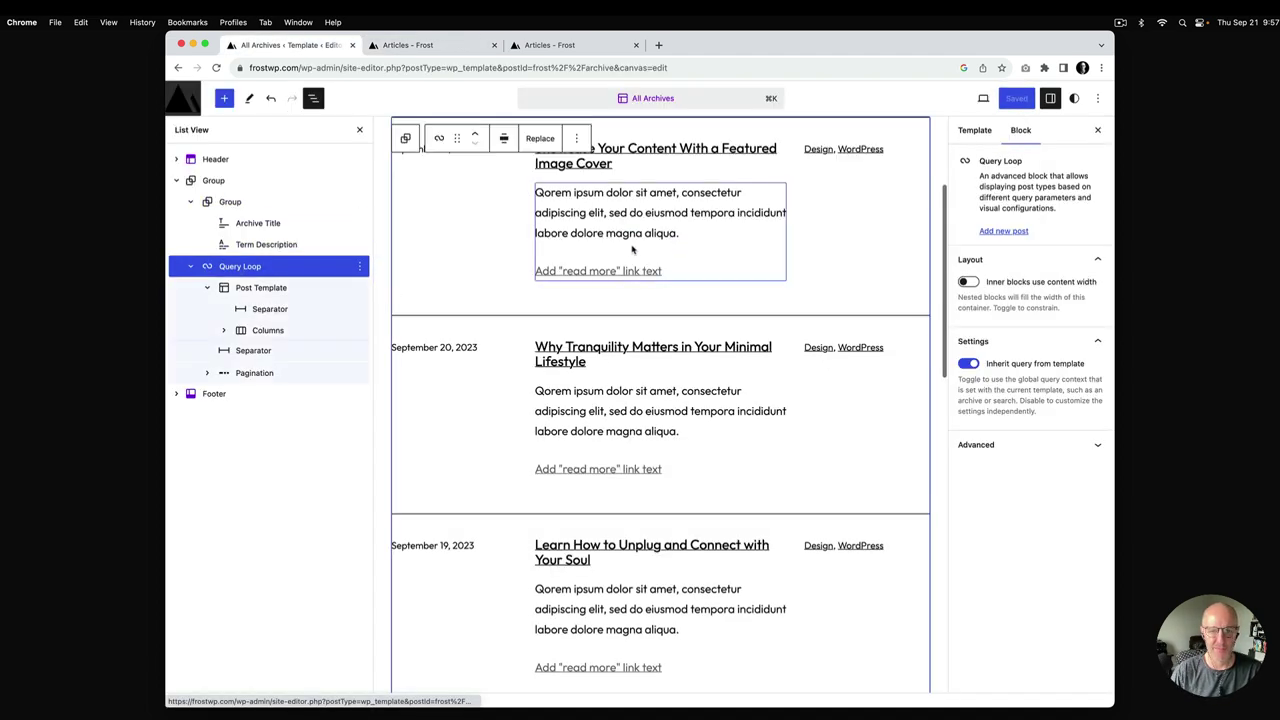
{"action": "left_click", "coordinate": [541, 139]}
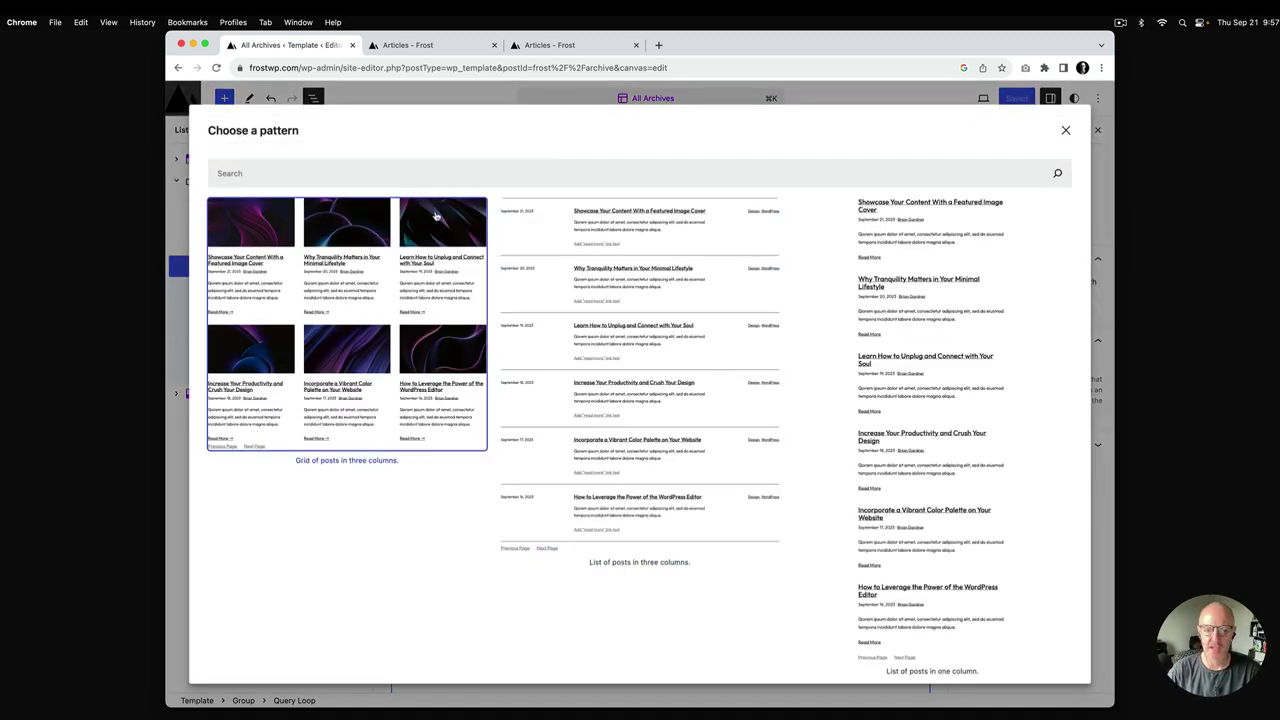
{"action": "left_click", "coordinate": [368, 238]}
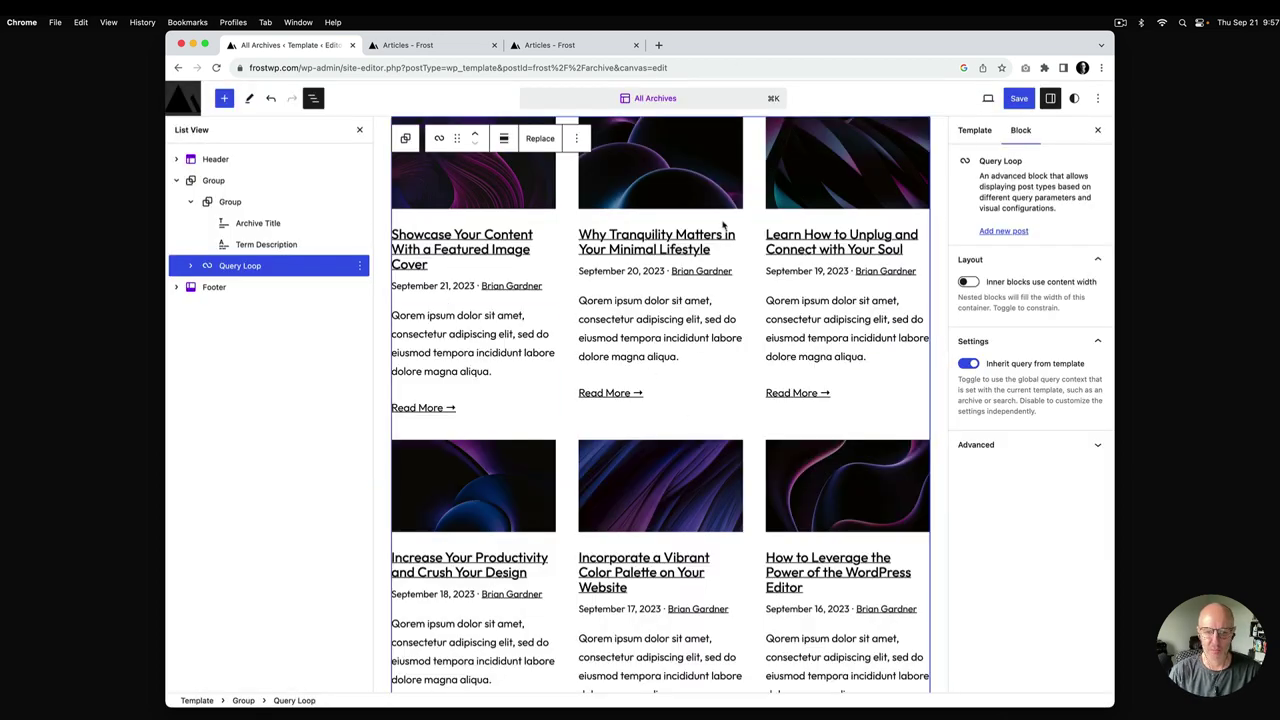
{"action": "scroll", "coordinate": [723, 226], "scroll_direction": "down", "scroll_amount": 3}
{"action": "scroll", "coordinate": [723, 226], "scroll_direction": "up", "scroll_amount": 5}
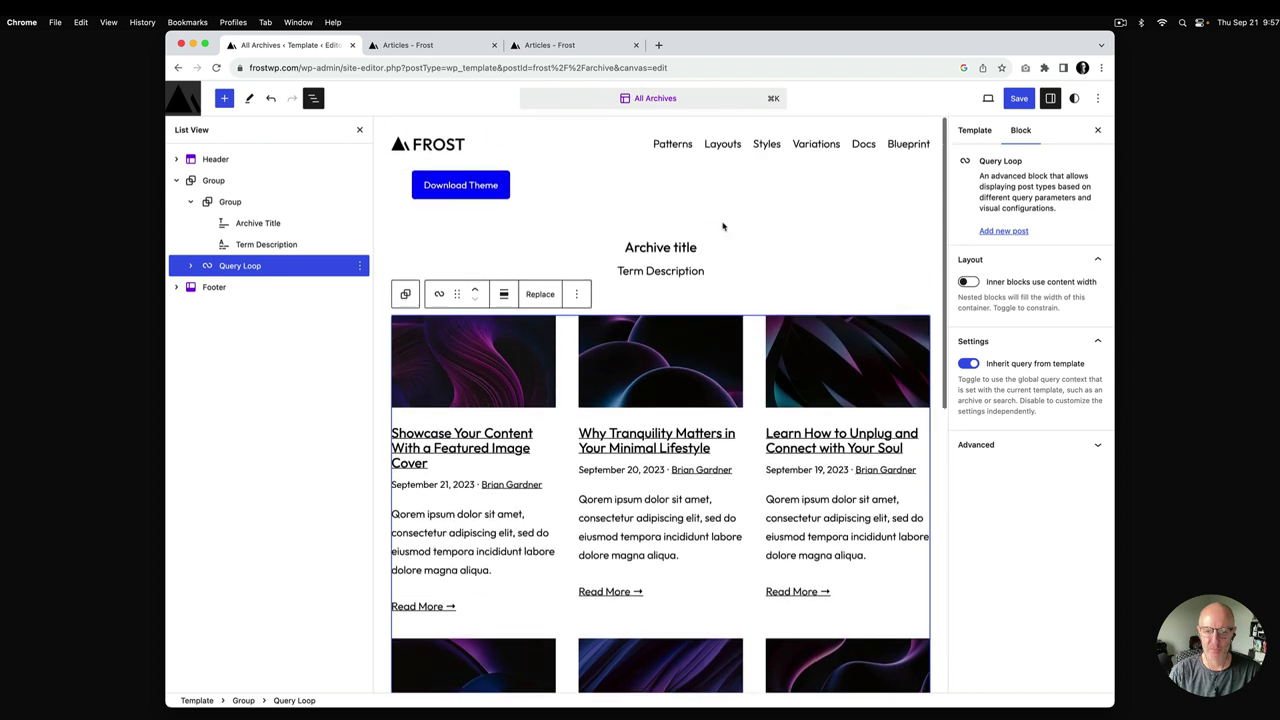